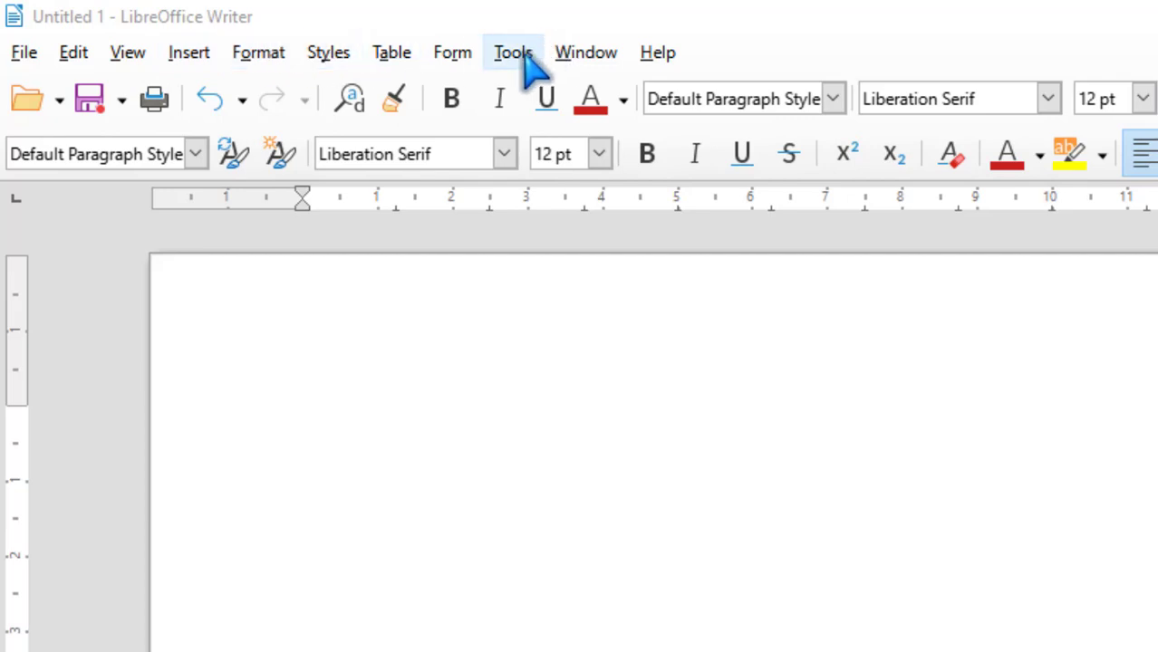
click(523, 56)
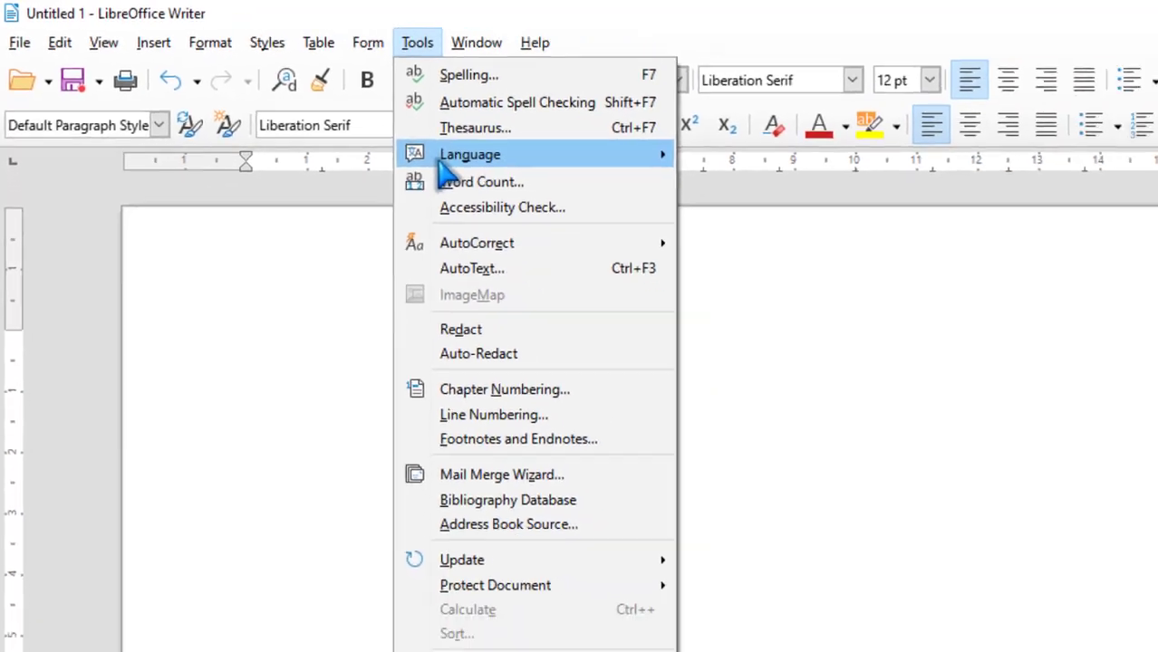
mouse_move(444, 160)
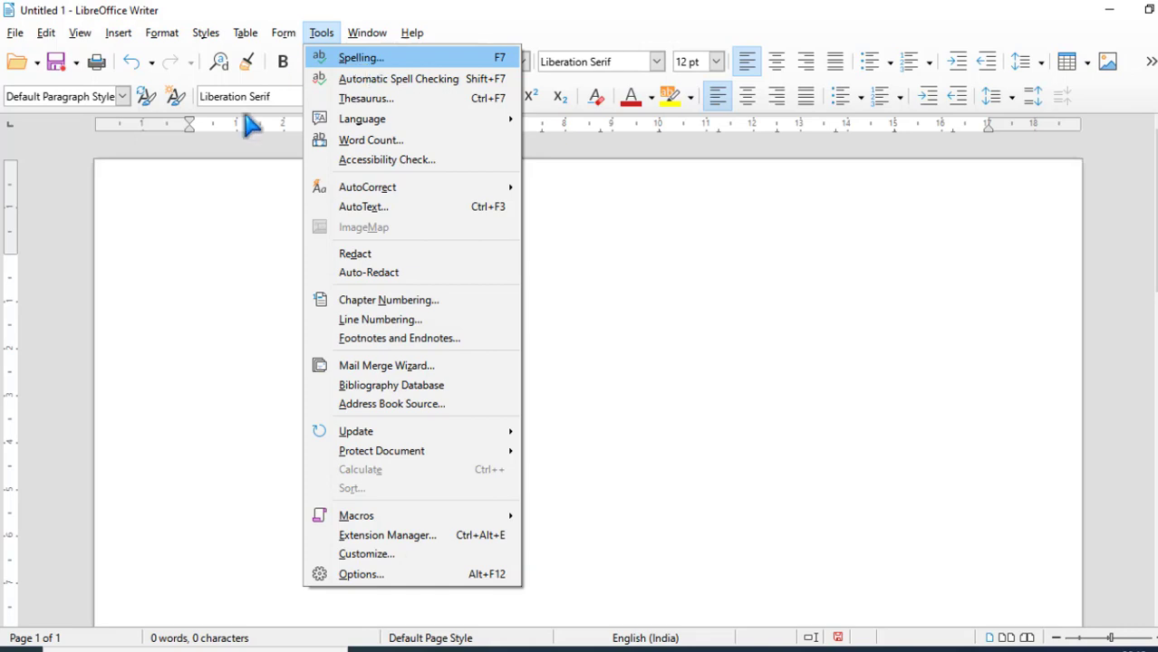
click(222, 251)
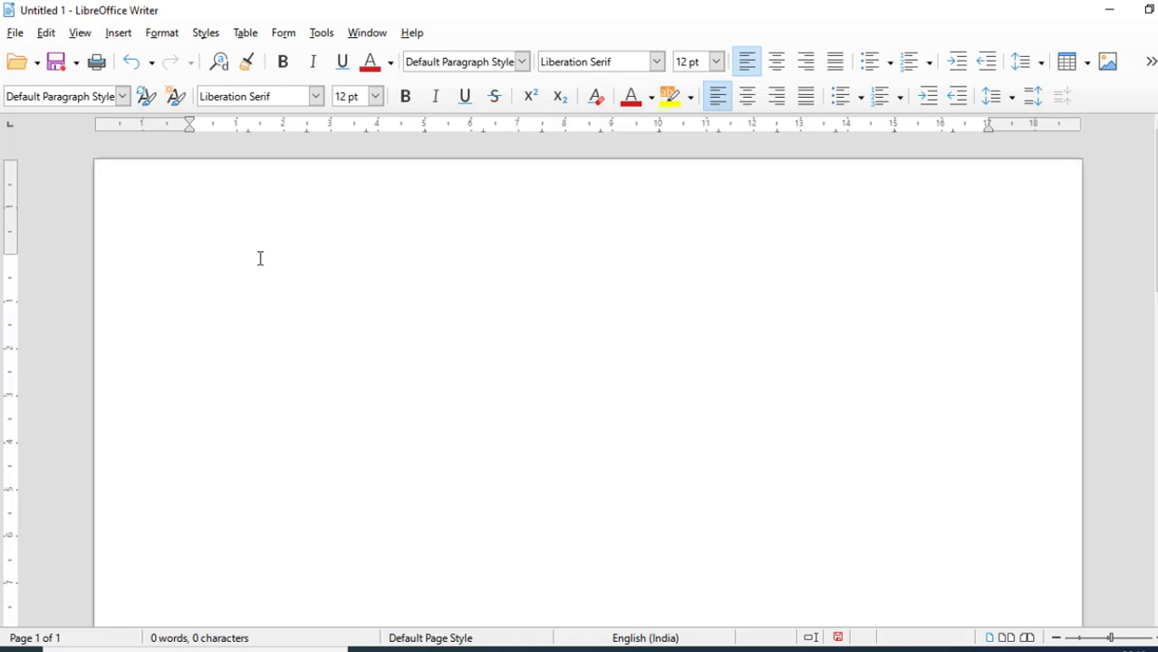
Enter the misspelled word "Appale" in the blank document and turn on automatic spell checking.
text(appa)
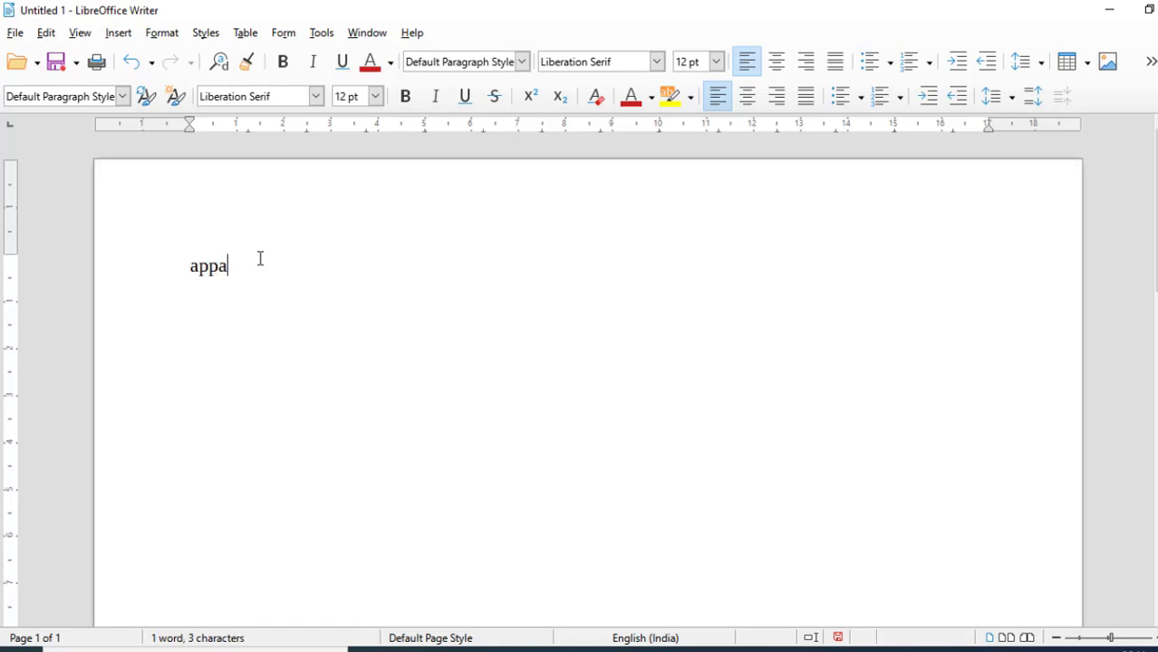
text(le)
click(321, 33)
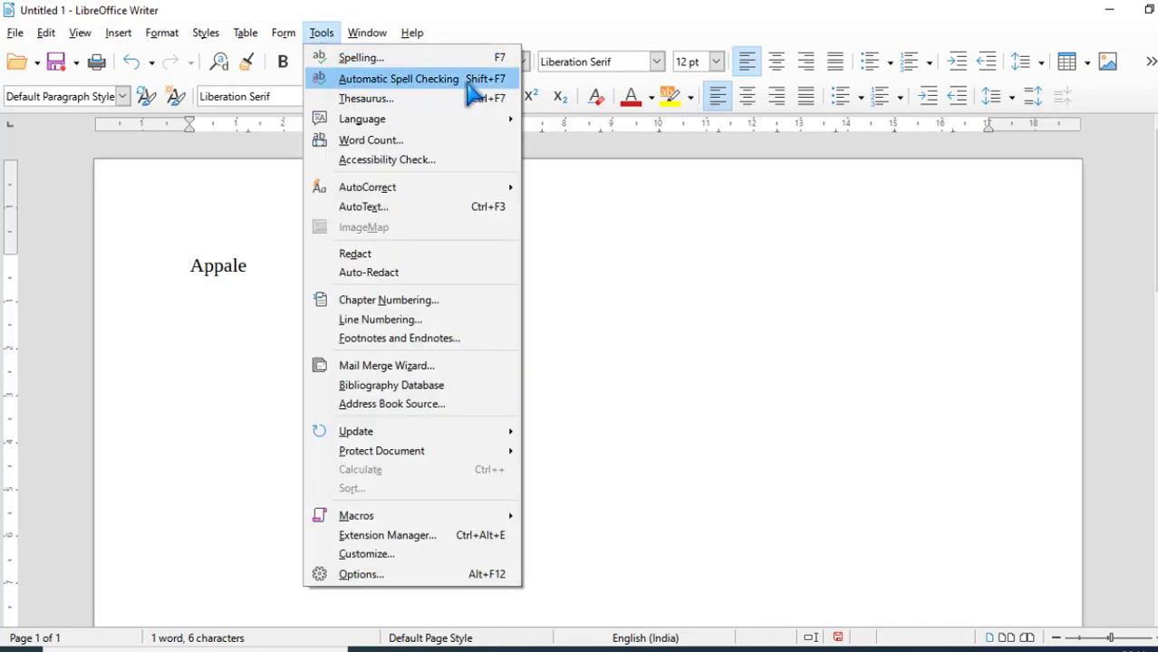
click(413, 79)
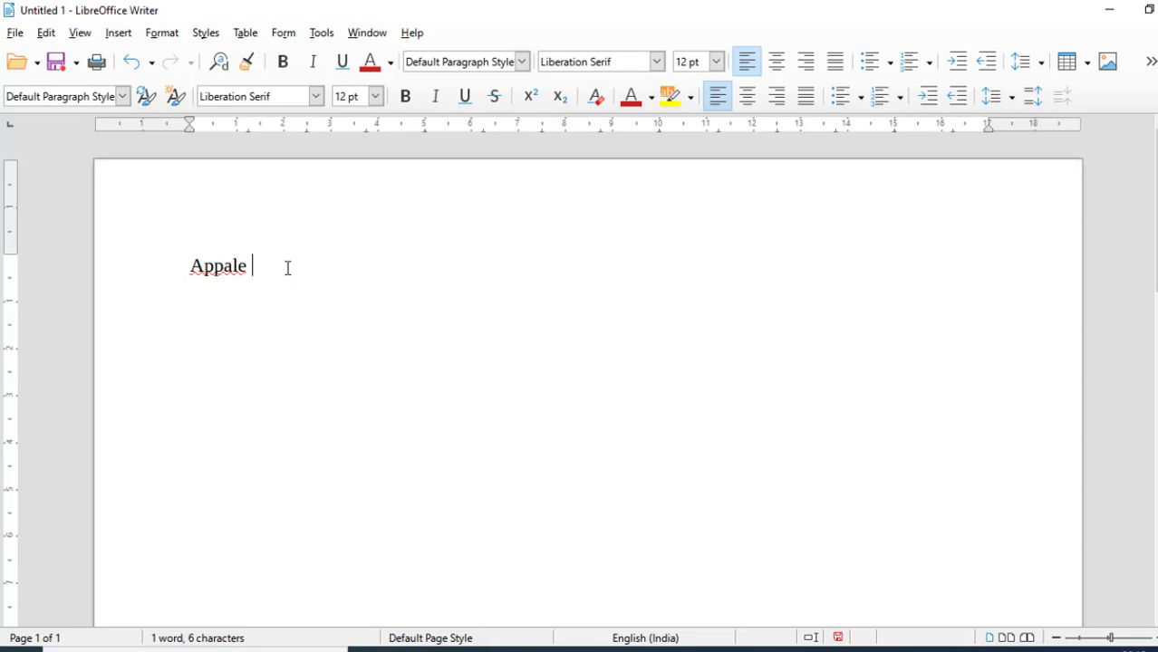
Run the spelling check from the start of "Appale", correct the word to "Apple", and close the check.
click(323, 33)
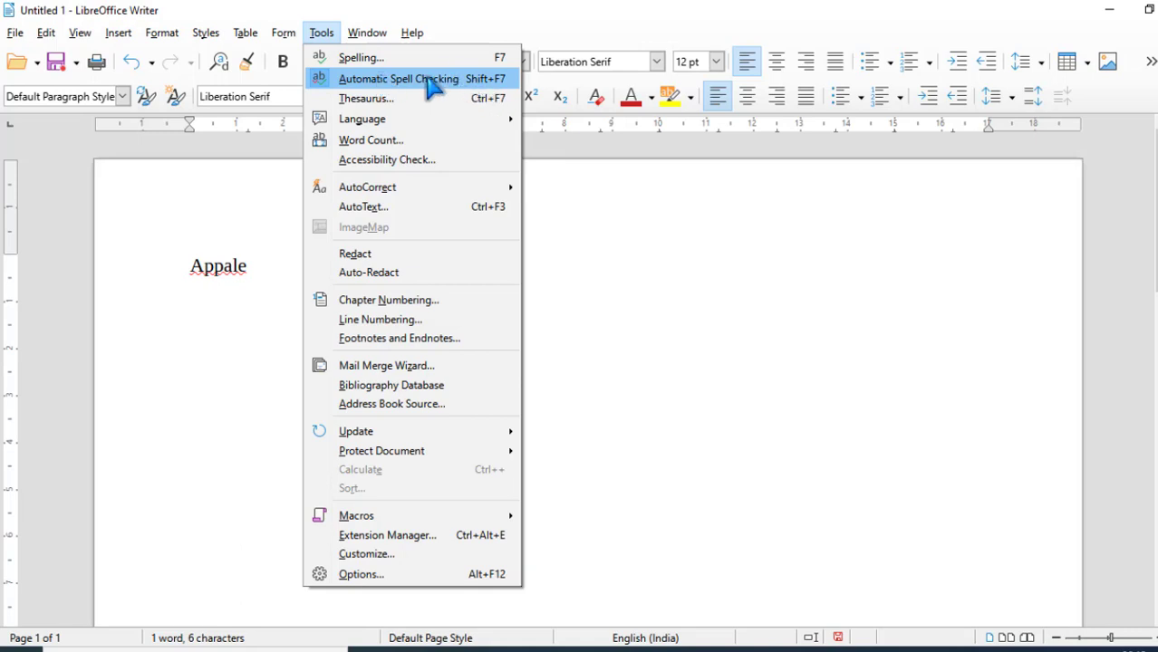
mouse_move(341, 126)
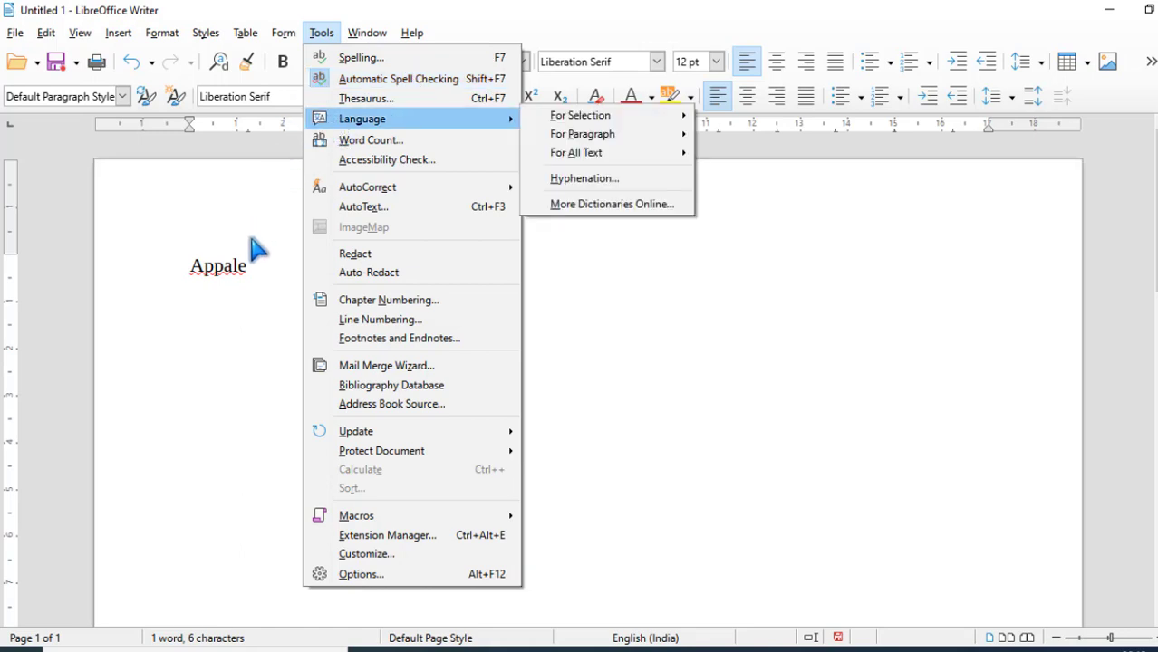
click(219, 290)
click(195, 279)
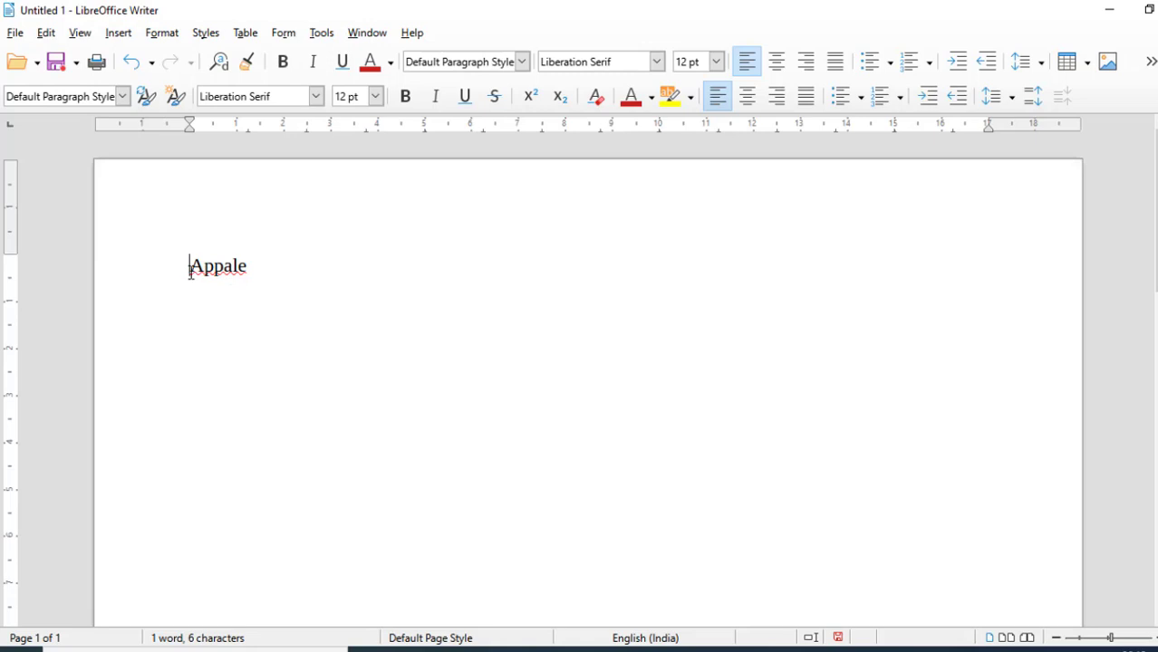
click(321, 34)
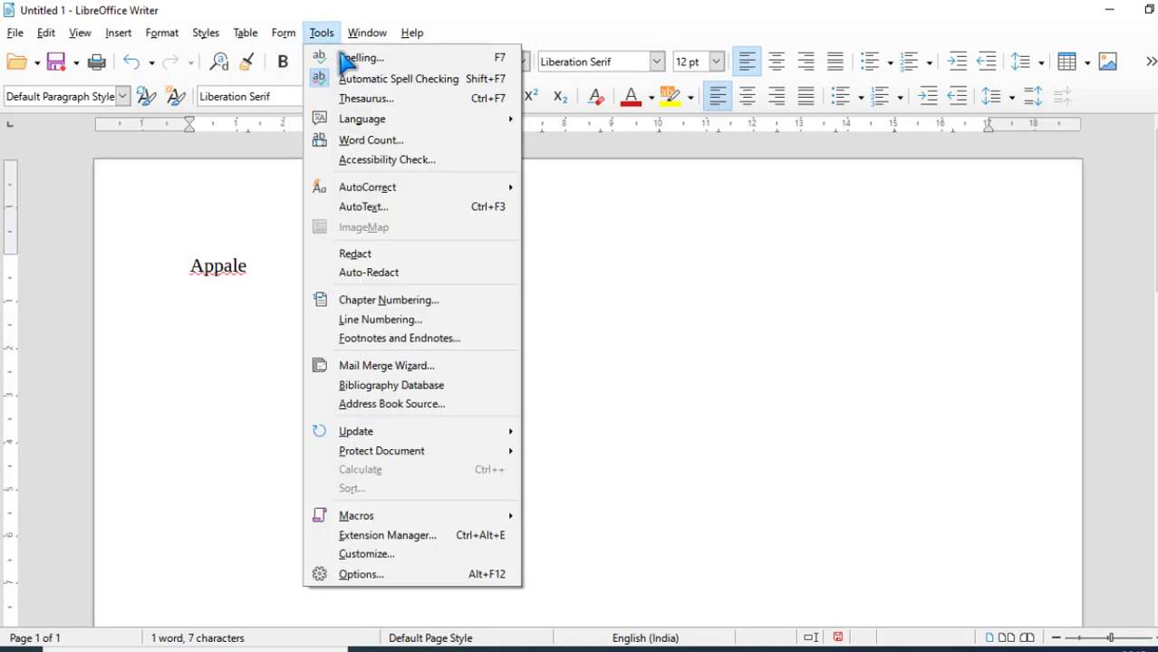
click(376, 61)
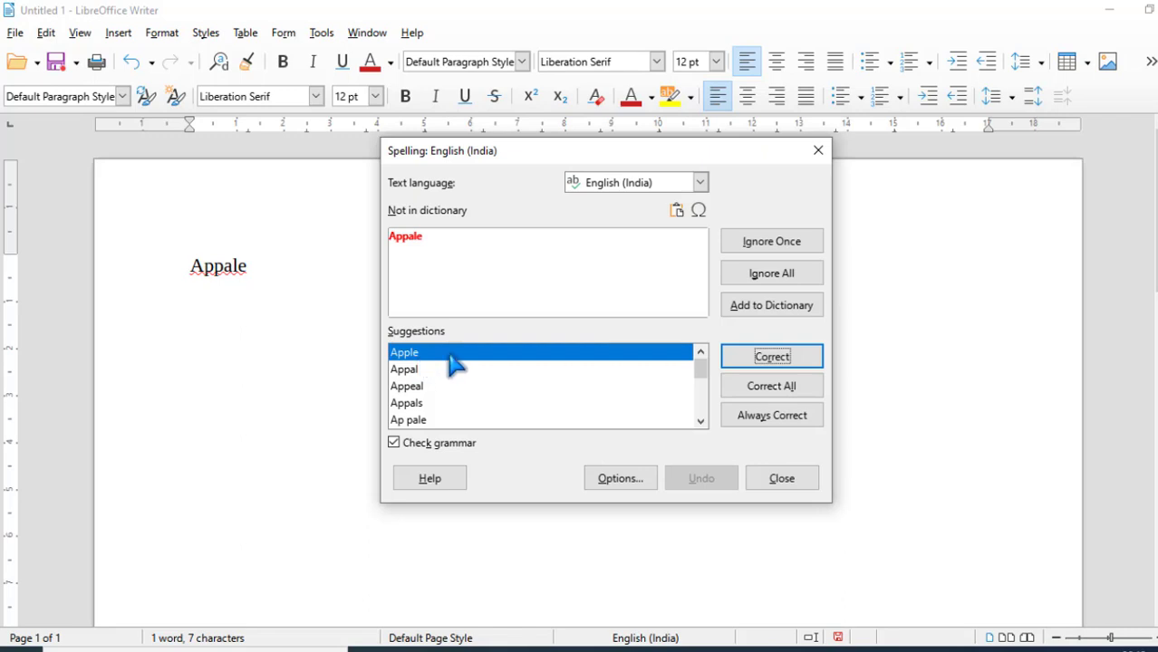
key(Tab)
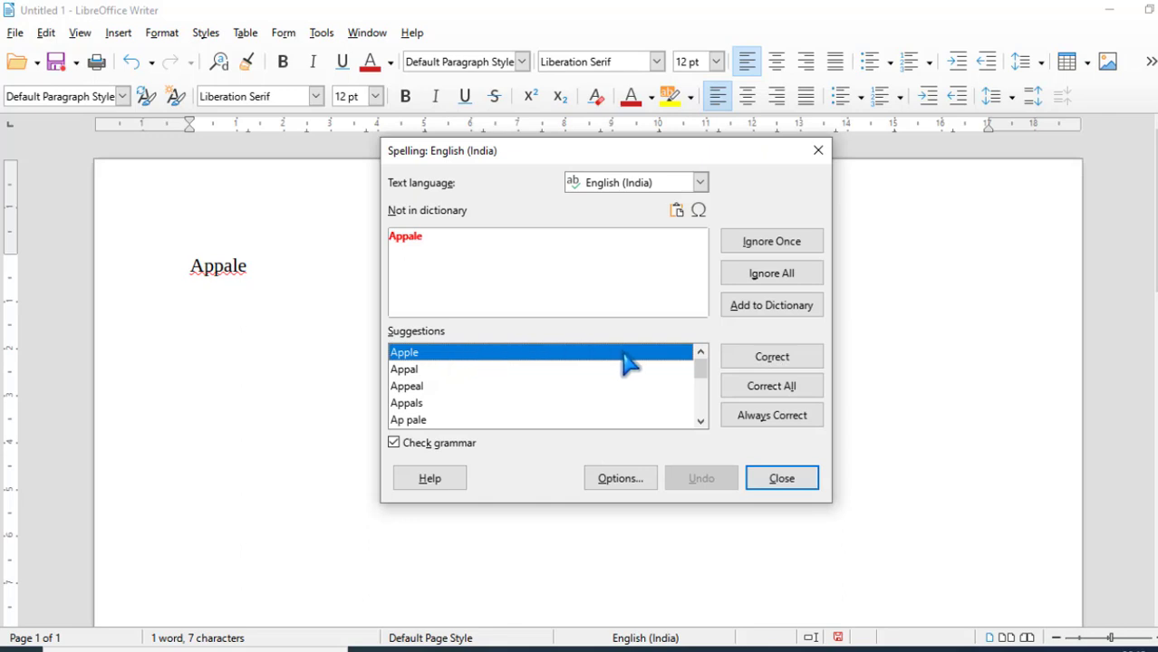
click(772, 357)
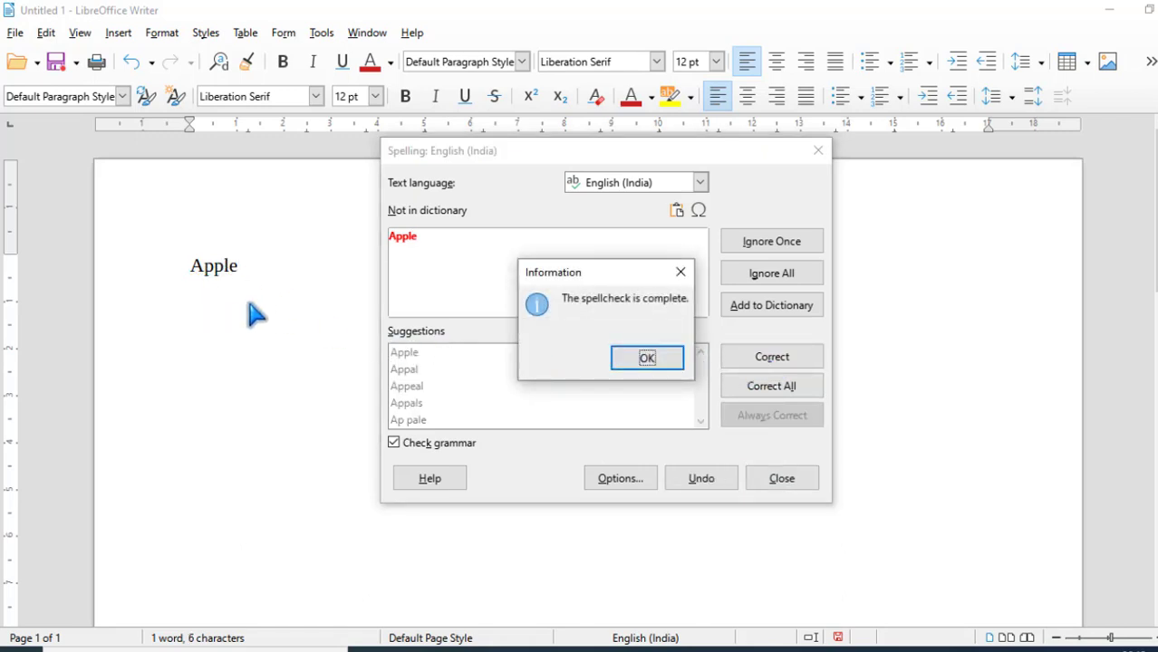
click(646, 359)
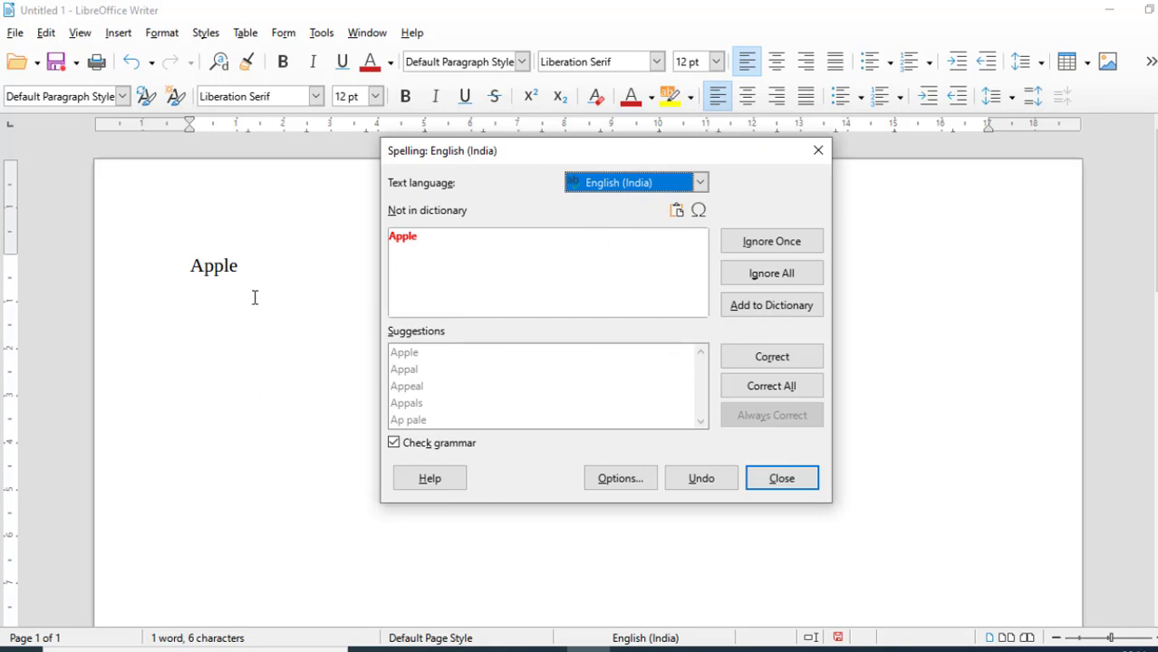
click(822, 160)
Delete the word "Apple" from the document.
click(321, 33)
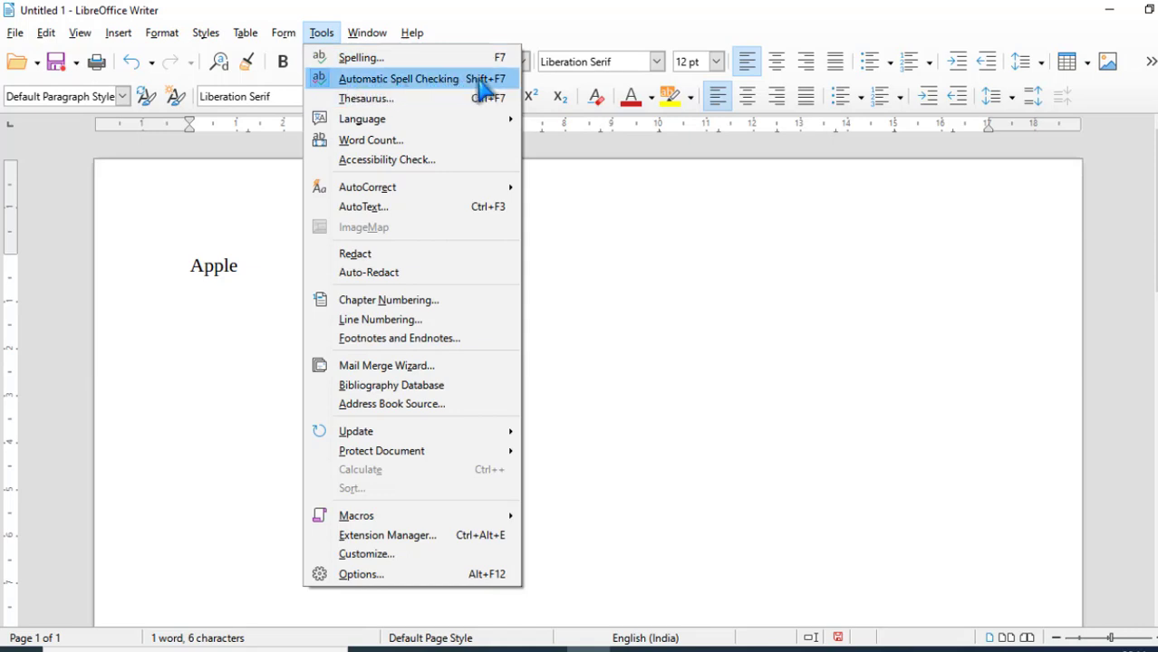
click(191, 262)
drag(191, 261, 270, 266)
key(Delete)
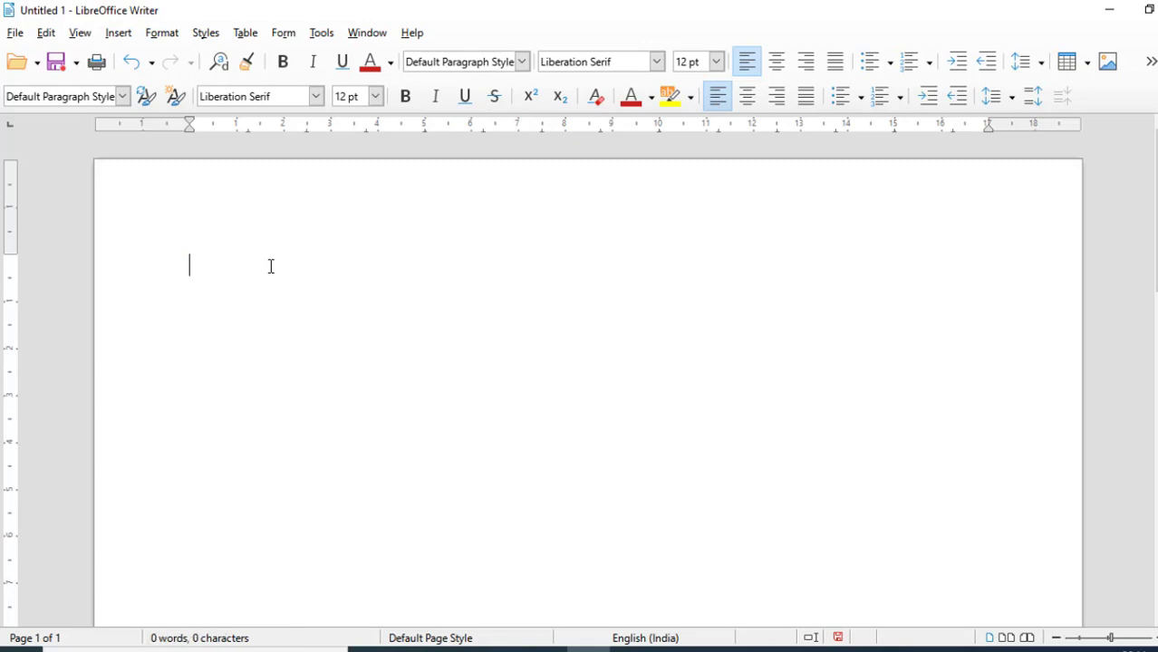
Enter the misspelled word "Azagrah" on the empty first line, left-aligned.
click(322, 33)
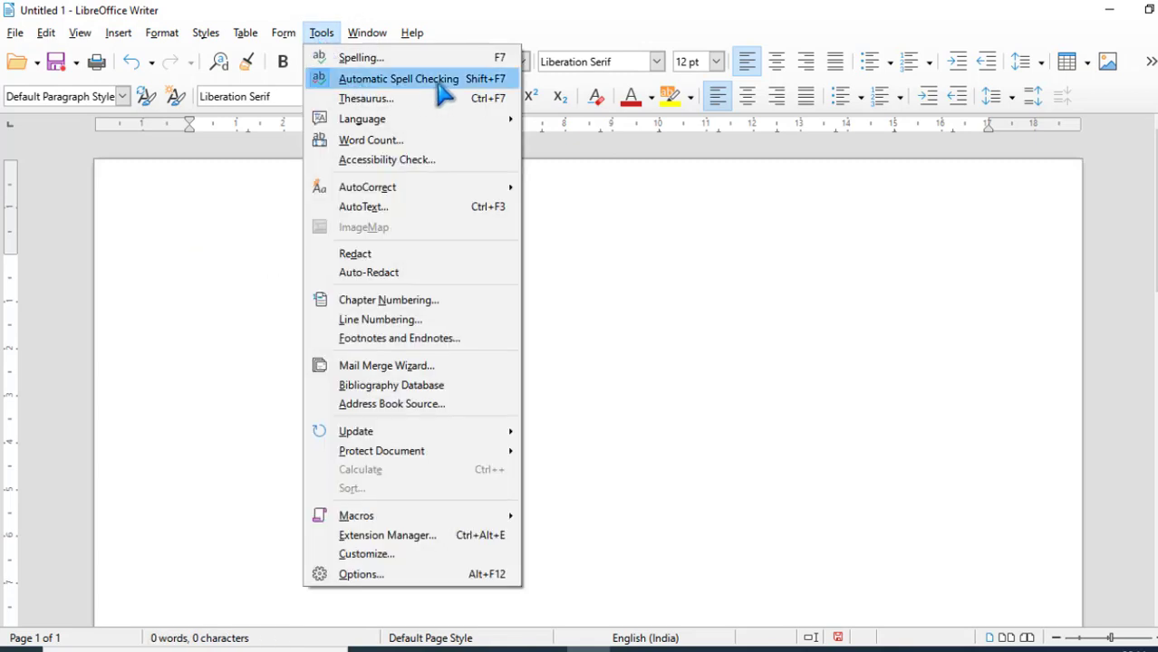
click(609, 263)
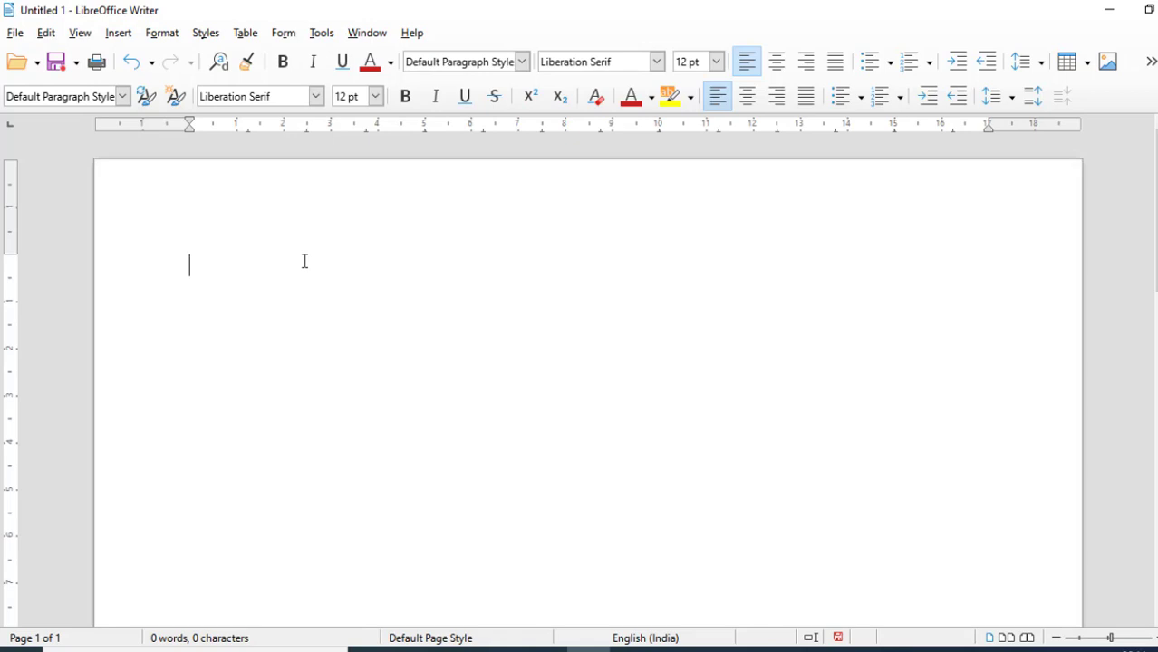
text(za)
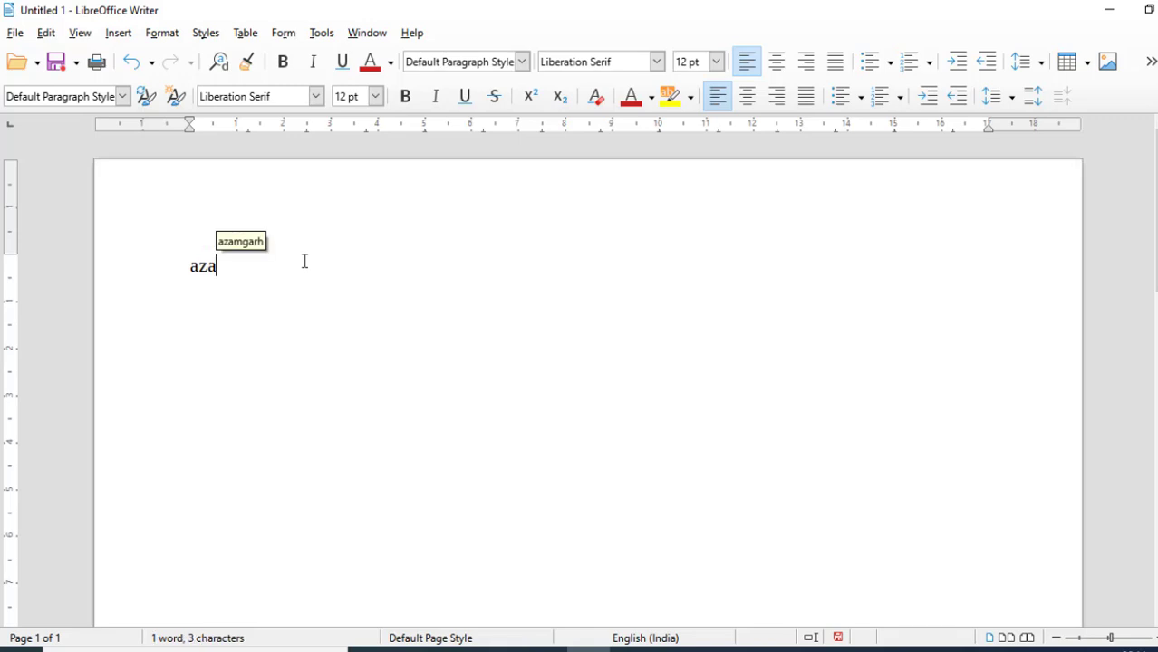
text(grah)
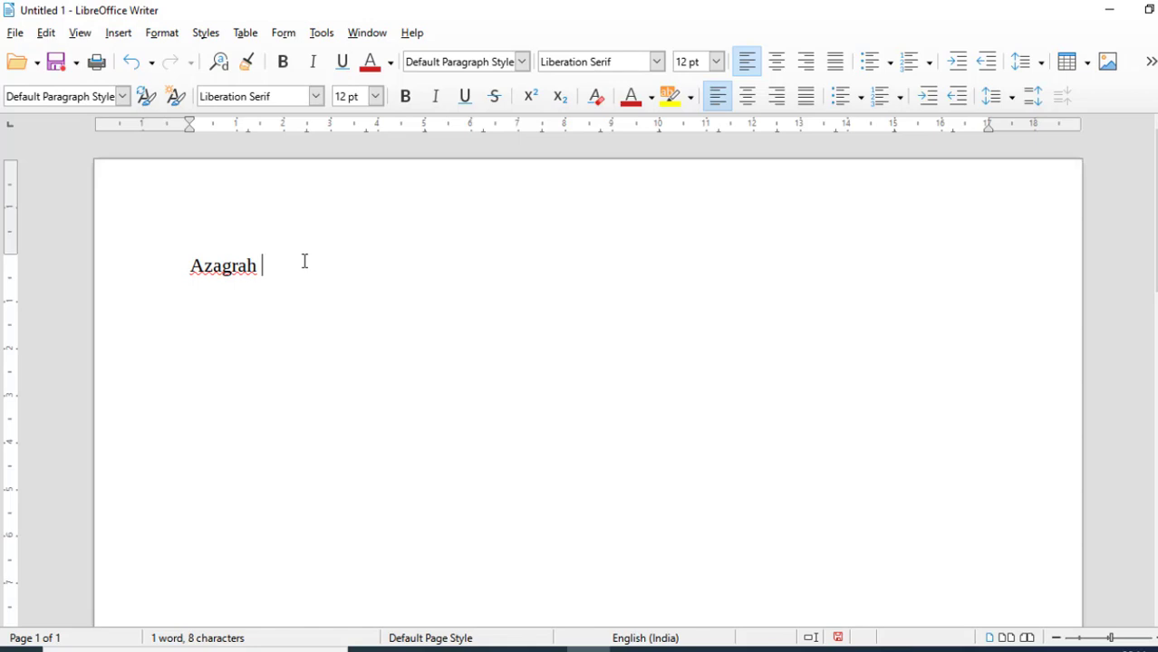
key(ctrl+e)
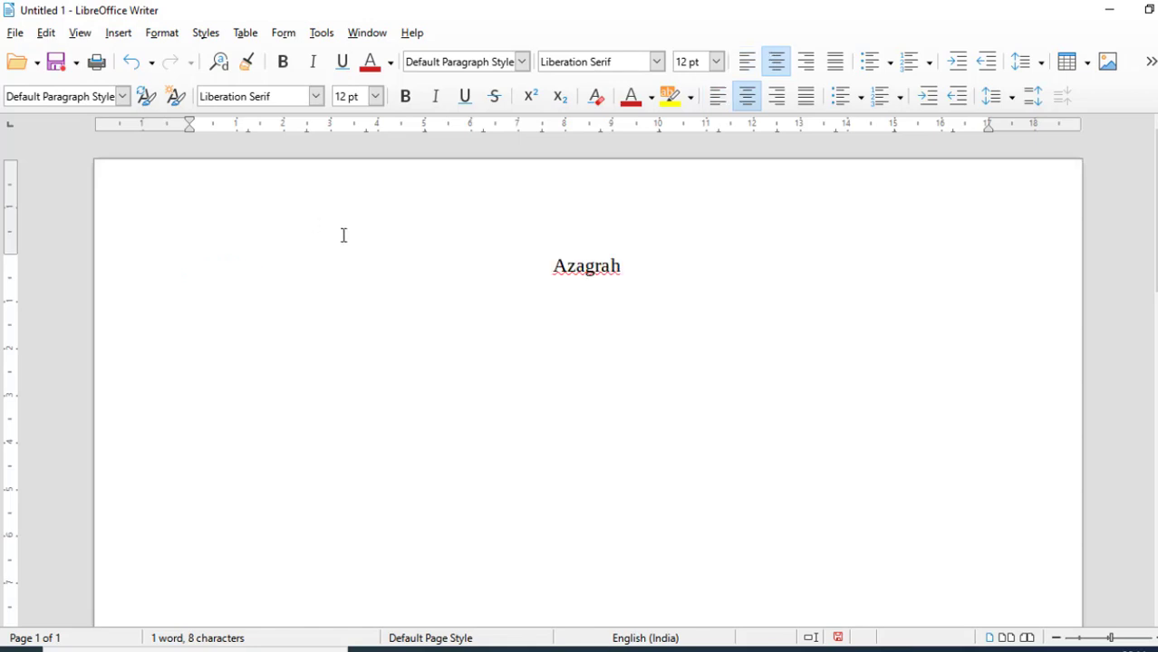
key(ctrl+l)
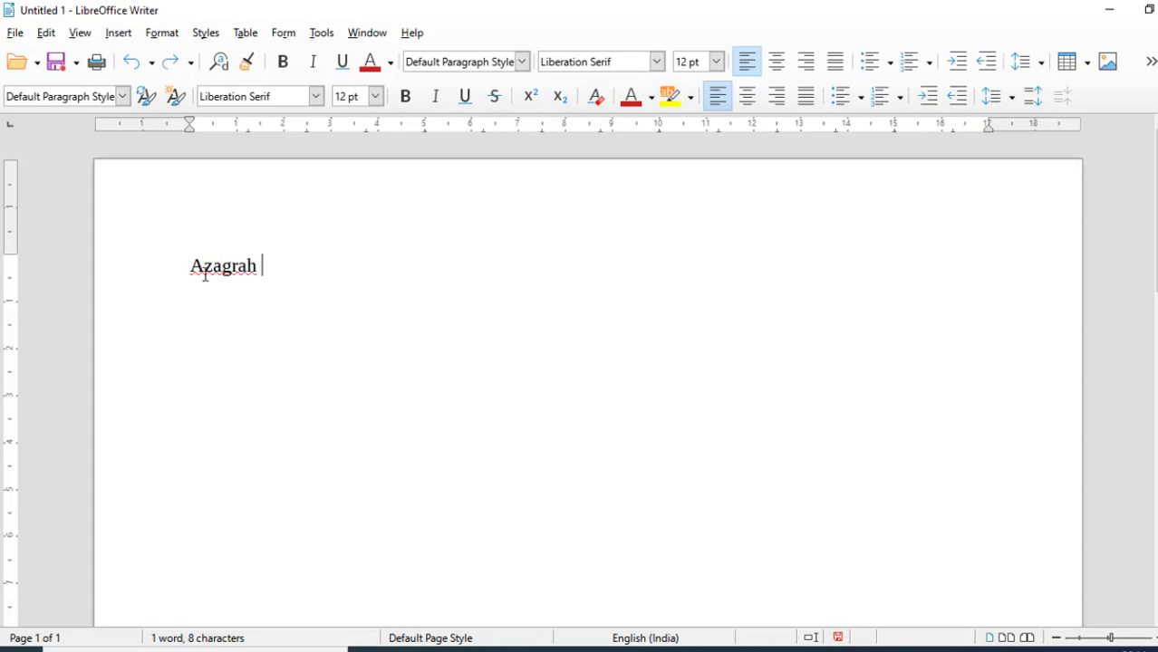
Run the spelling check from the start of "Azagrah" and correct the word to "Azamgarh".
drag(188, 267, 284, 260)
click(287, 259)
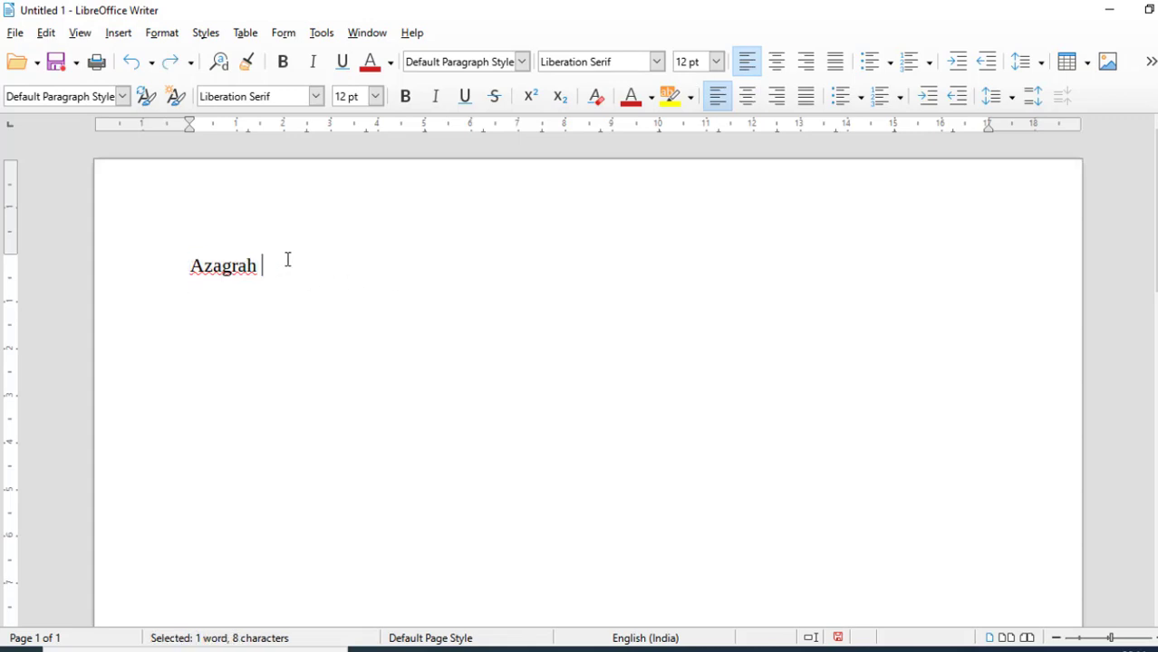
click(188, 267)
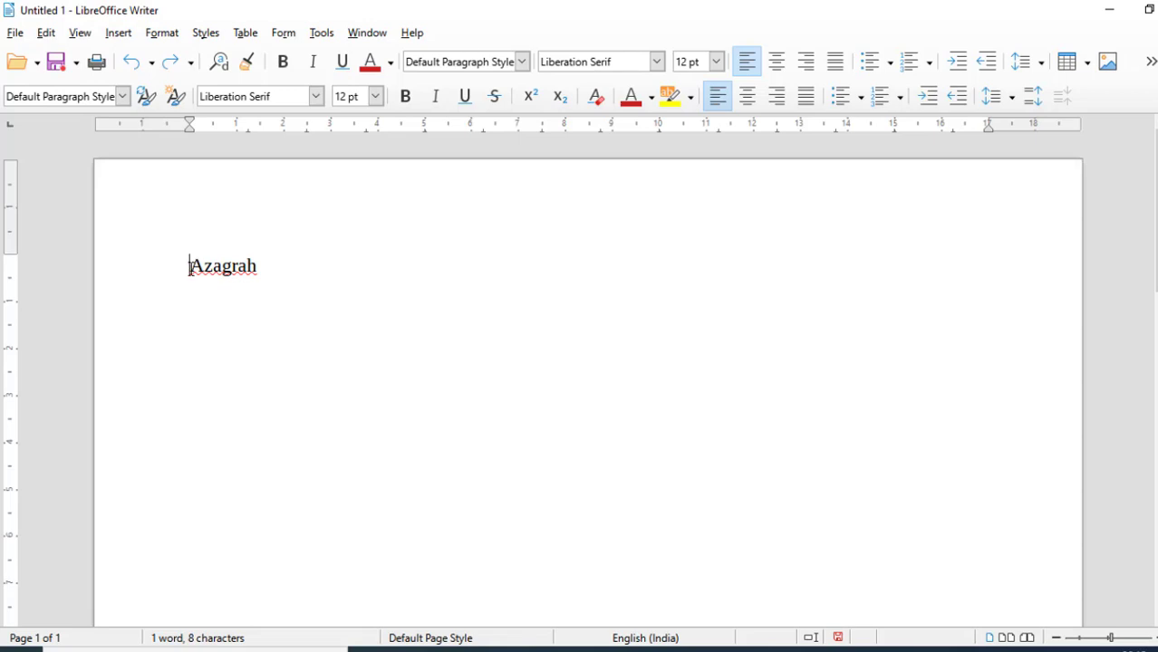
click(281, 267)
click(184, 271)
click(324, 35)
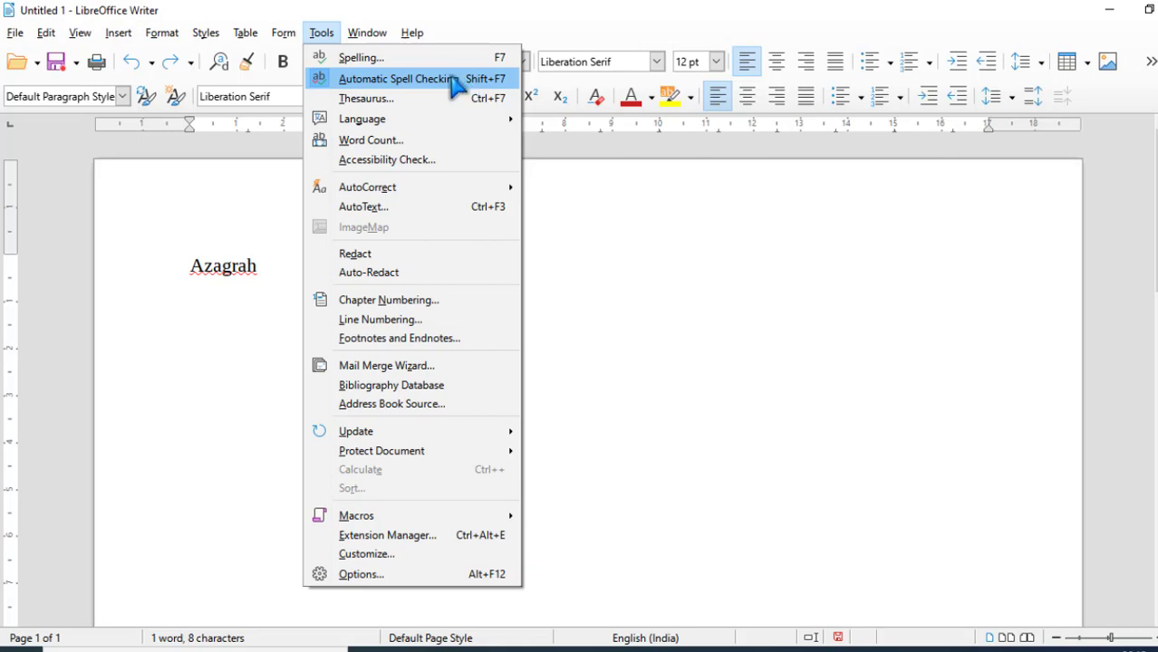
click(399, 63)
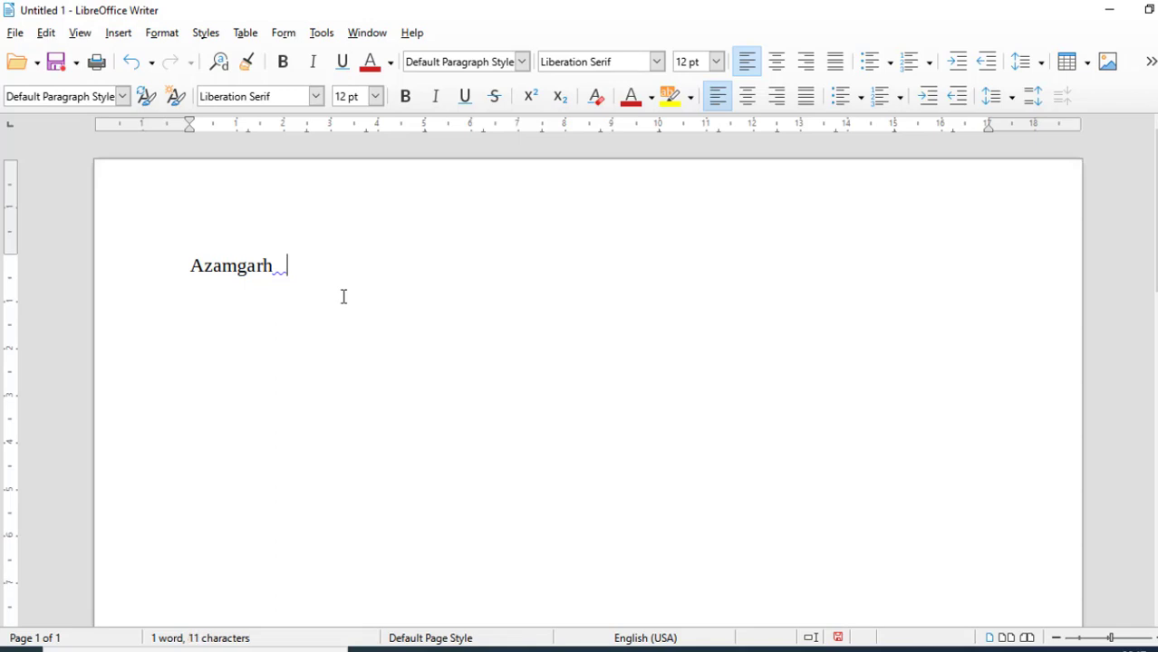
Enter "alinagar" after "Azamgarh" and add it to the dictionary through the spelling check, leaving the extra space uncorrected.
text(alina)
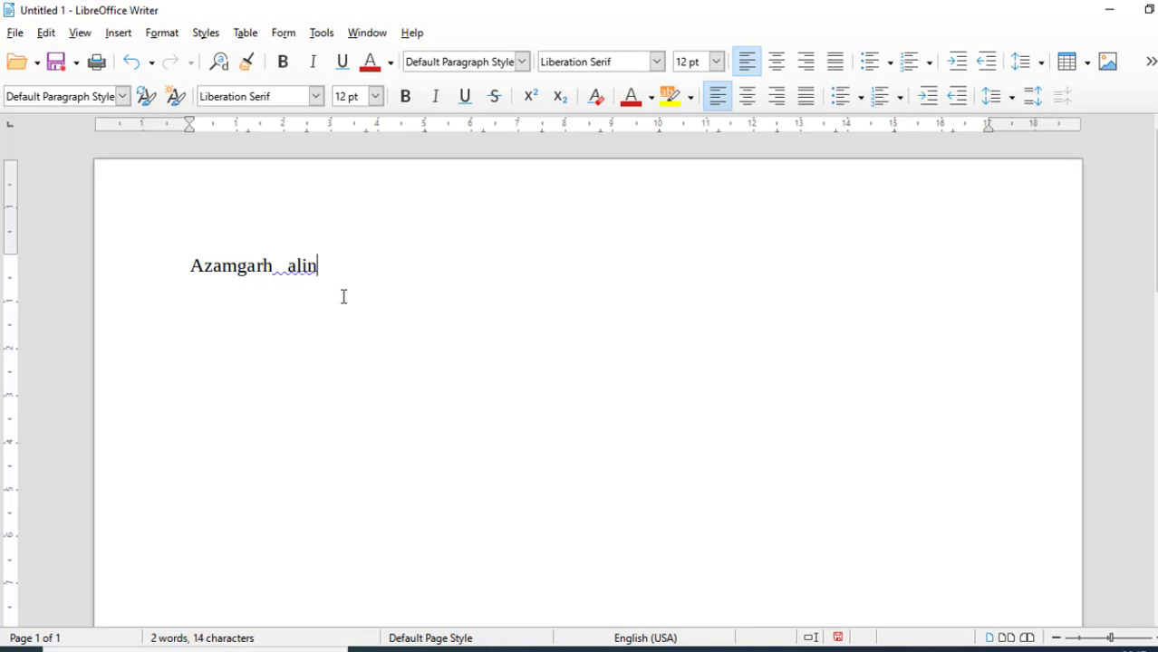
text(gr)
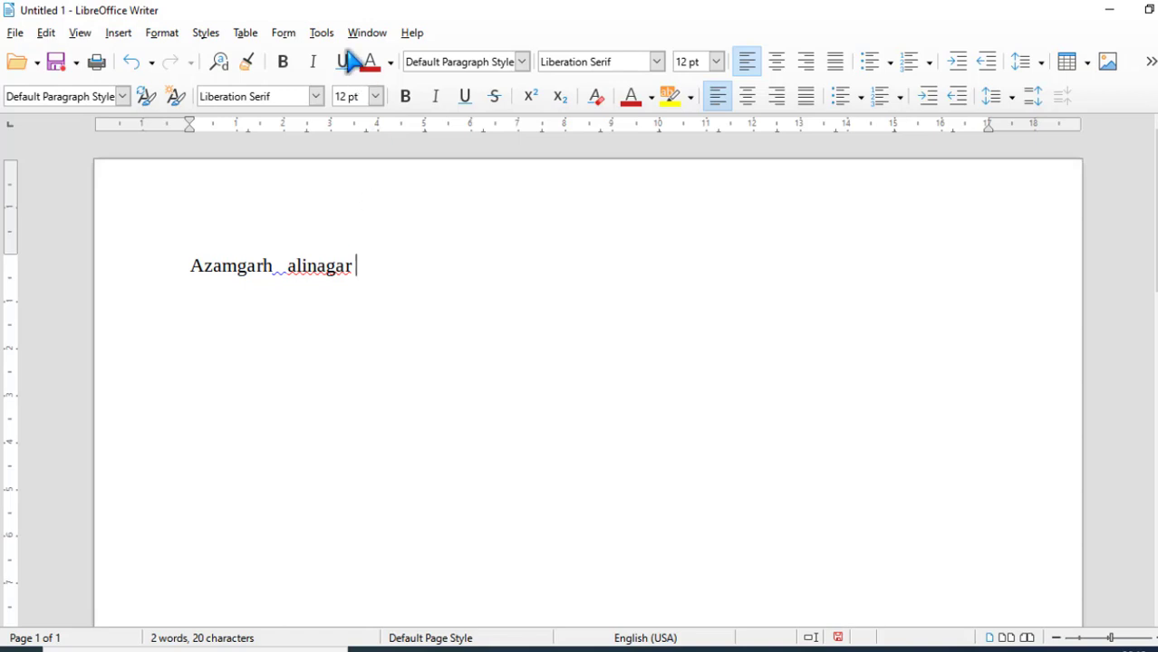
click(322, 33)
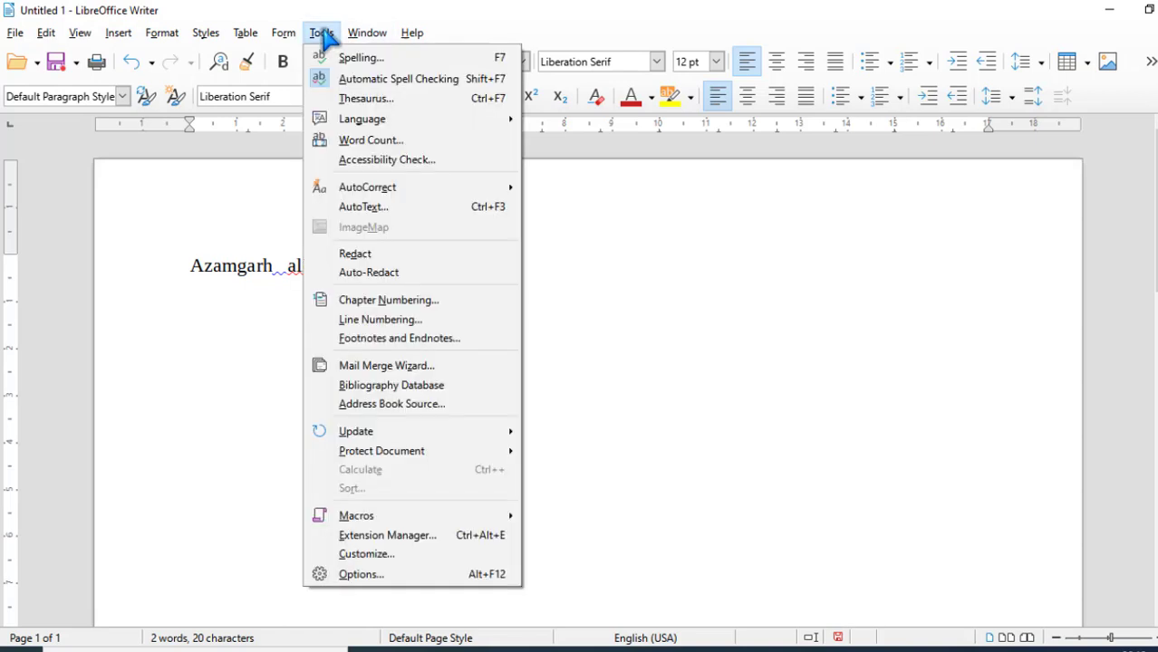
click(361, 57)
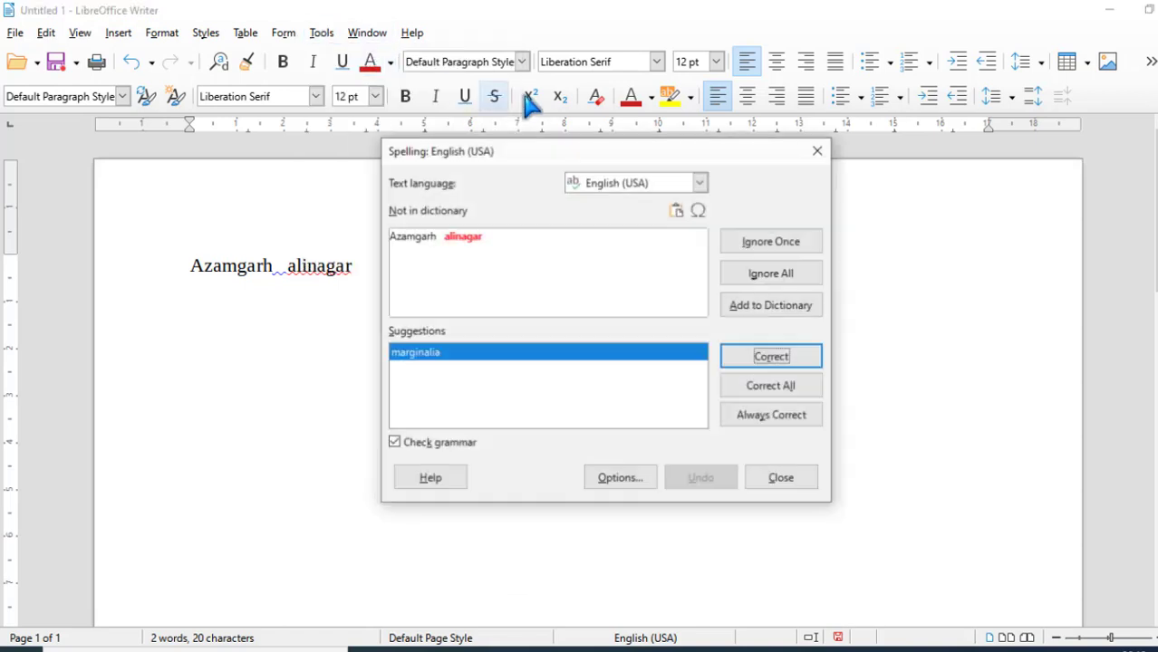
click(795, 308)
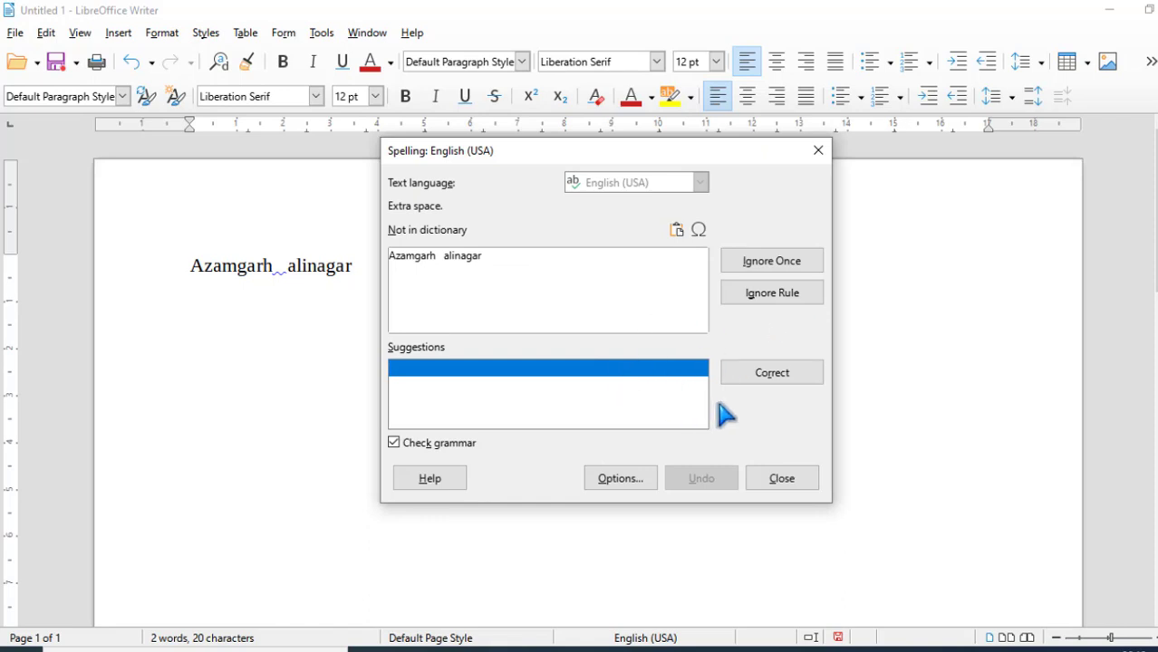
click(783, 480)
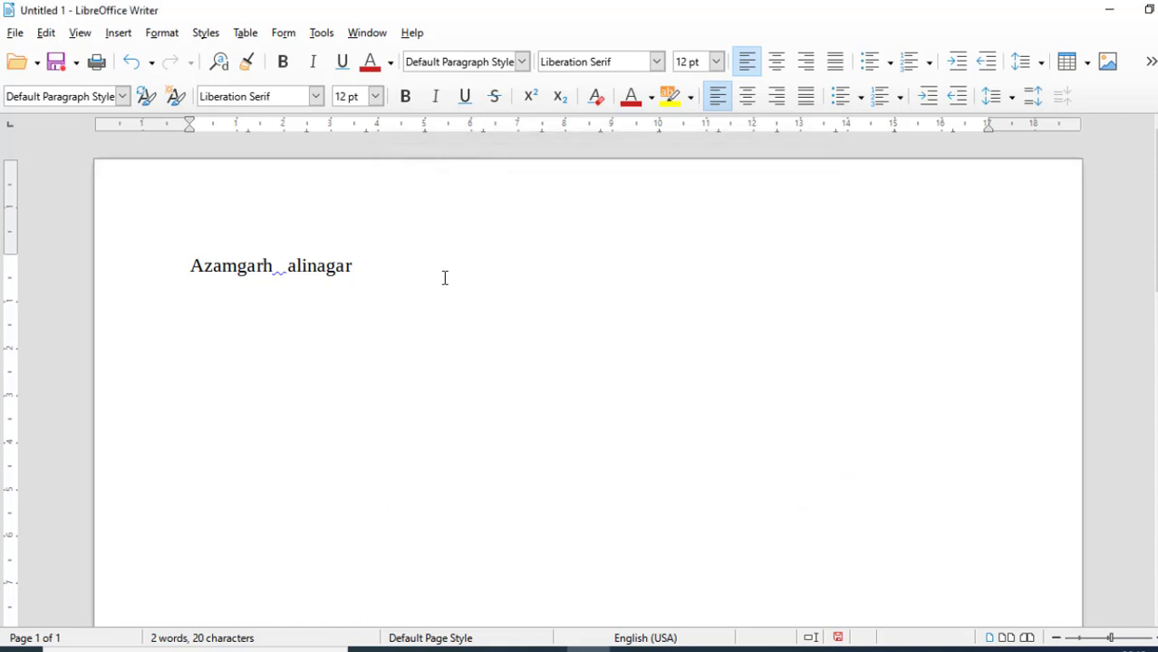
Enter "alinagar" again on a new line below the first one to test the dictionary entry.
key(Return)
text(alin)
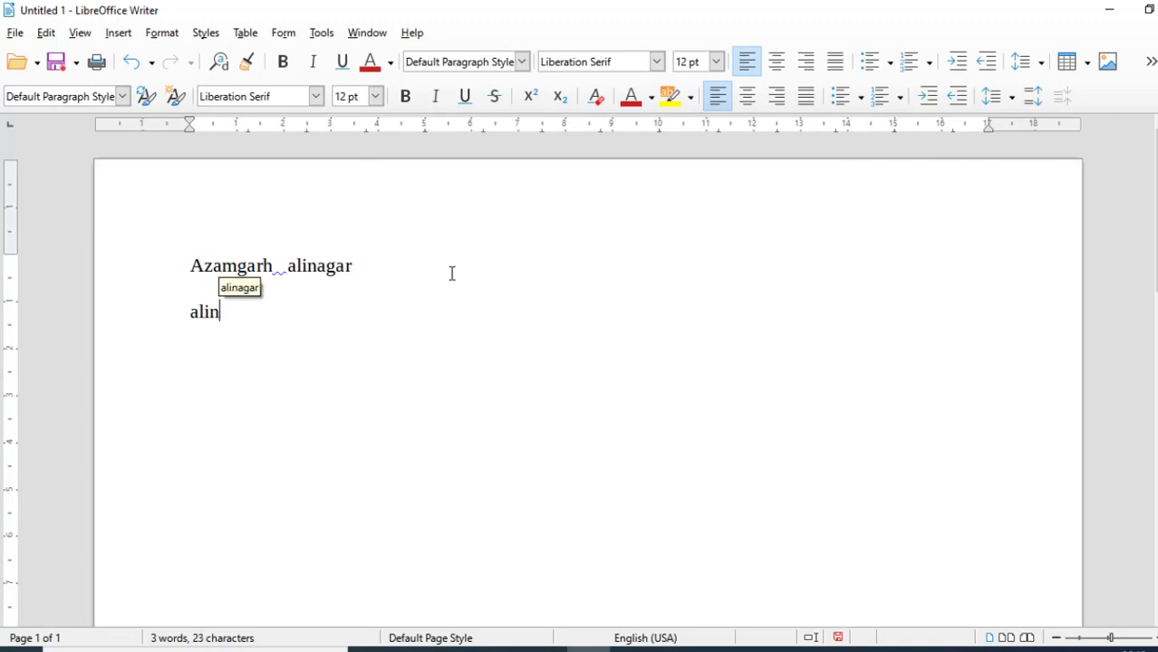
text(agar)
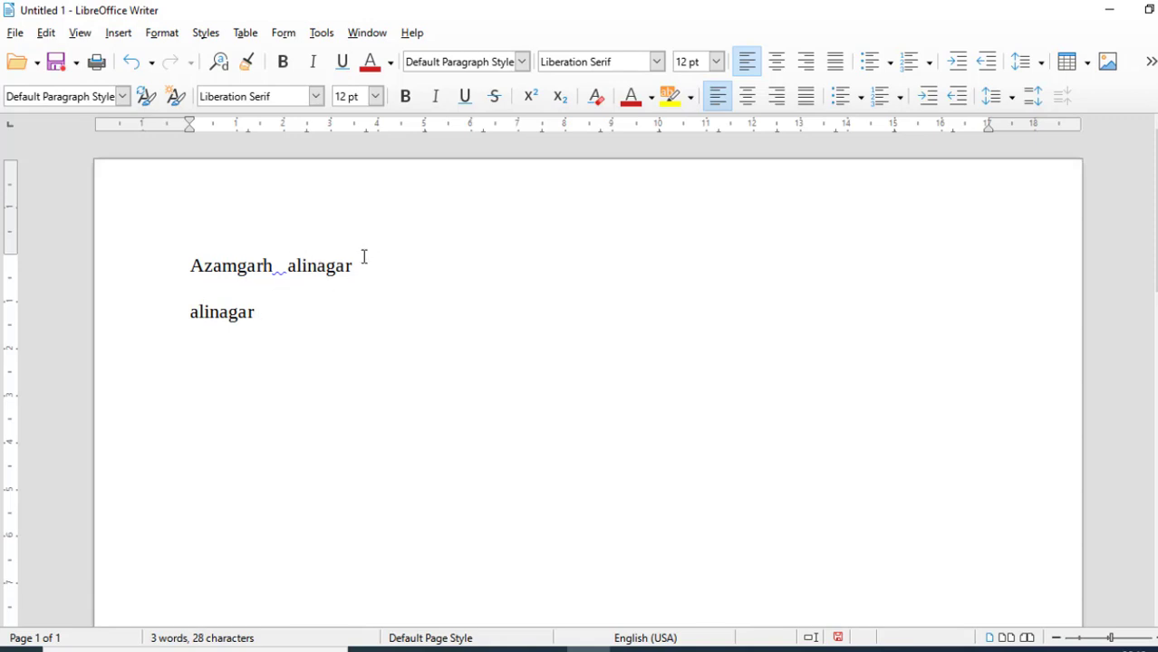
click(322, 33)
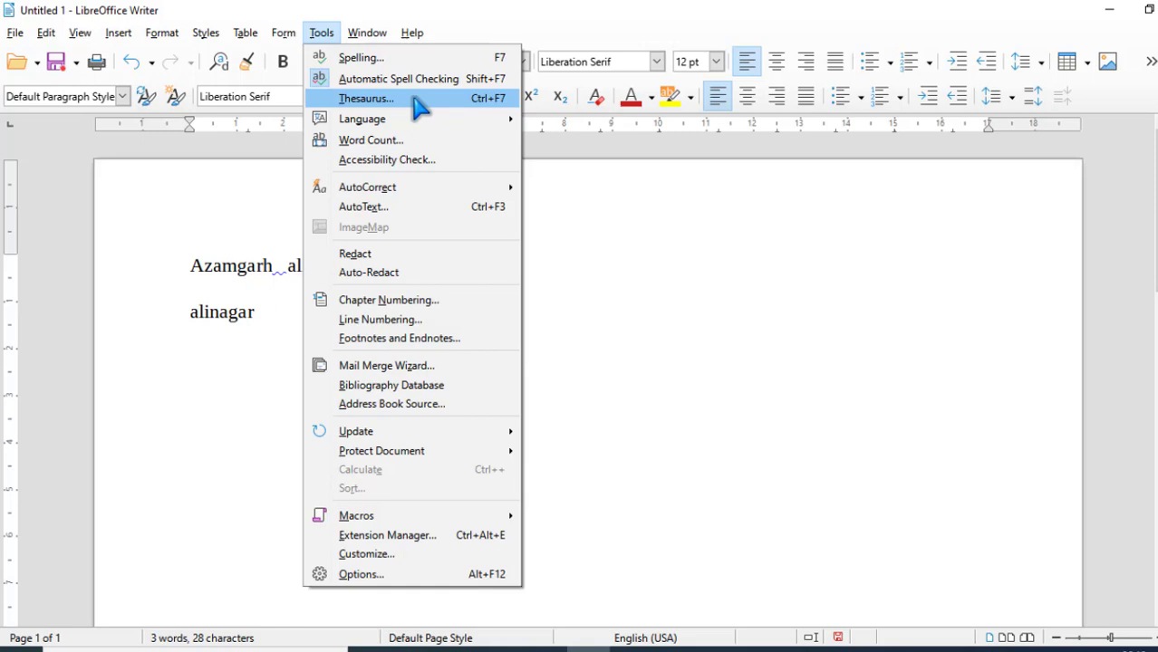
Delete both lines of text and insert the dummy text passage with the AutoText shortcut "dt".
click(689, 239)
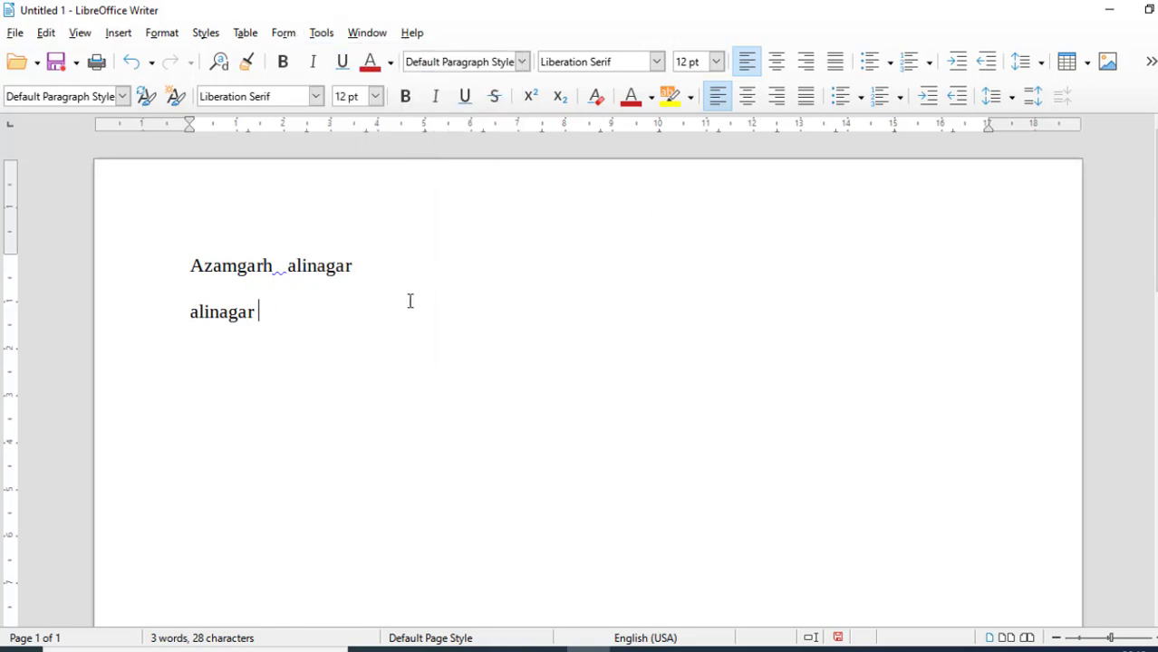
drag(327, 322, 167, 225)
key(Delete)
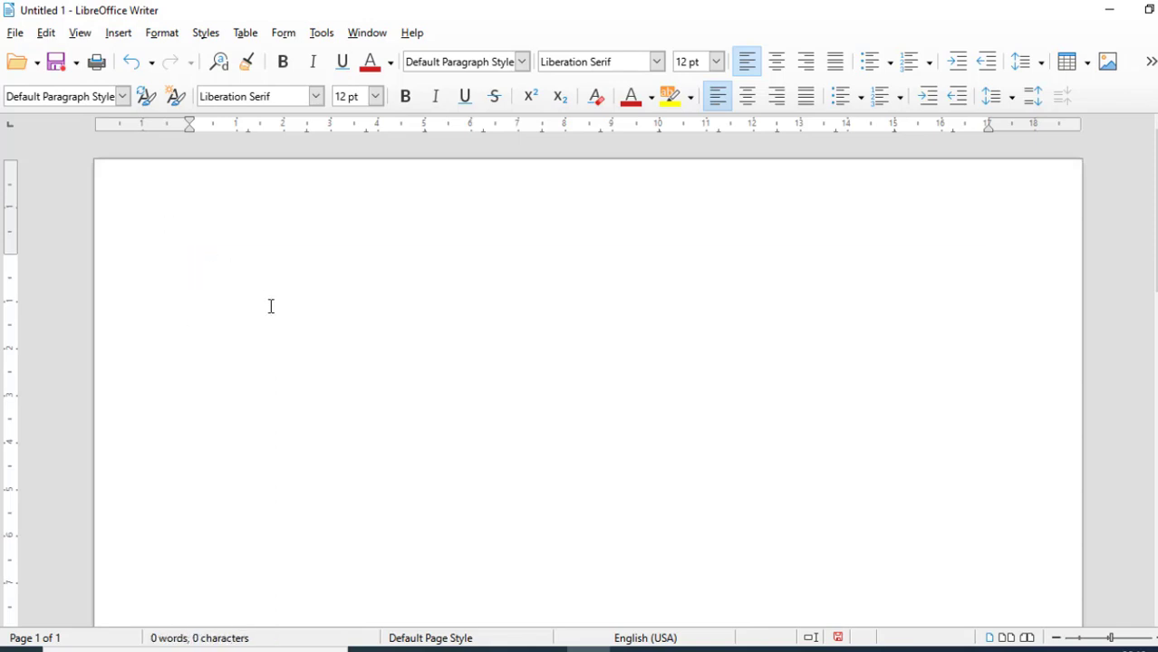
text(dt)
key(F3)
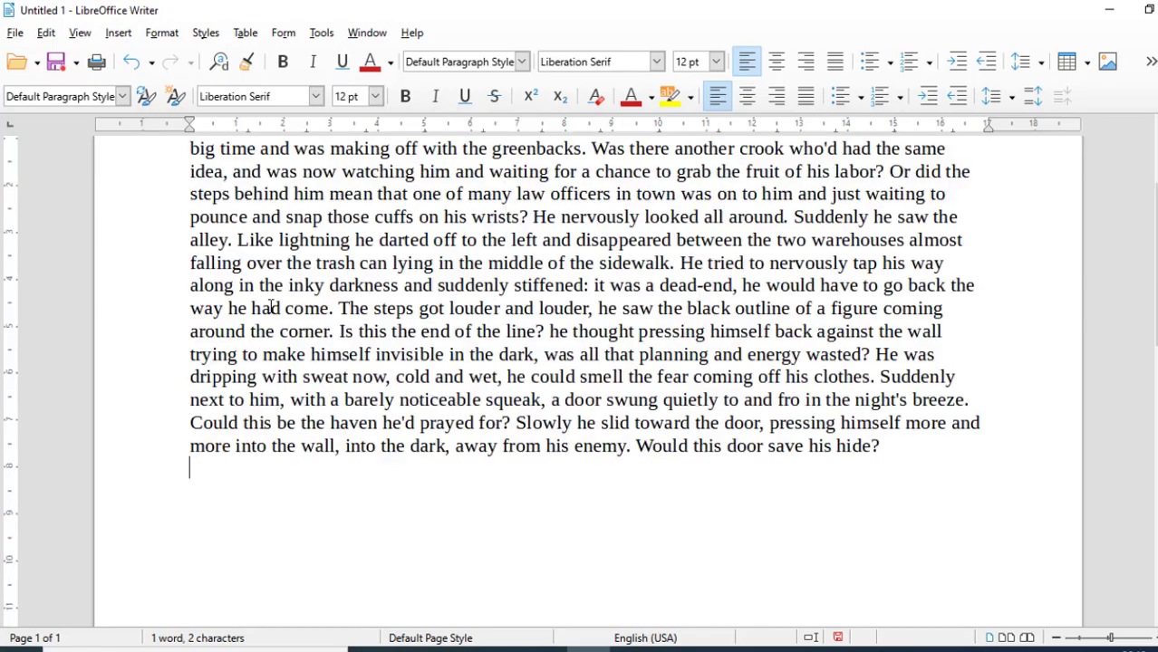
scroll(348, 253, up, 3)
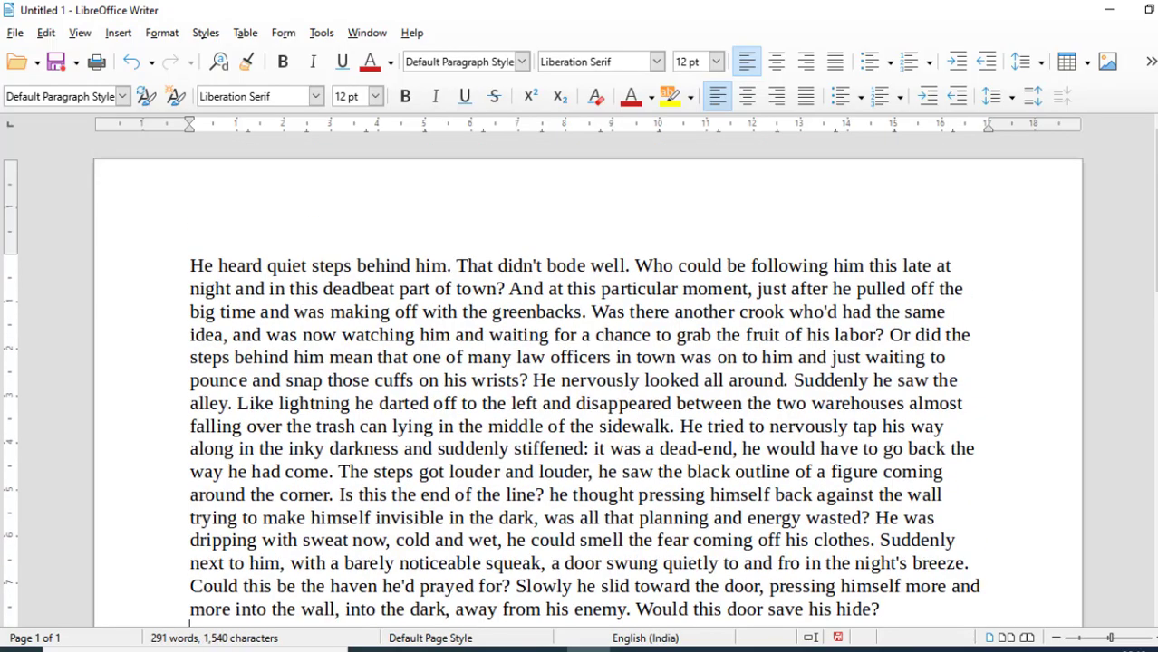
scroll(465, 500, down, 2)
scroll(286, 272, up, 1)
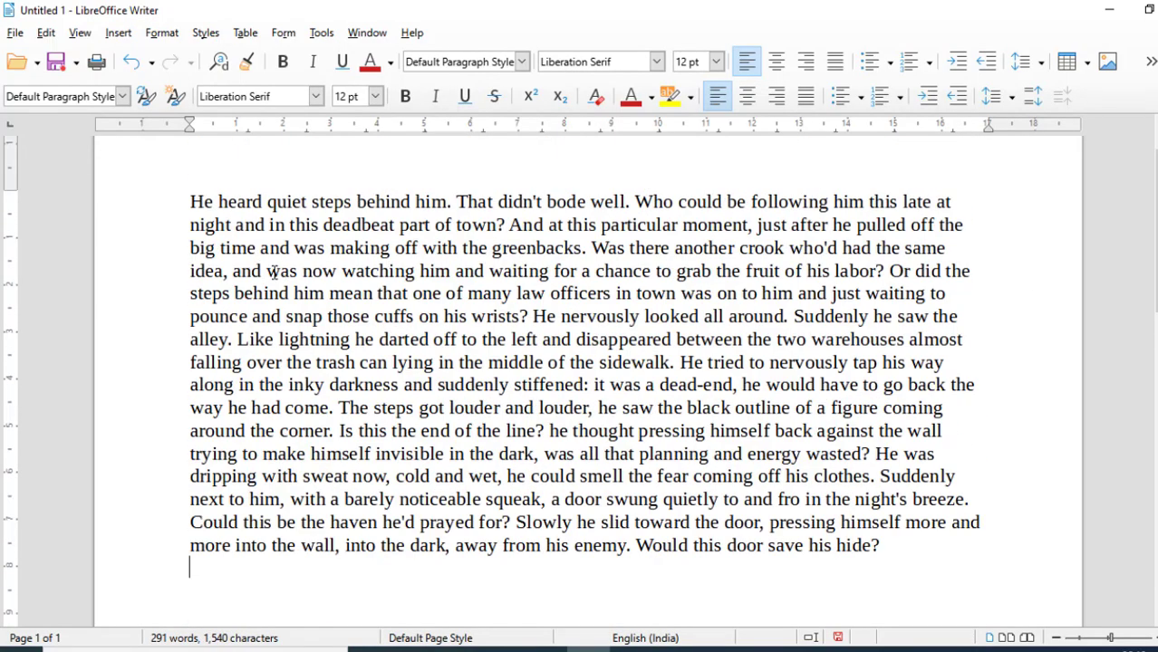
Replace the word "Like" before "lightning" with the Thesaurus alternative "Kind (generic term)".
click(321, 32)
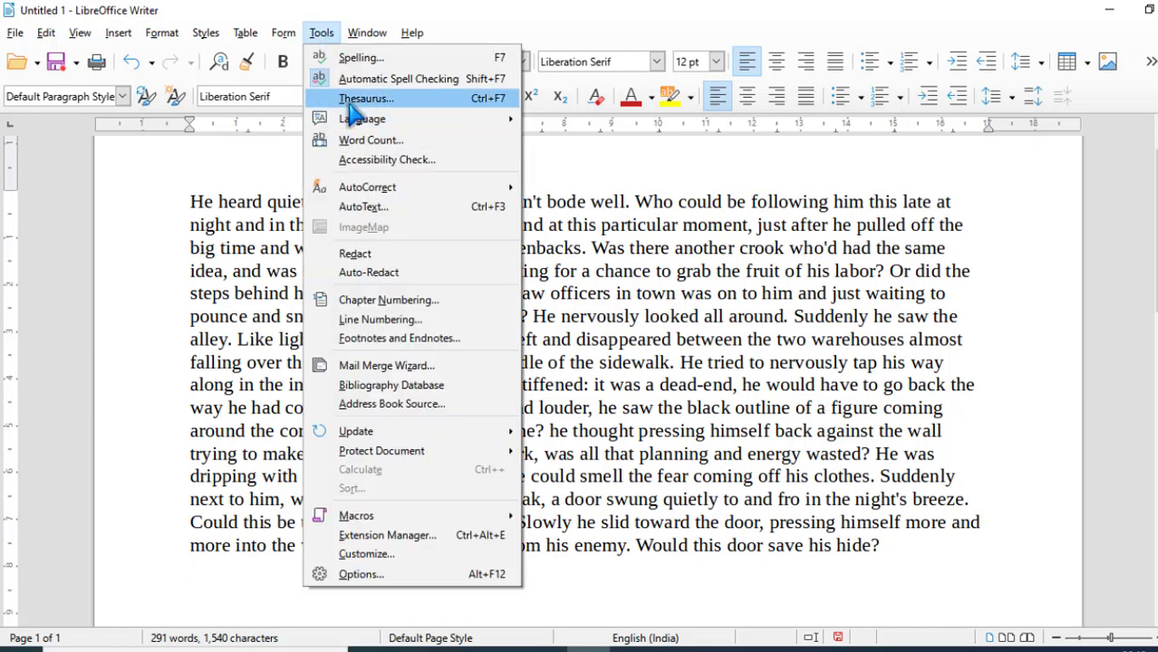
click(161, 271)
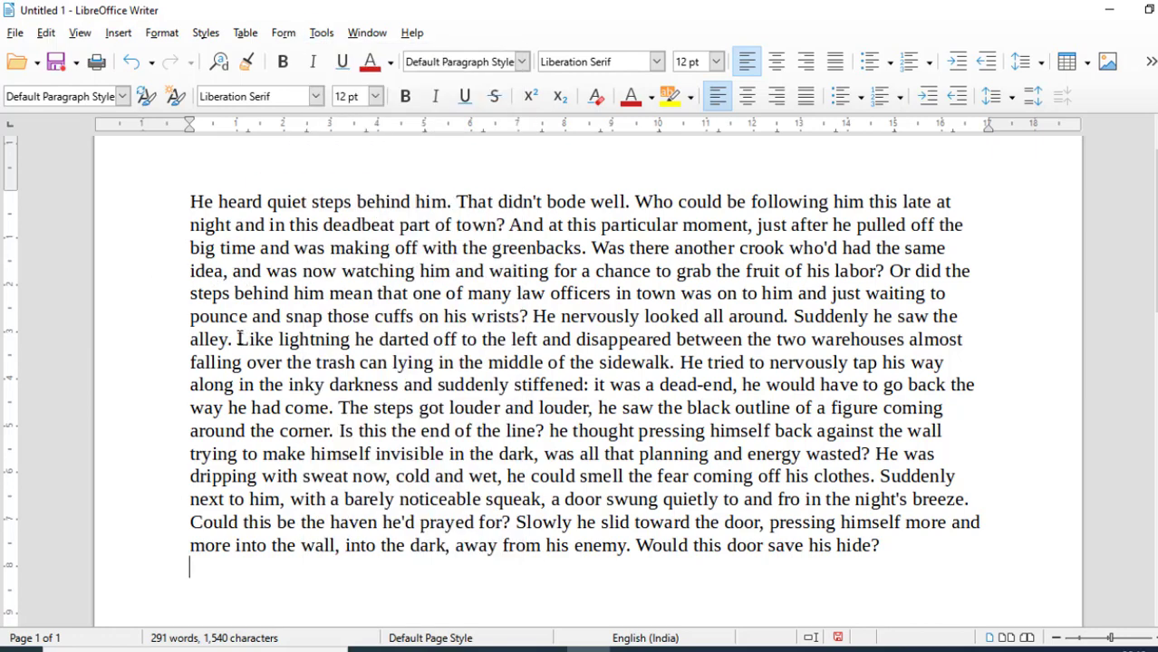
drag(238, 339, 276, 342)
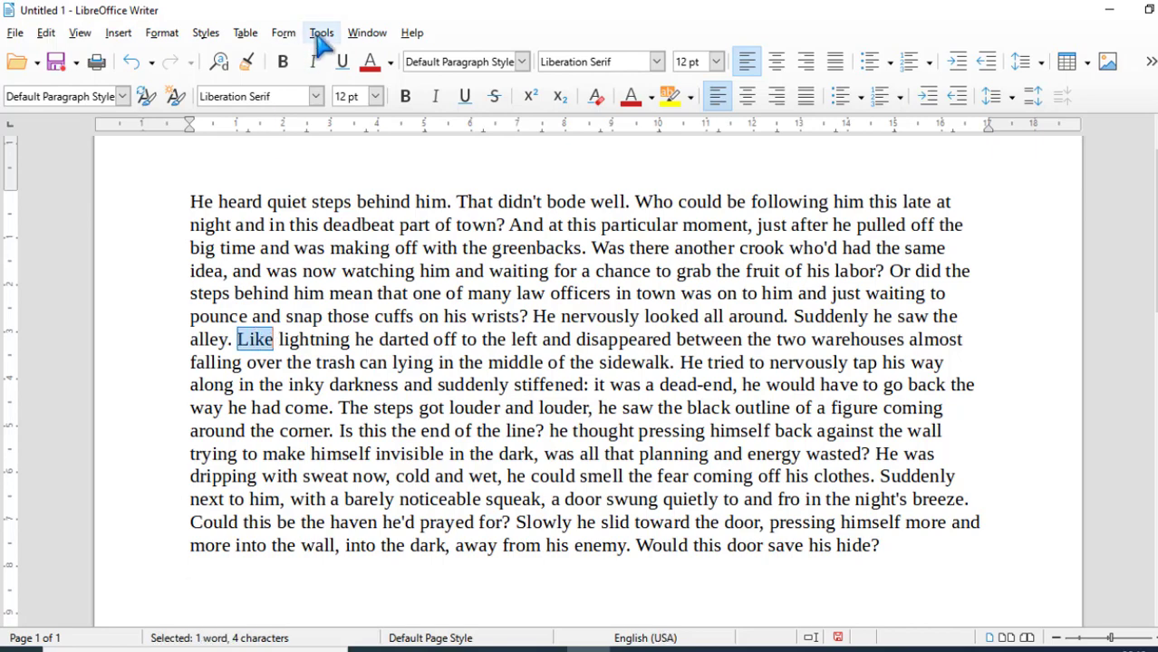
click(321, 32)
click(358, 99)
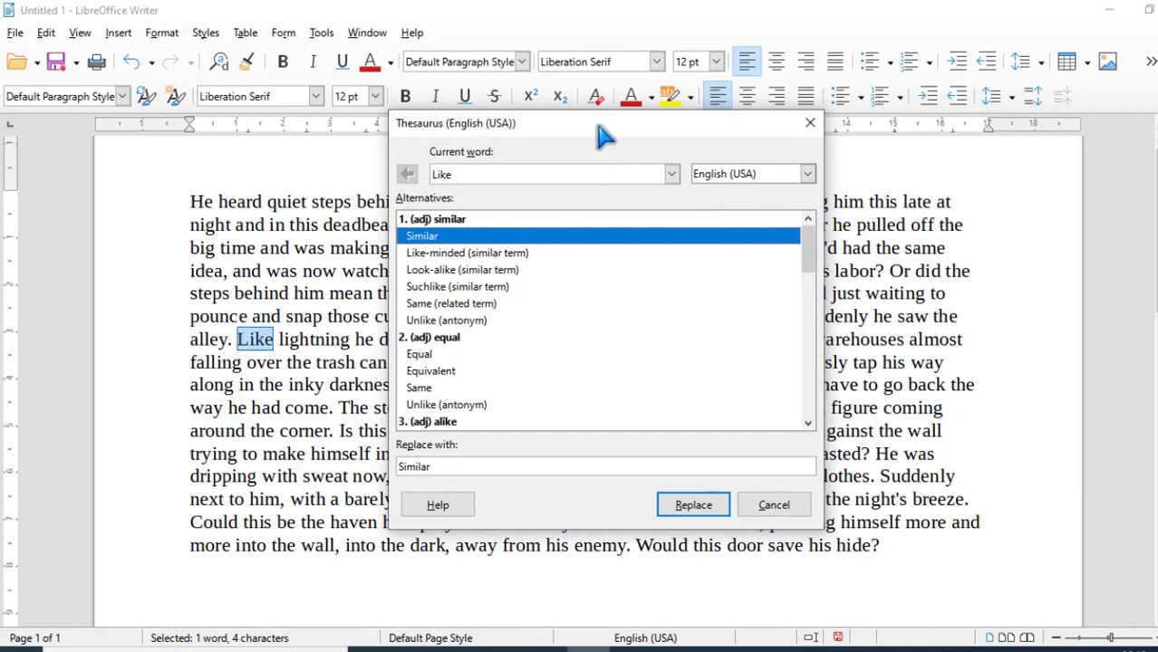
drag(599, 124, 622, 51)
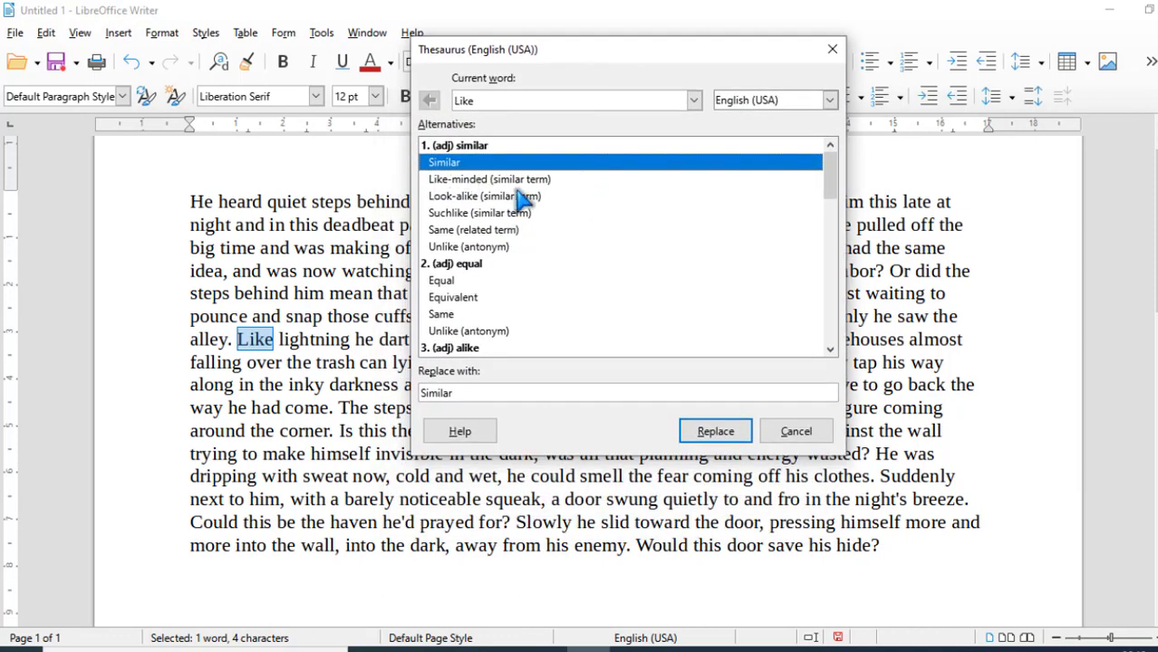
scroll(530, 263, down, 1)
scroll(526, 265, down, 4)
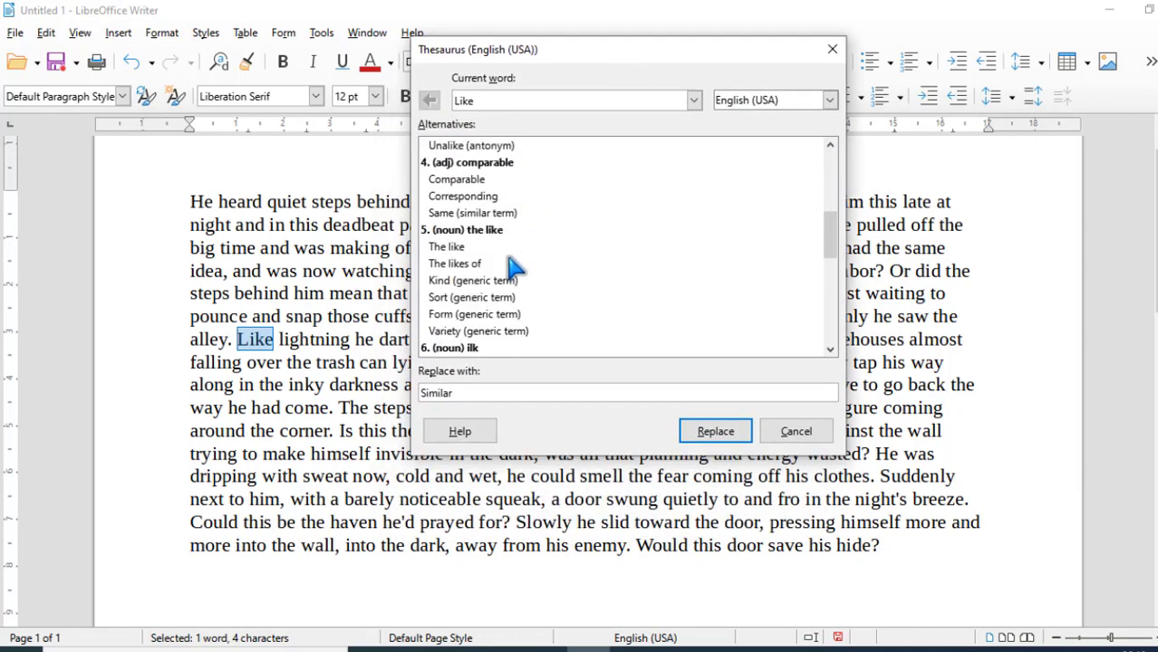
scroll(499, 253, down, 1)
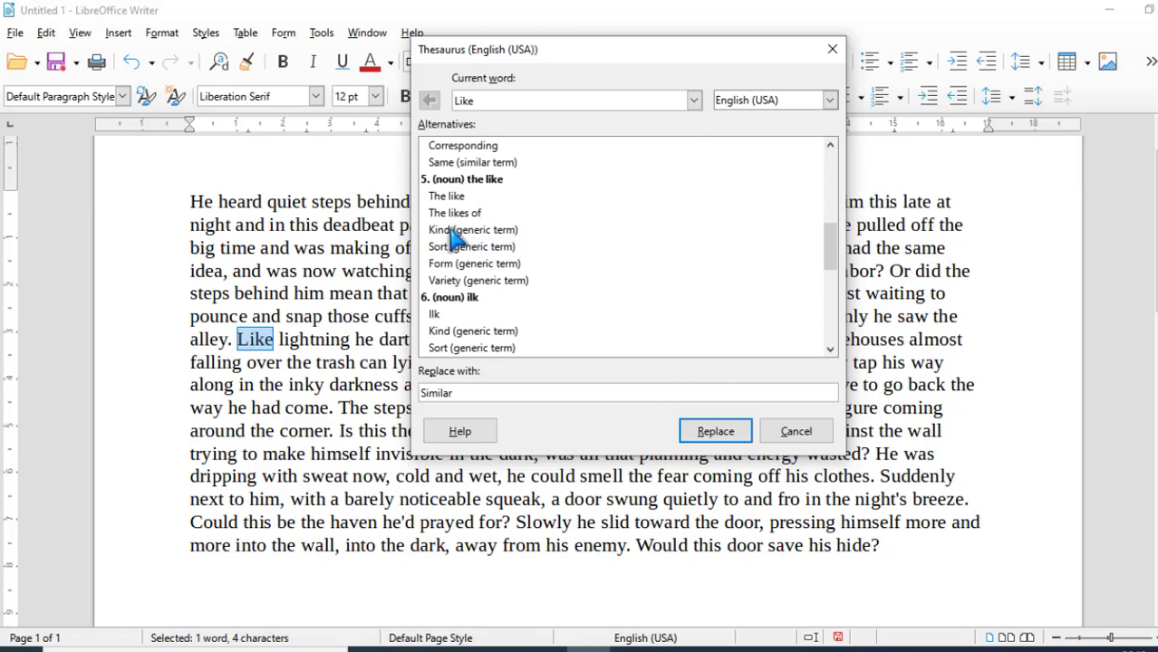
click(454, 232)
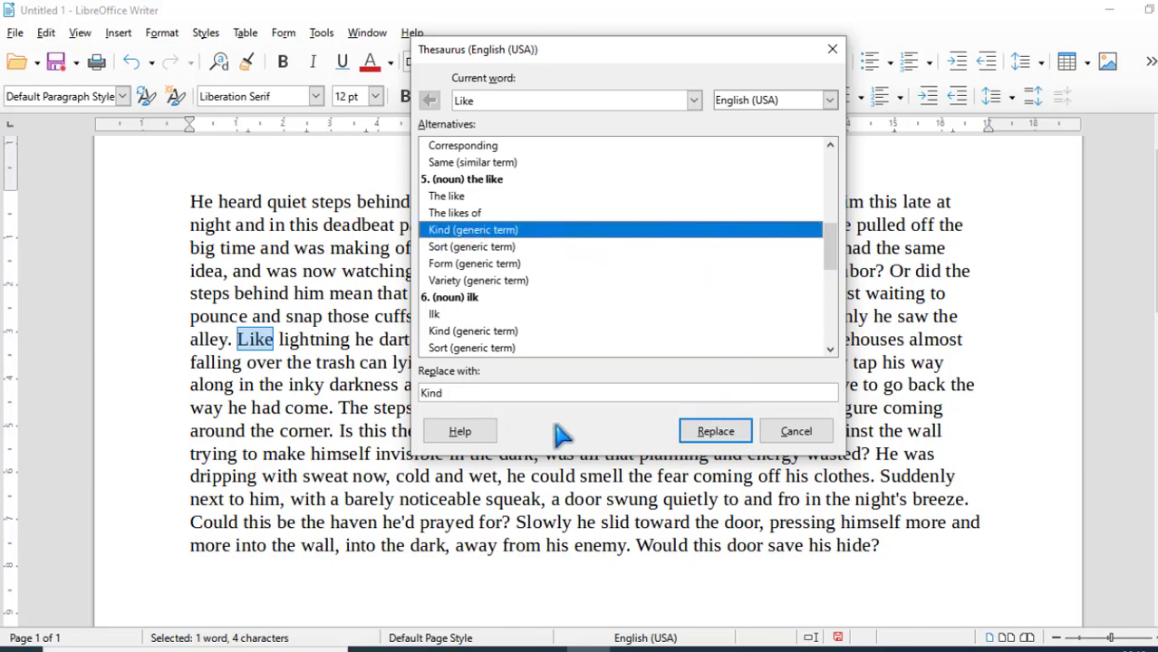
click(713, 433)
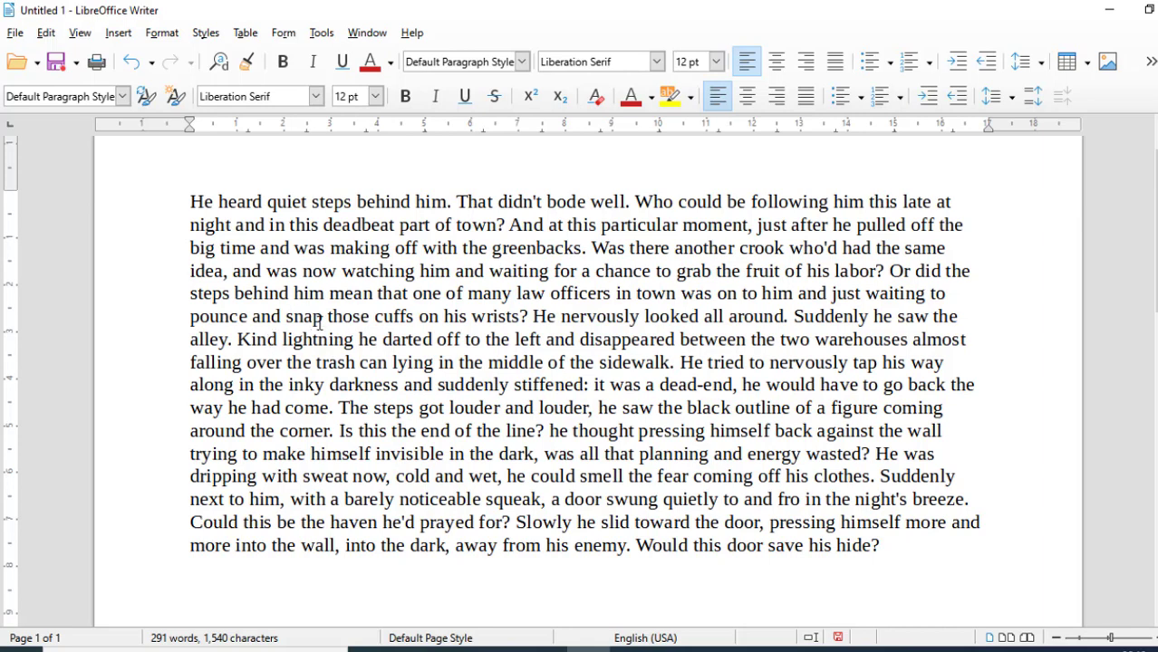
click(322, 34)
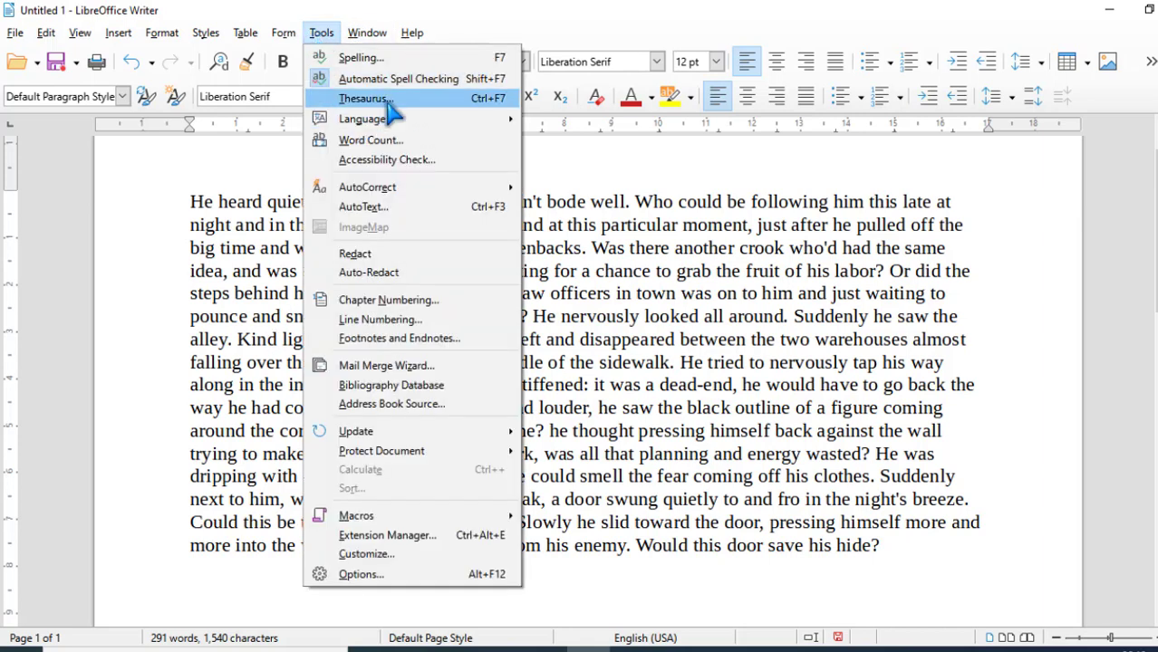
key(Escape)
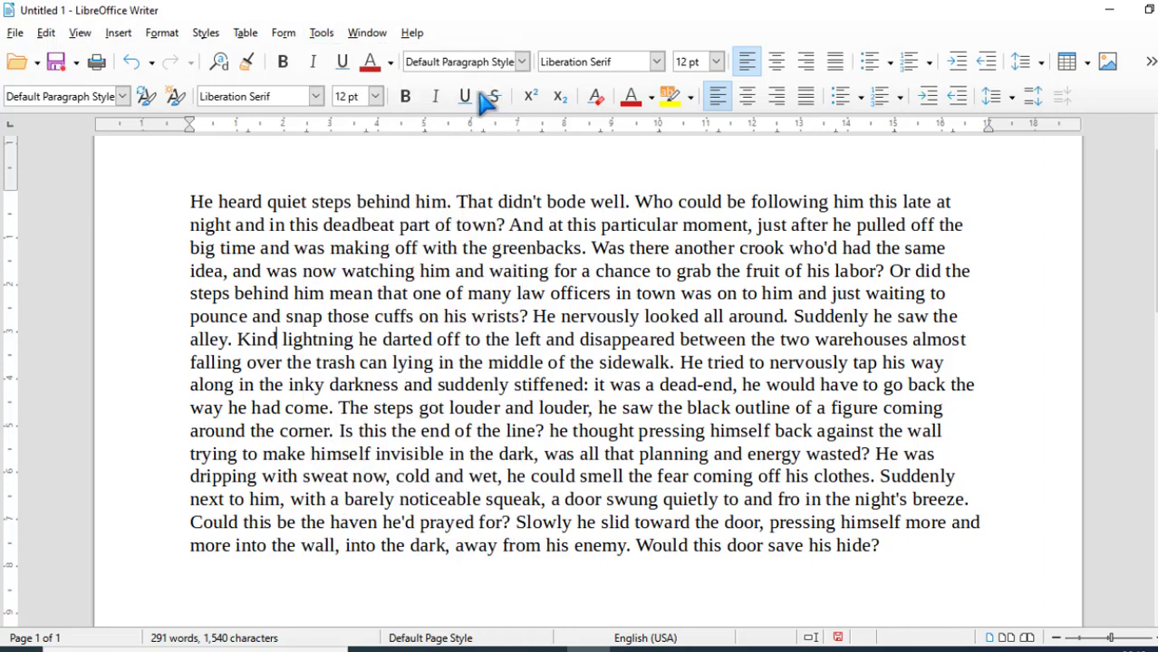
click(322, 36)
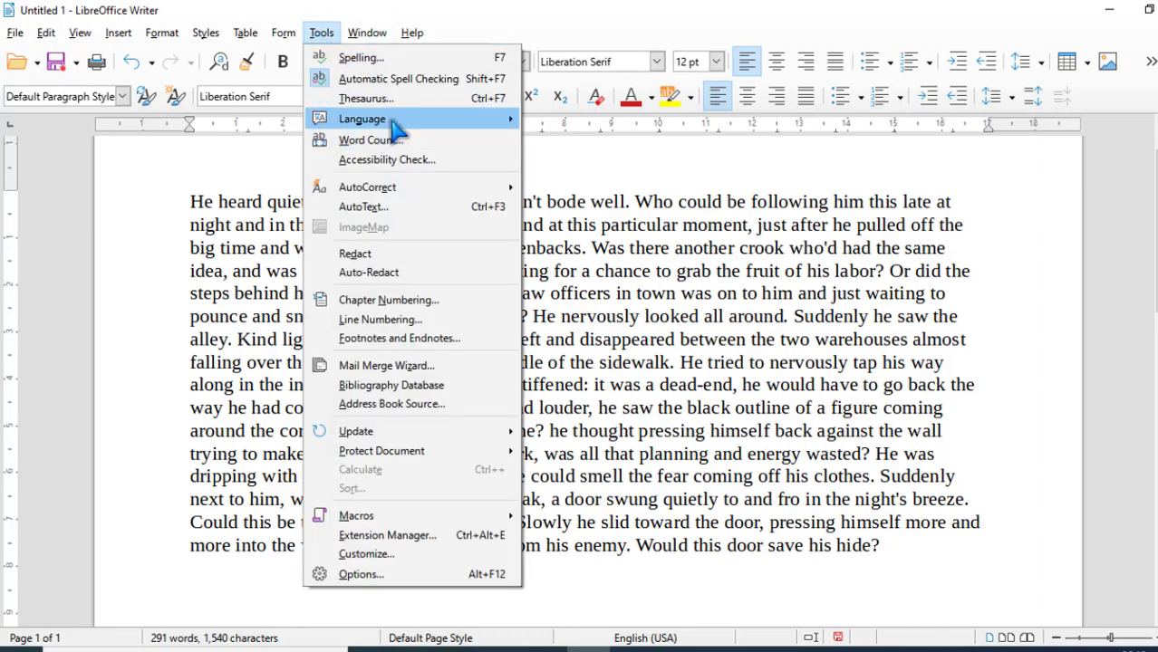
mouse_move(391, 120)
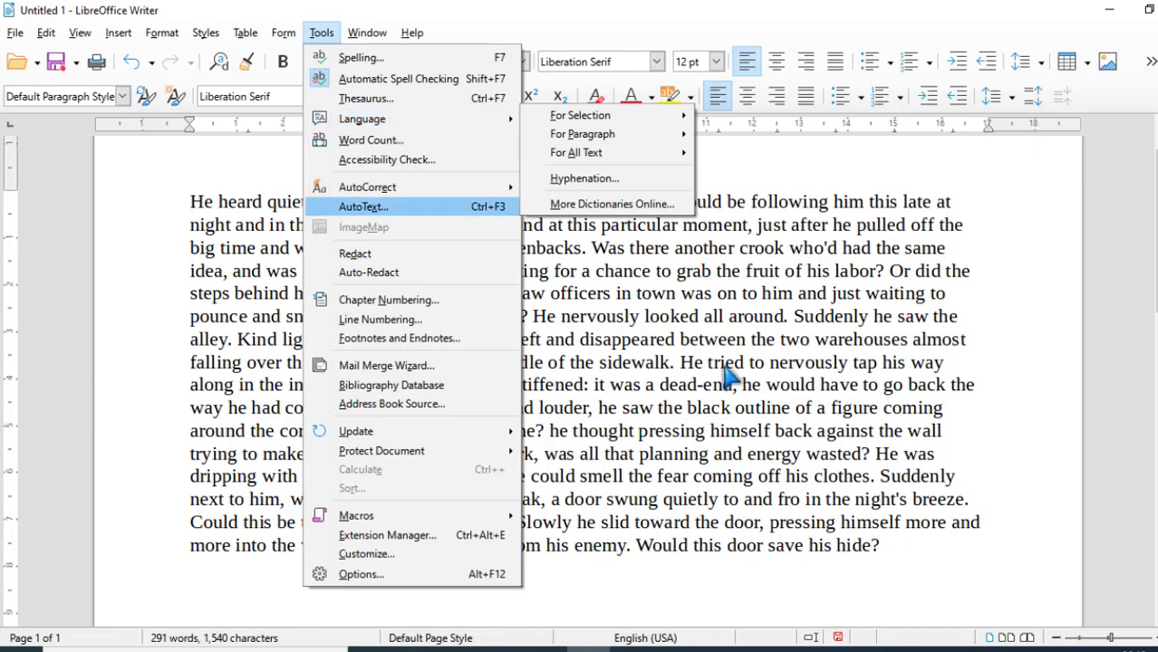
click(711, 334)
Delete the whole dummy text passage so the page is empty.
scroll(450, 305, up, 1)
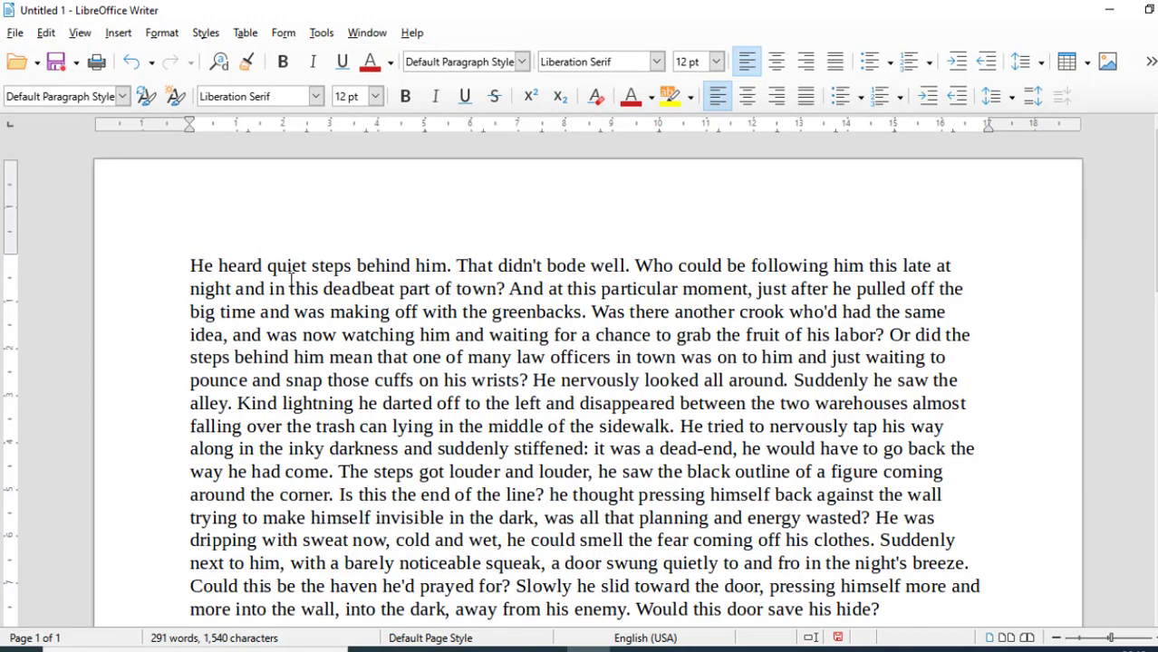
drag(189, 260, 887, 463)
key(Delete)
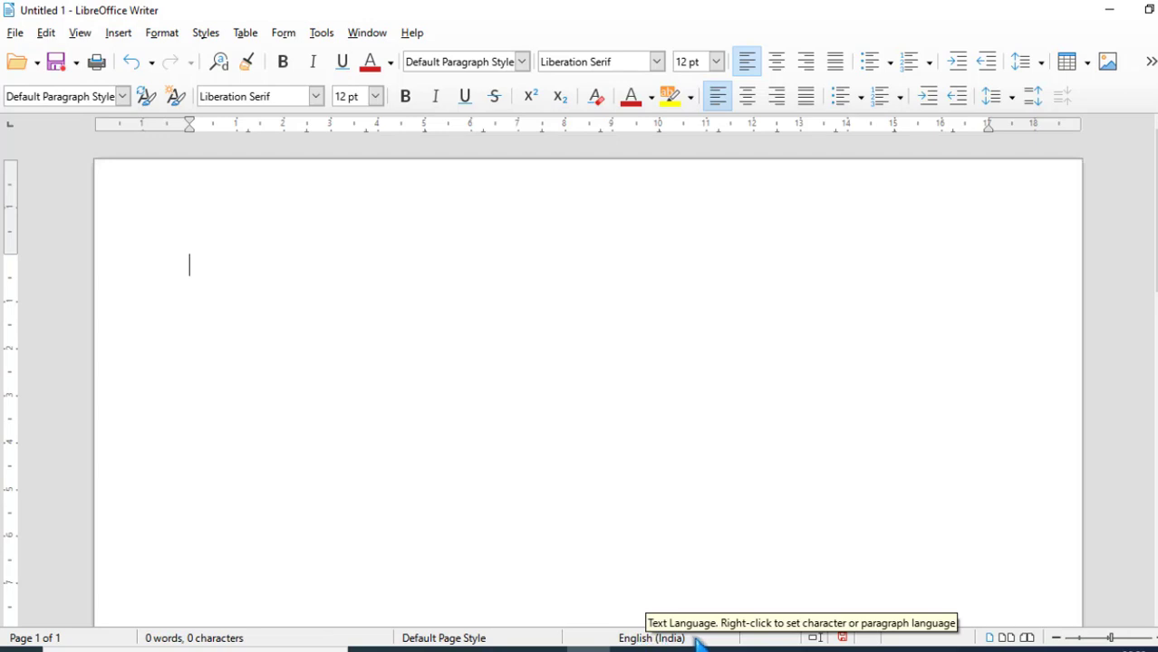
Set the text language for the selection to English (USA).
click(322, 34)
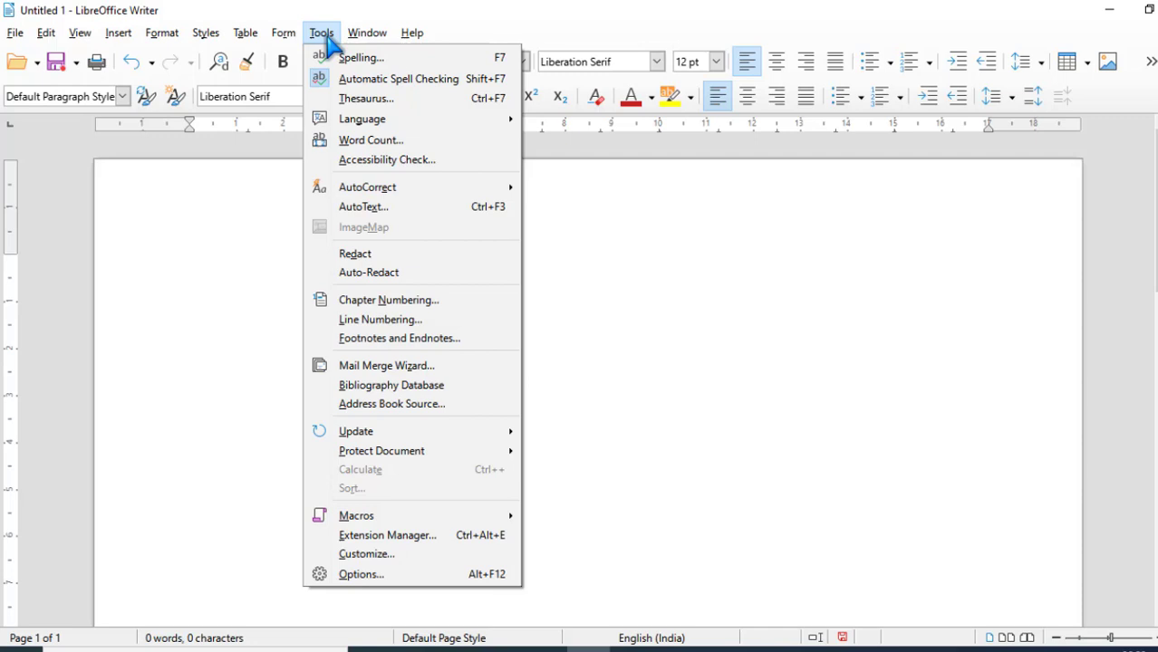
mouse_move(367, 125)
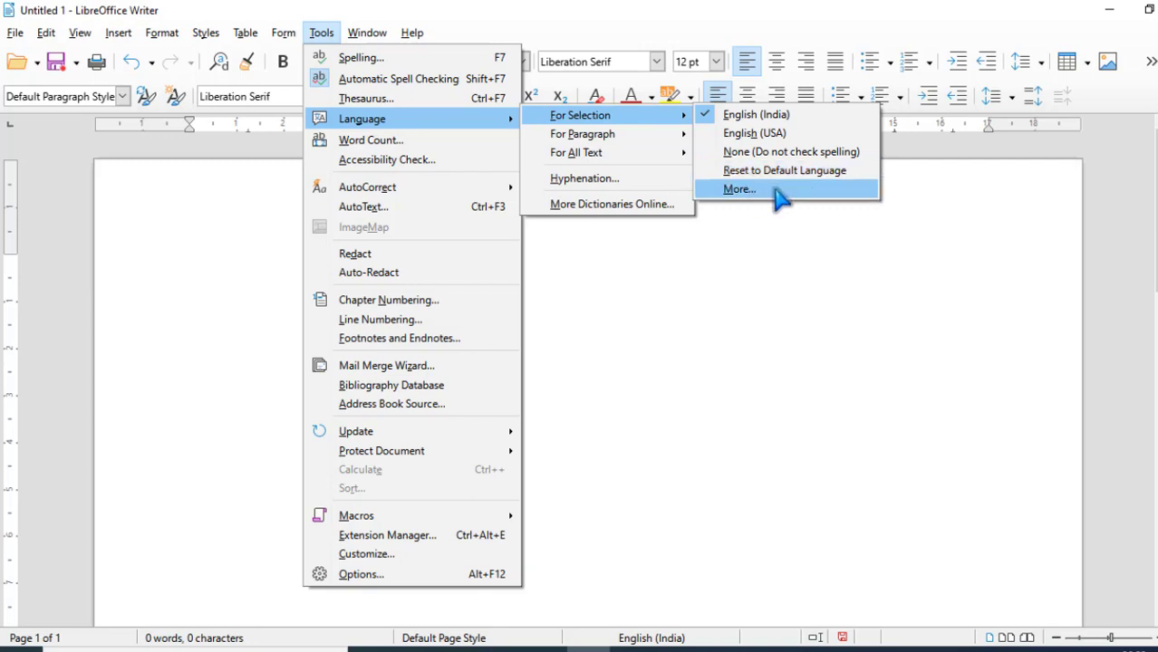
click(755, 134)
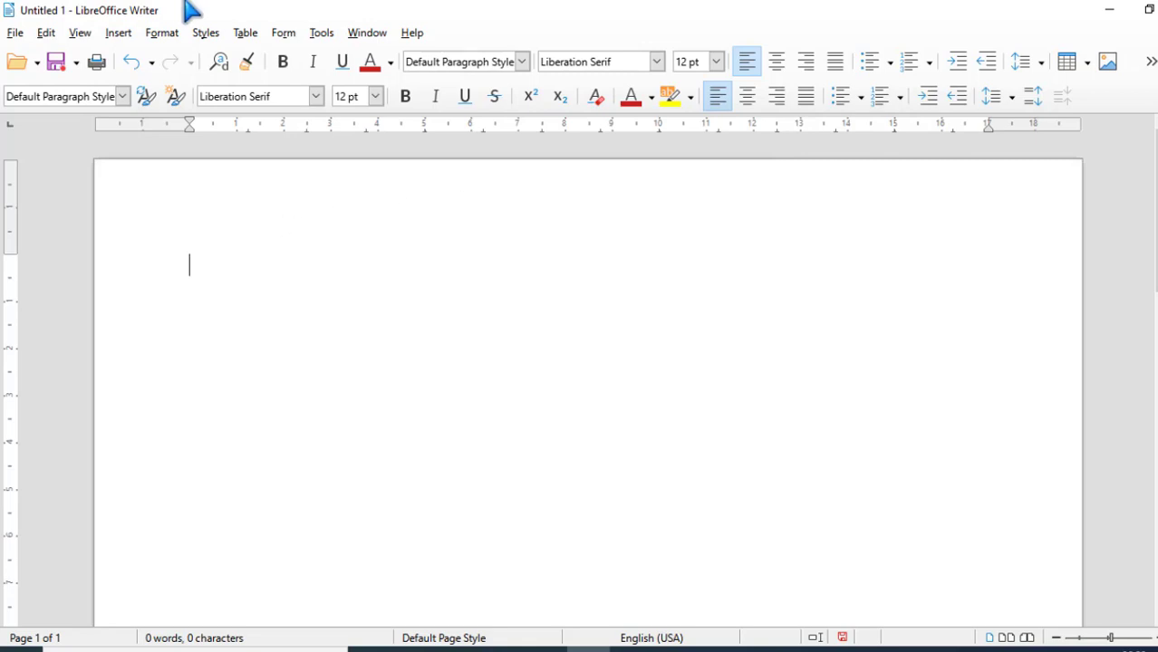
Look through the language options and the online dictionary extensions, closing the list without installing anything.
click(322, 34)
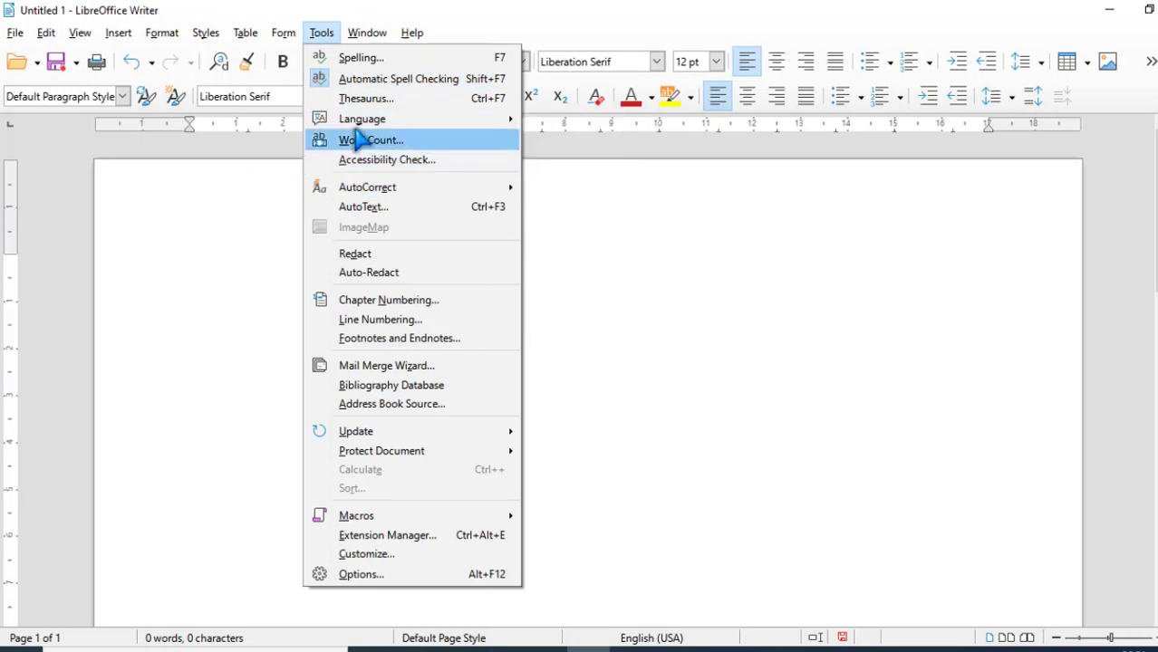
mouse_move(323, 118)
mouse_move(550, 120)
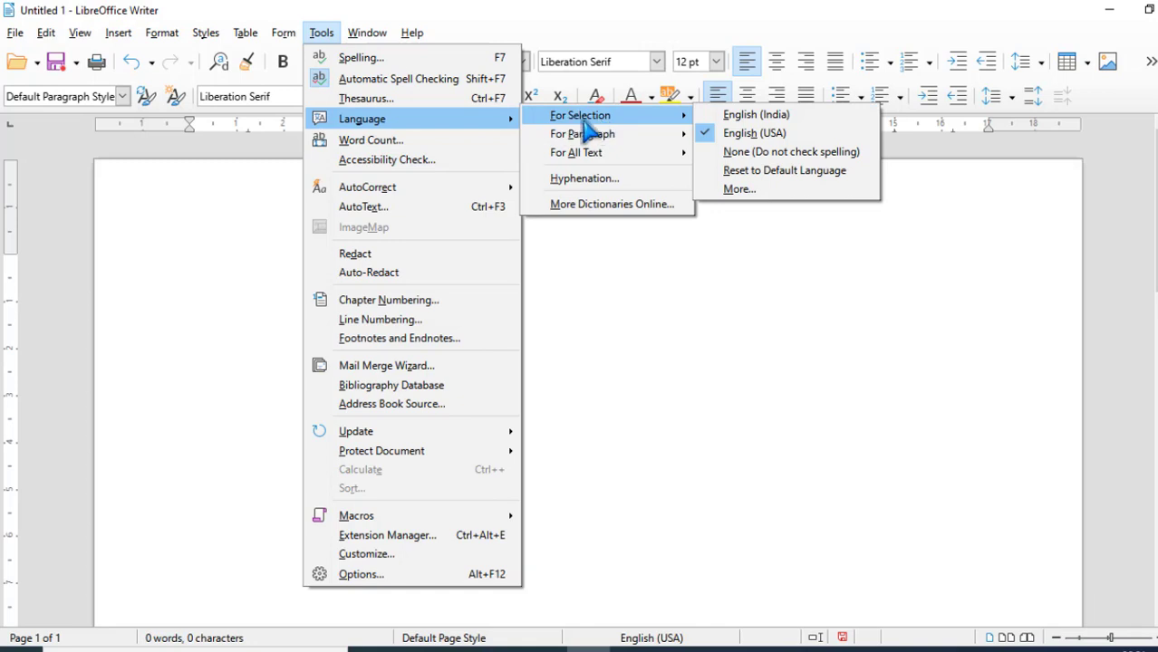
mouse_move(607, 146)
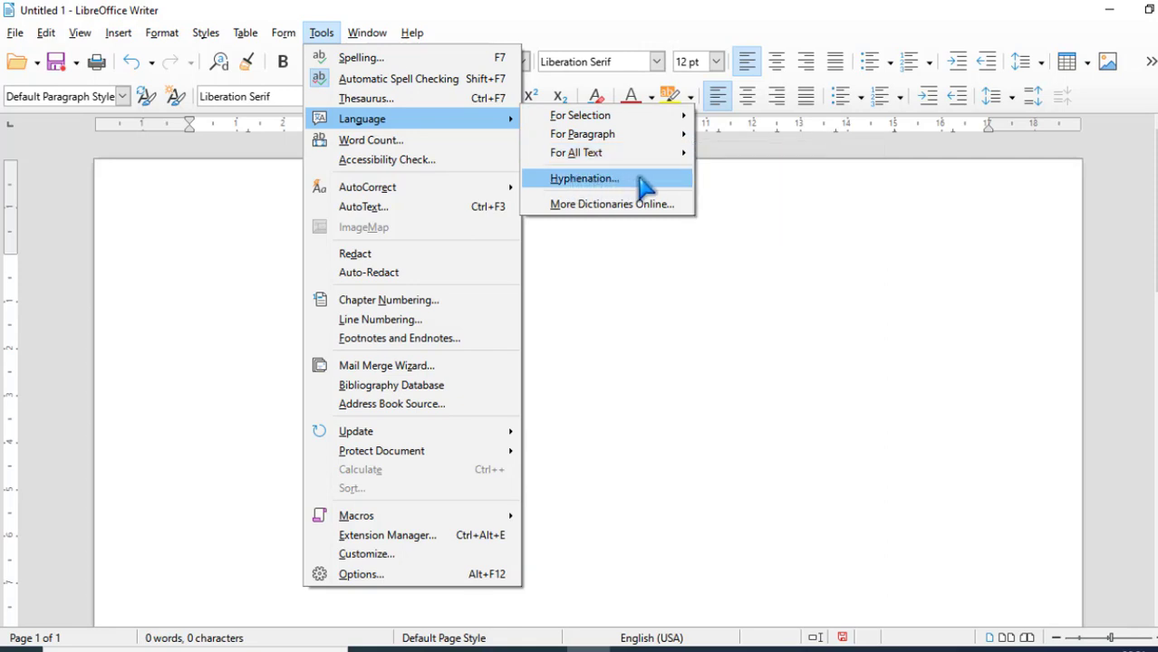
click(614, 205)
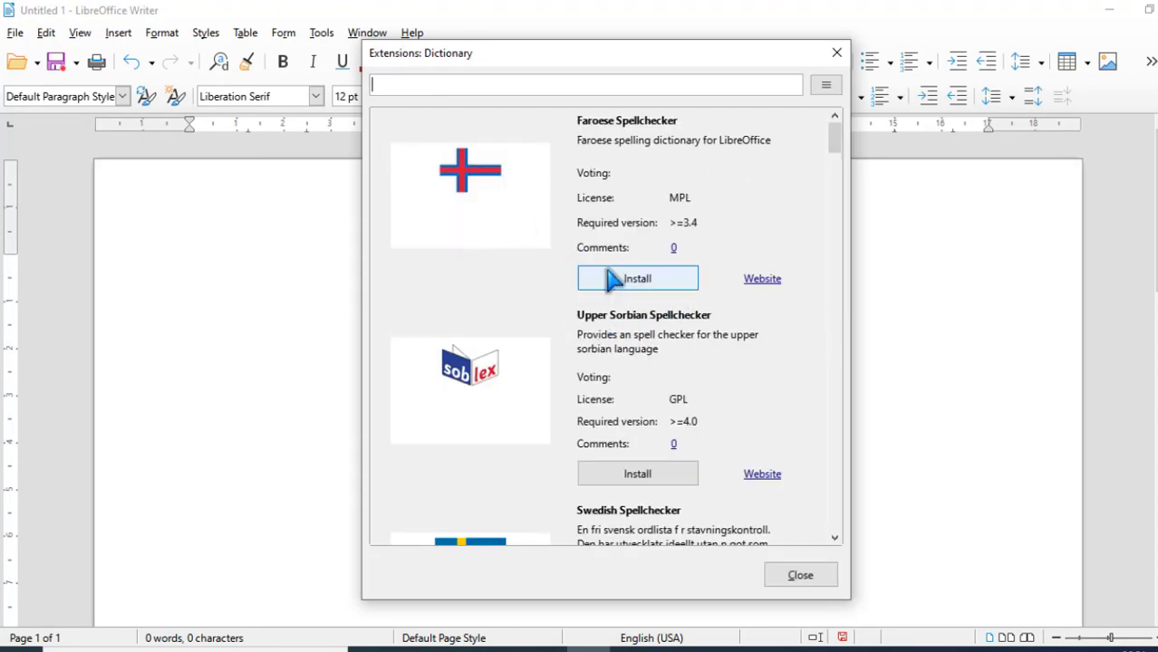
click(837, 54)
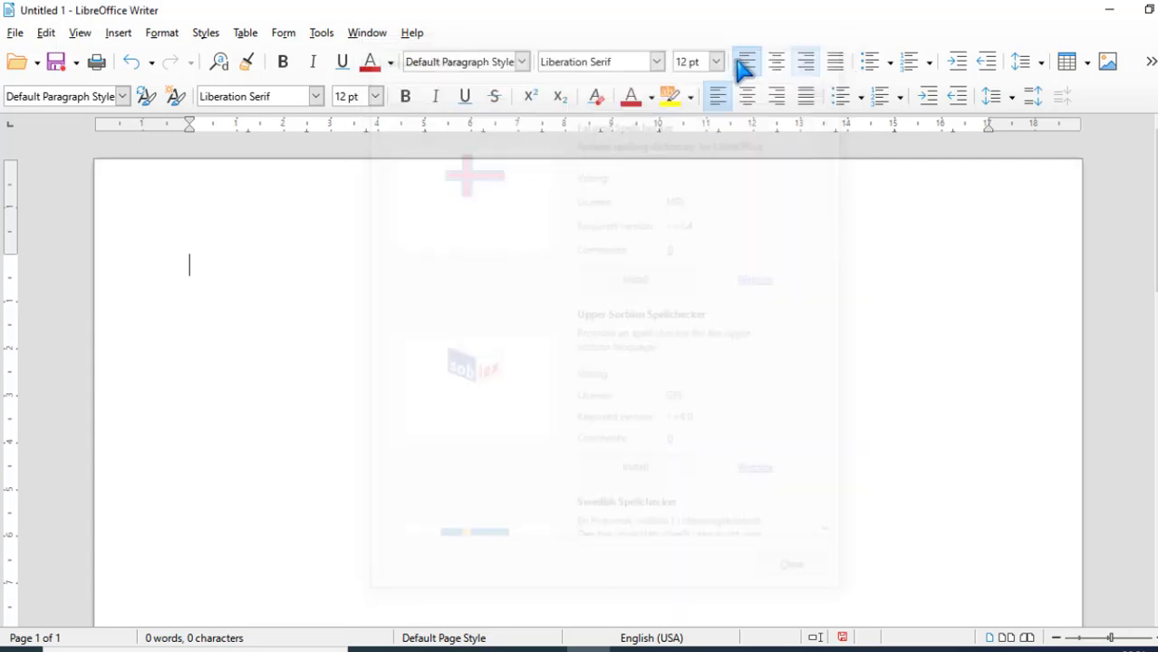
click(321, 33)
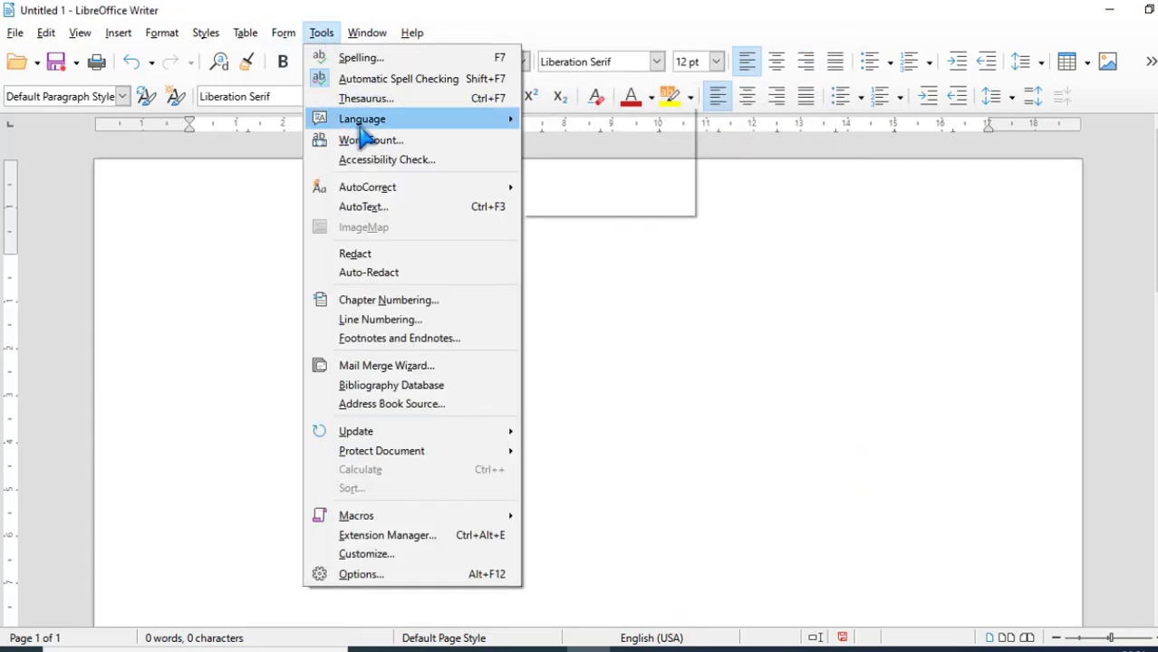
mouse_move(363, 121)
mouse_move(574, 116)
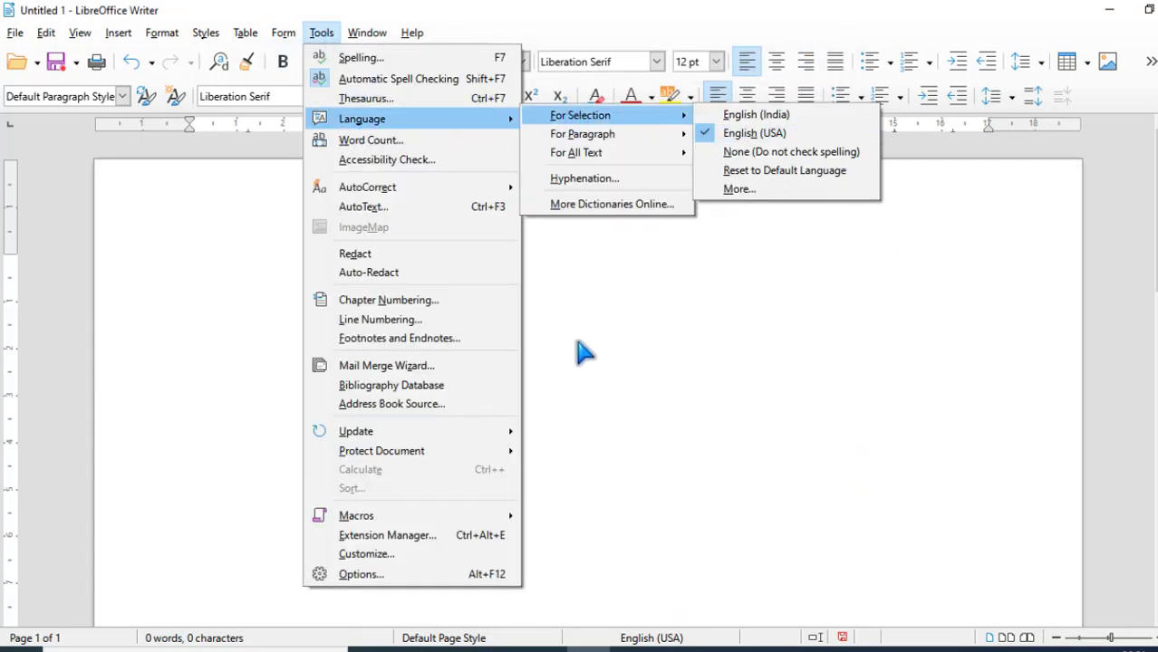
click(605, 323)
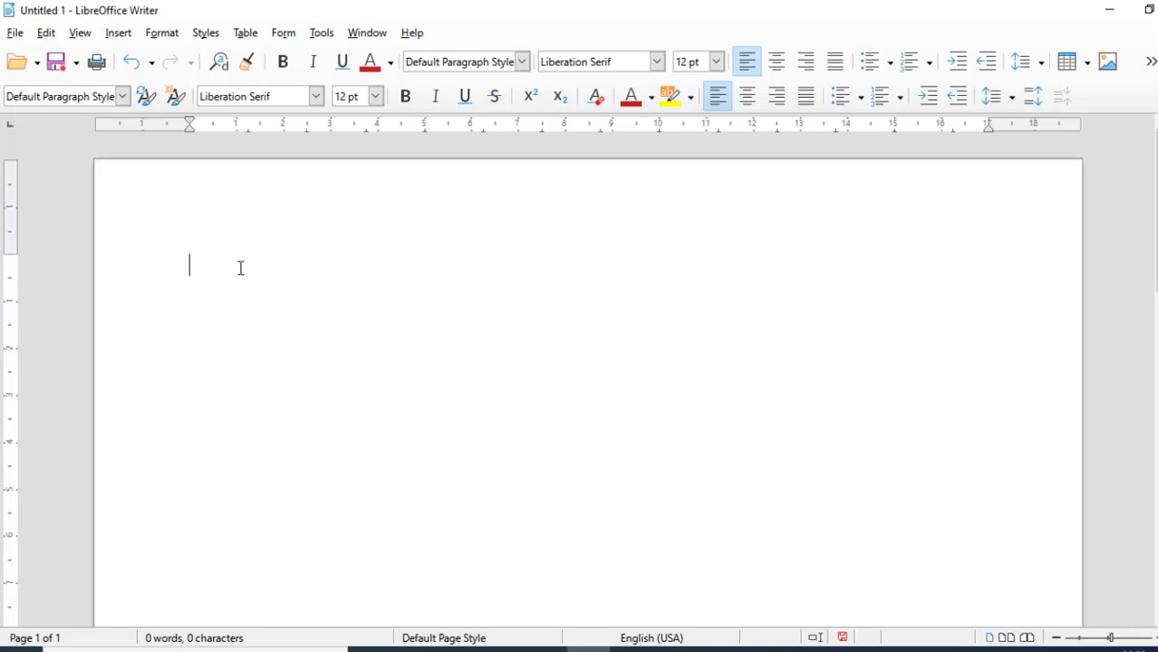
Enter the word "Cheque" on the empty first line to test its spelling under English (USA).
text(c)
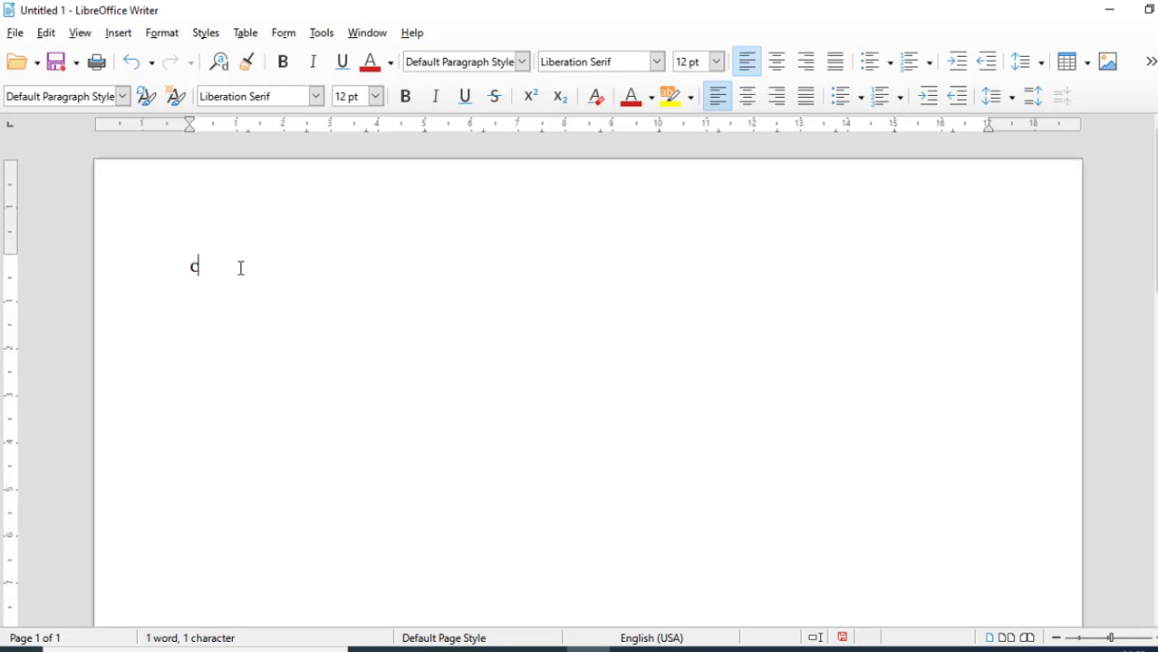
click(321, 36)
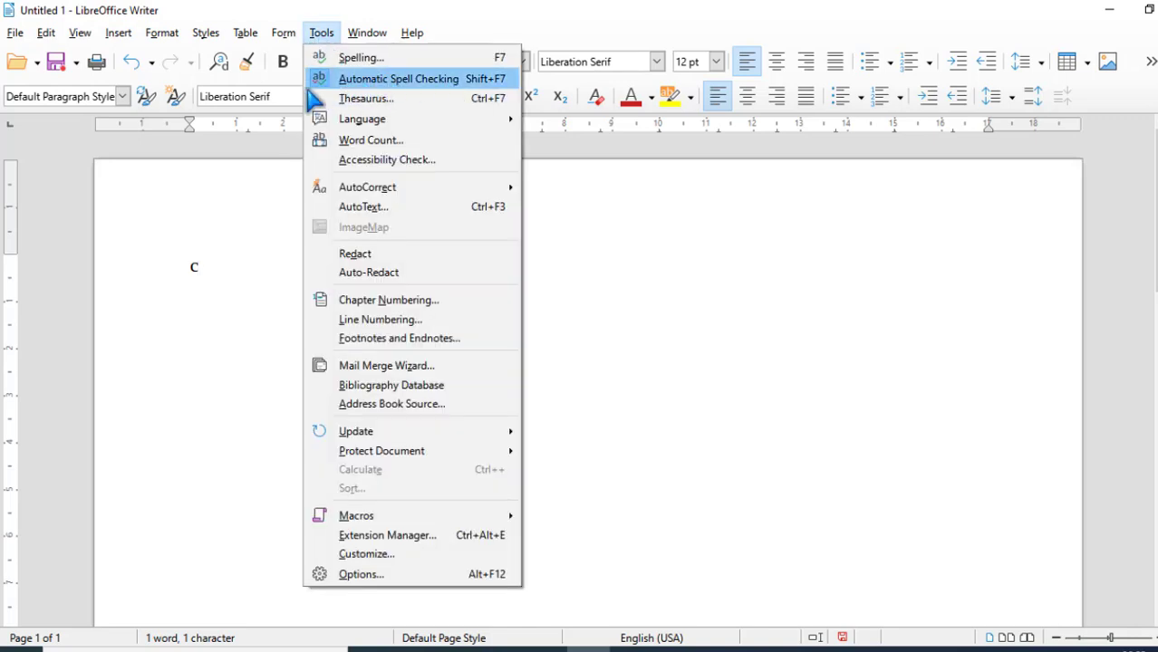
click(225, 285)
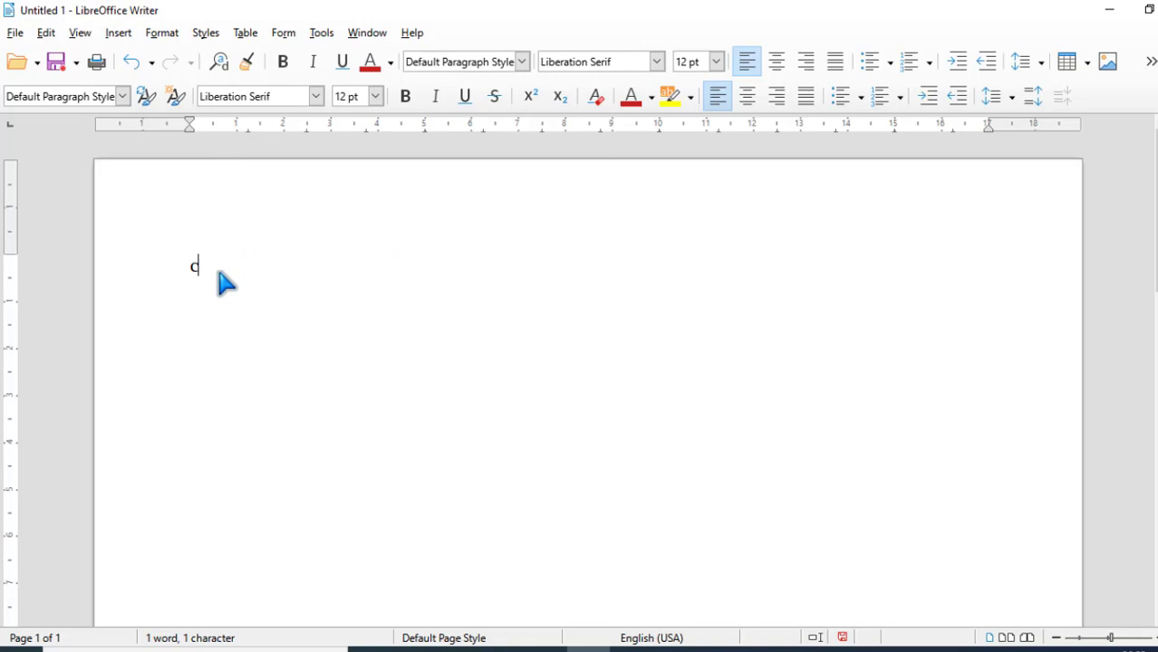
text(heque)
drag(274, 263, 186, 265)
click(281, 268)
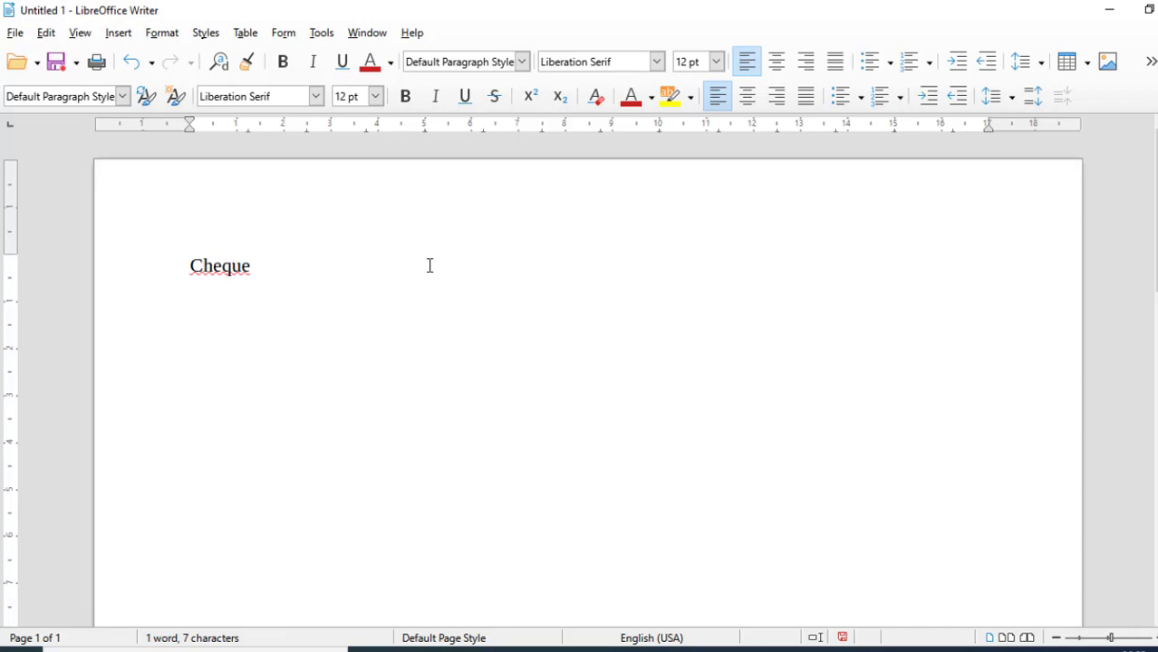
Enter "check" after a gap beside "Cheque" on the first line and highlight both words in turn to compare their spellings.
text(ch)
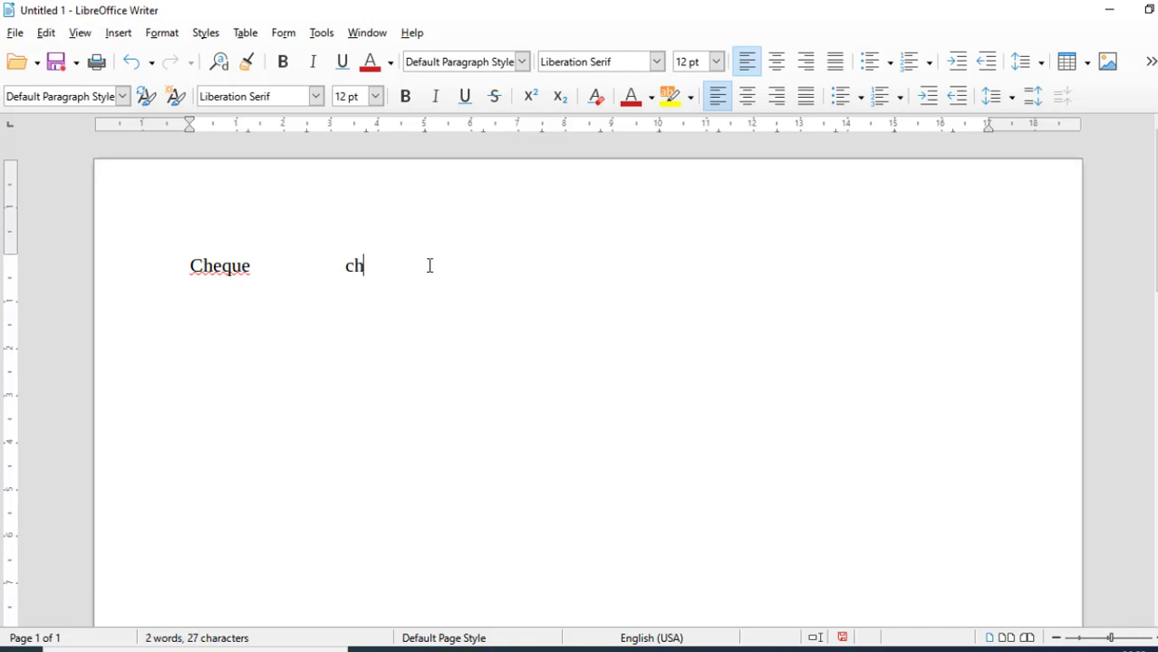
text(eck)
drag(339, 263, 410, 268)
click(409, 267)
drag(341, 256, 396, 257)
click(406, 264)
drag(185, 265, 254, 267)
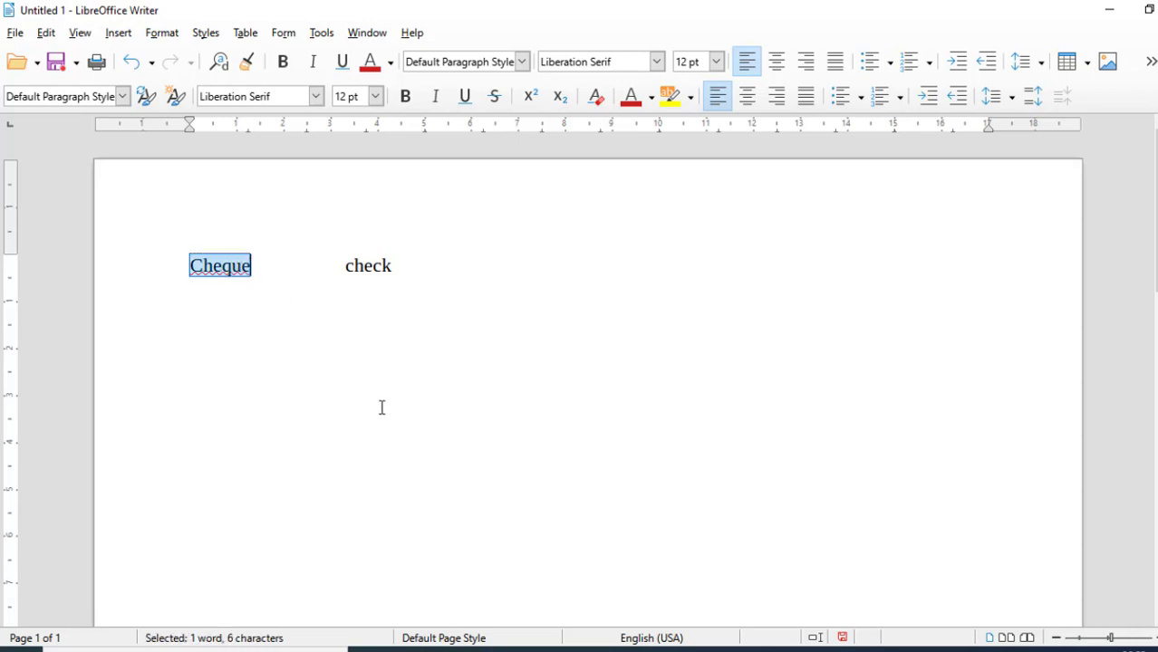
click(257, 266)
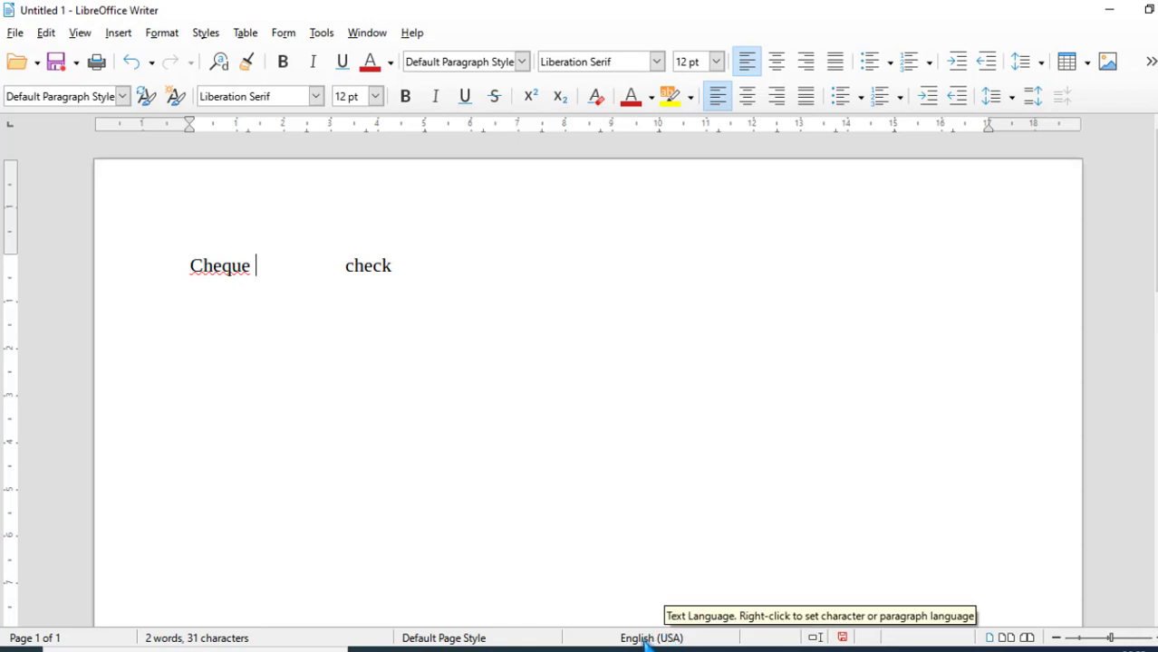
Add a line below the first pair with "centre" under "Cheque" and "center" spaced out in the second column.
click(414, 271)
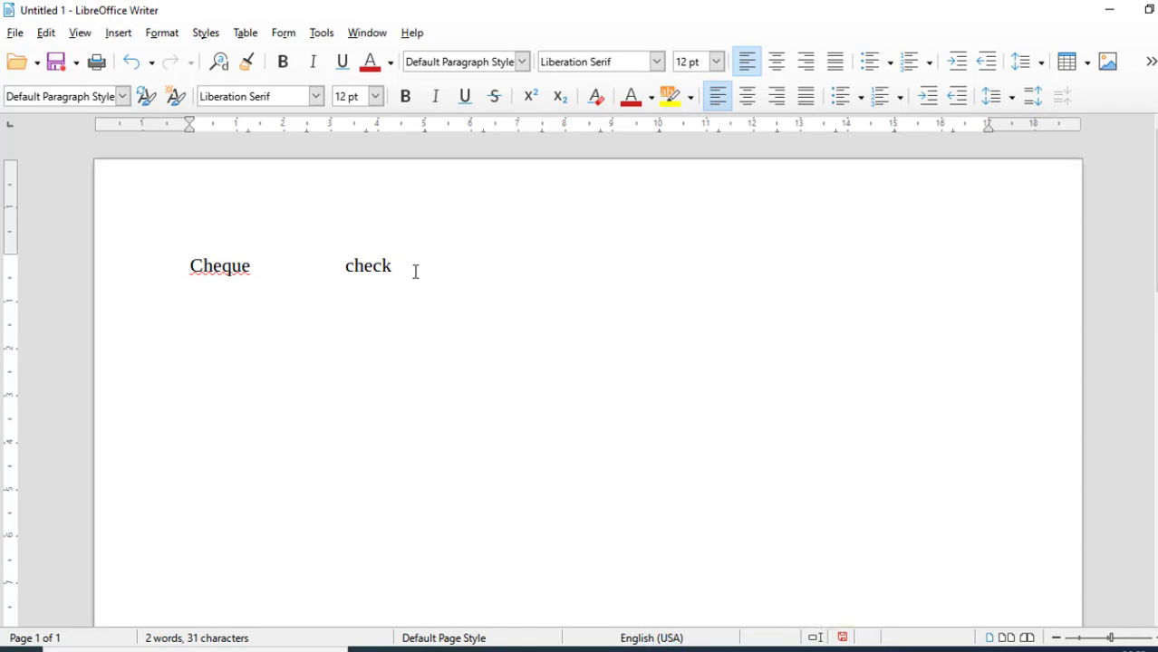
key(Return)
text(cen)
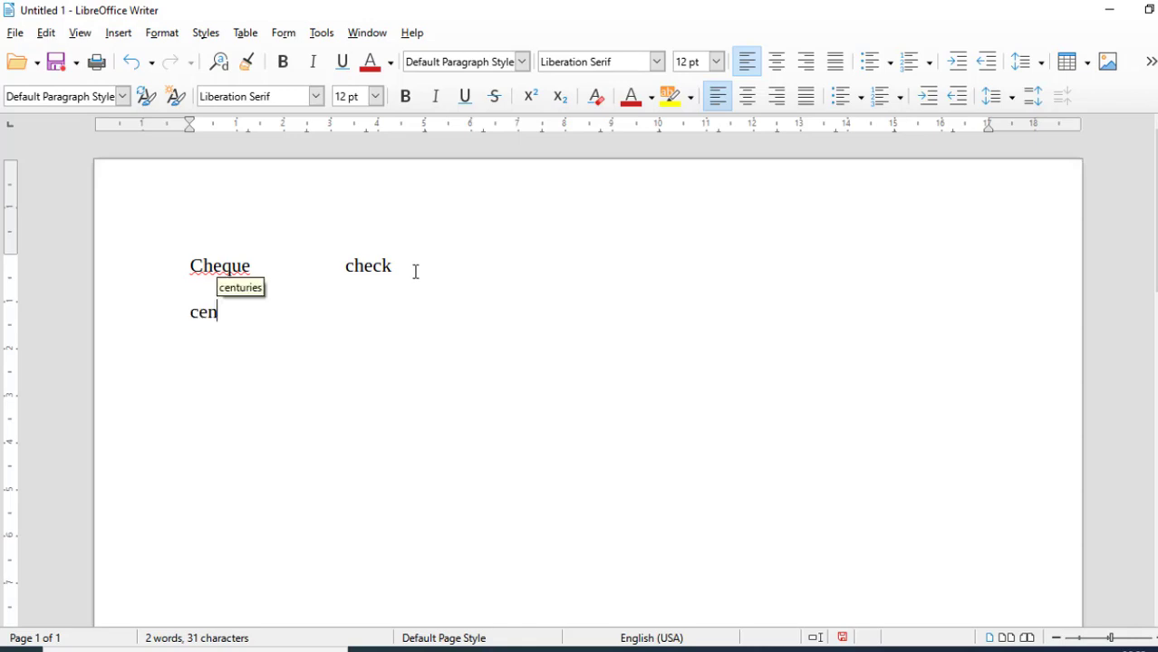
text(tre)
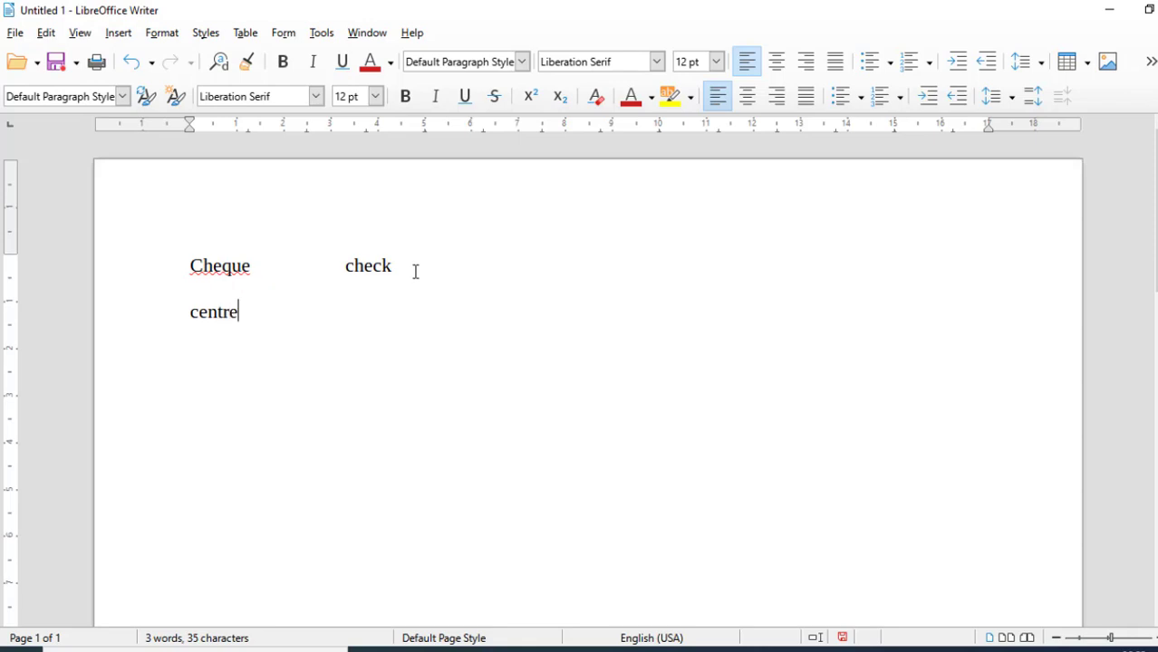
key(Tab)
key(Tab)
key(Tab)
text(center)
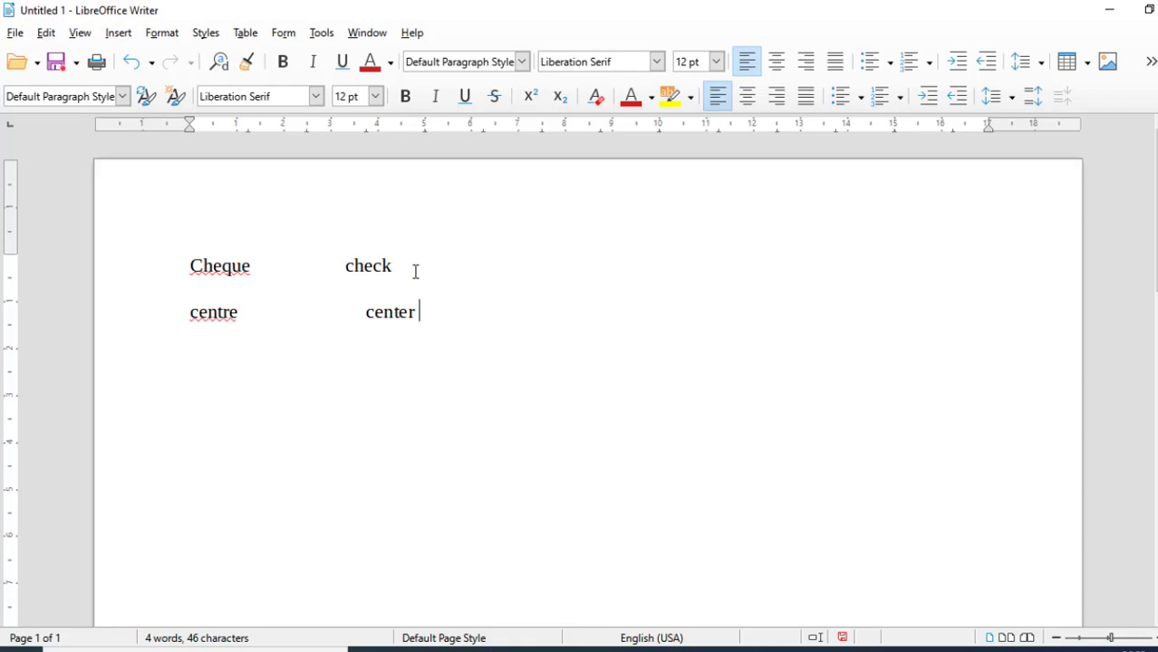
Add a third word pair below, with "grey" in the first column and "gray" in the second.
key(Return)
key(Return)
text(grey)
key(Tab)
key(Tab)
key(Tab)
text(gray)
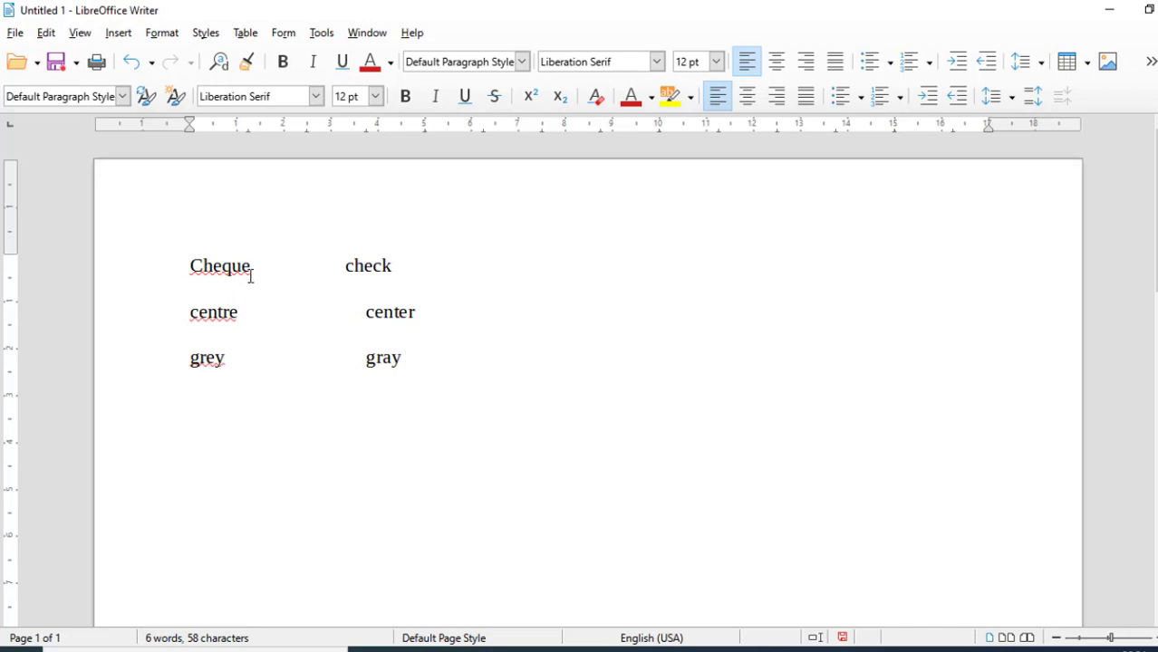
Insert a heading line above the word pairs reading "Ind" over the first column and "usa" over the second, and shift "check" slightly right.
click(190, 264)
key(Return)
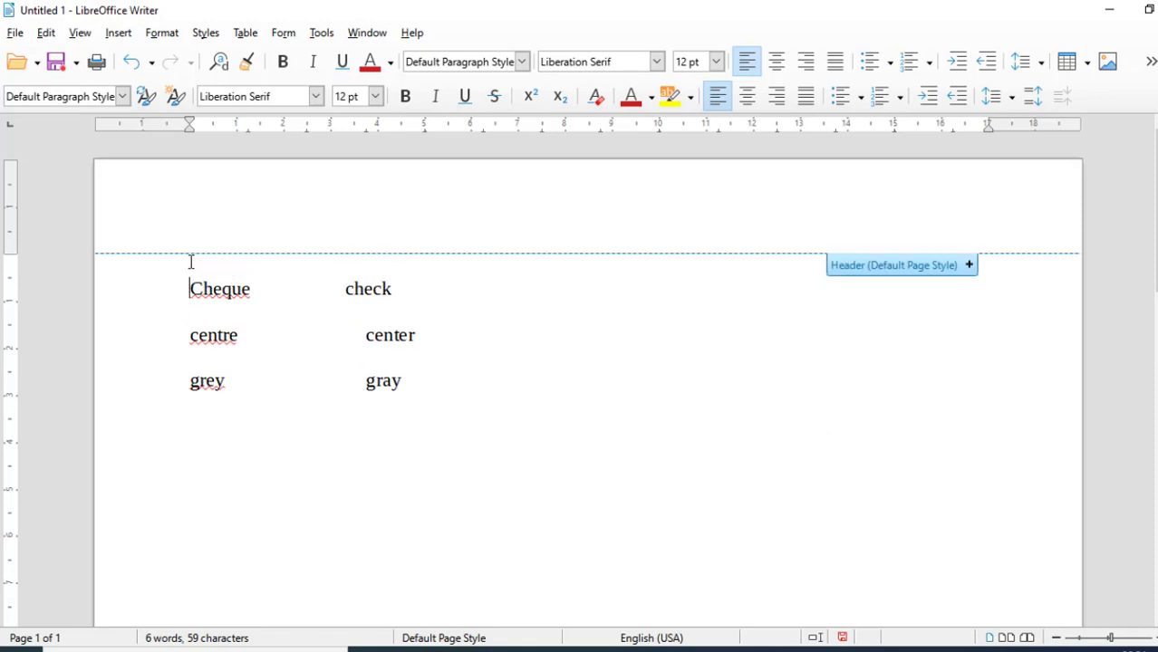
key(Return)
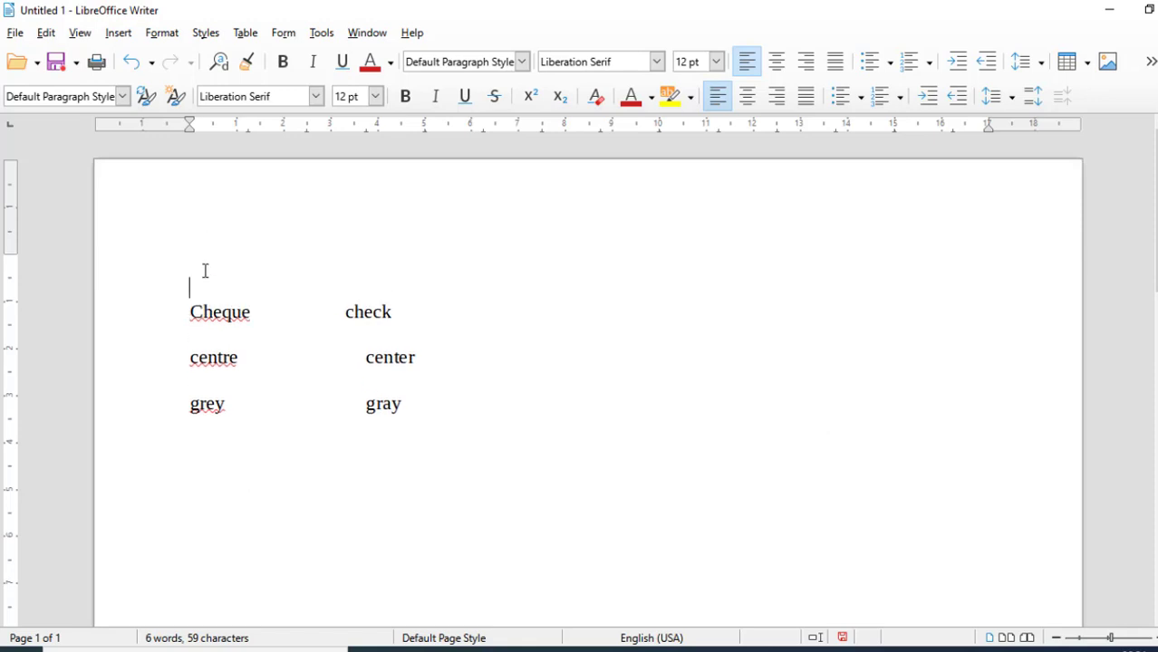
click(201, 271)
text(ind)
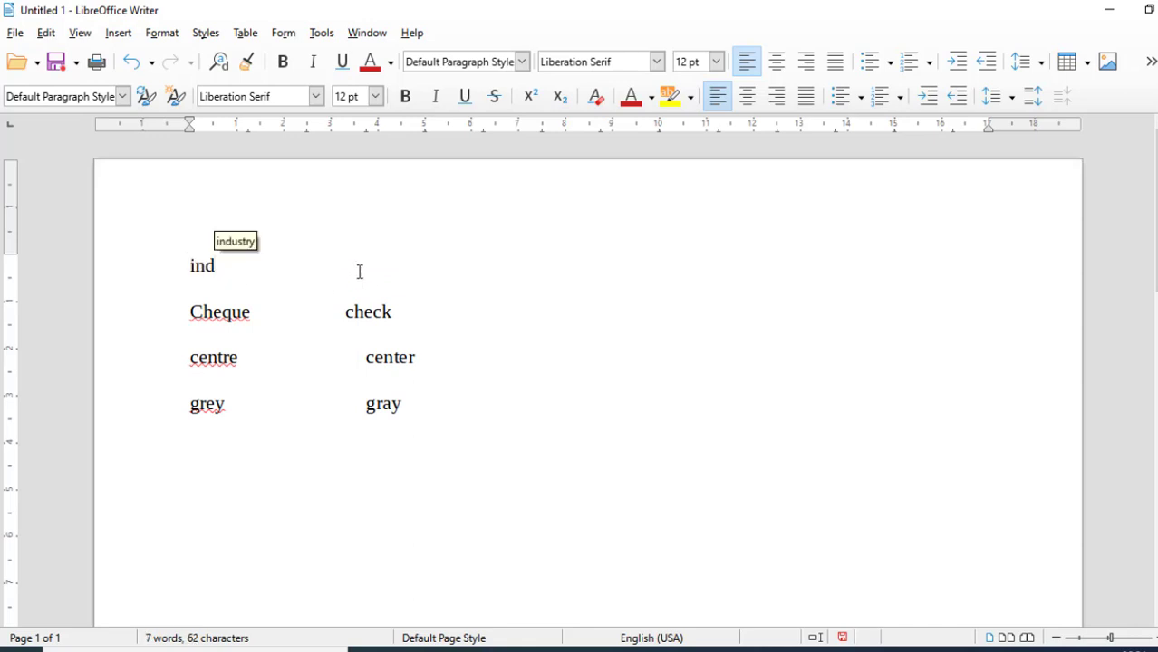
key(Escape)
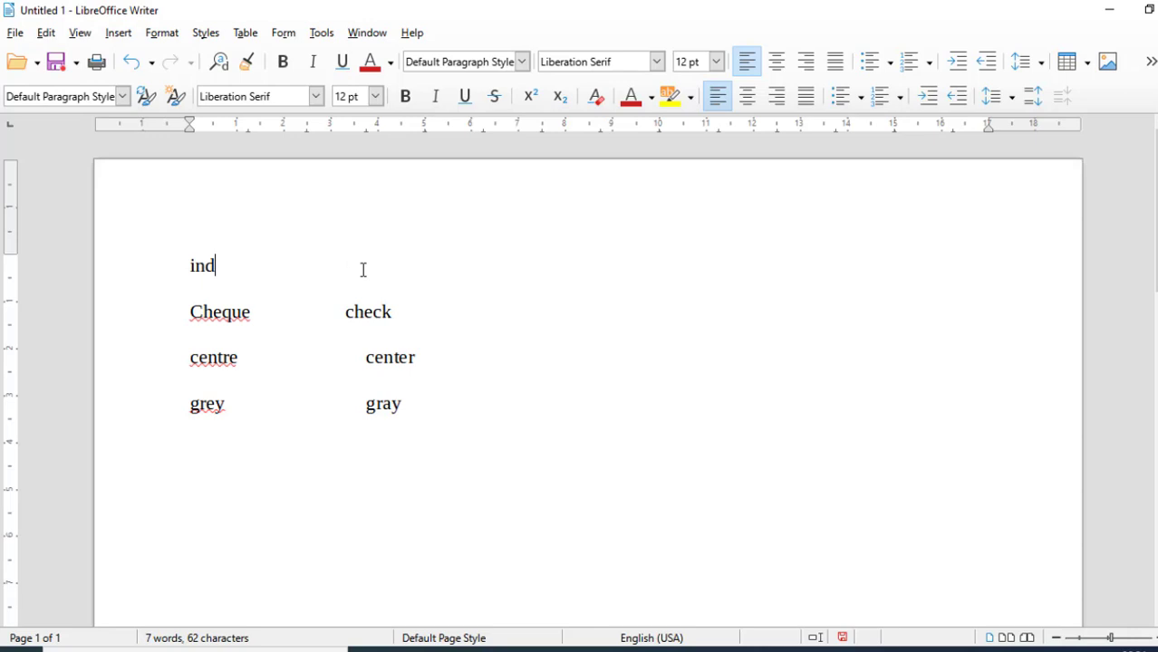
key(Tab)
key(Tab)
key(Tab)
text(usa)
click(343, 311)
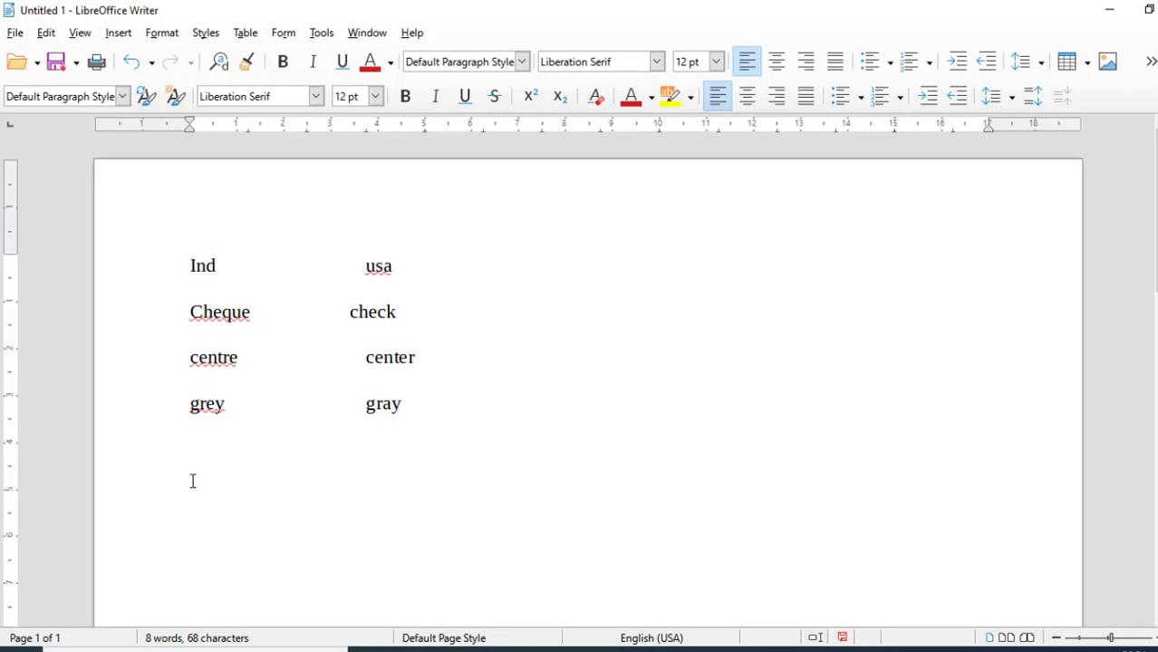
Add empty lines below the grey and gray pair to make room for new text.
scroll(282, 390, down, 3)
scroll(290, 375, up, 1)
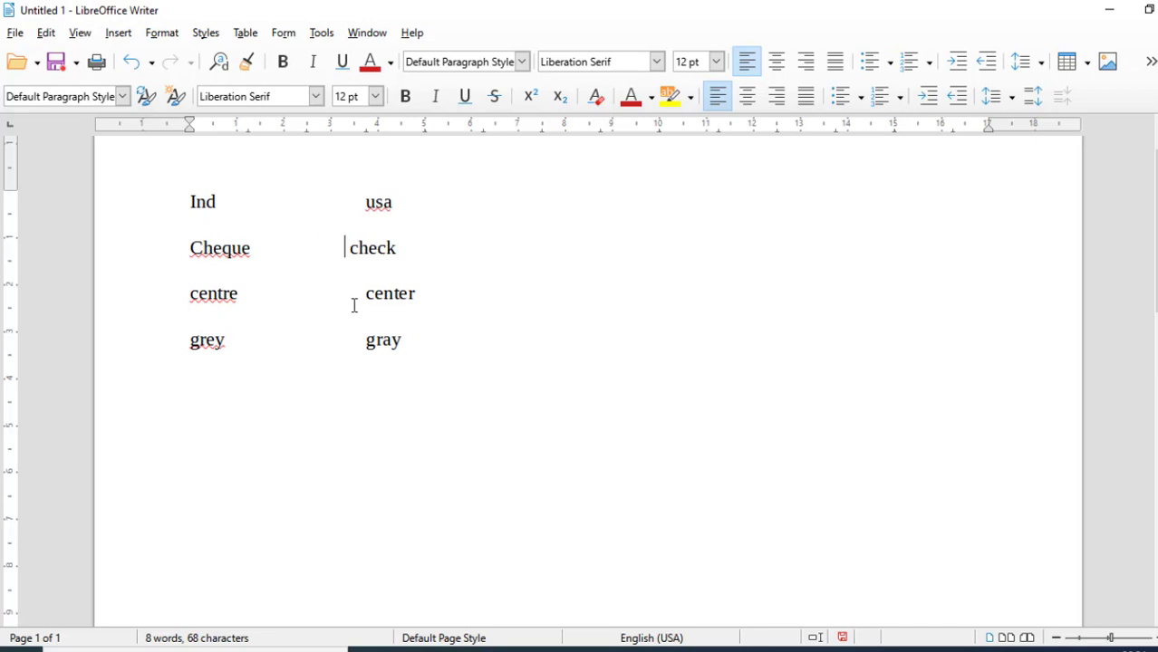
scroll(254, 343, down, 1)
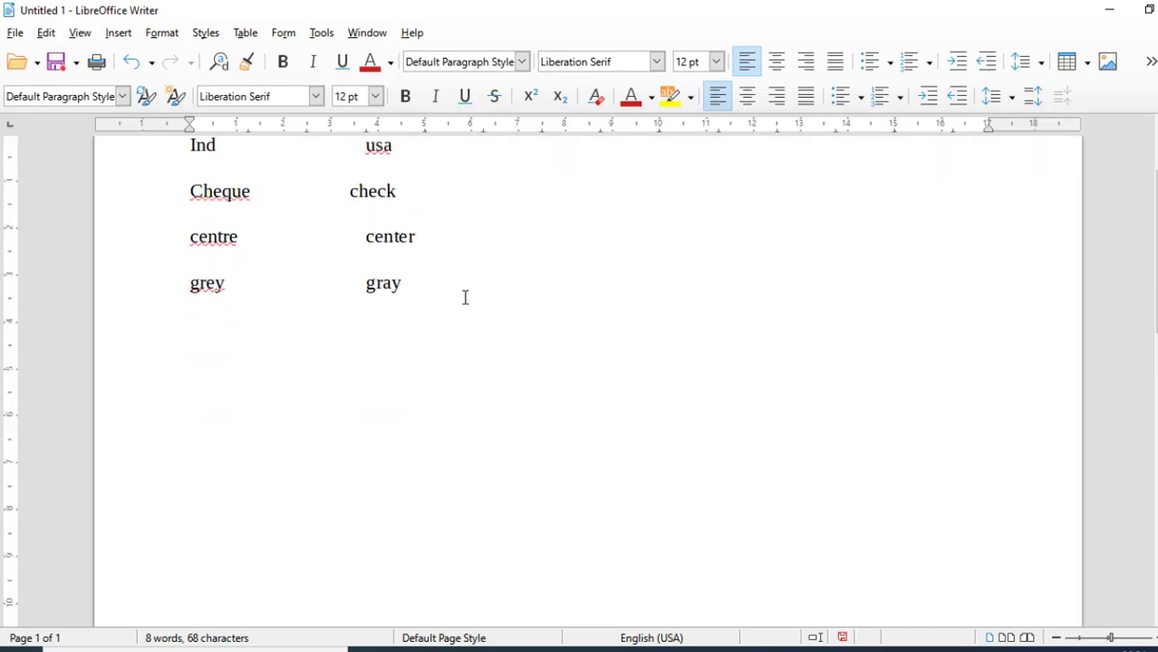
key(Return)
key(Return)
scroll(356, 434, up, 2)
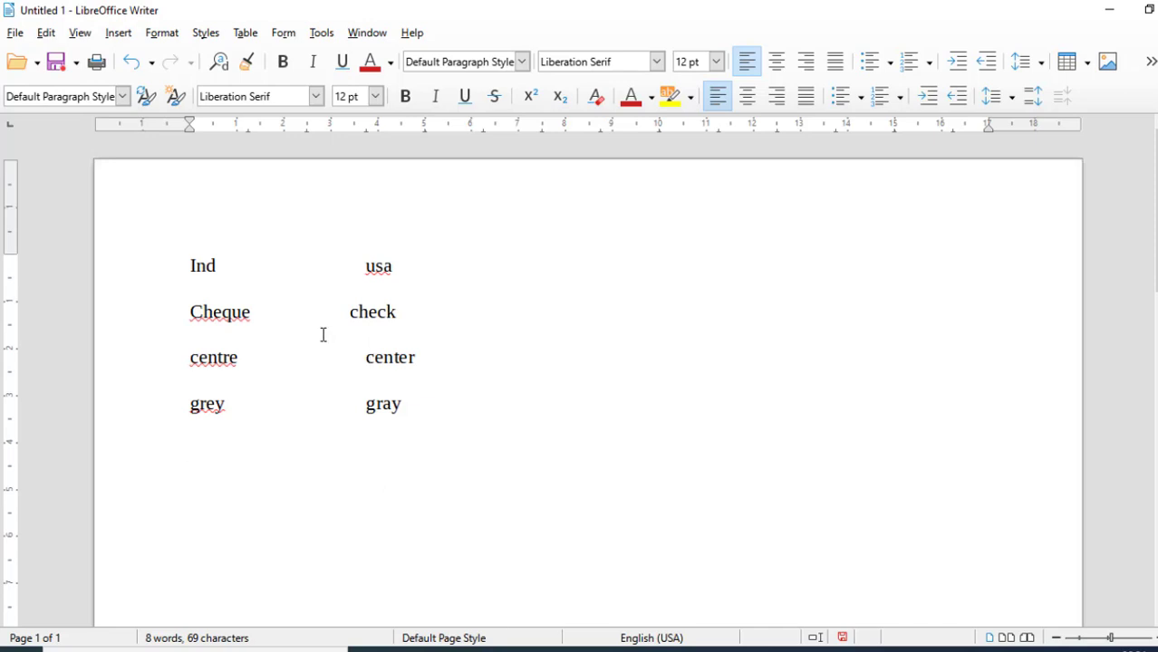
scroll(322, 335, down, 1)
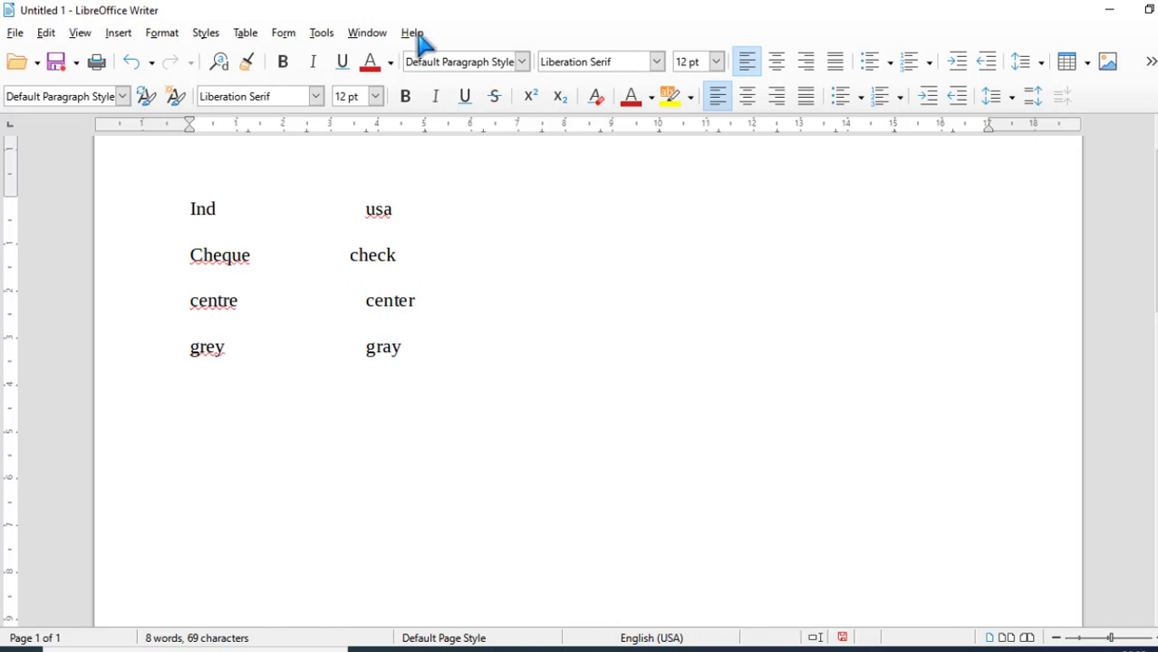
Choose English (India) as the language for the selection in the Character settings.
click(321, 38)
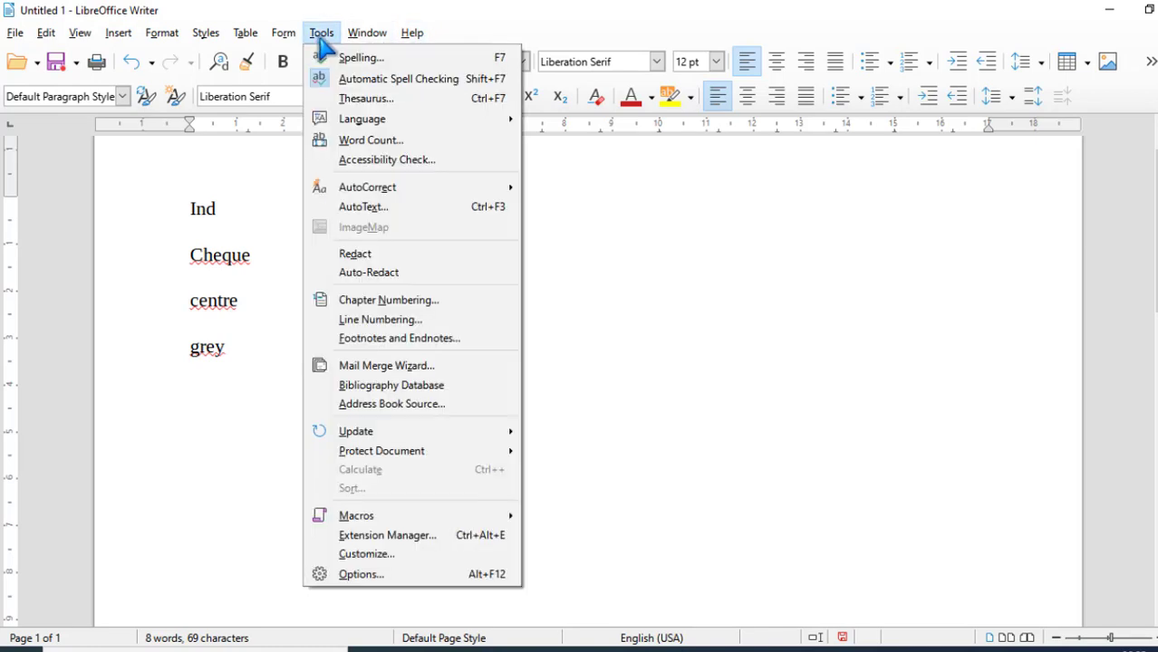
mouse_move(351, 116)
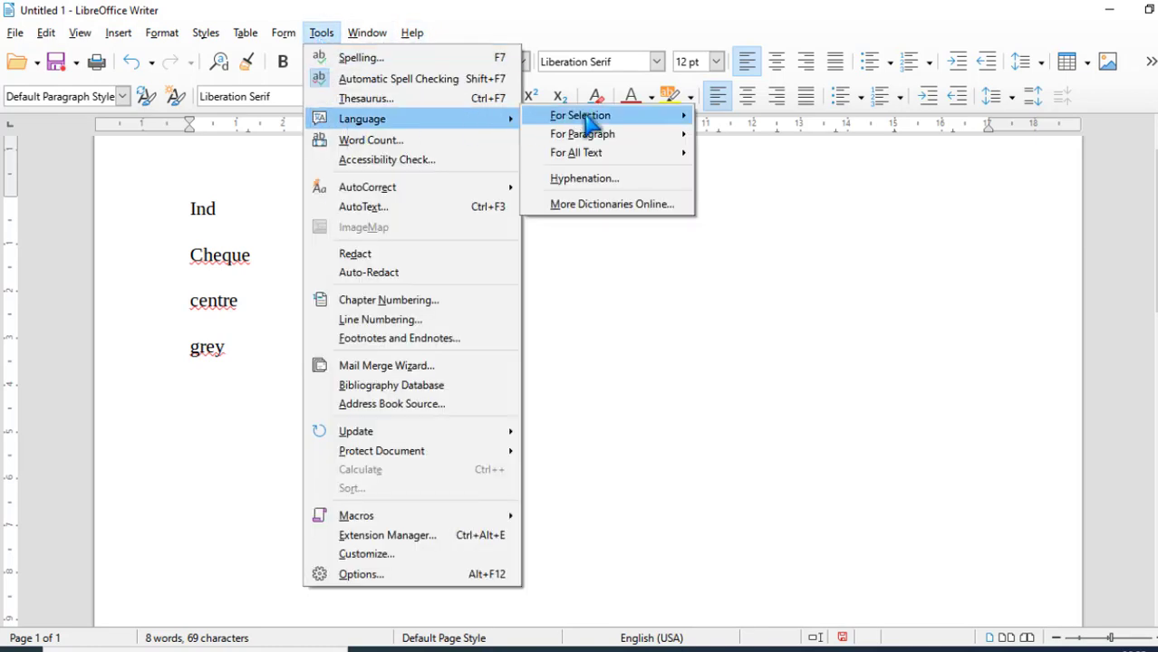
mouse_move(592, 122)
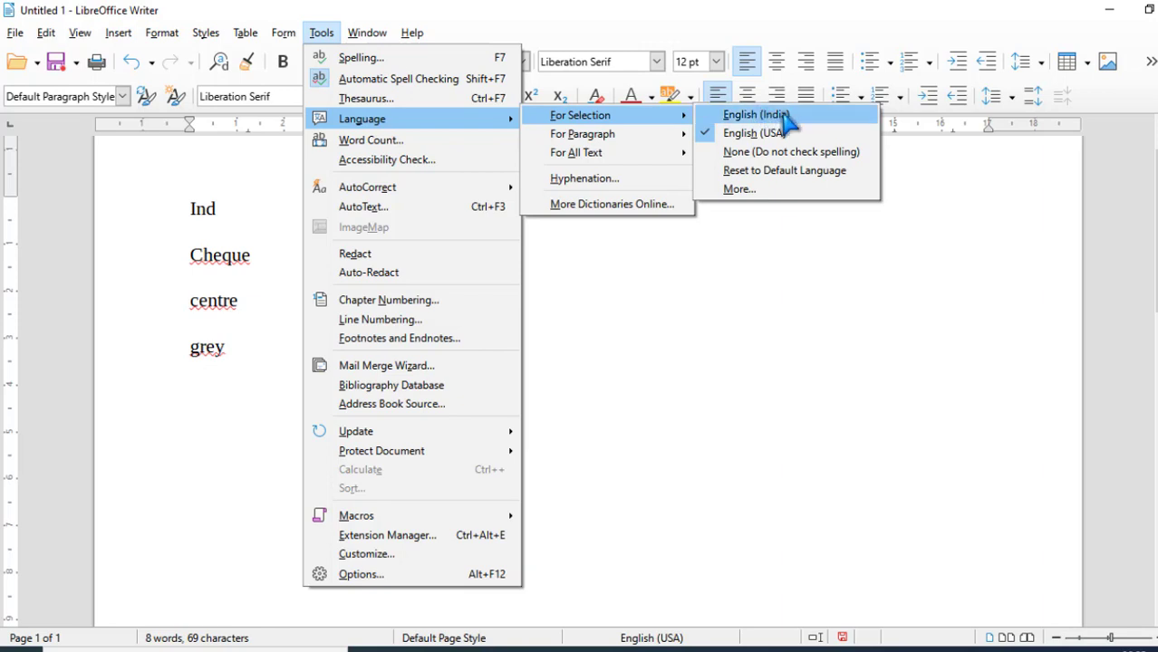
click(782, 190)
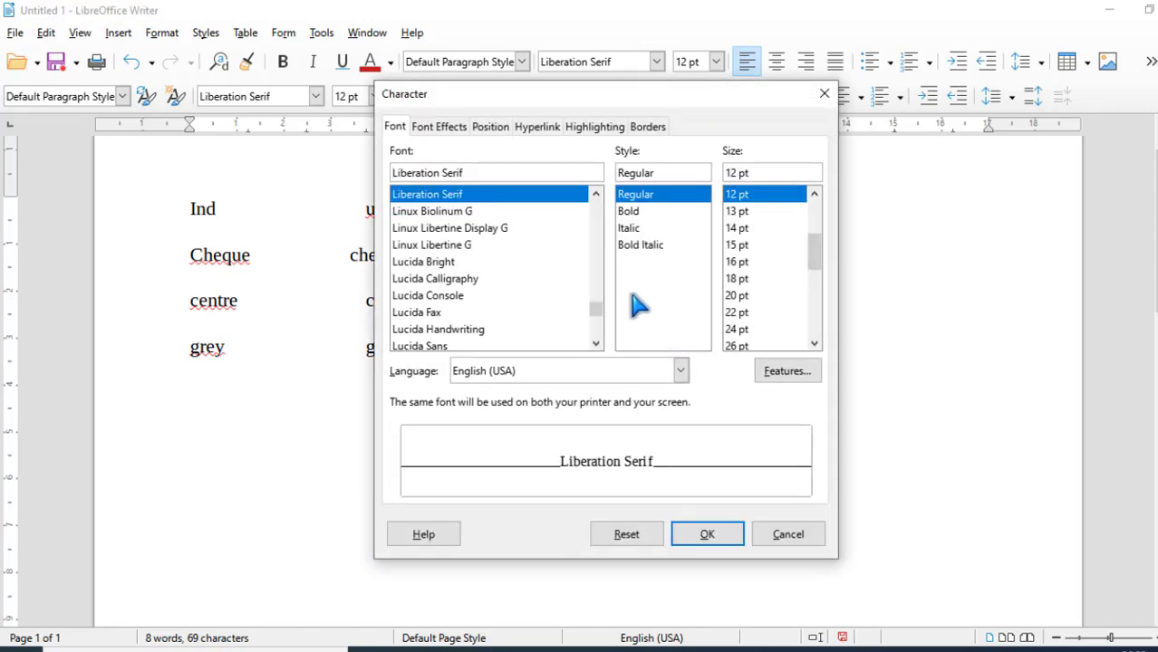
drag(547, 94, 733, 53)
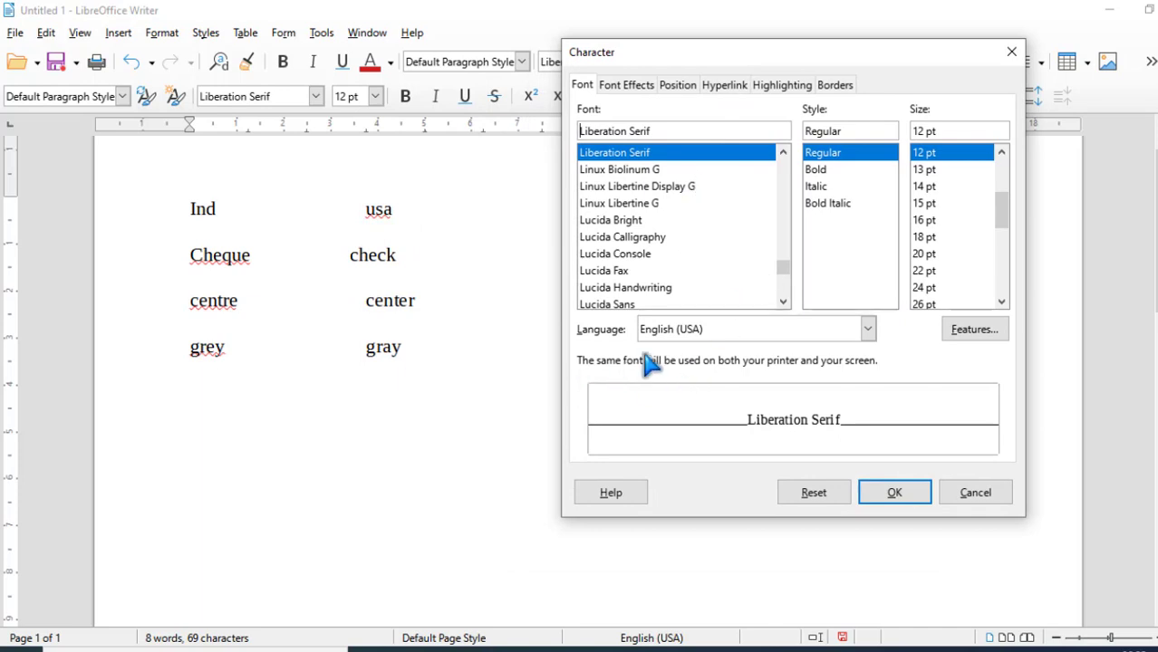
click(867, 331)
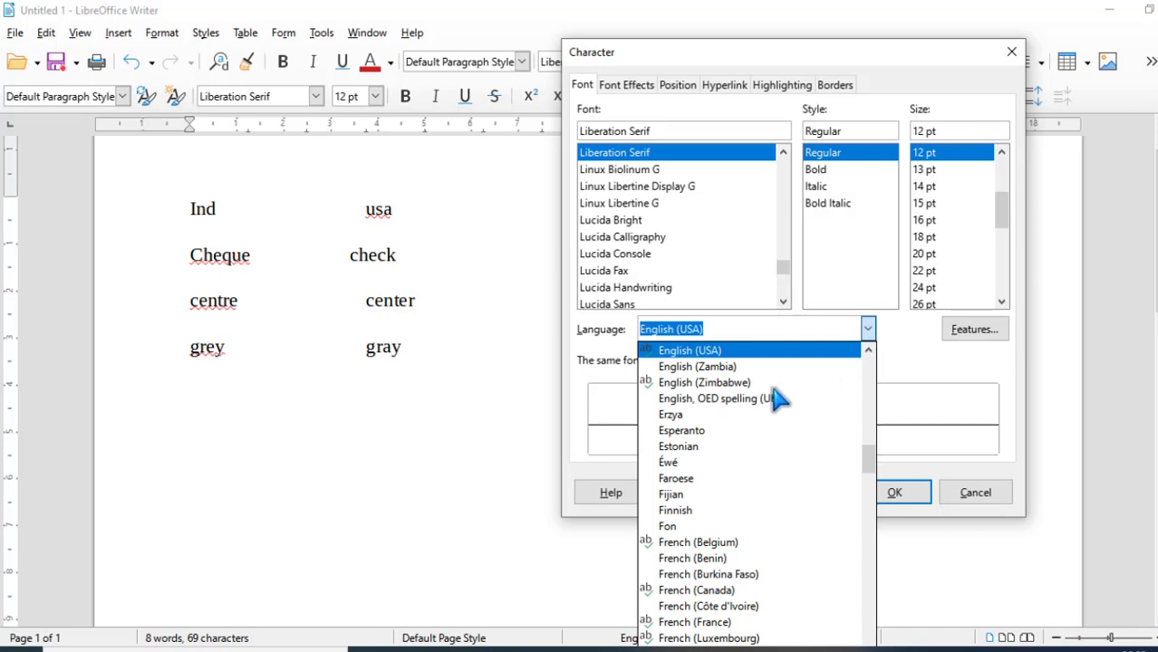
scroll(769, 397, up, 7)
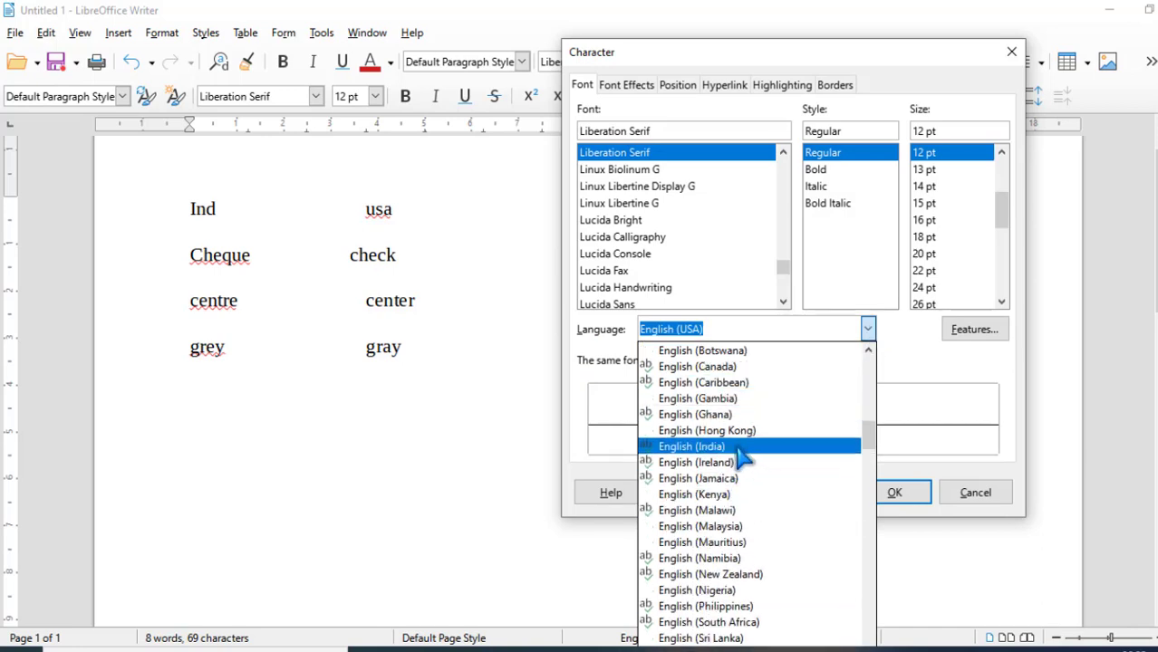
click(725, 446)
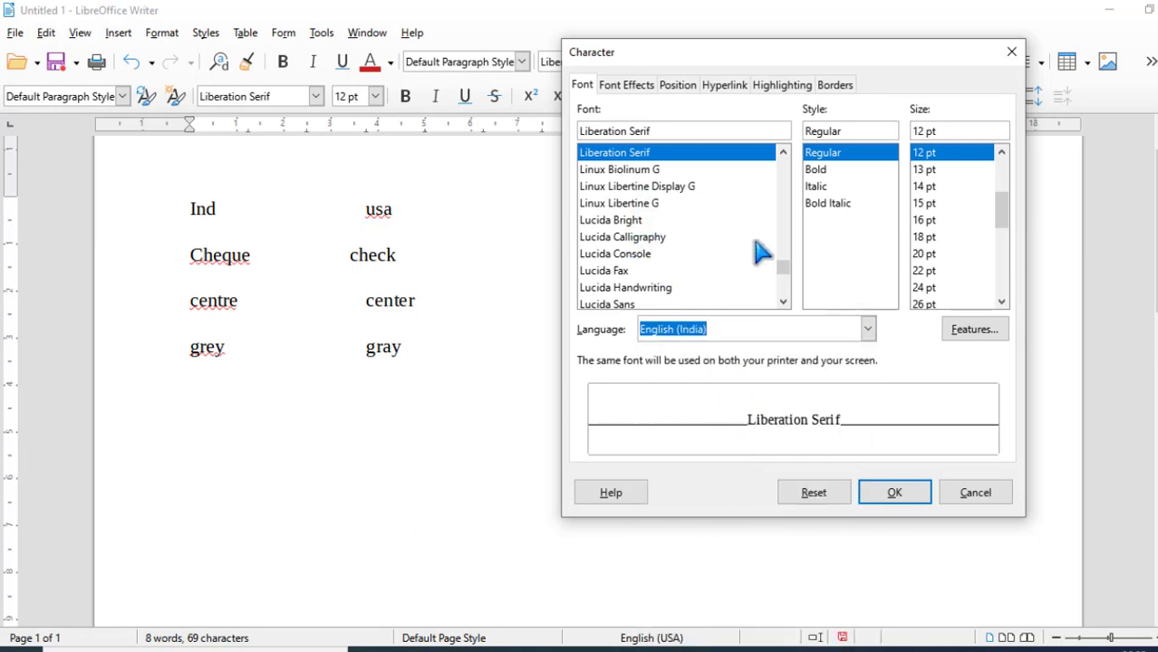
Set the font to Lucida Bright at 16 pt and apply the character settings.
click(947, 221)
click(612, 223)
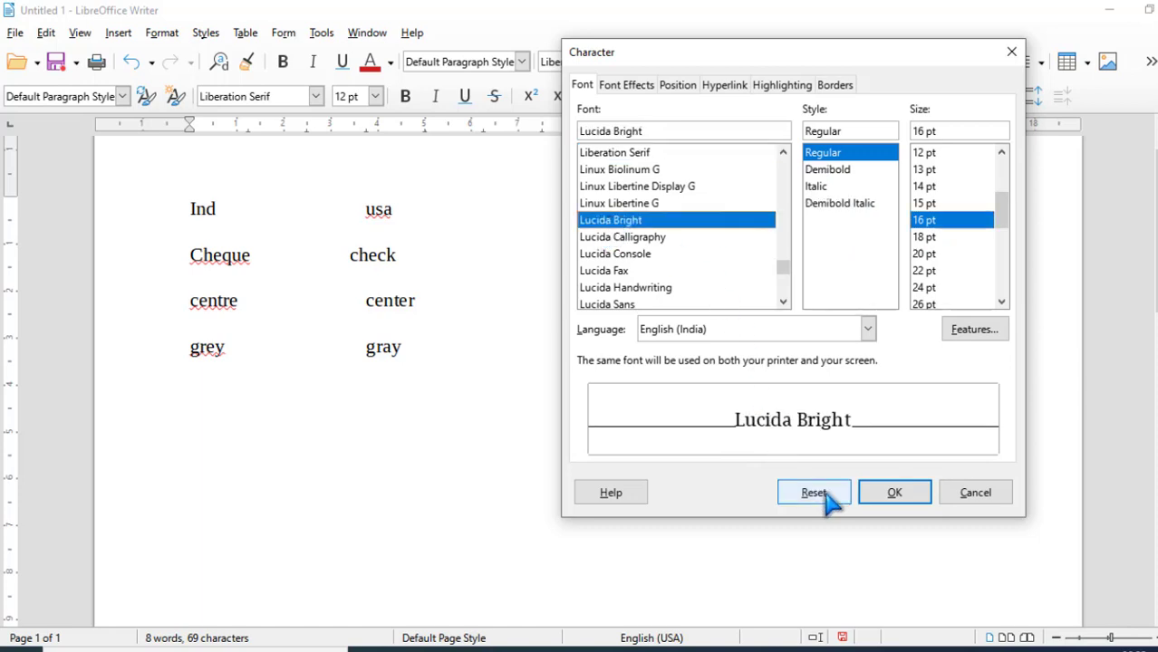
click(894, 494)
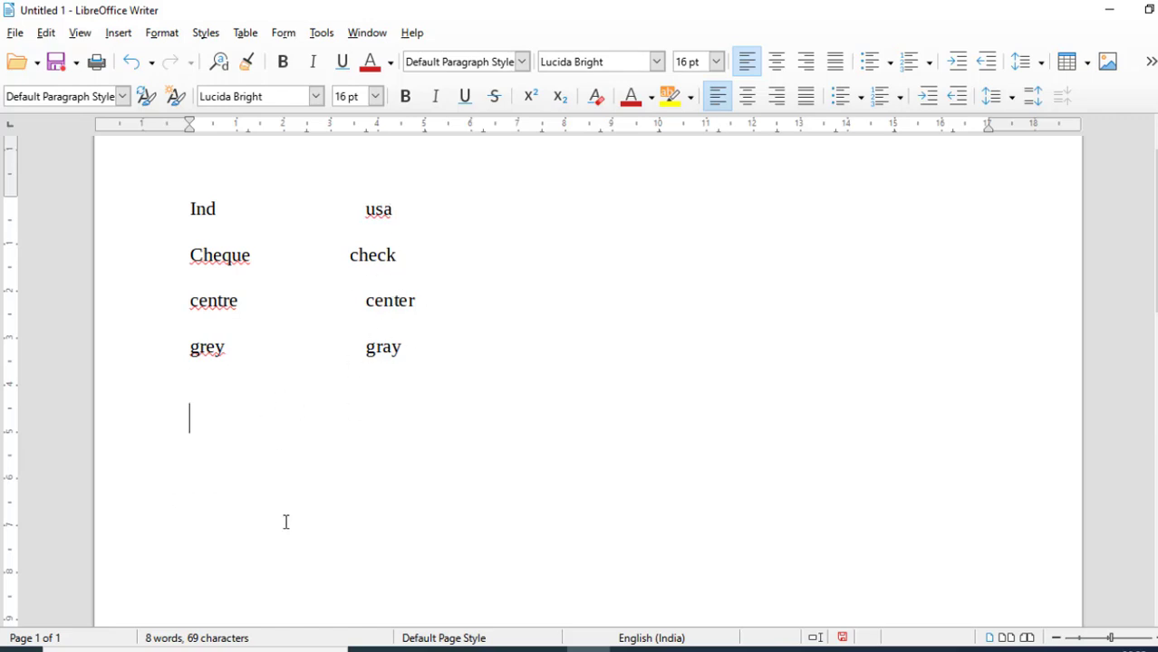
text(che)
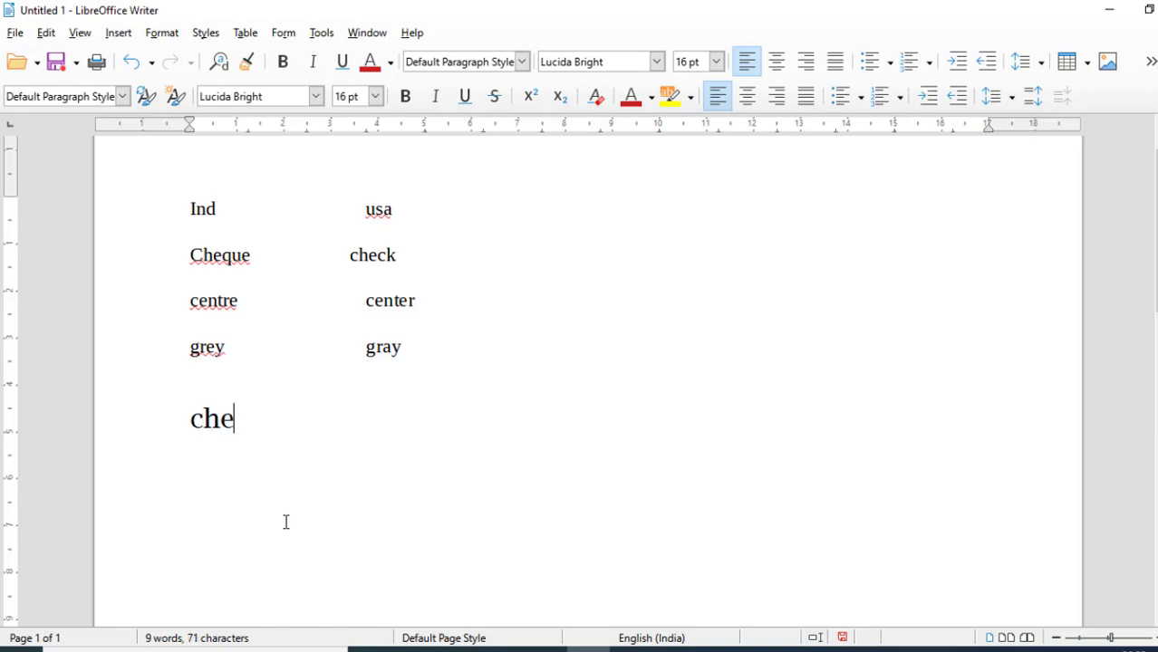
text(ck)
key(BackSpace)
key(BackSpace)
key(BackSpace)
key(BackSpace)
key(BackSpace)
Enter "center" and, after a gap, "centre" on the new line to test both spellings under English (India).
text(ceny)
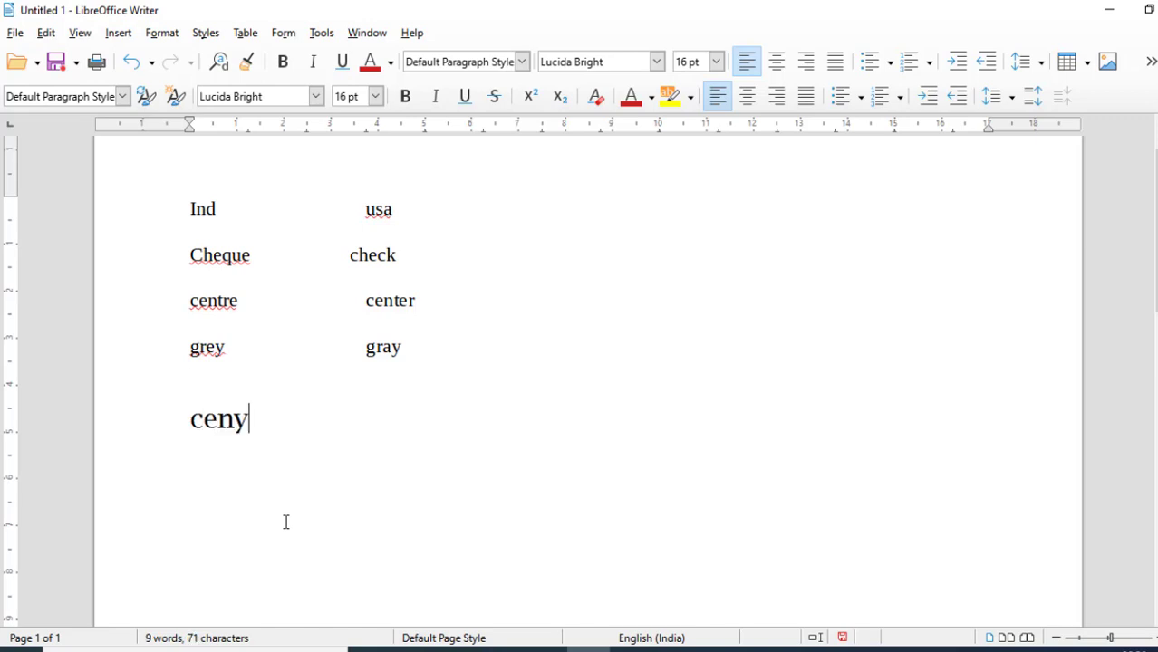
key(BackSpace)
text(ter )
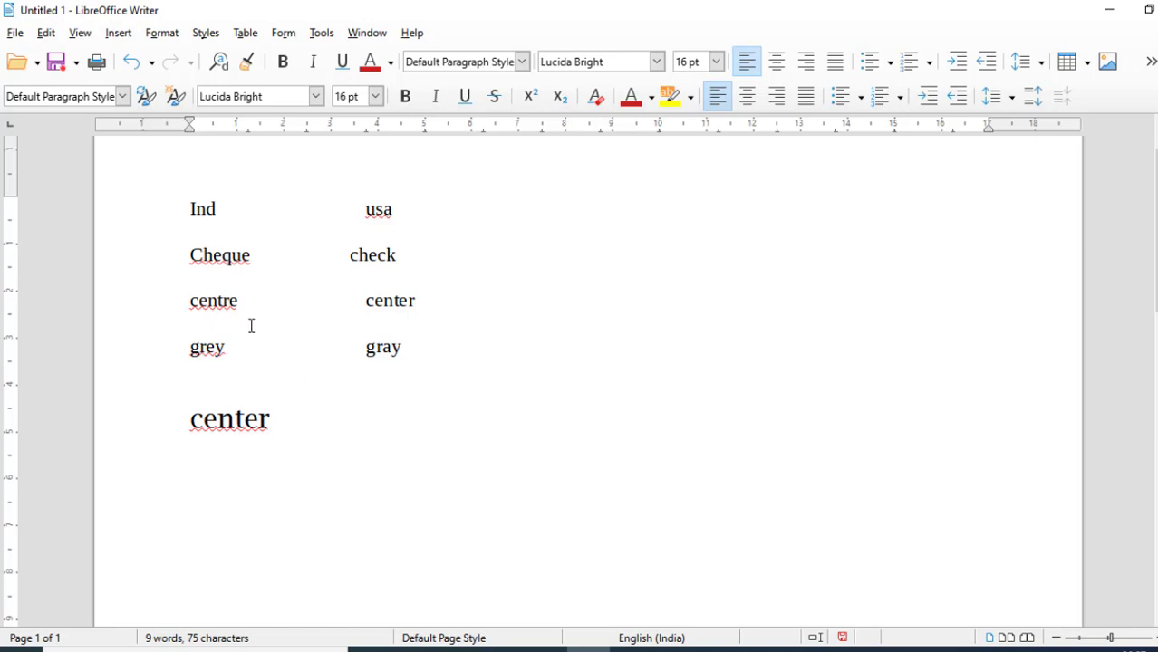
text(    cen)
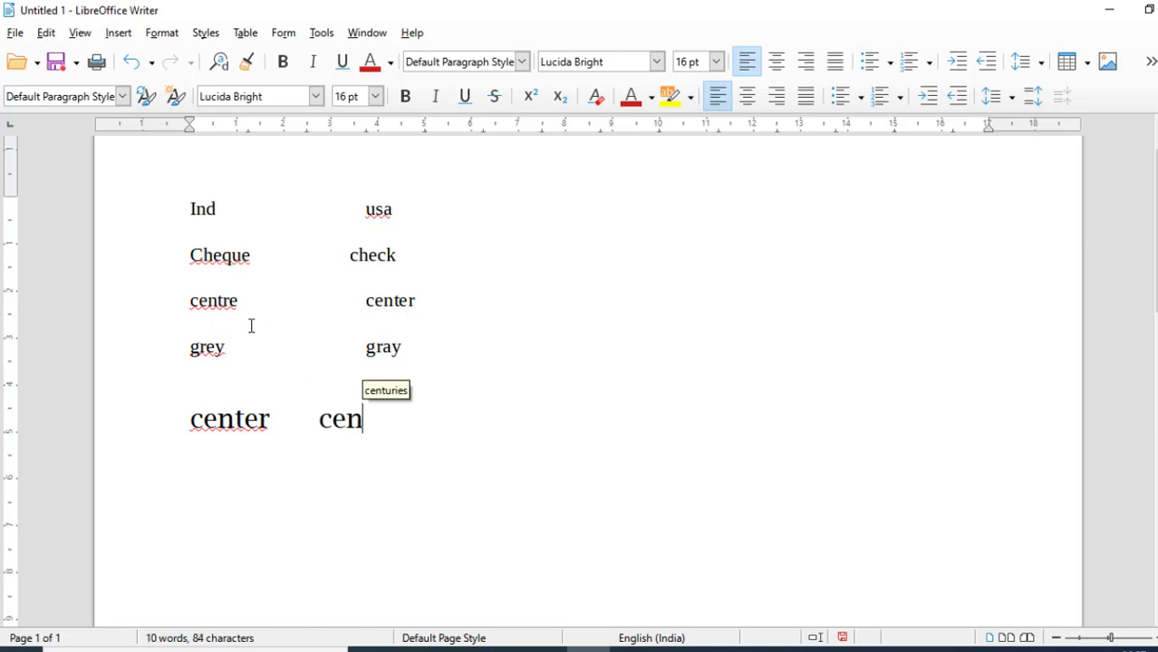
text(tre)
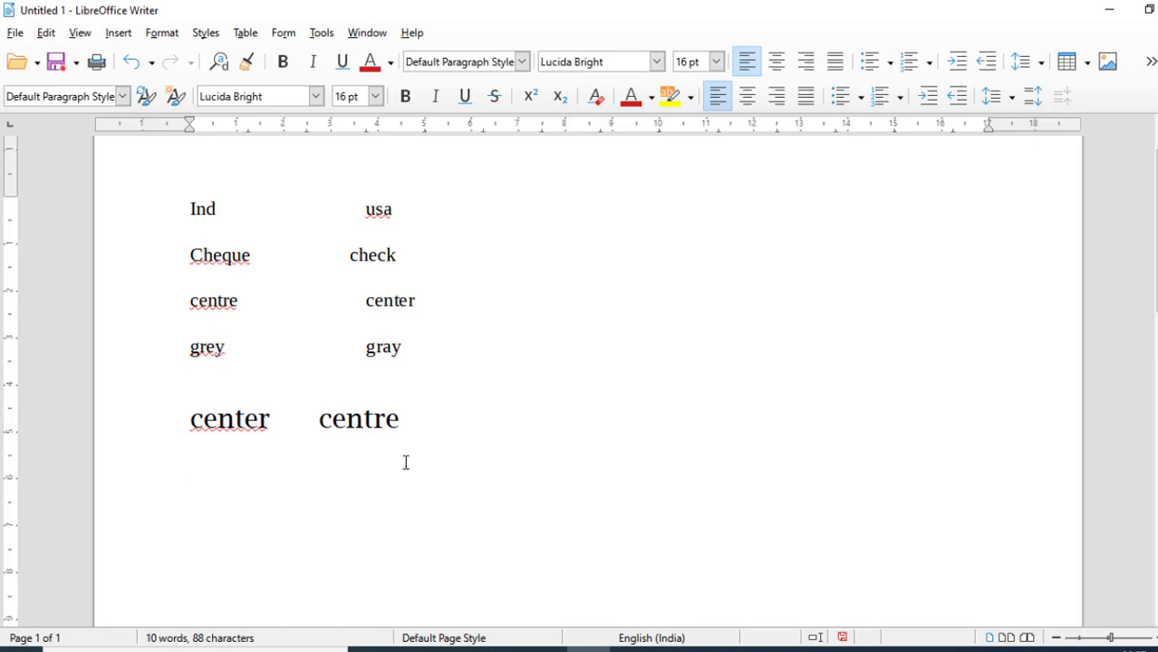
Enter "gray" and, after a gap, "grey" on a new line below the center and centre pair.
text(gra)
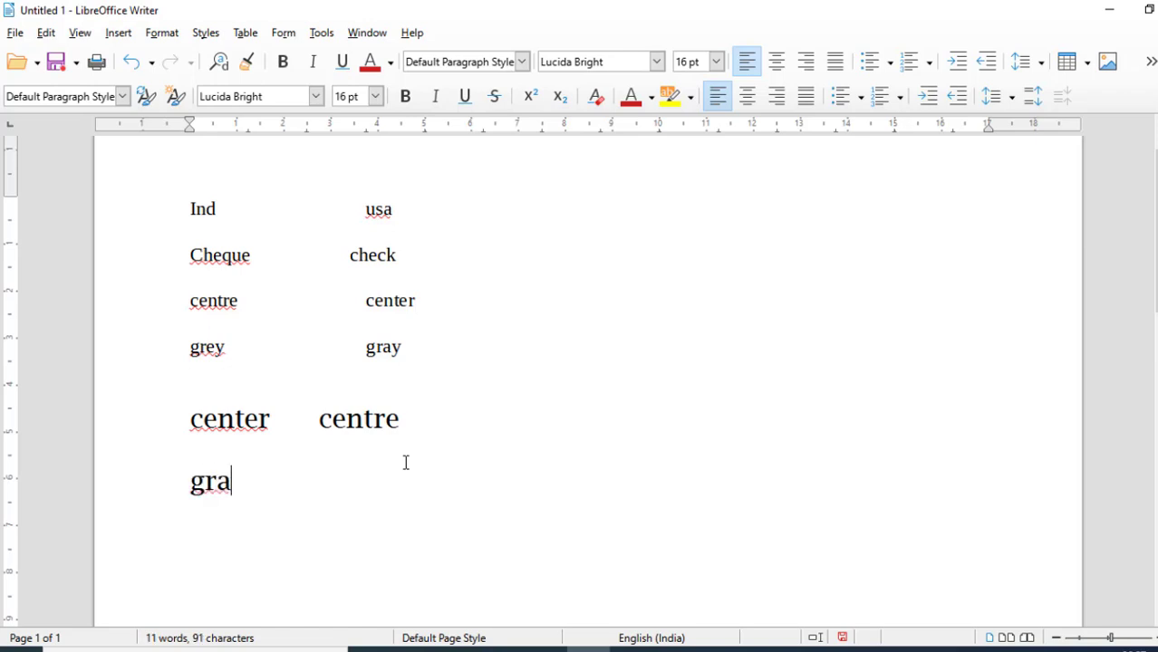
text(y)
text(grey)
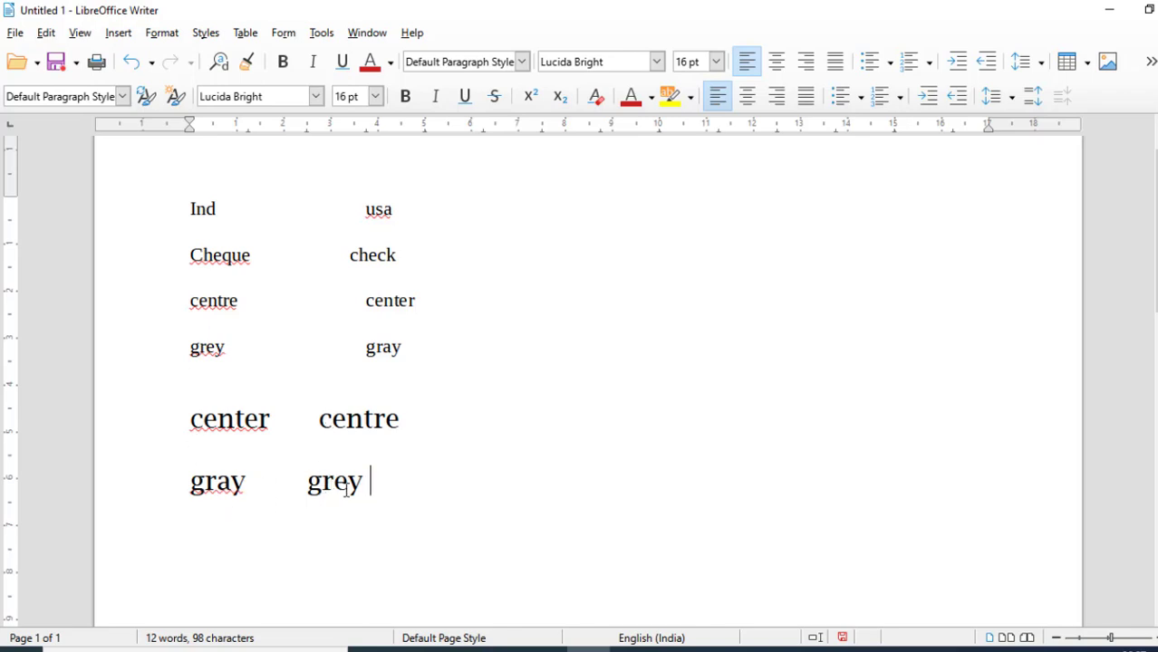
Review the language options offered for a text selection, including English (India) and English (USA).
drag(364, 481, 163, 203)
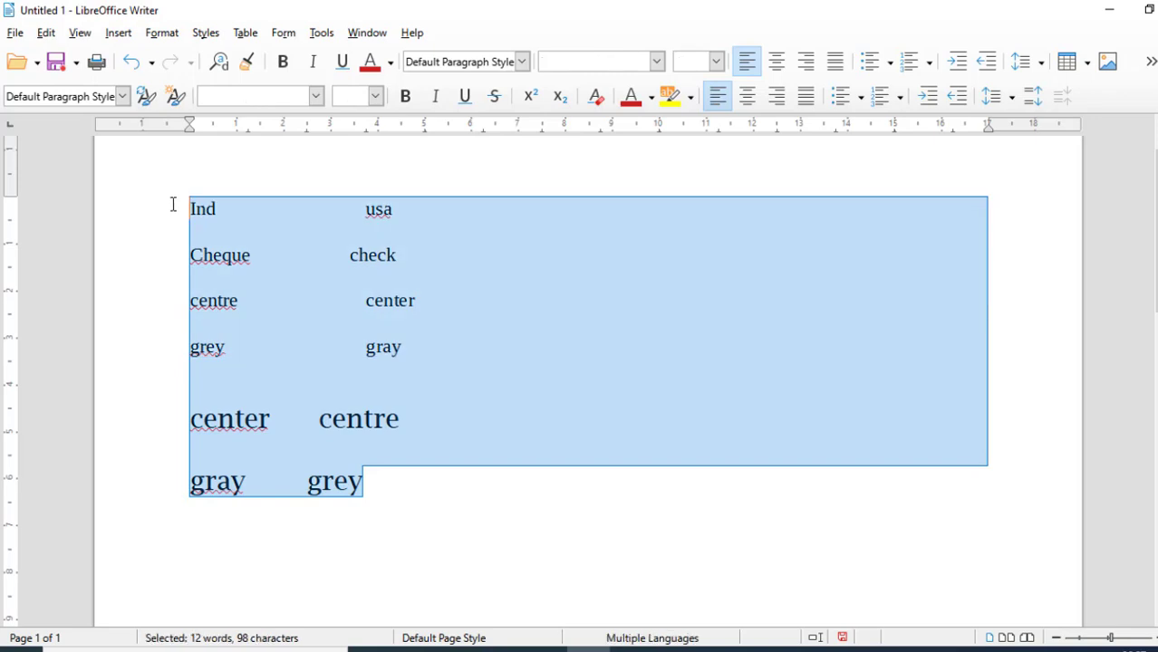
click(173, 203)
click(323, 33)
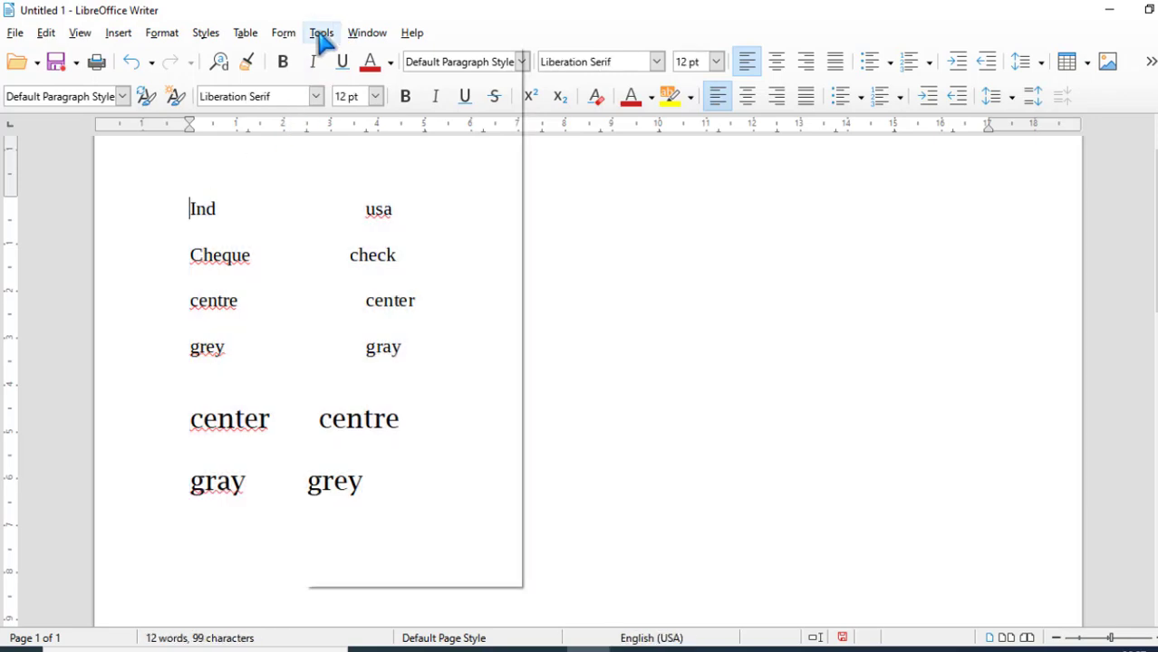
mouse_move(381, 123)
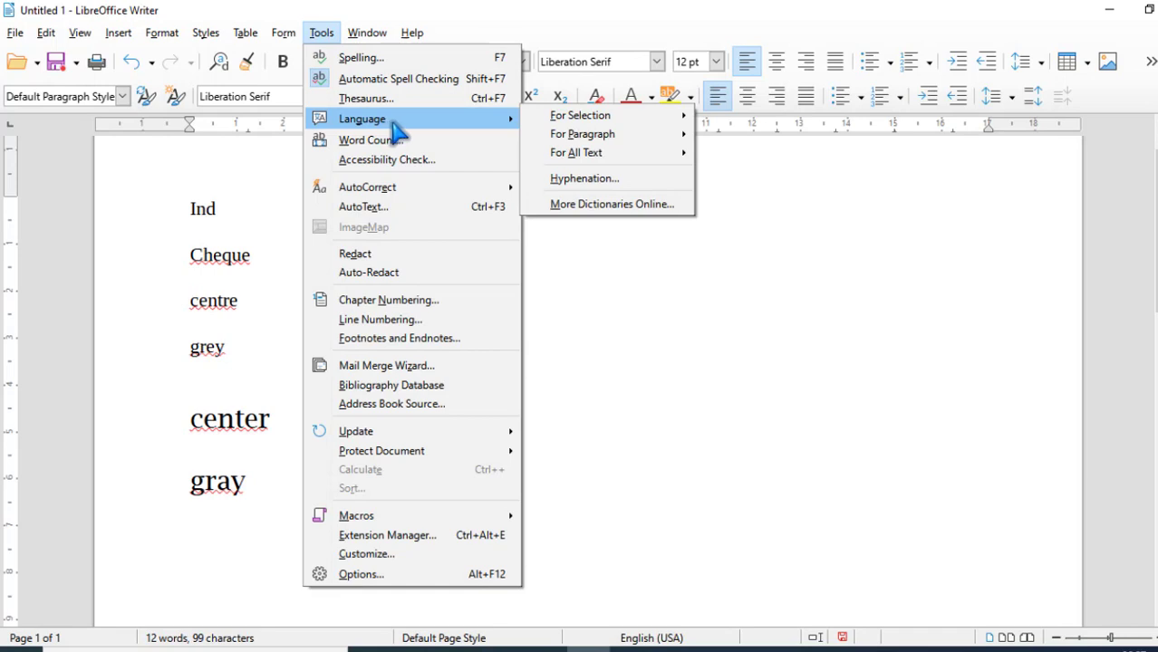
mouse_move(556, 124)
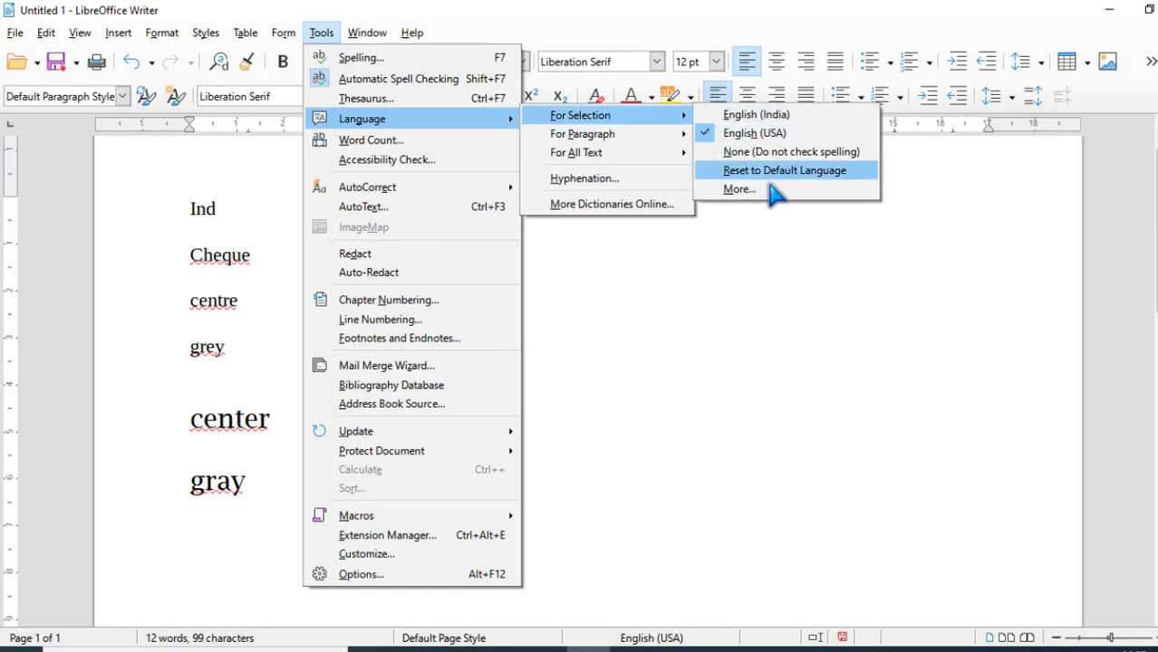
click(358, 288)
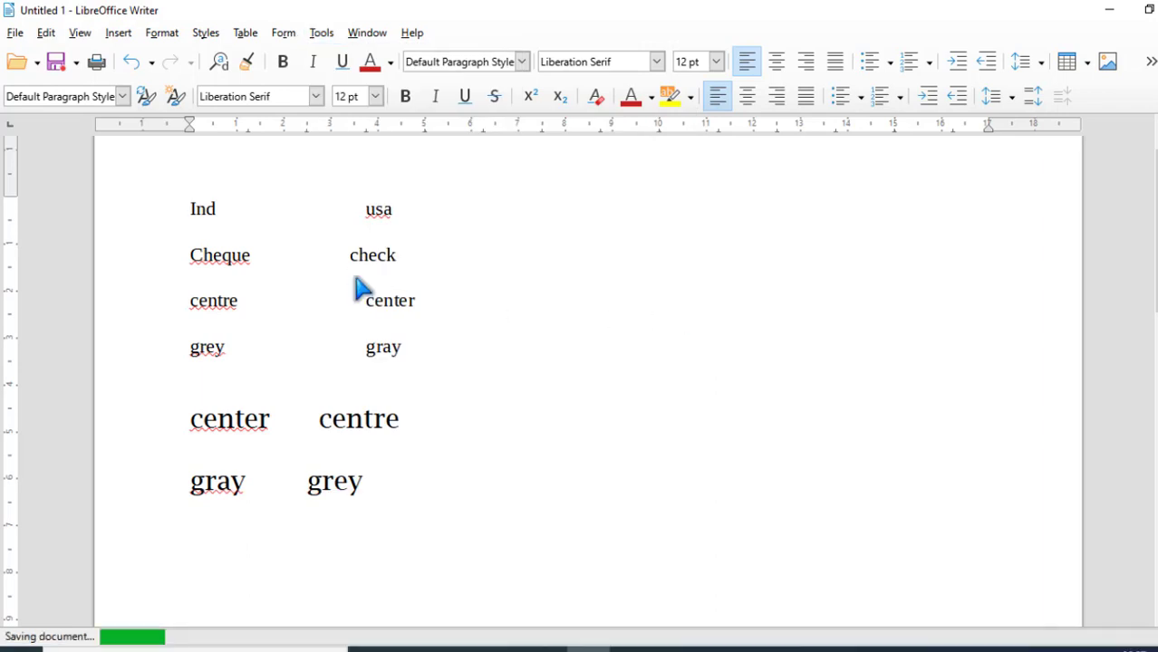
click(322, 37)
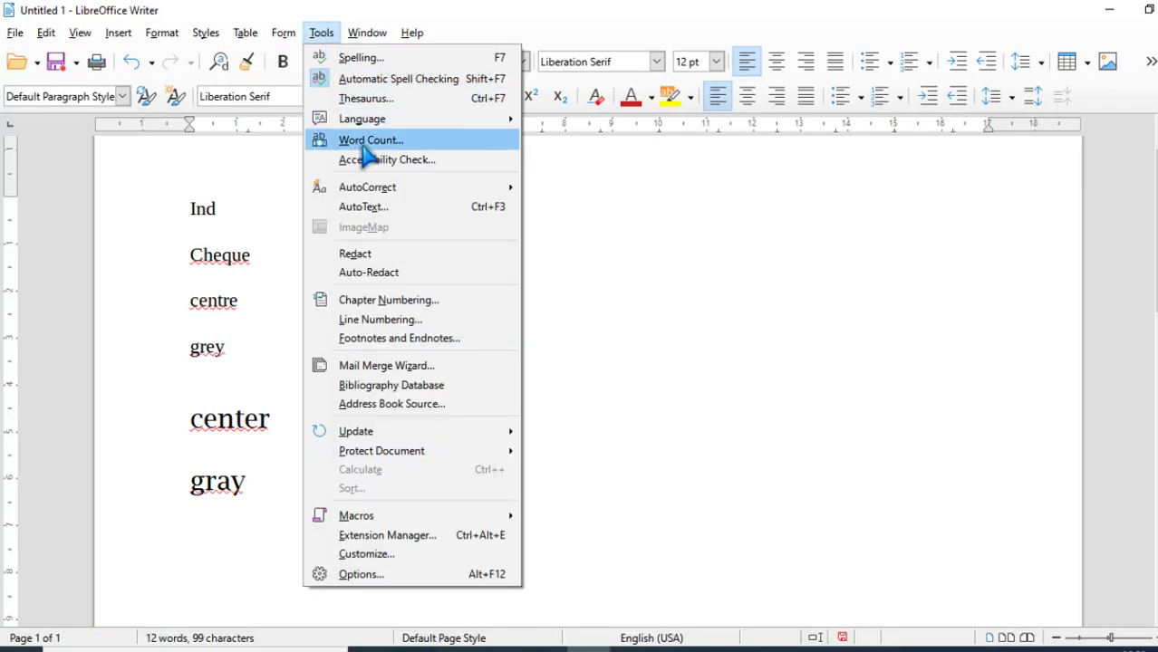
click(638, 249)
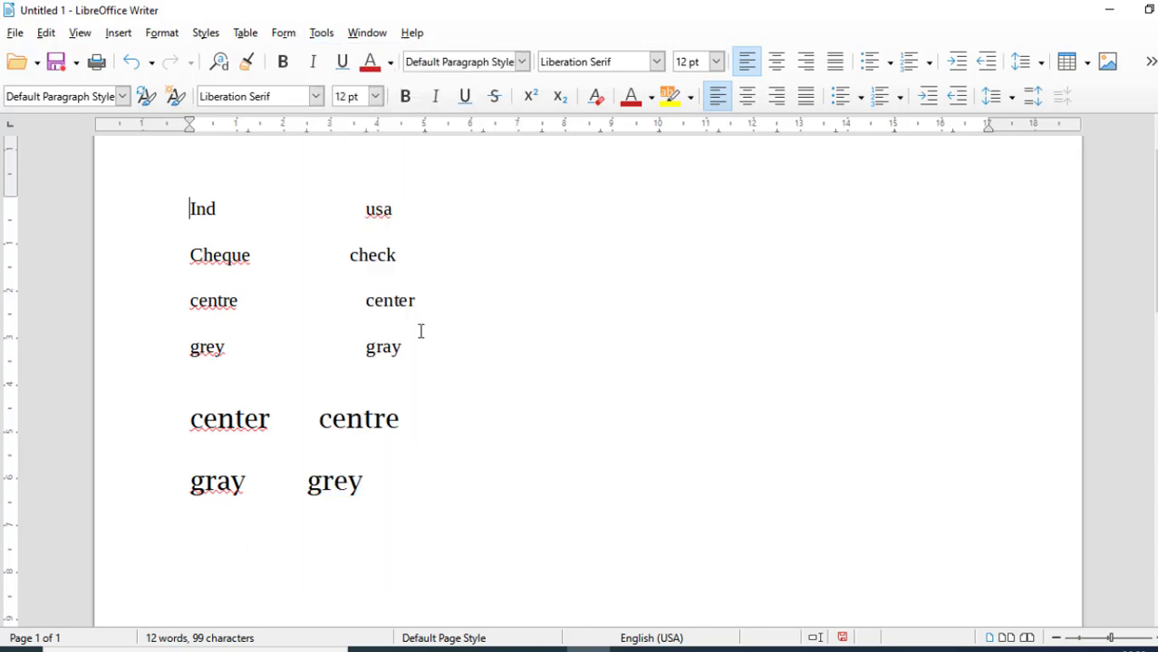
Replace the entire document content with the dummy text by expanding the AutoText shortcut "dt".
drag(436, 485, 192, 364)
key(ctrl+a)
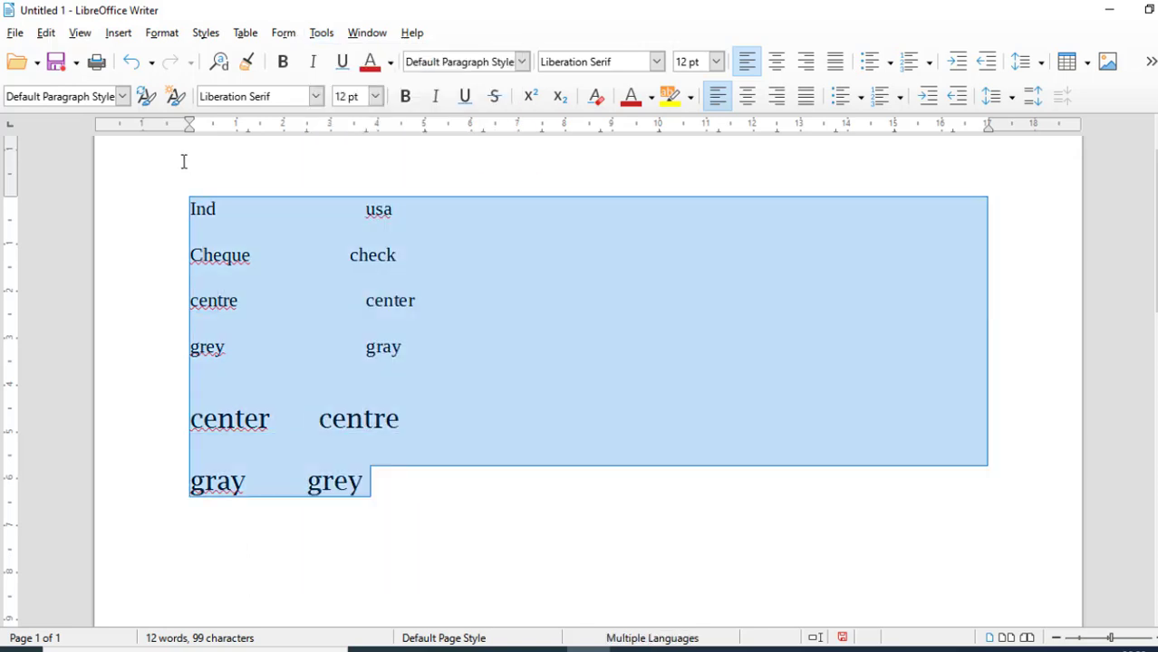
key(Delete)
text(dt)
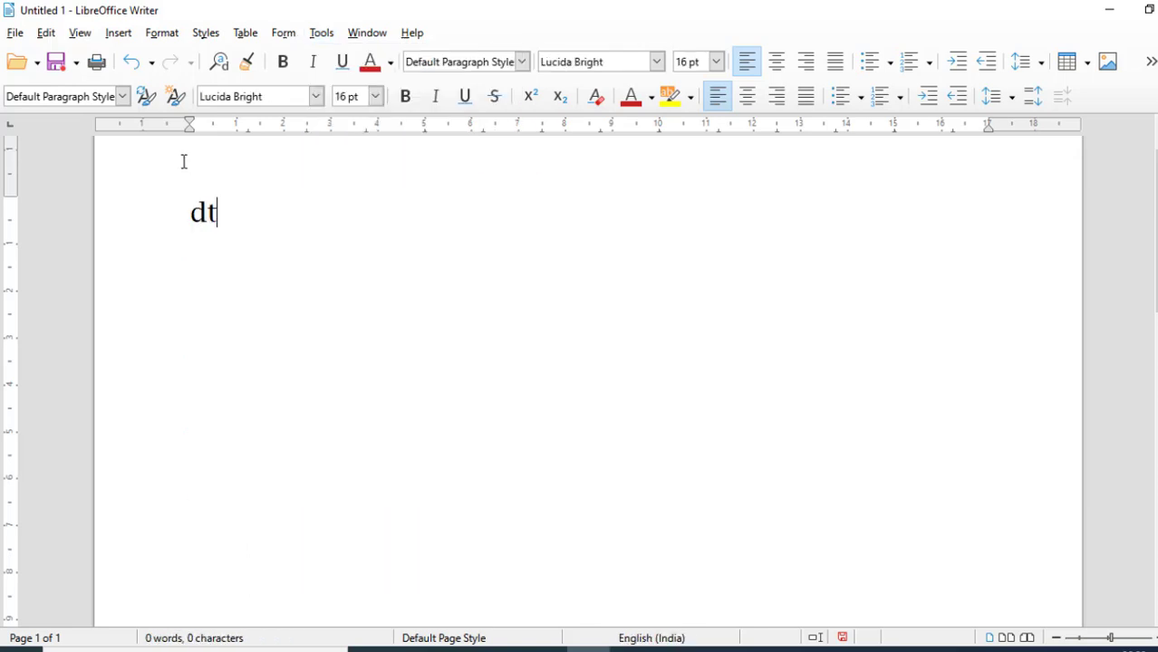
key(F3)
scroll(183, 164, up, 10)
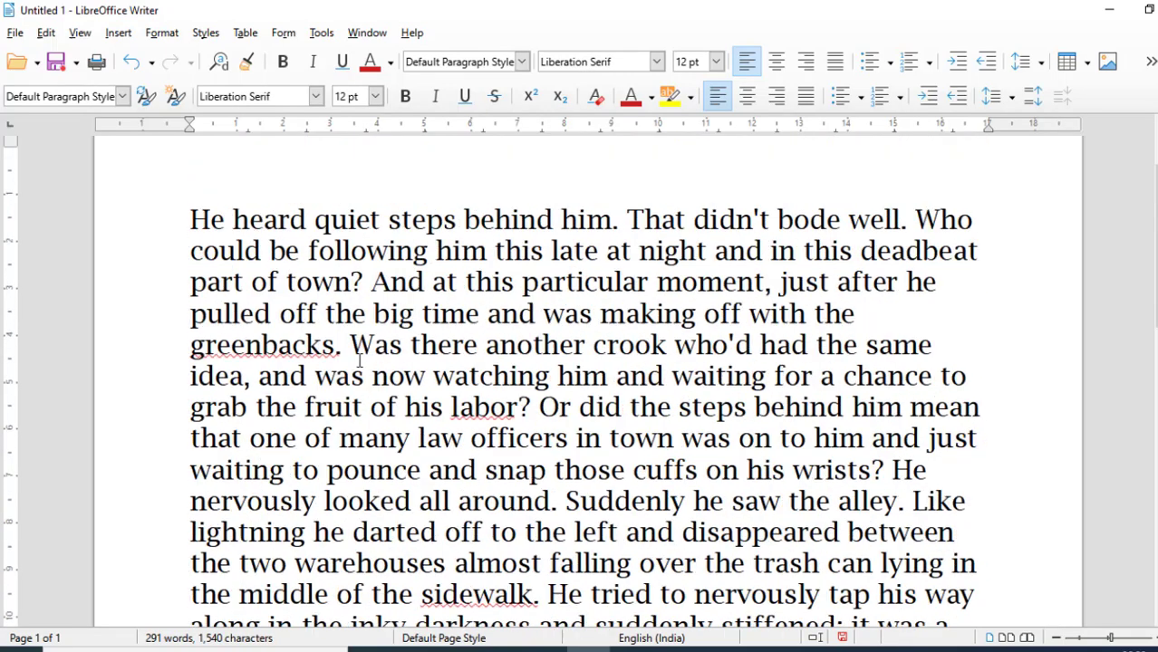
scroll(310, 315, up, 3)
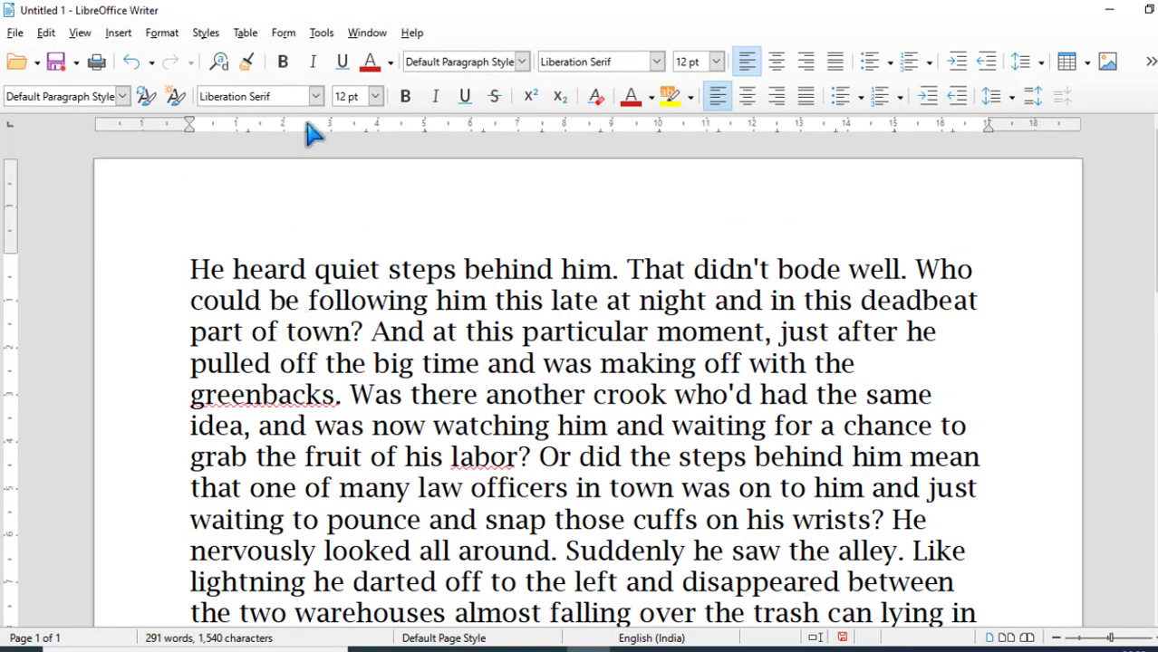
Check the word and character counts of the whole document, then close the Word Count window.
click(322, 34)
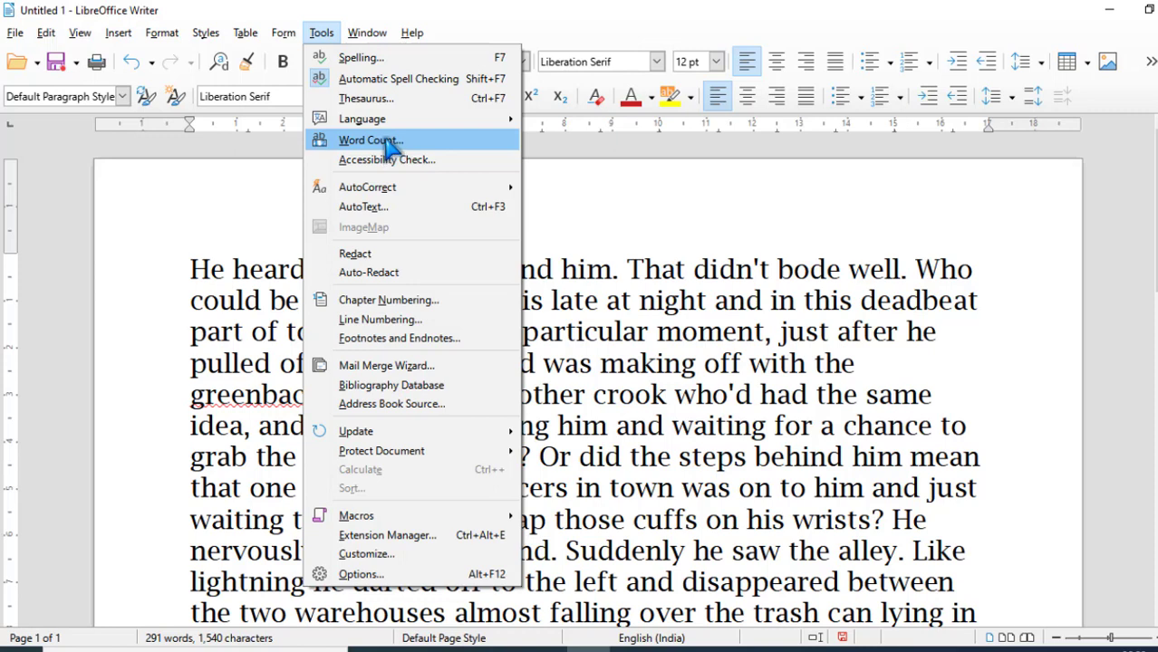
click(388, 148)
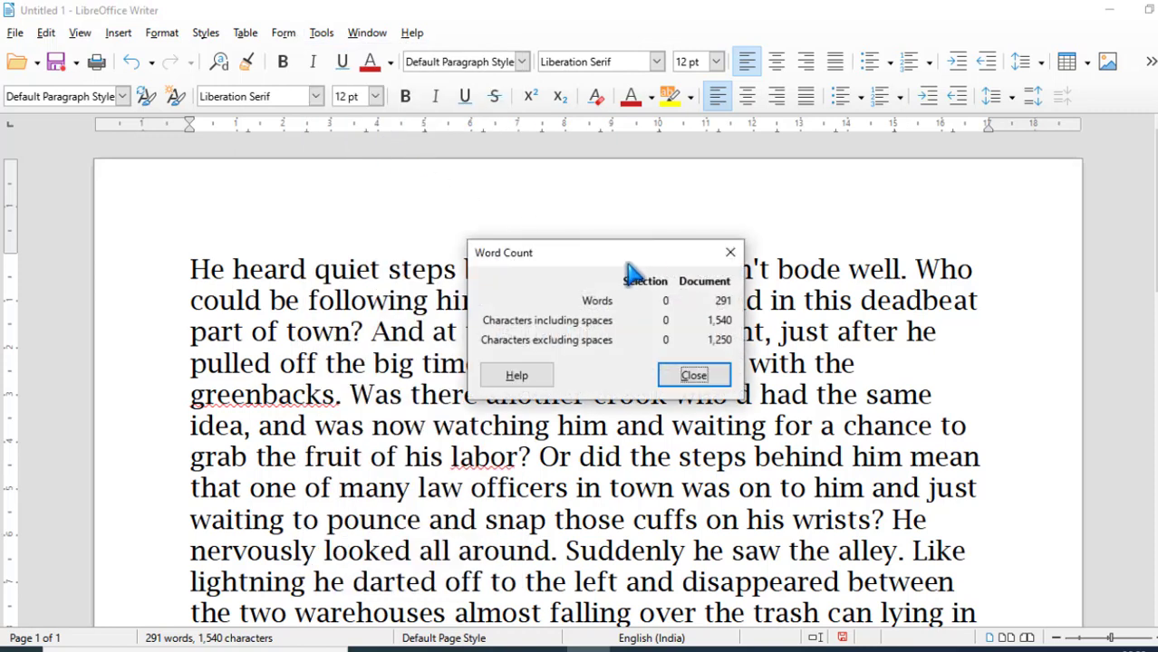
drag(627, 257, 659, 184)
drag(594, 166, 586, 187)
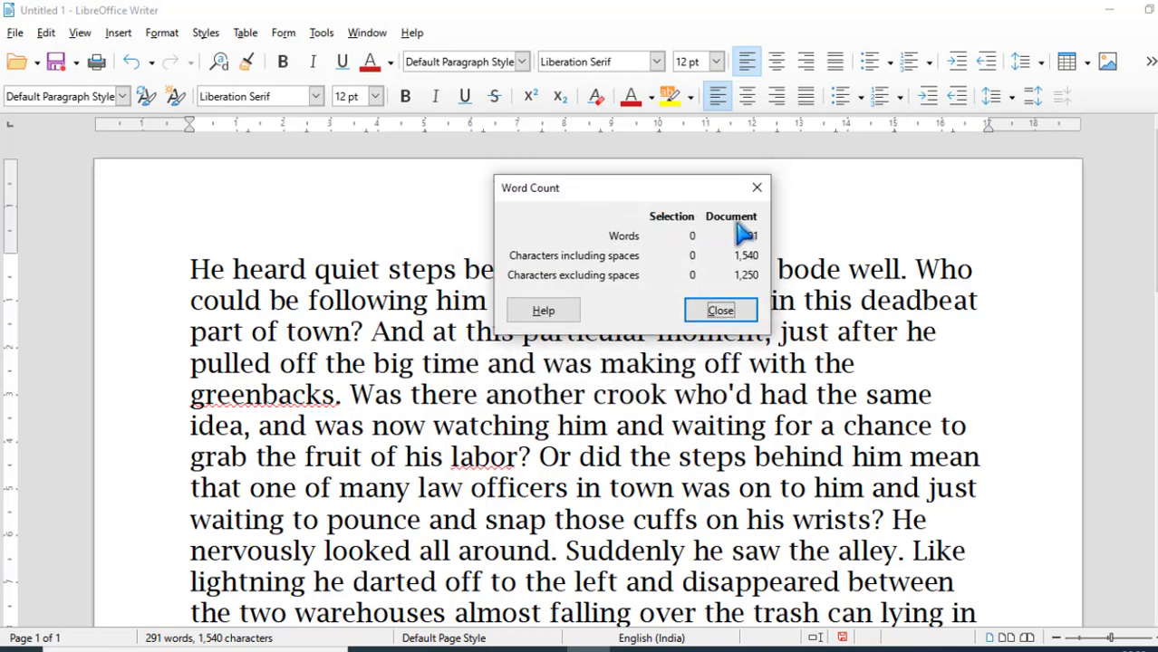
drag(674, 187, 731, 166)
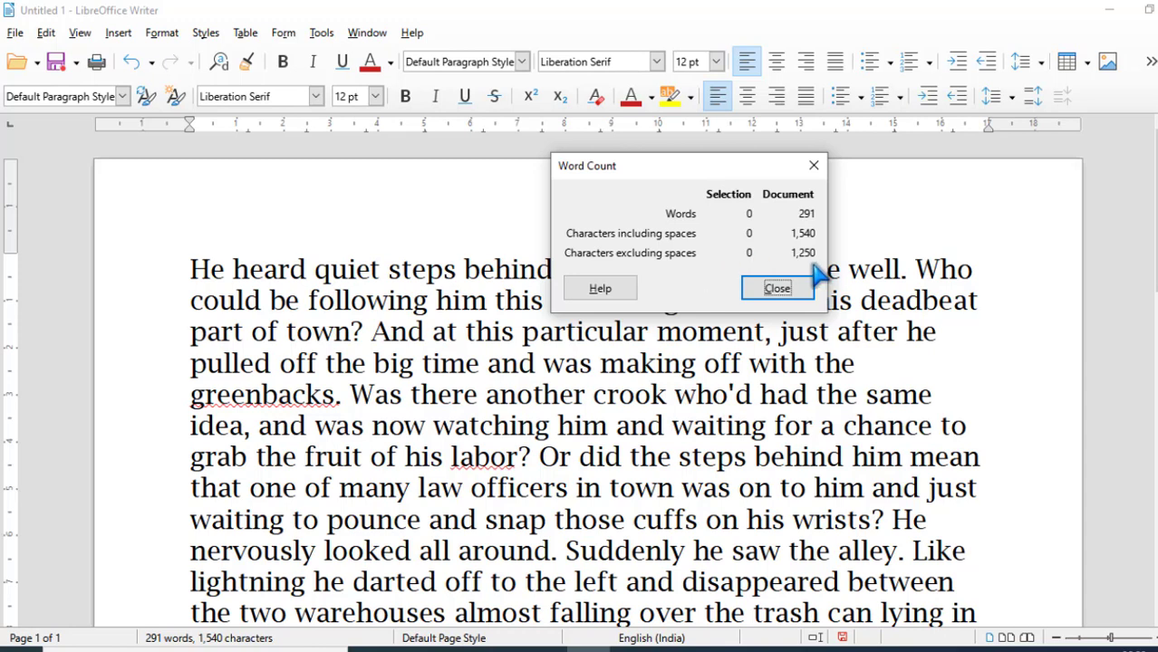
drag(729, 177, 632, 183)
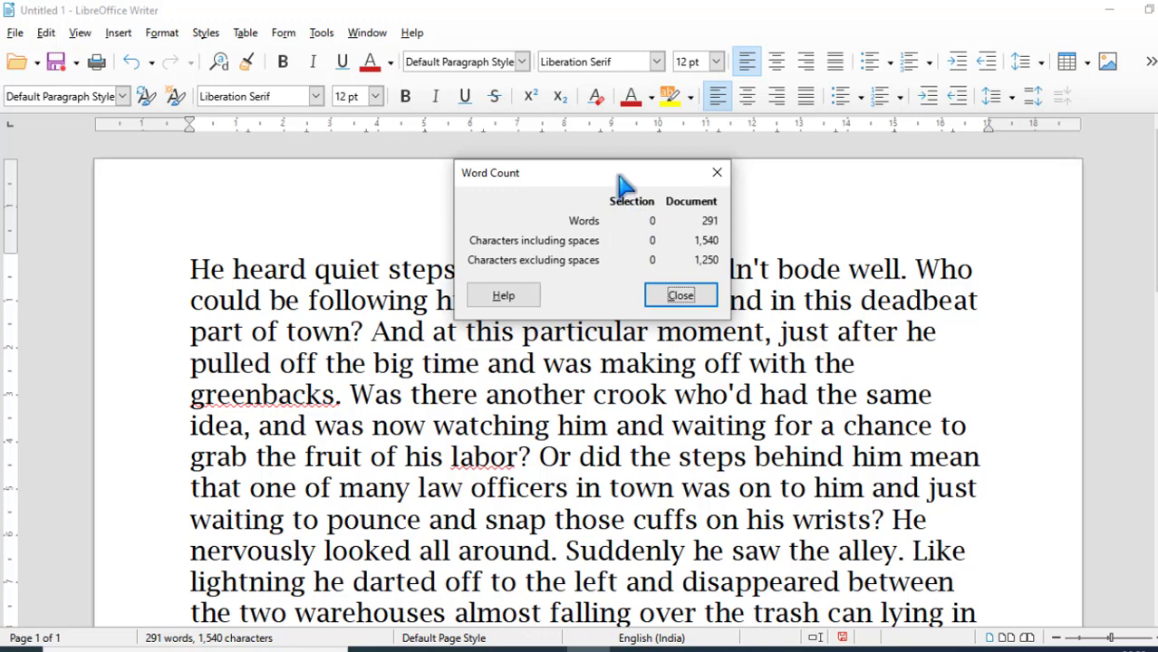
drag(616, 172, 713, 242)
click(777, 365)
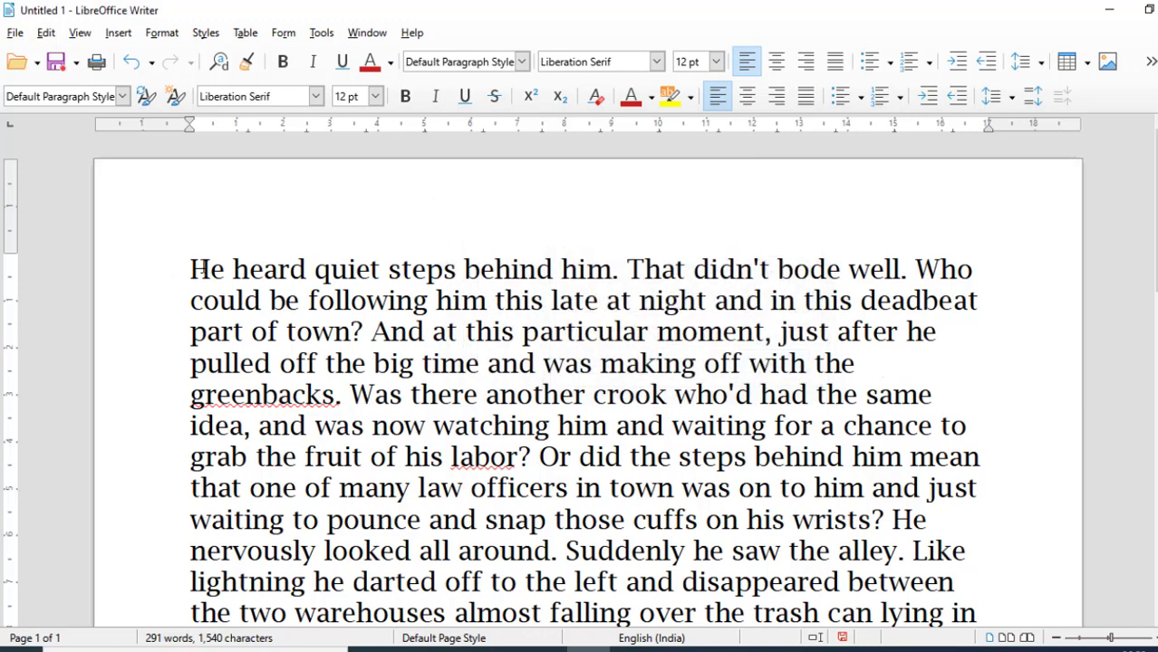
Check the word and character counts for only the first two lines of the dummy text.
drag(189, 269, 990, 306)
click(322, 34)
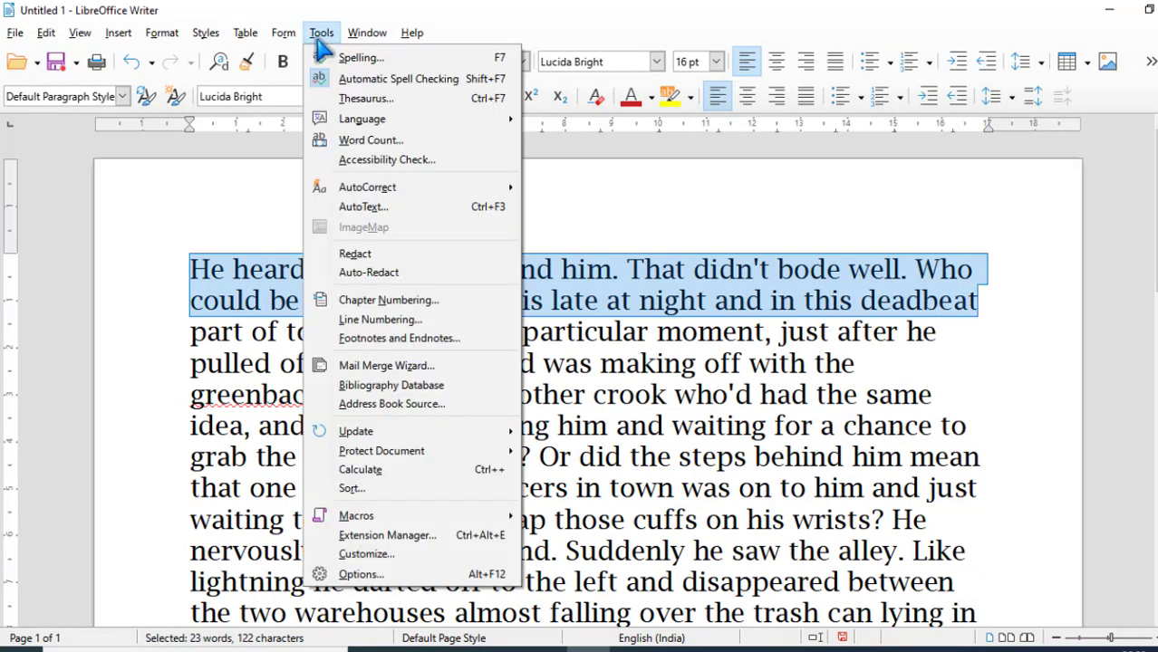
click(388, 143)
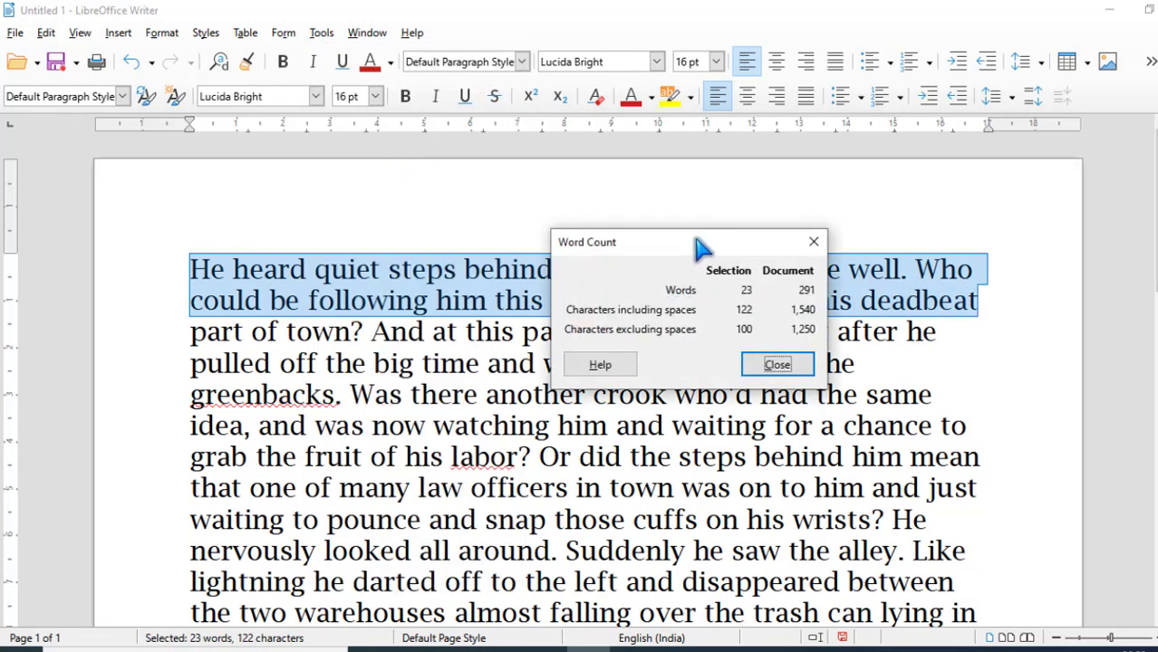
drag(702, 247, 850, 175)
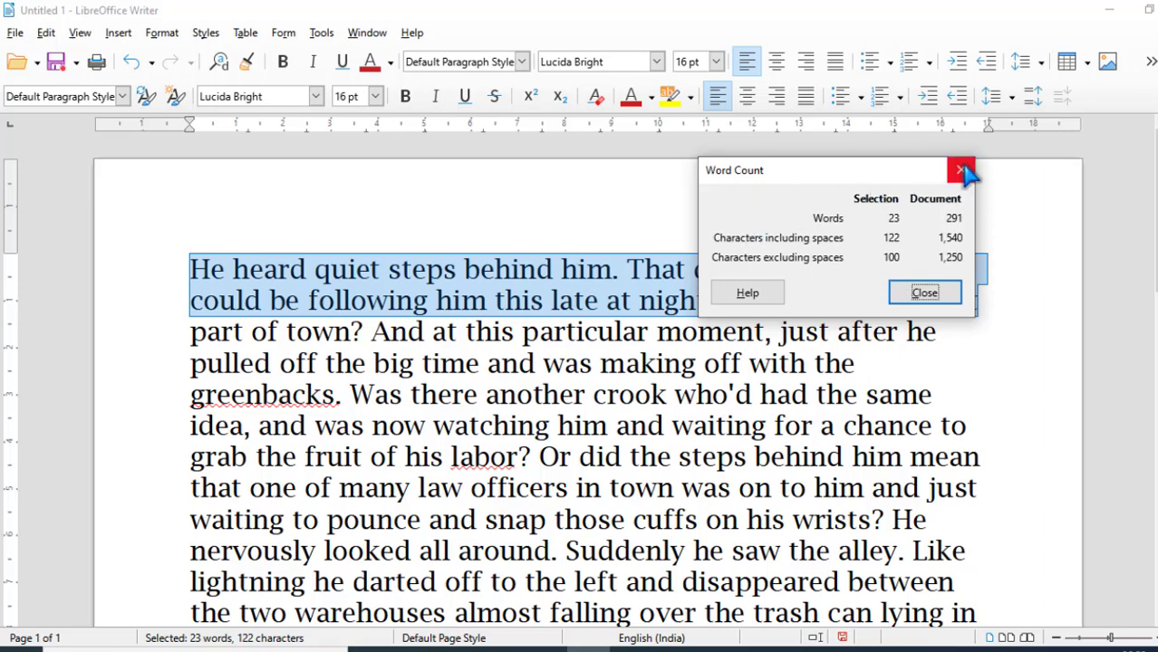
click(924, 293)
click(782, 331)
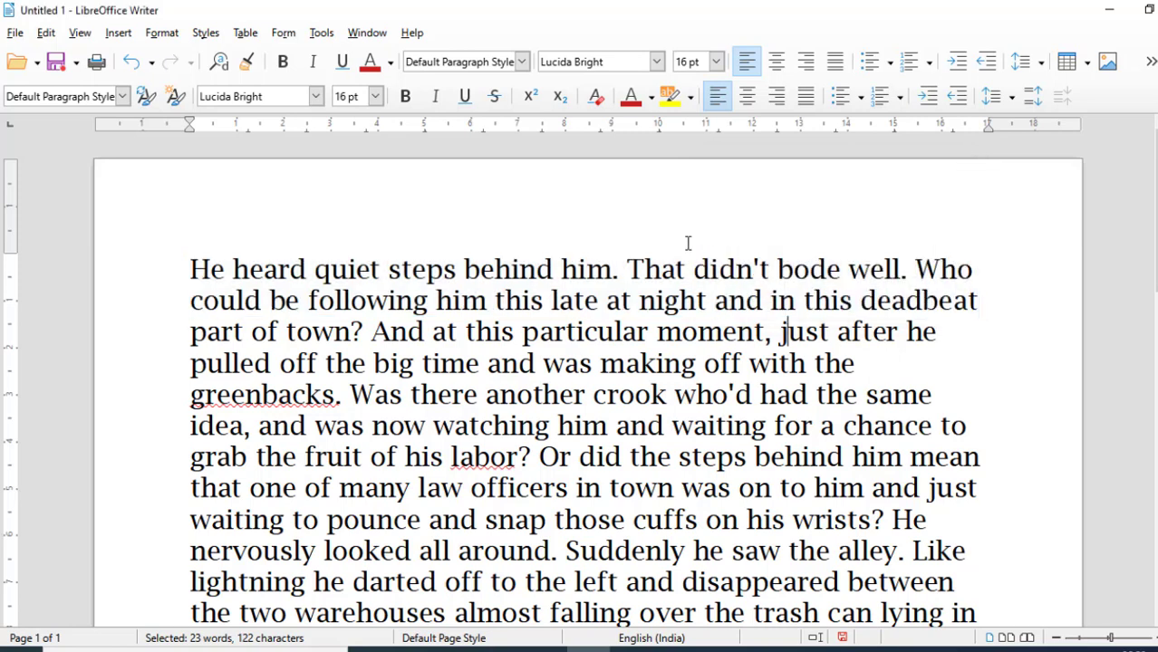
Run the Accessibility Check on the document and dismiss its report.
click(321, 33)
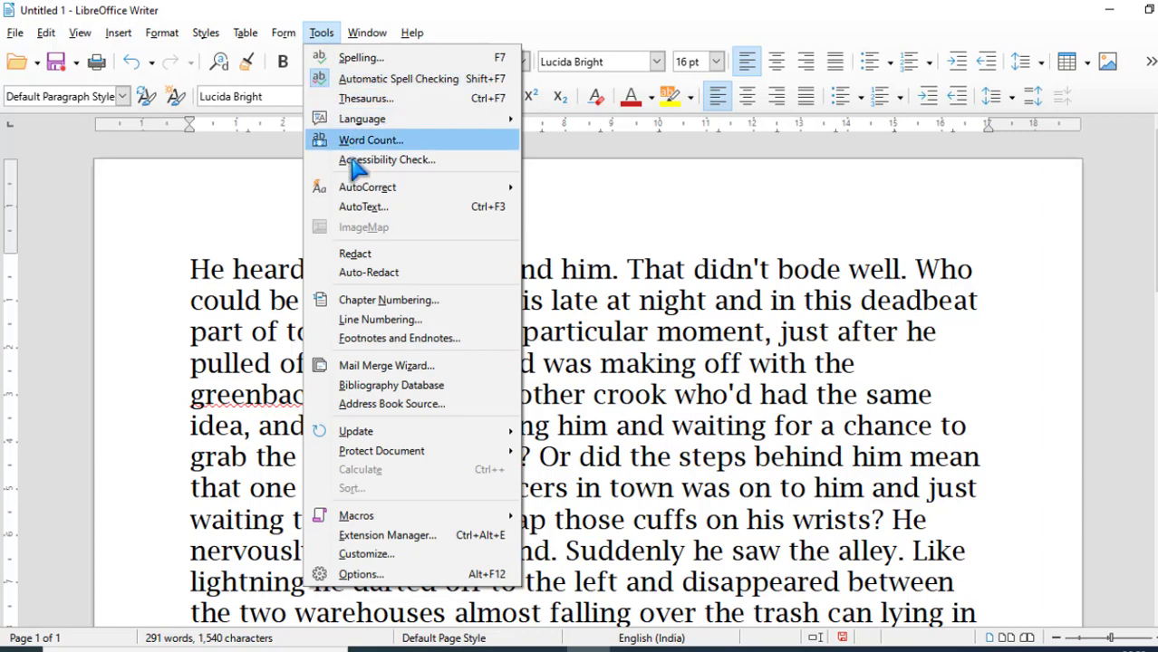
click(450, 171)
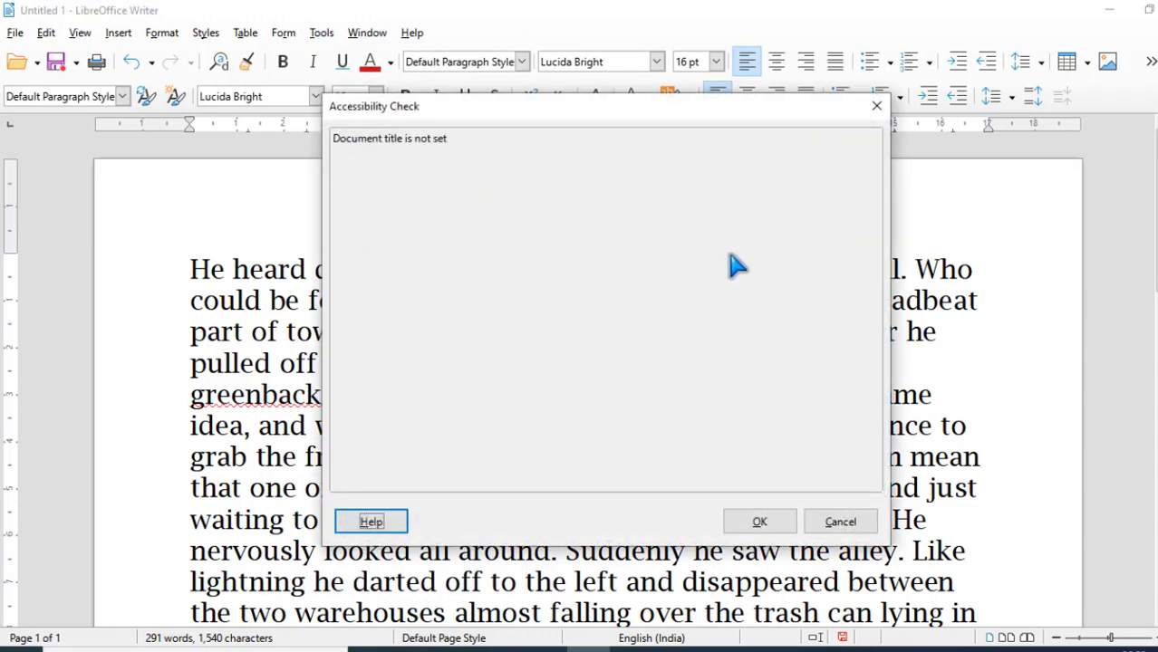
click(840, 523)
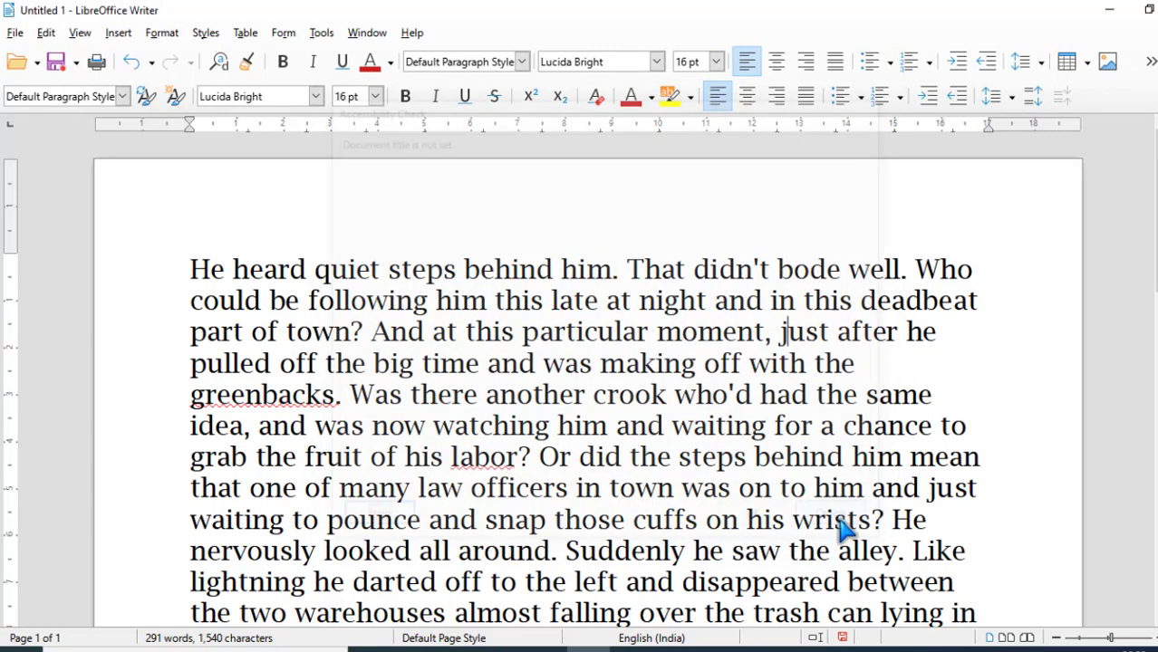
Turn off AutoCorrect's While Typing option and check that it is no longer ticked.
click(327, 35)
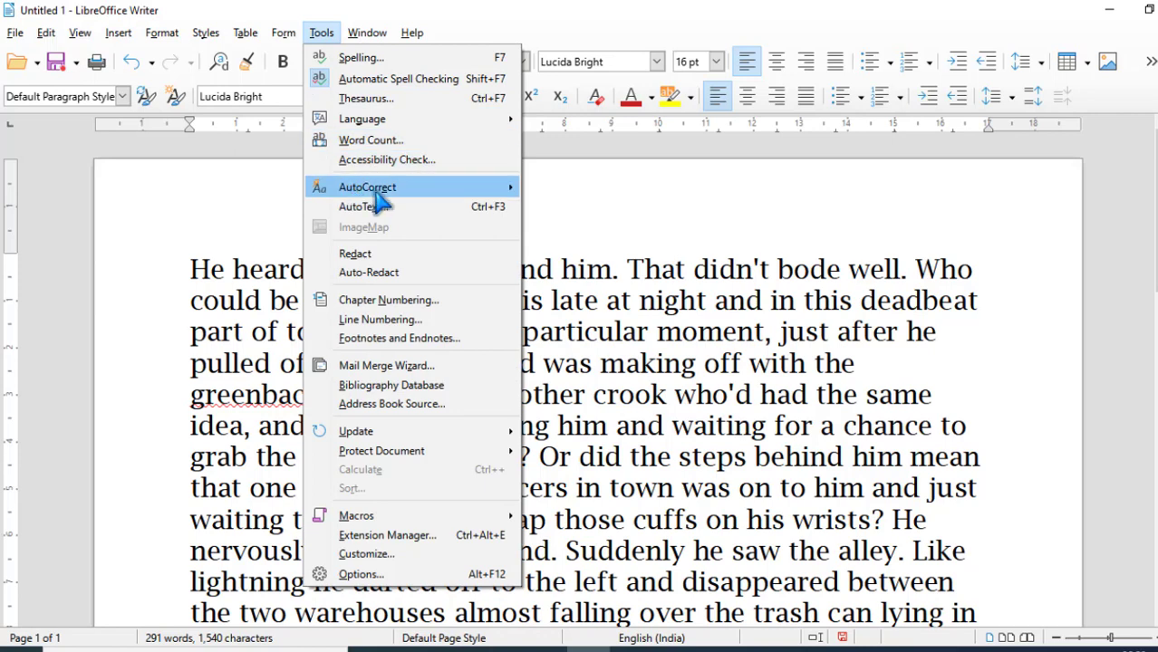
mouse_move(375, 190)
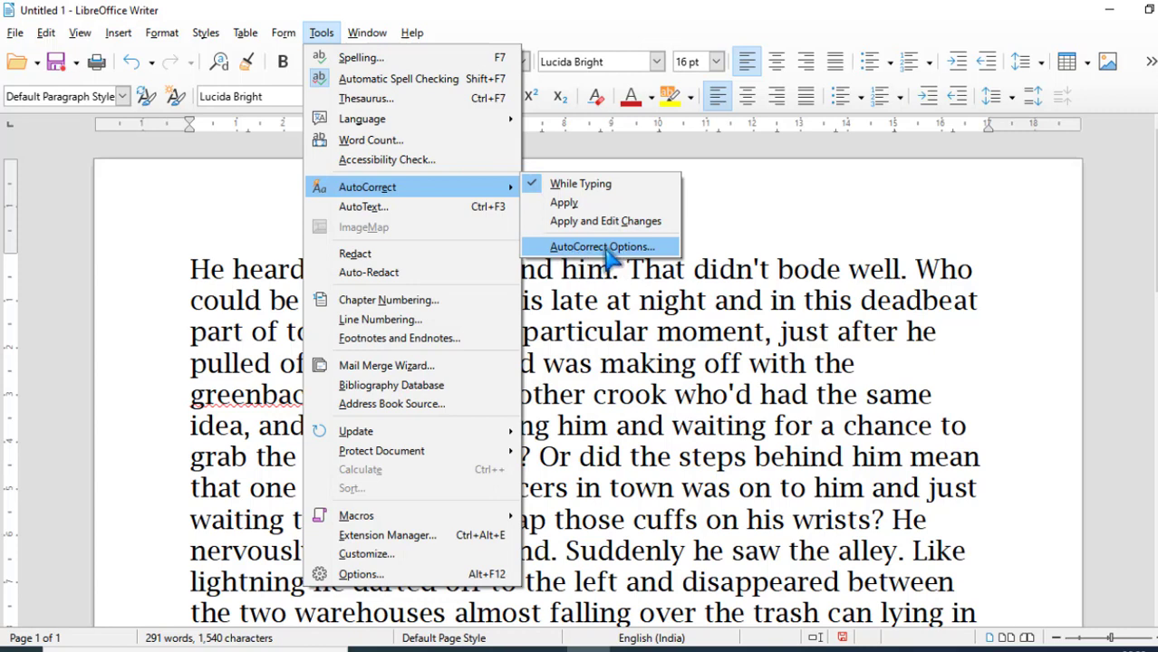
click(580, 183)
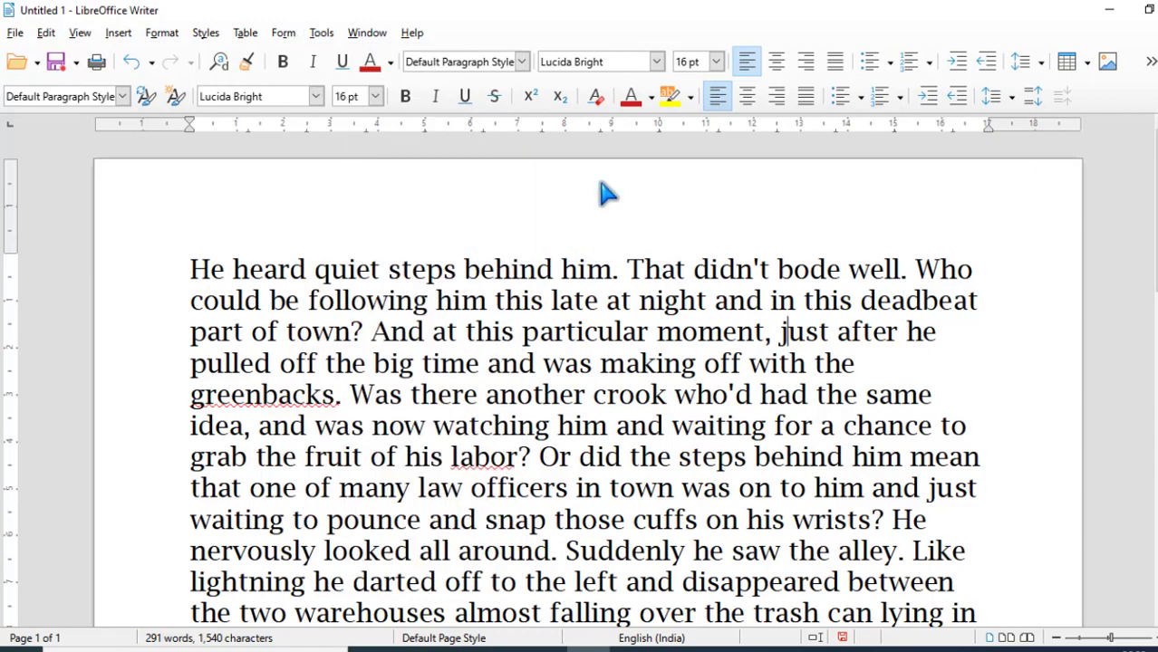
click(321, 33)
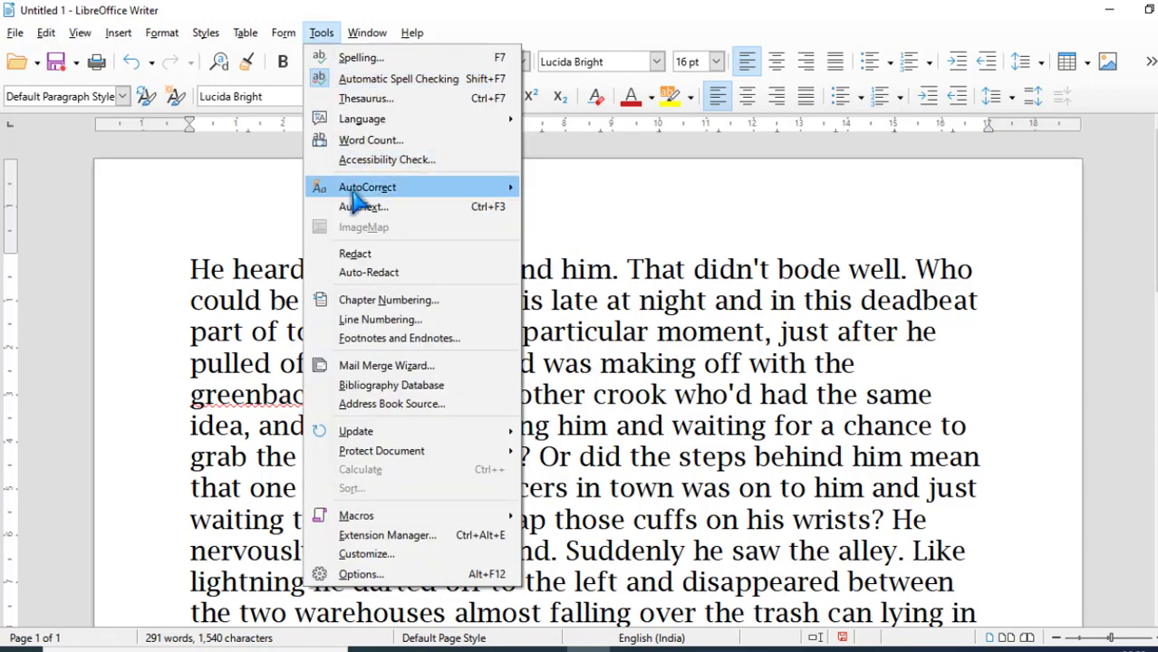
mouse_move(417, 190)
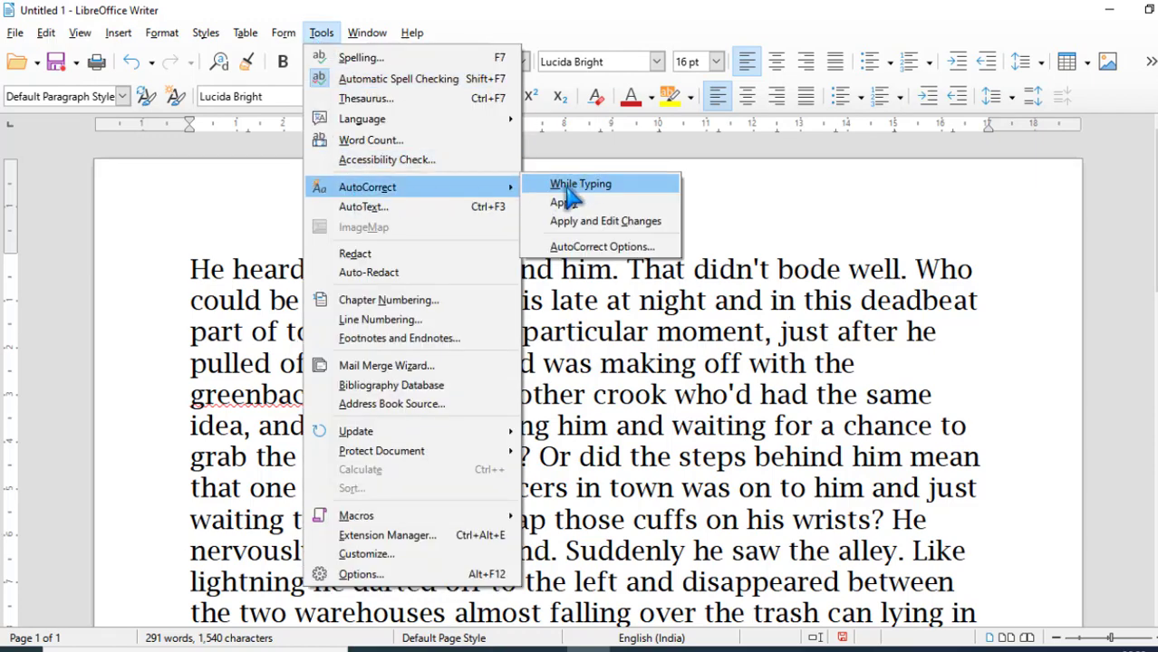
click(781, 326)
Delete all of the dummy text and enter the misspelled word "abotu" to test typing without AutoCorrect.
drag(189, 269, 907, 505)
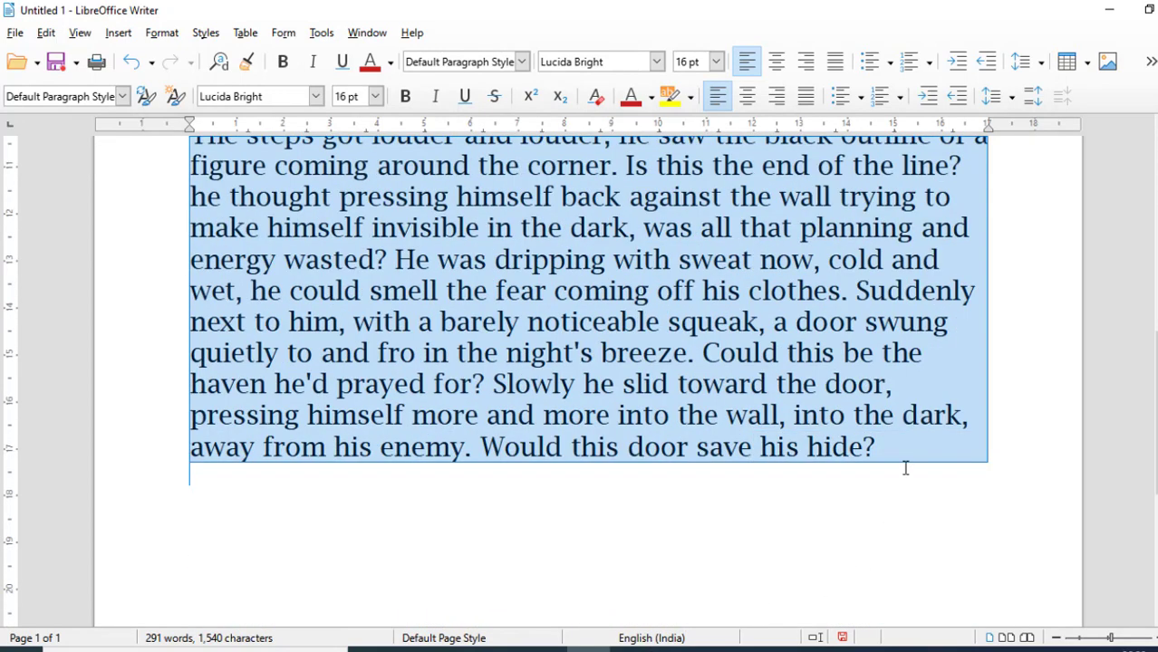
key(Delete)
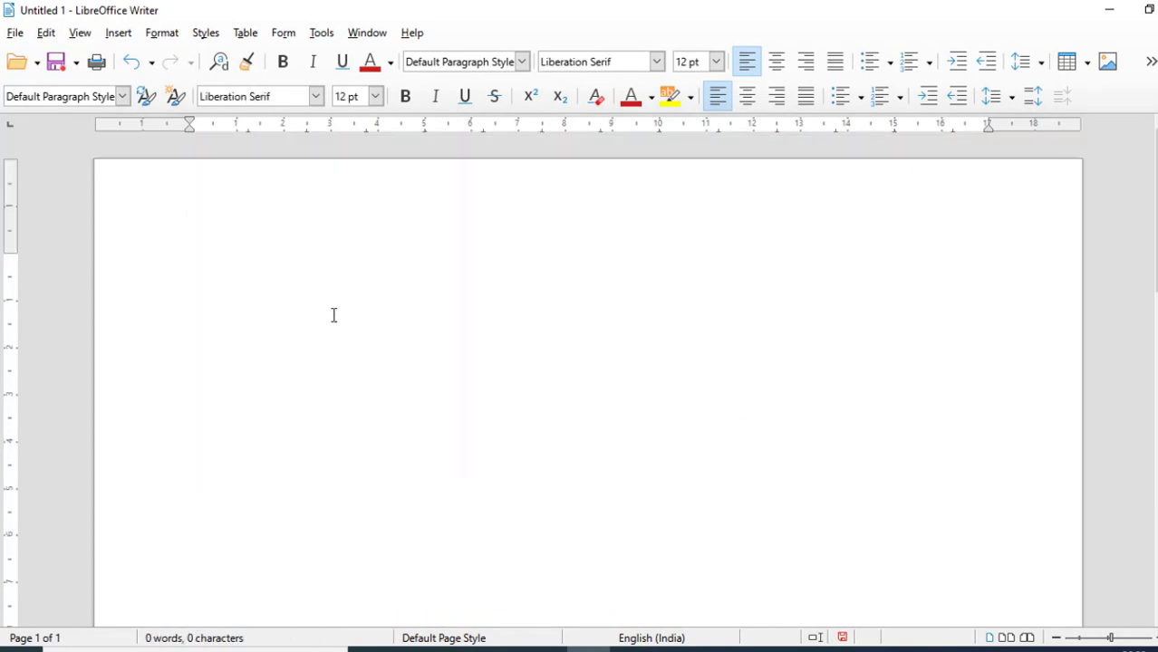
text(th)
key(BackSpace)
key(BackSpace)
text(ab)
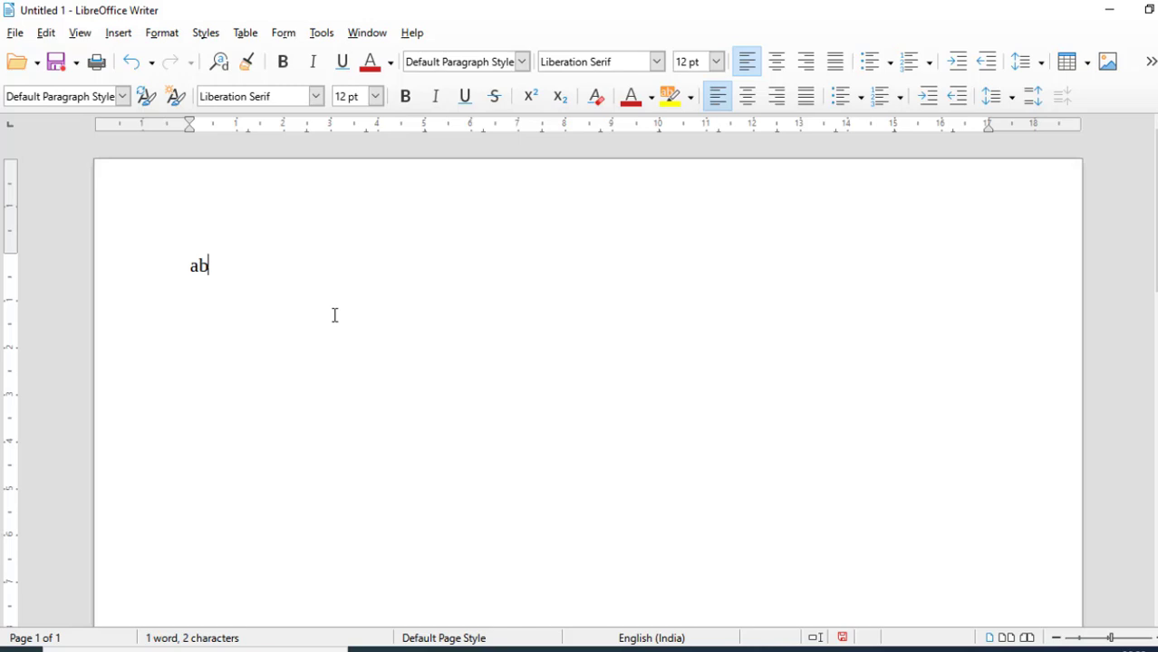
text(otu)
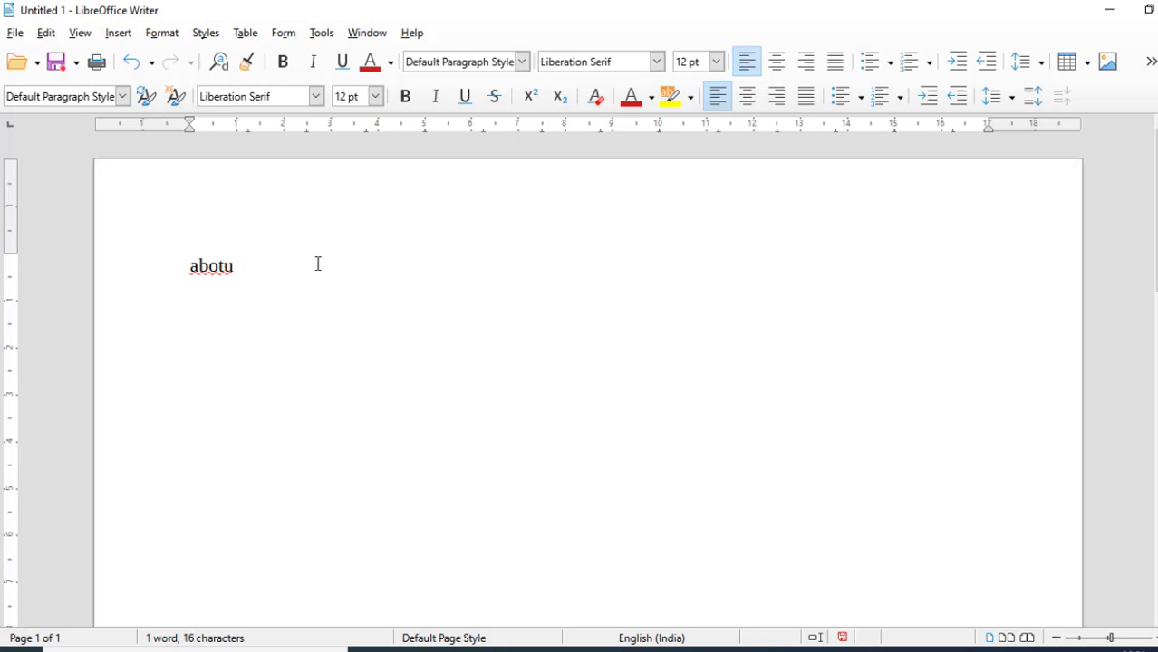
Add the misspelled words "bakc" and "waht" after "abotu" on the same line, and select all three words.
text(back)
key(BackSpace)
text(kc)
key(BackSpace)
key(BackSpace)
key(BackSpace)
text(kc)
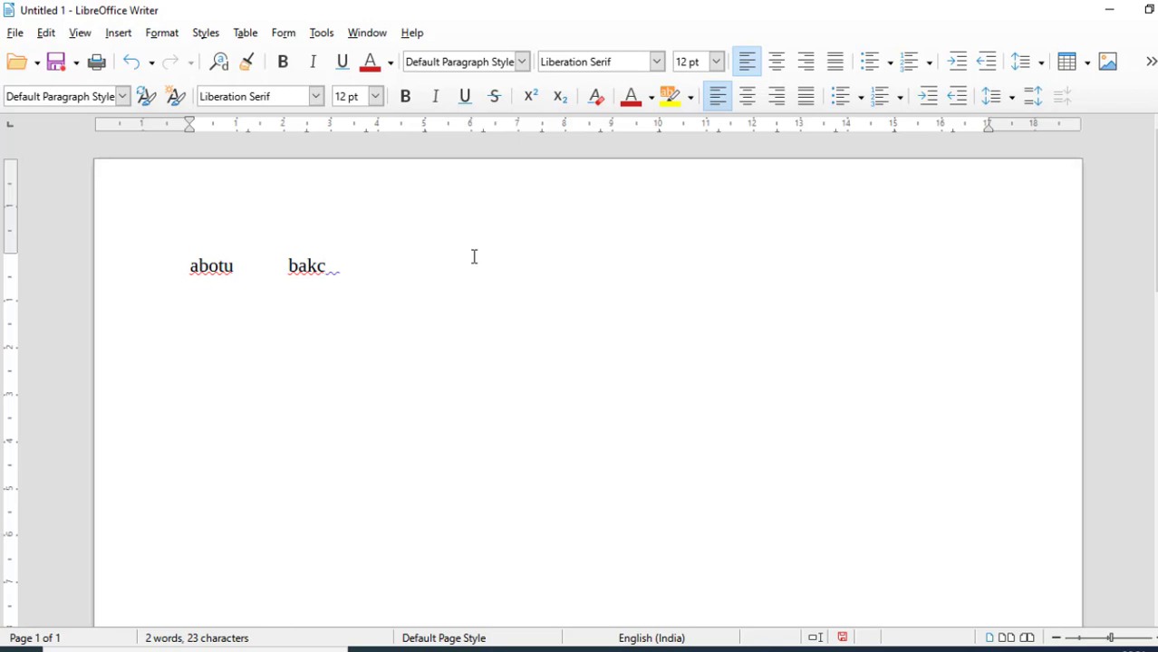
text(waht)
drag(429, 267, 186, 262)
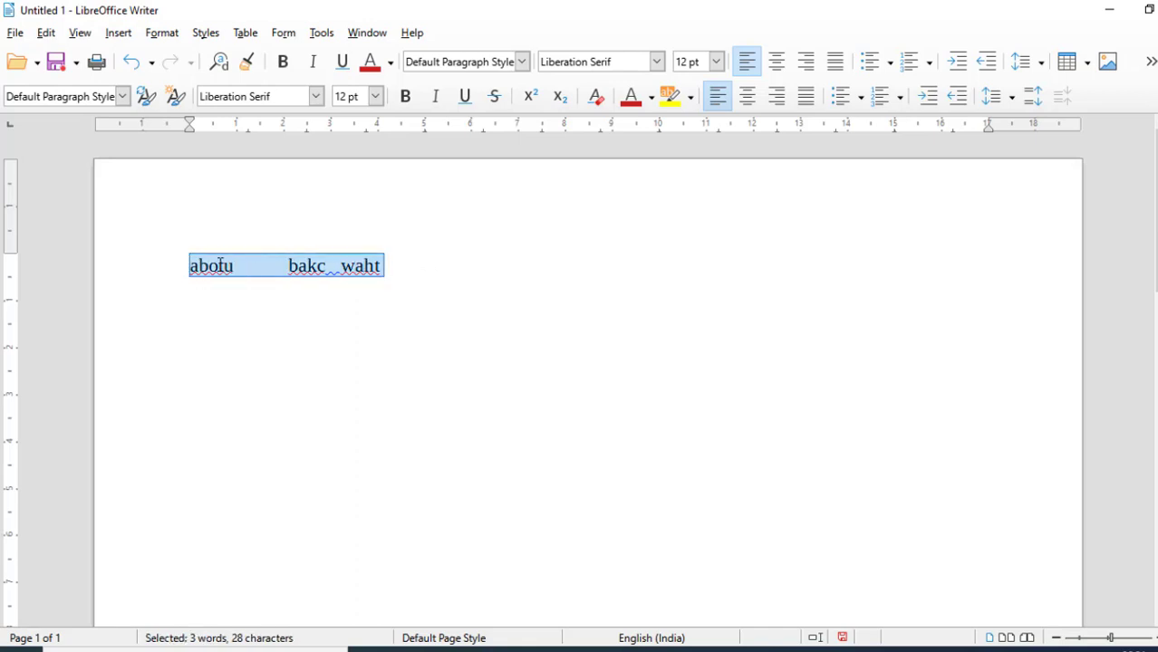
Delete the three selected words and turn AutoCorrect's While Typing option back on.
key(Delete)
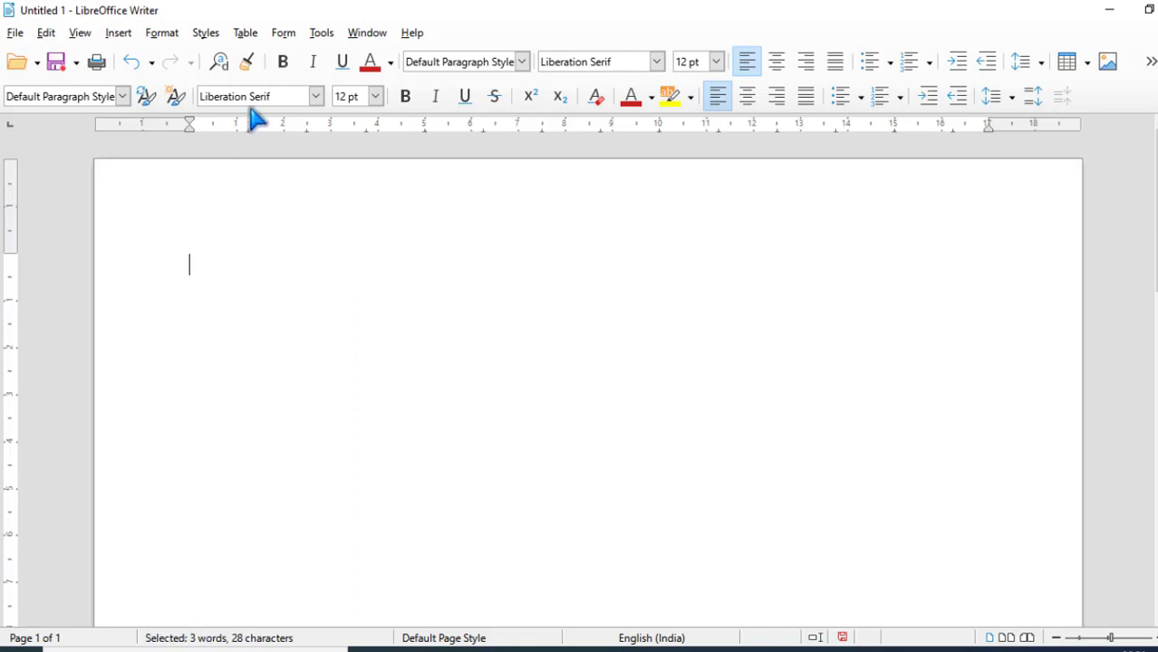
click(331, 38)
mouse_move(422, 191)
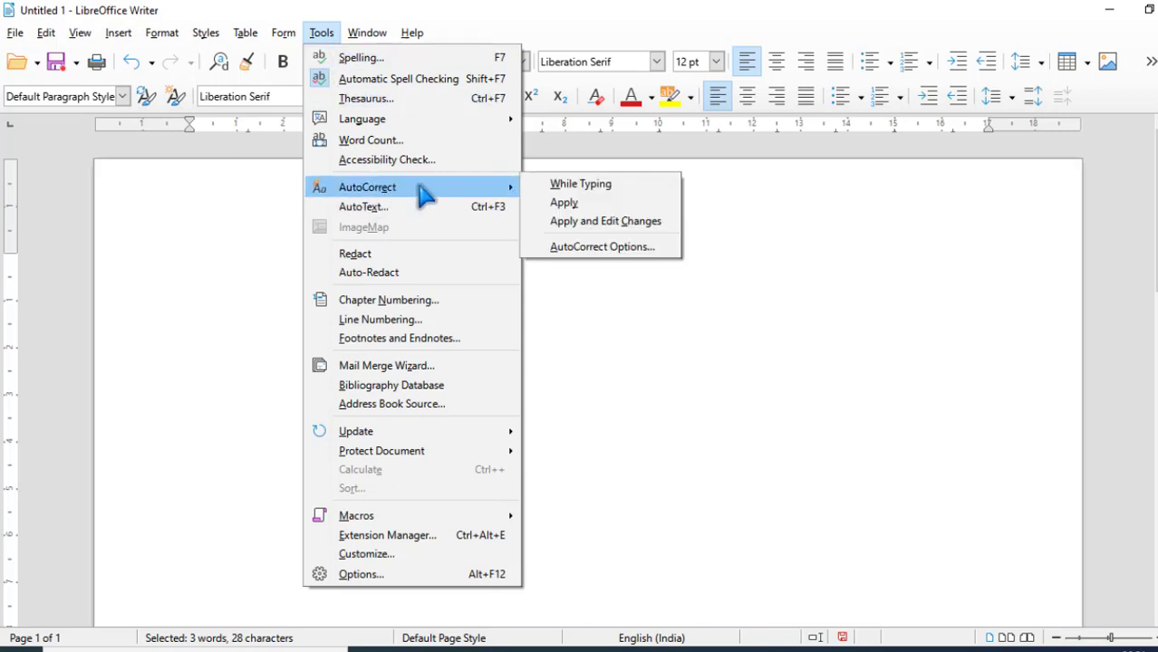
click(576, 186)
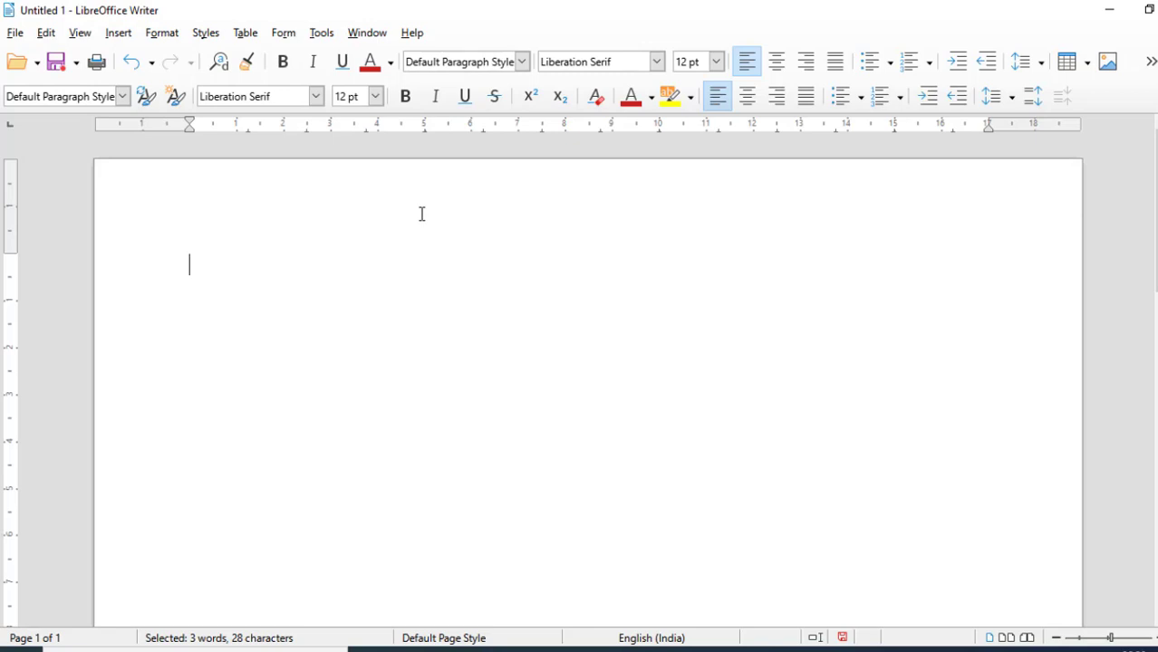
Enter the misspelled word "abotu" to test typing with AutoCorrect enabled.
text(b)
key(BackSpace)
text(ab)
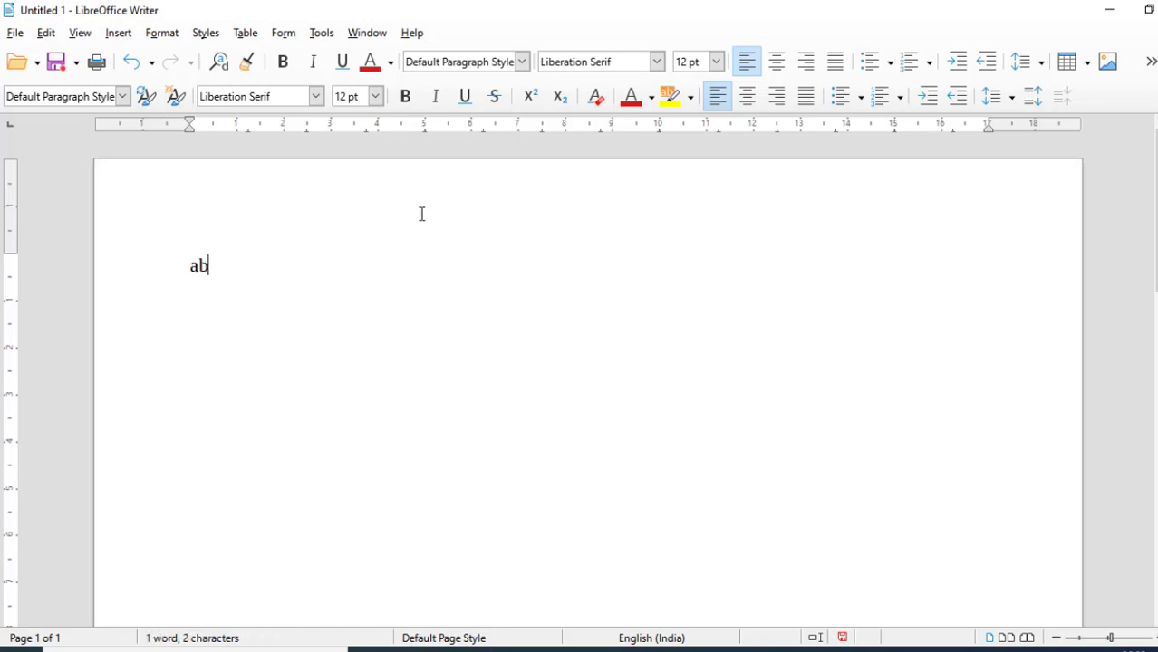
text(otu)
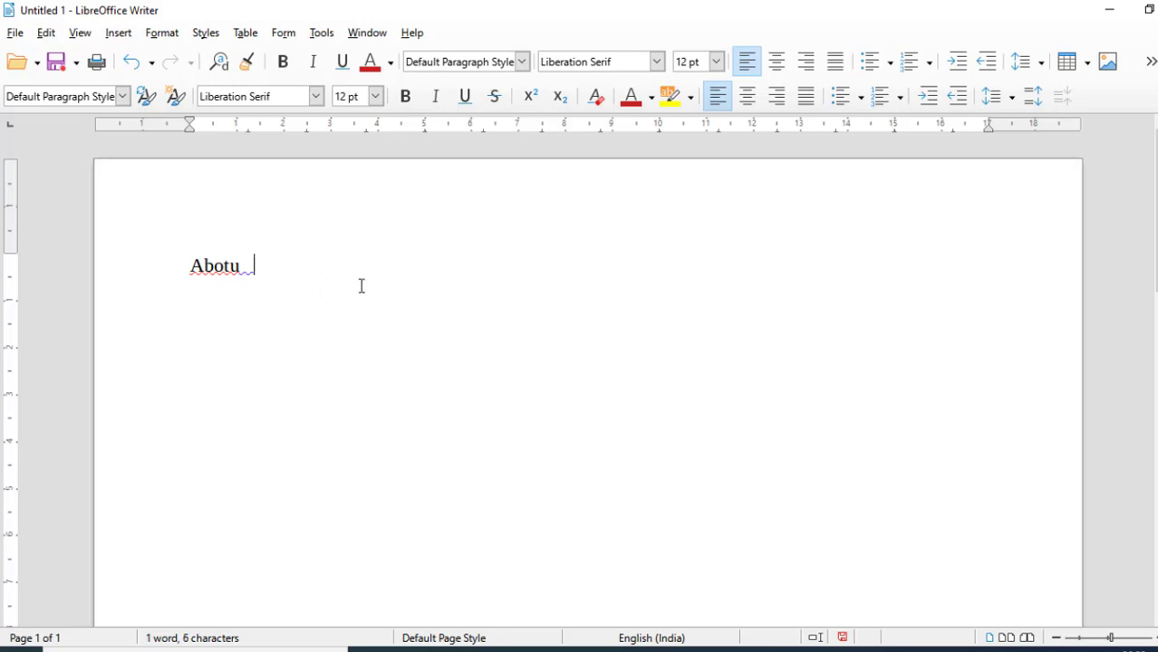
Test AutoCorrect by entering "bakc" after "Abotu" on the same line, and erase that word again.
text(bakc)
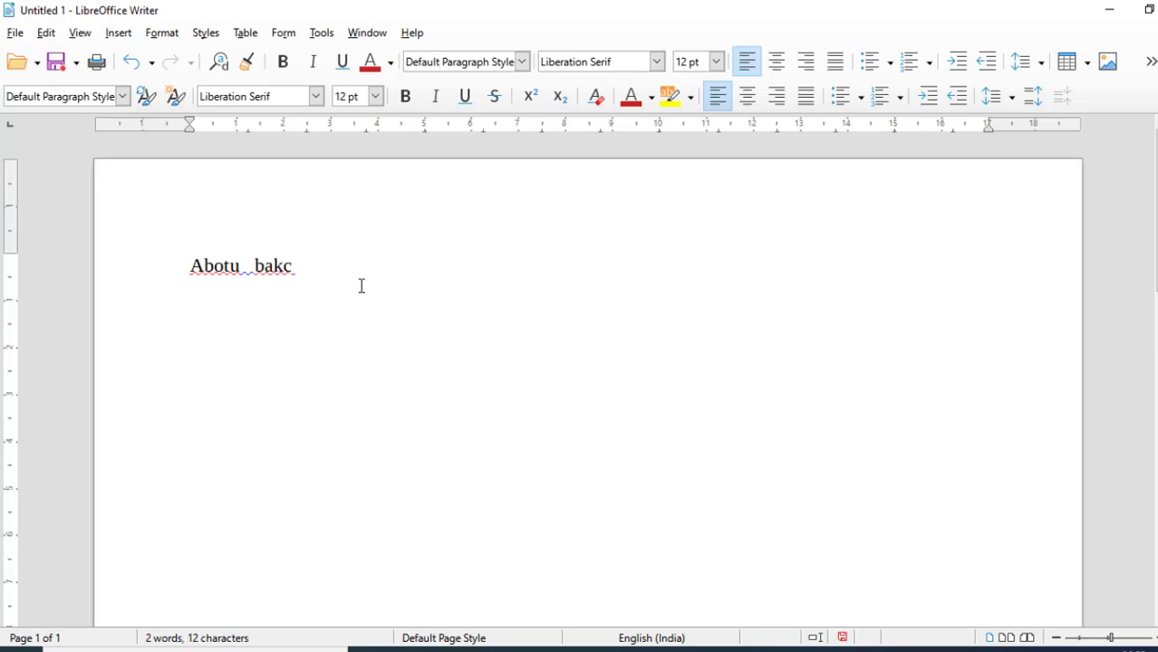
key(BackSpace)
key(BackSpace)
key(BackSpace)
key(BackSpace)
key(BackSpace)
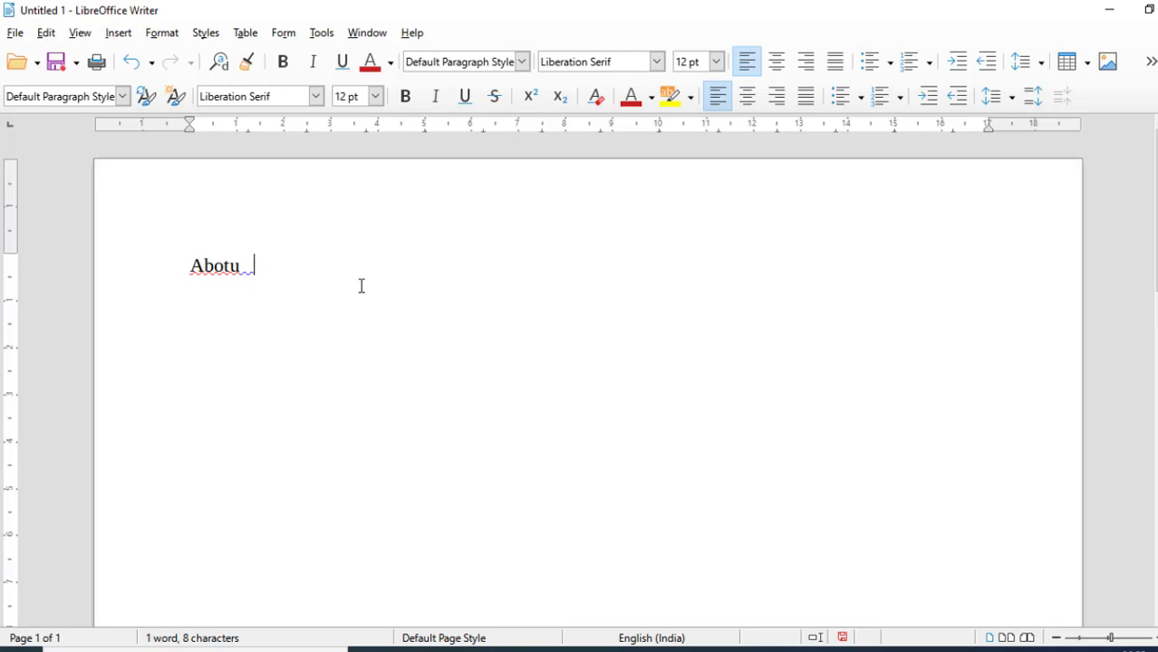
Enter the misspelled word "waht" after "Abotu" and highlight both words to point them out.
text(w)
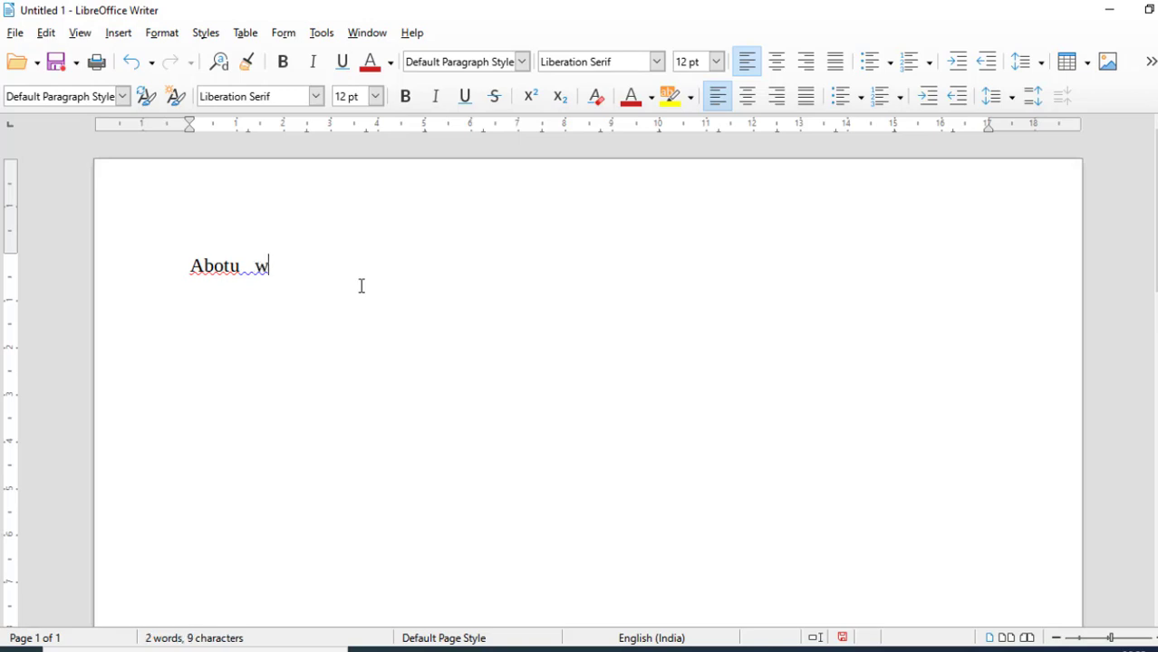
text(aht)
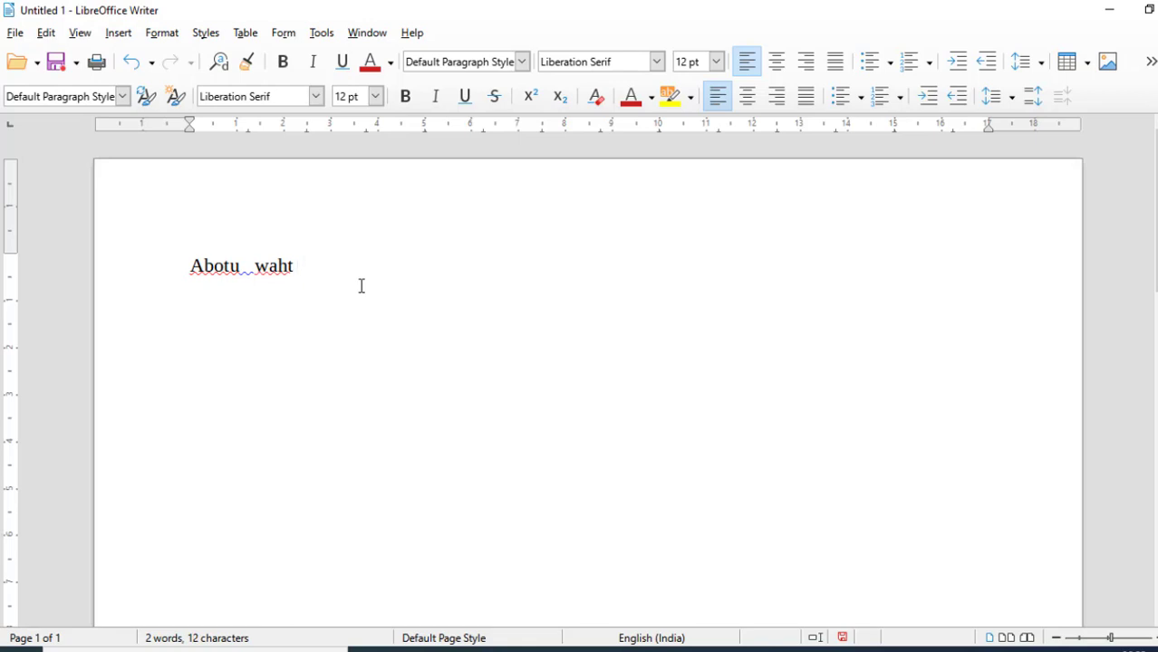
drag(338, 267, 158, 263)
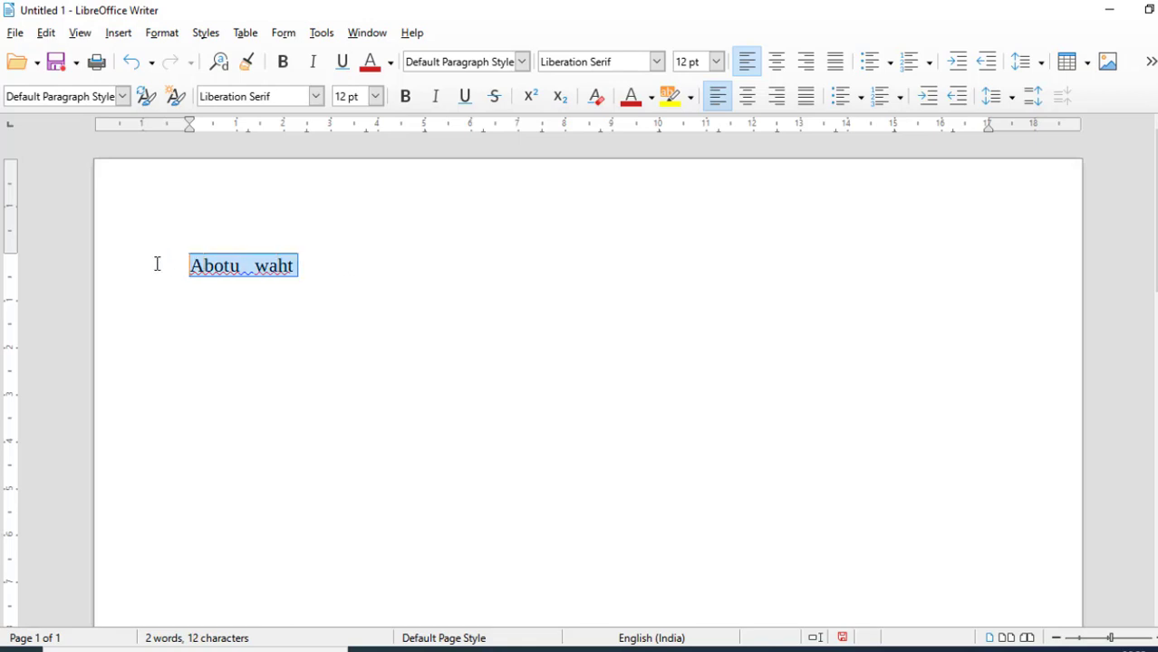
click(346, 271)
drag(331, 259, 170, 262)
click(297, 274)
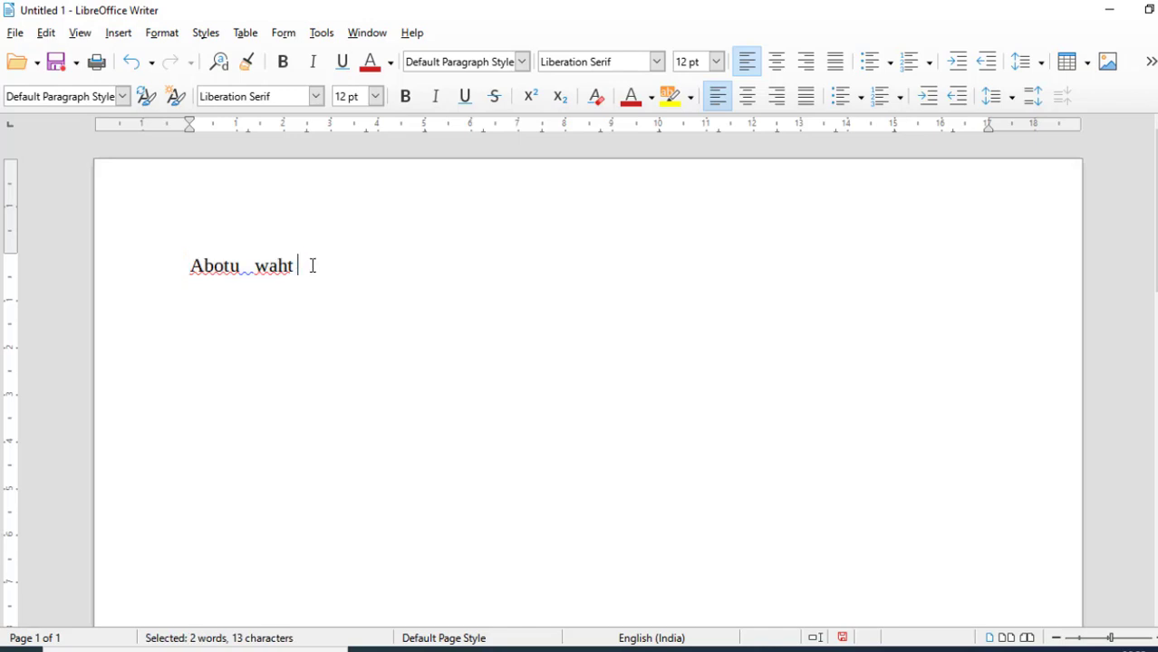
Open the AutoCorrect options and set the language for replacements and exceptions to English (USA).
click(321, 34)
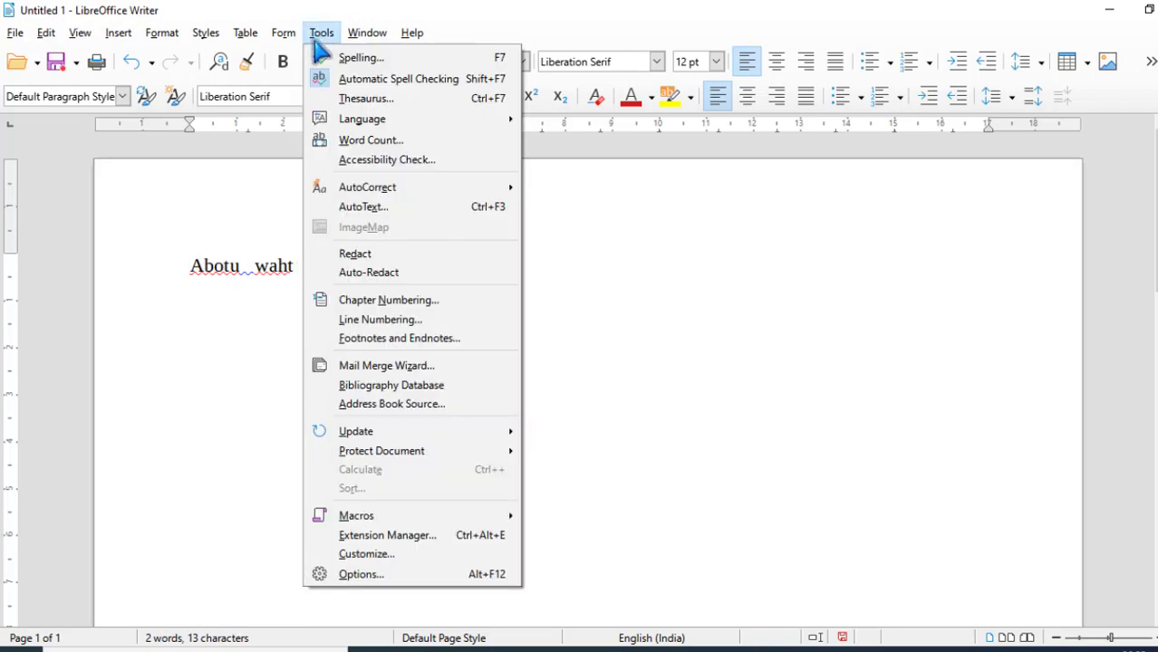
mouse_move(395, 188)
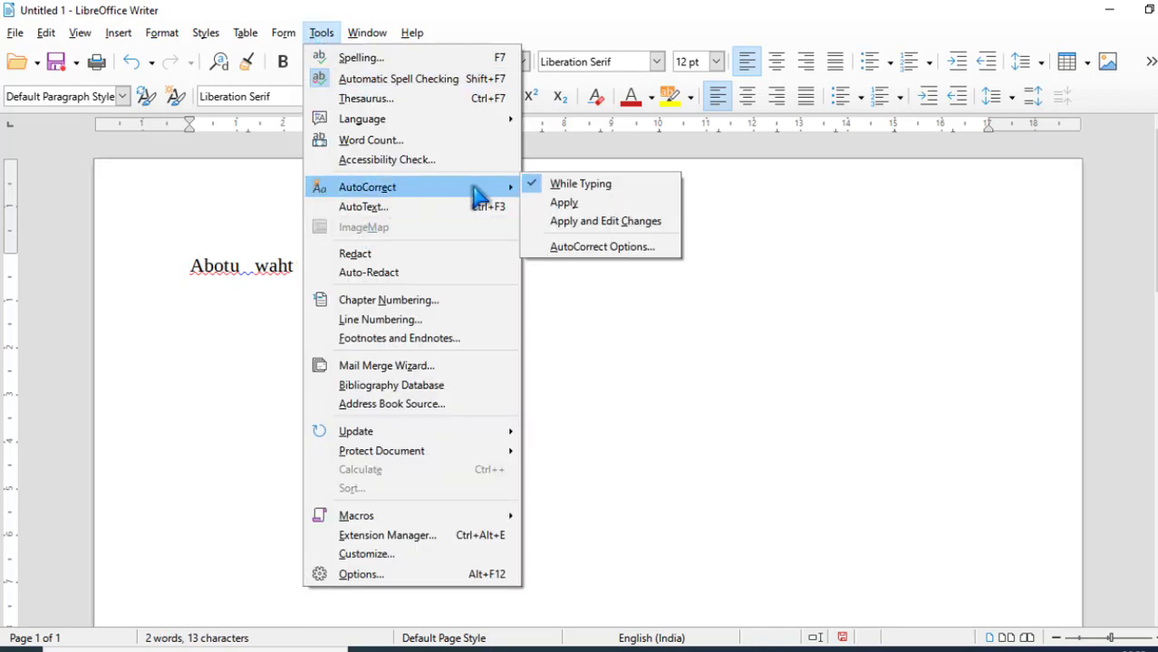
click(609, 254)
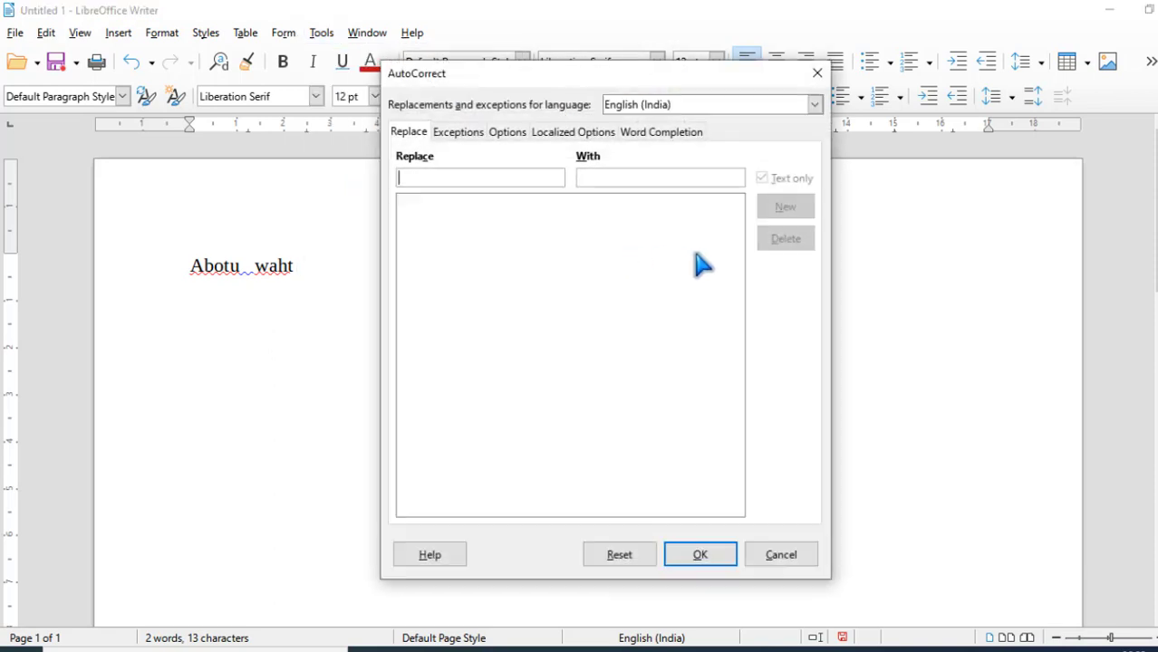
drag(567, 80, 626, 81)
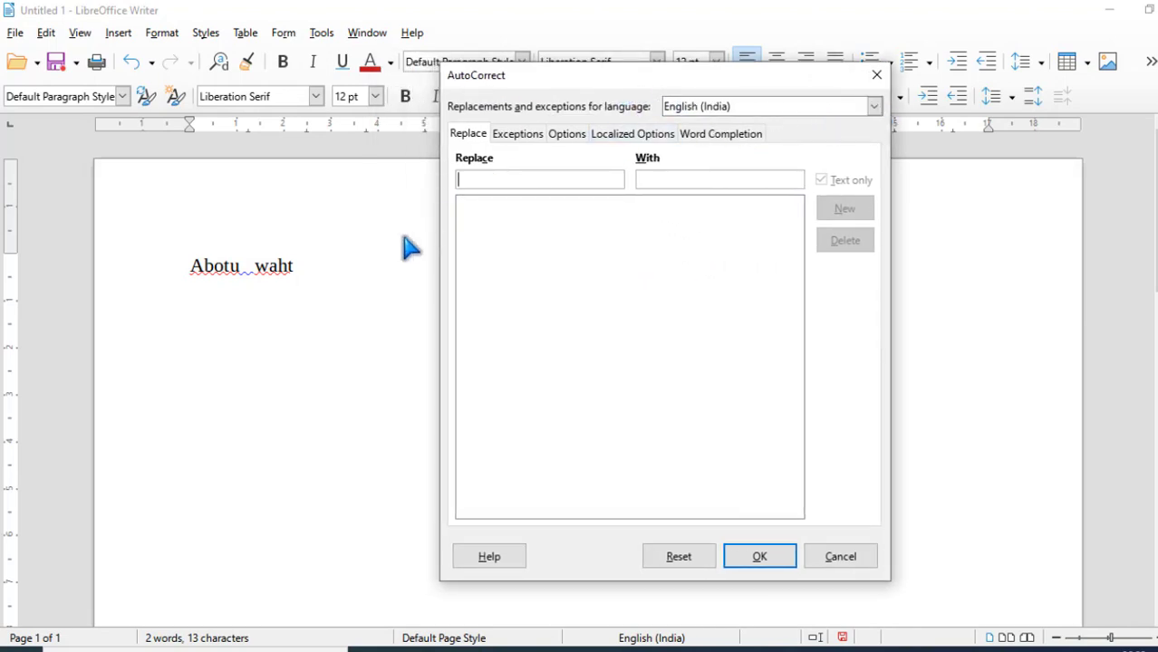
click(875, 108)
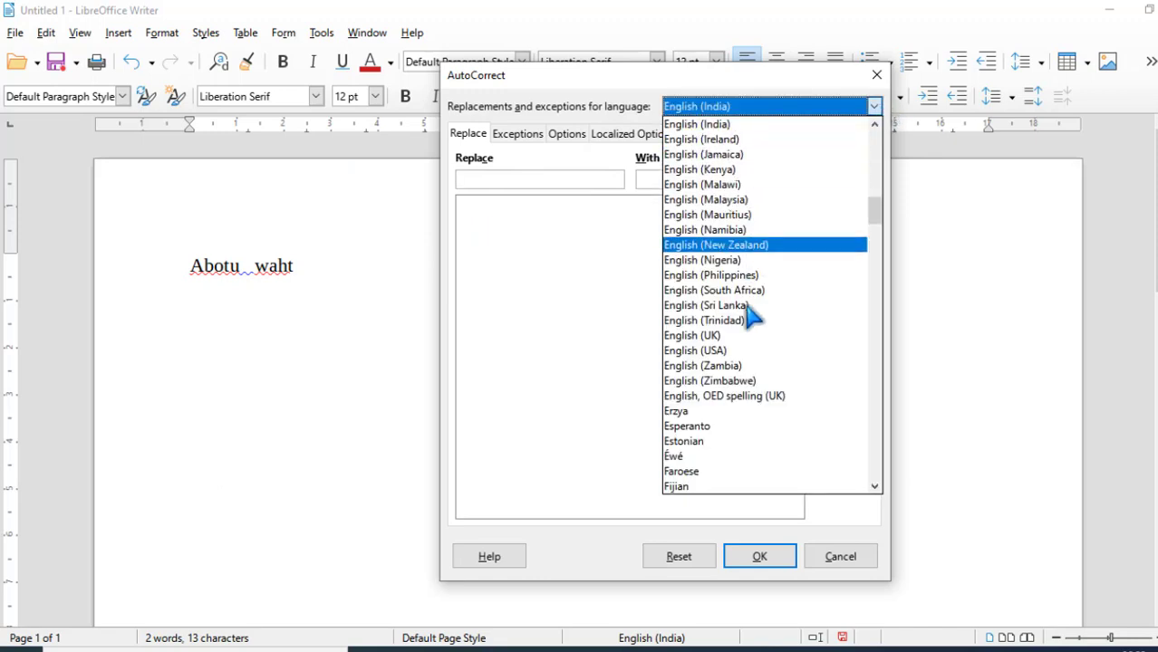
click(747, 350)
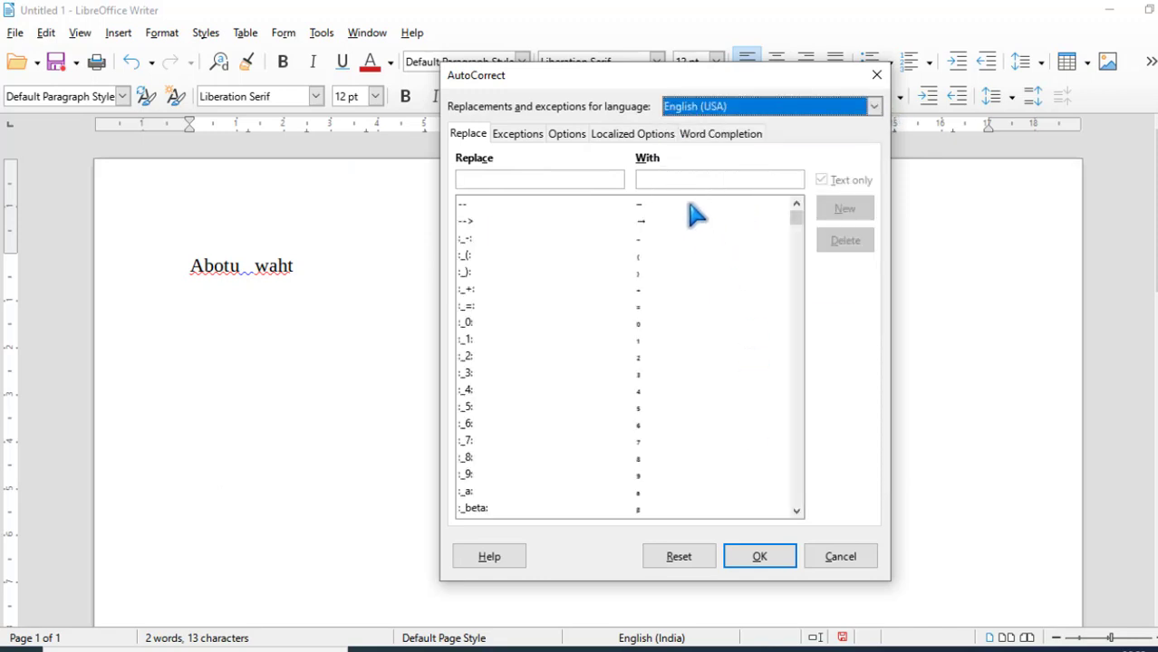
Add a replacement of "aza" with "azamgarh" to the English (USA) list, and delete that entry again.
click(538, 179)
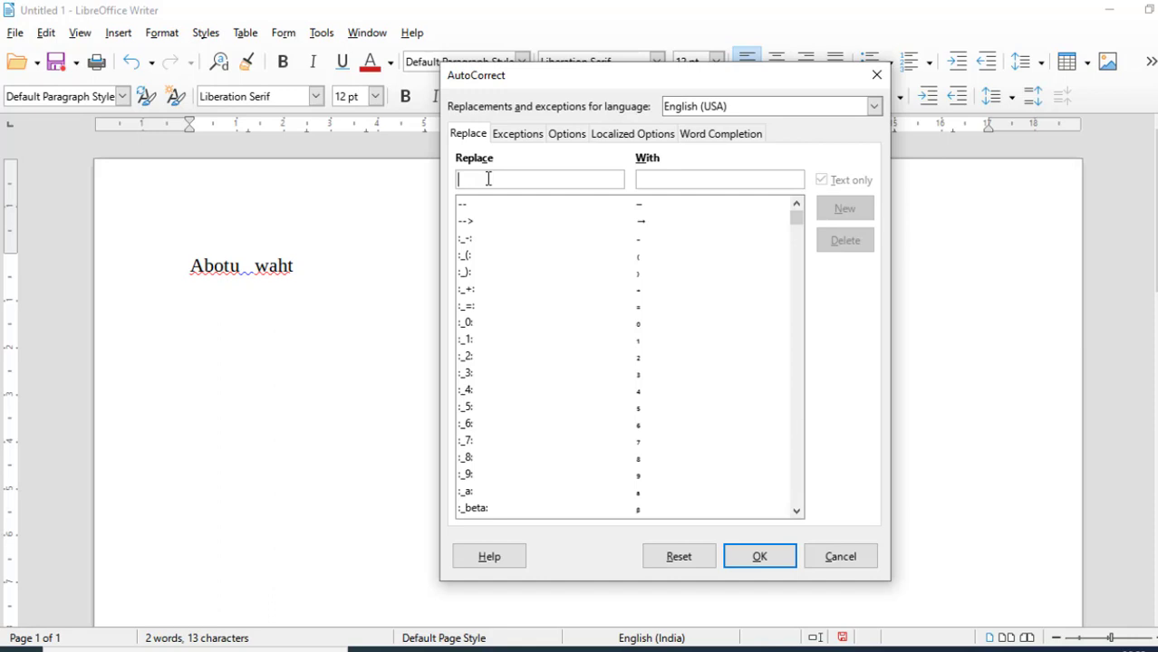
text(aza)
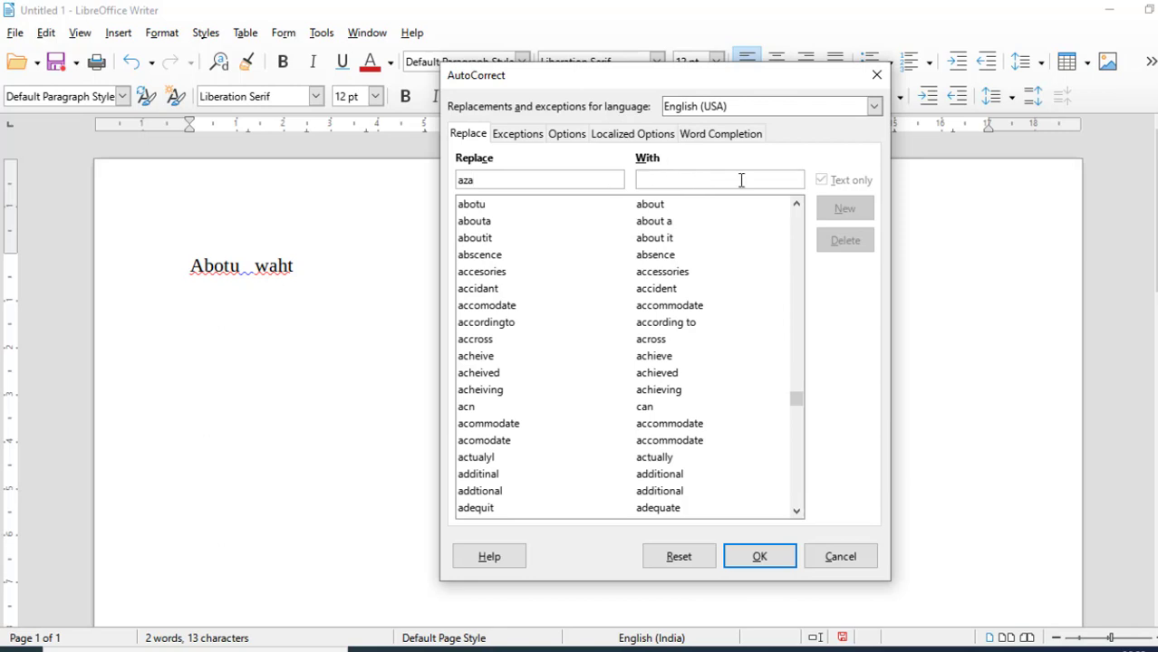
text(az)
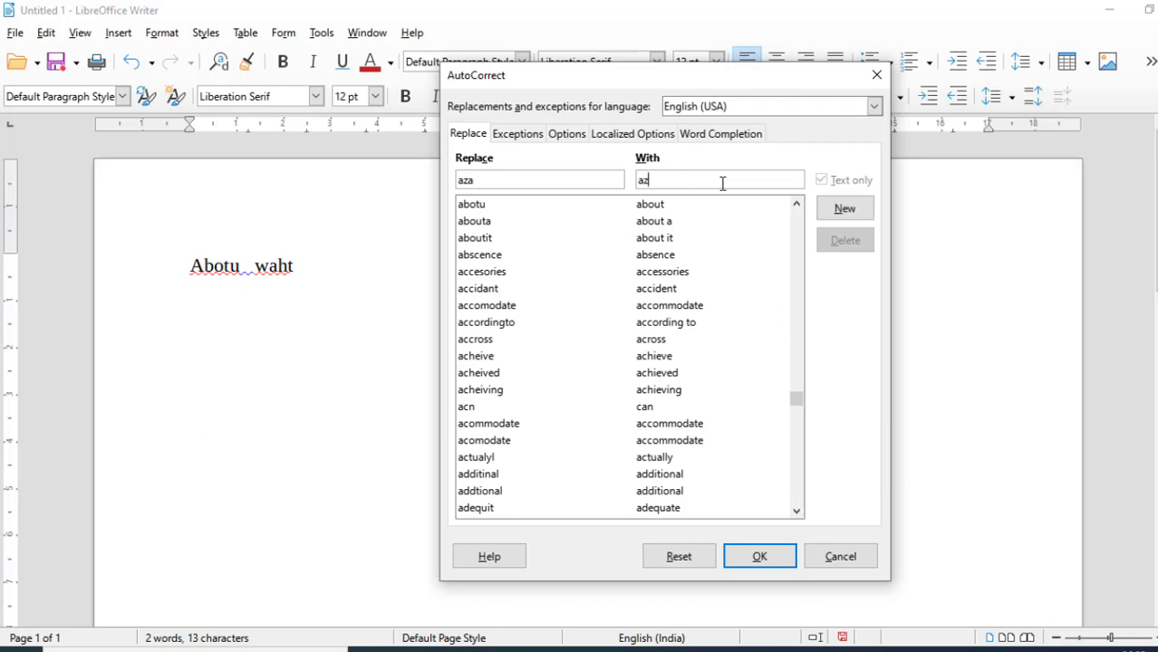
text(amgarh)
click(853, 216)
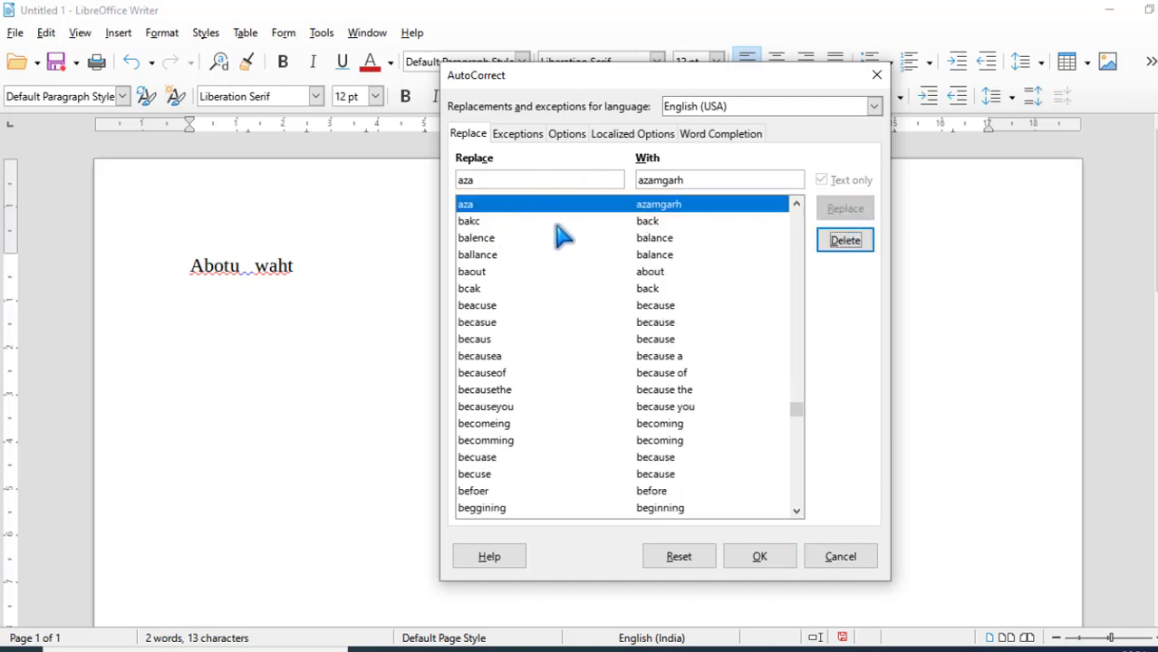
key(Return)
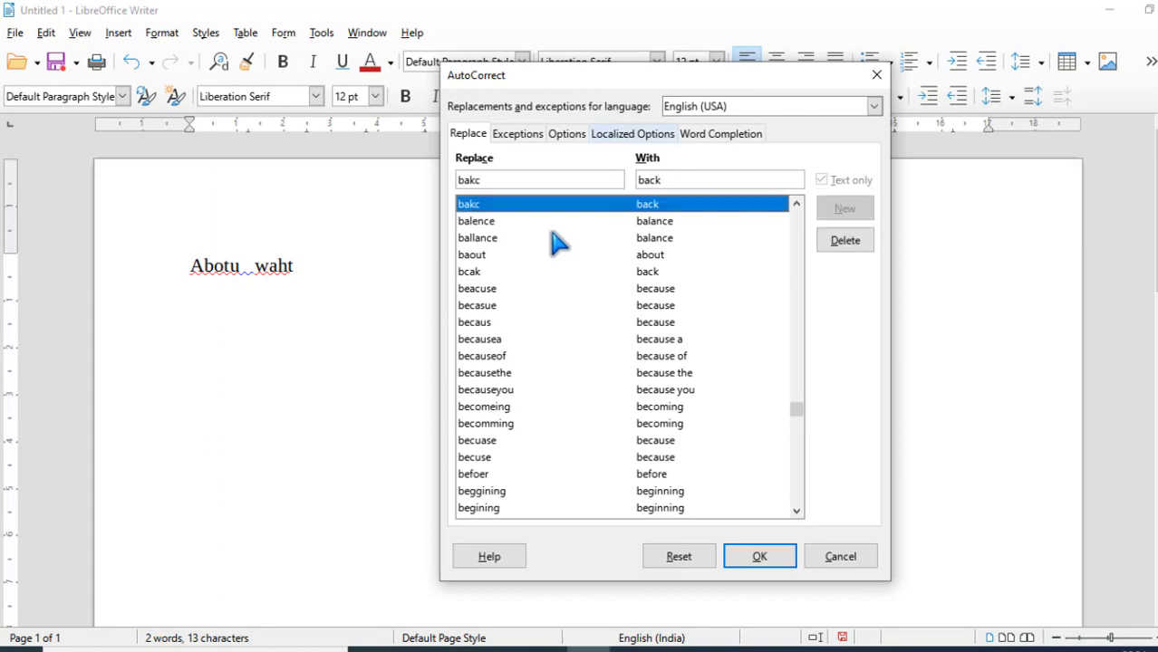
Add a new English (USA) AutoCorrect replacement of "ma" with "mau".
scroll(625, 226, up, 6)
scroll(625, 226, up, 5)
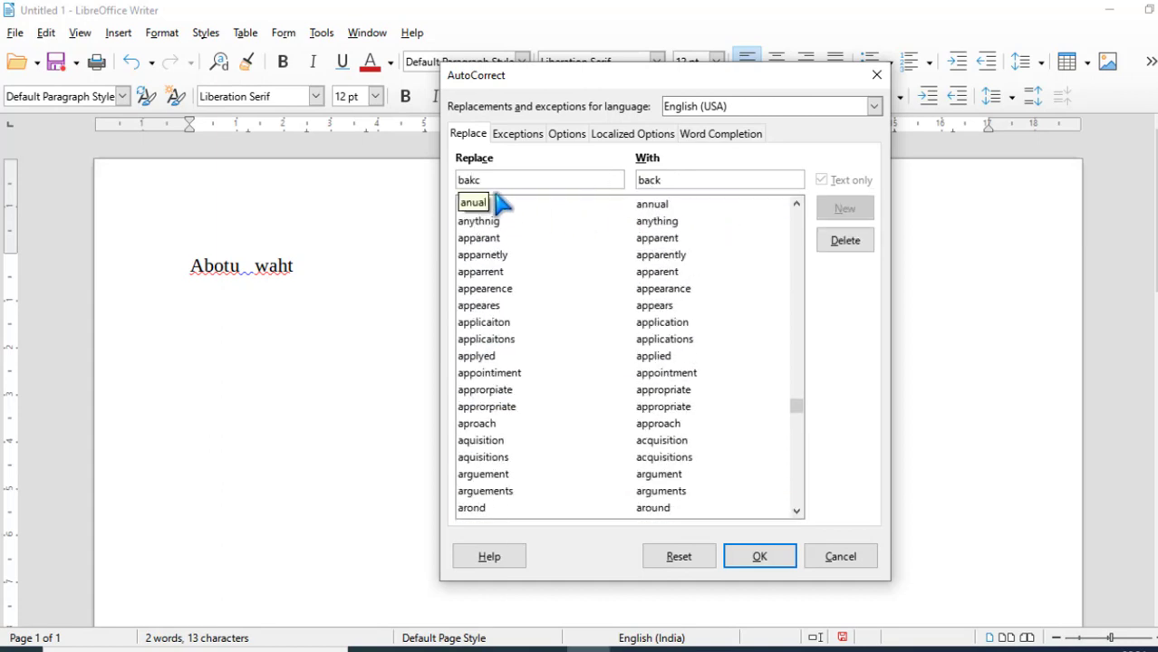
drag(525, 173, 421, 176)
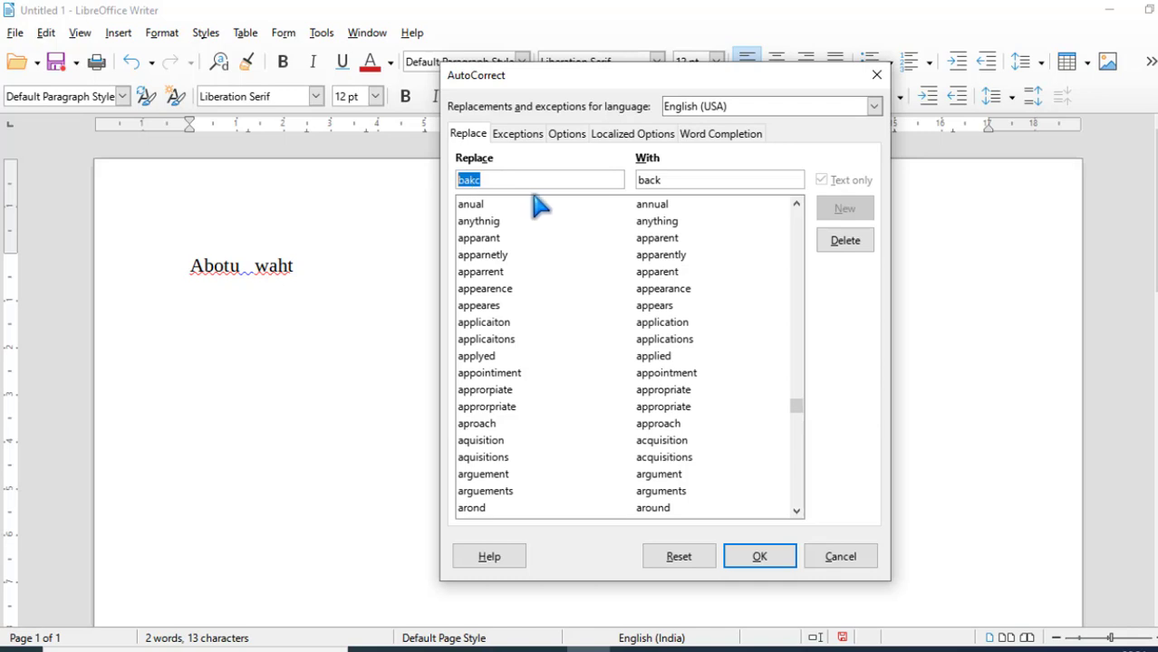
text(ma)
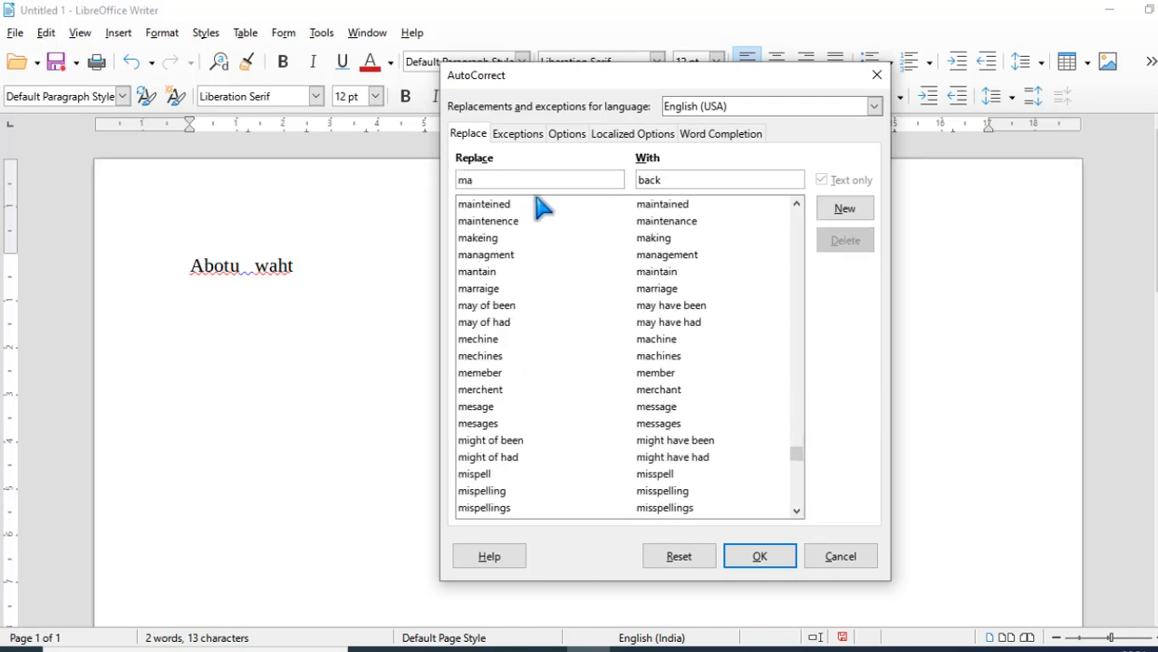
drag(688, 182, 614, 182)
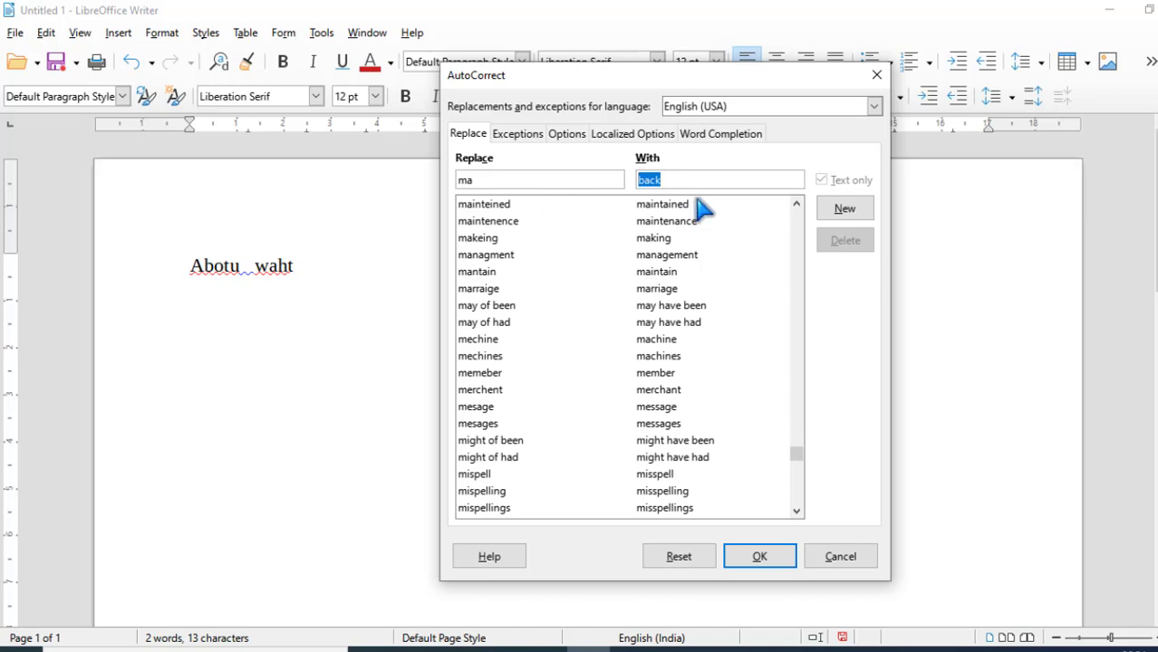
key(BackSpace)
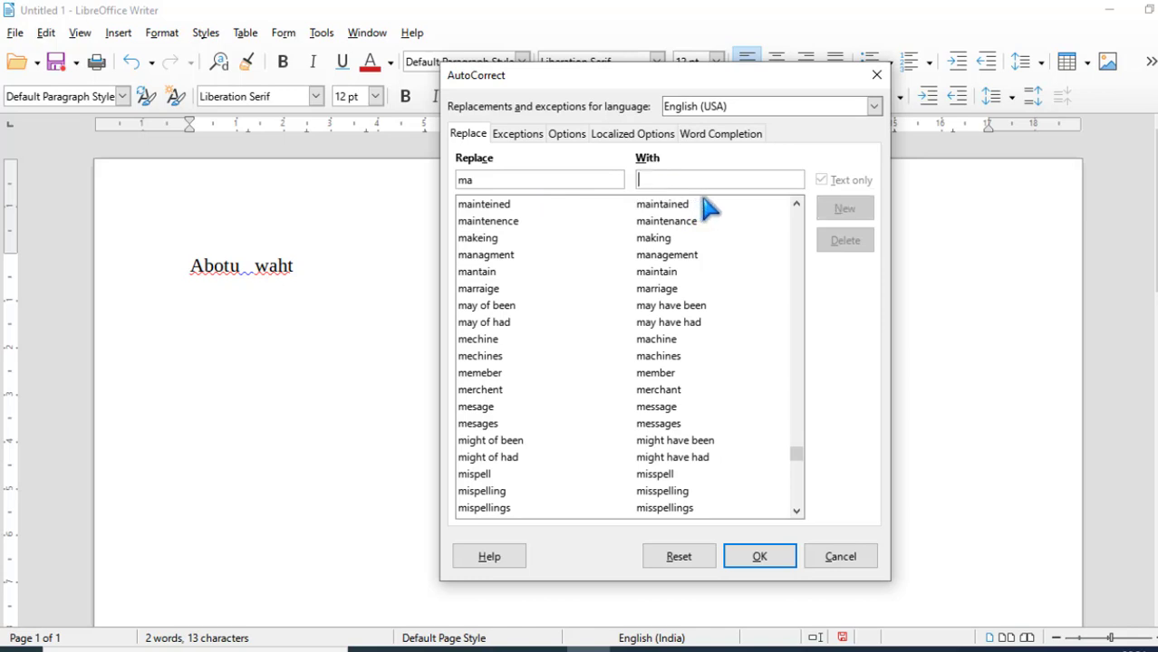
text(mau)
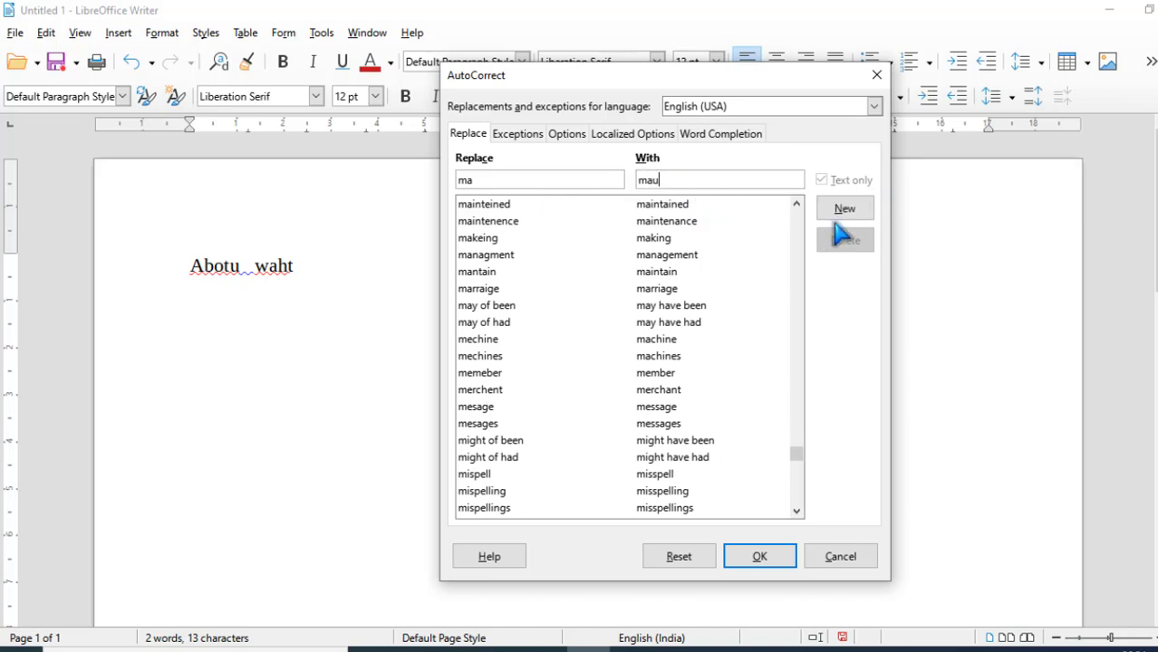
click(844, 211)
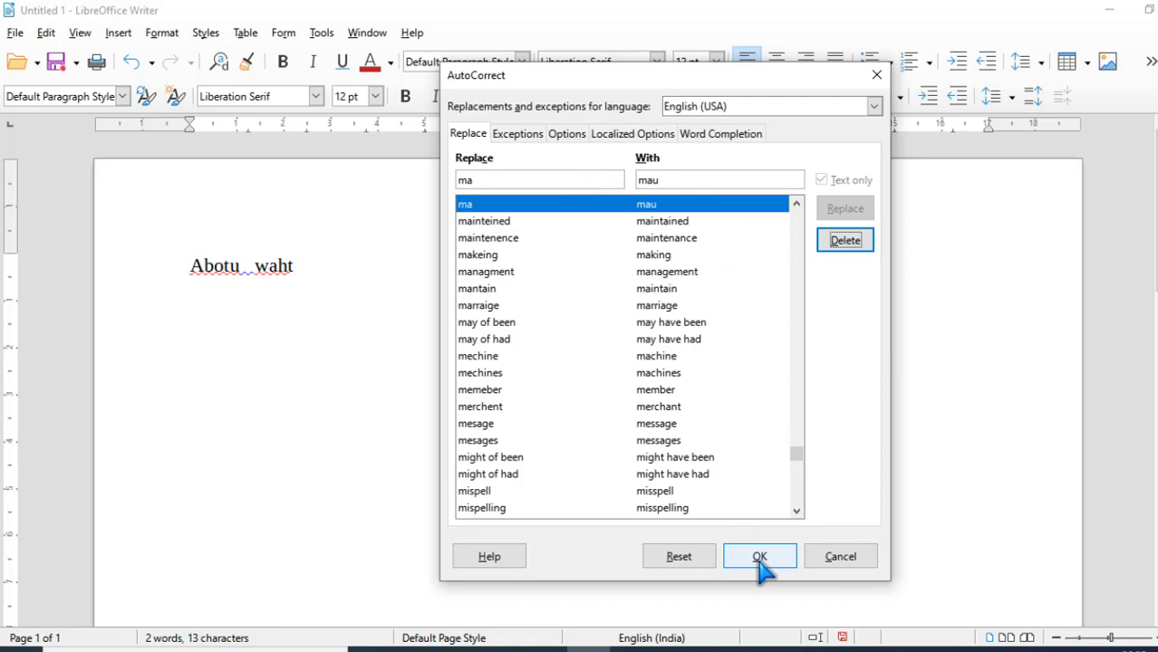
Review the "ma" entry in the replacement list and accept the AutoCorrect settings.
click(587, 253)
click(590, 239)
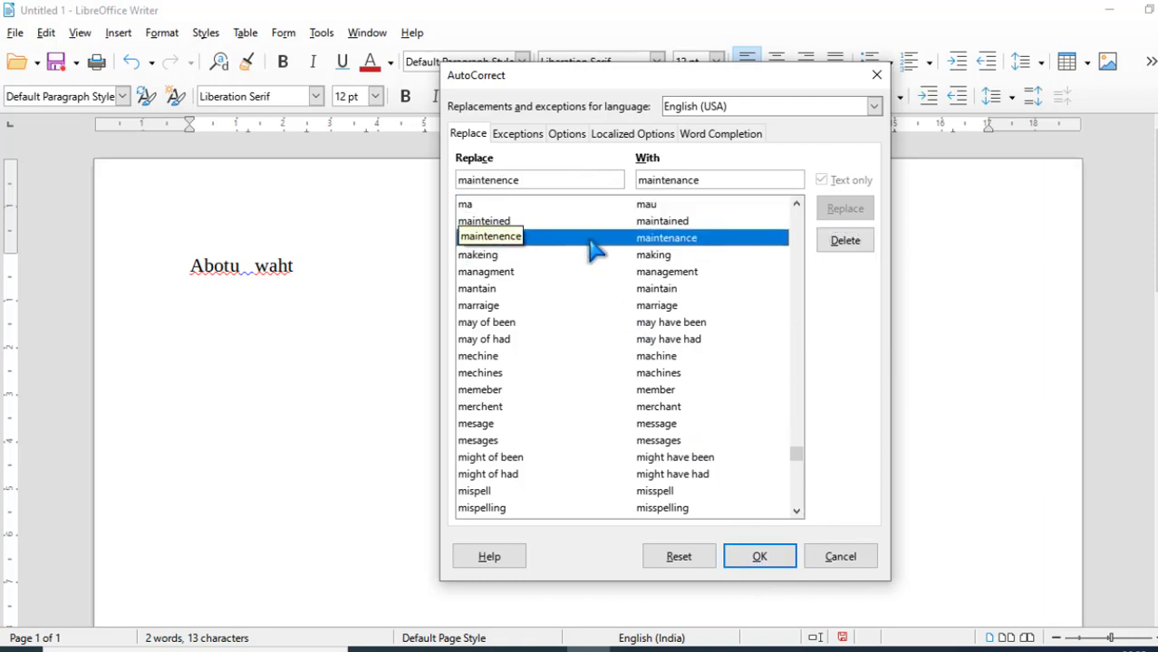
click(642, 207)
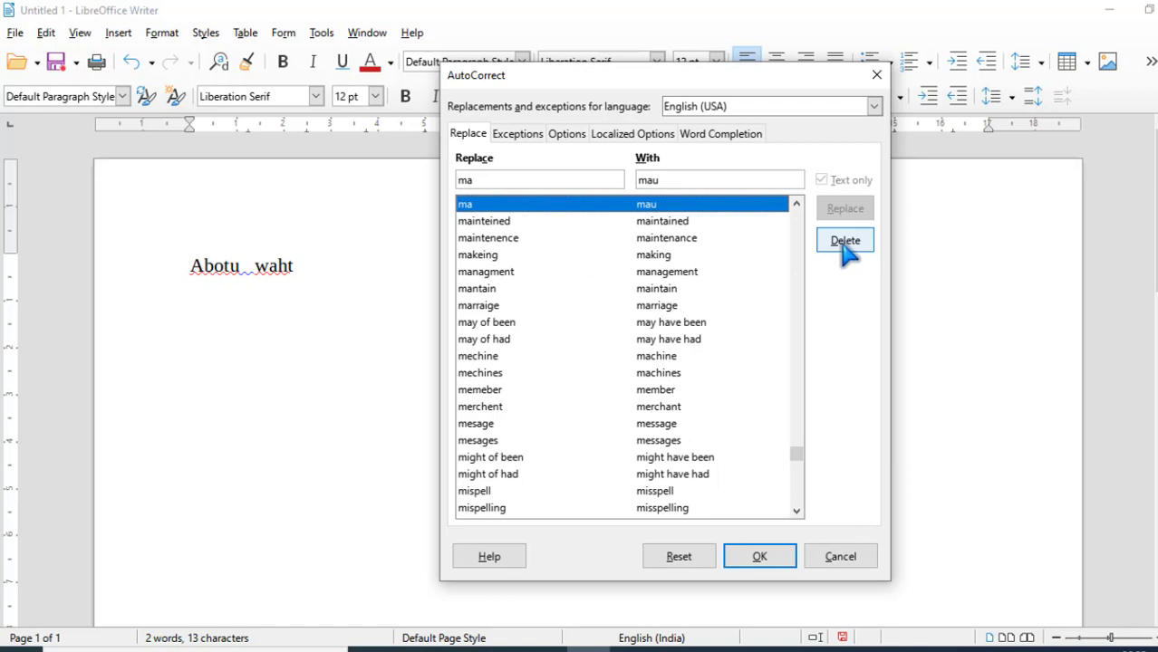
click(761, 557)
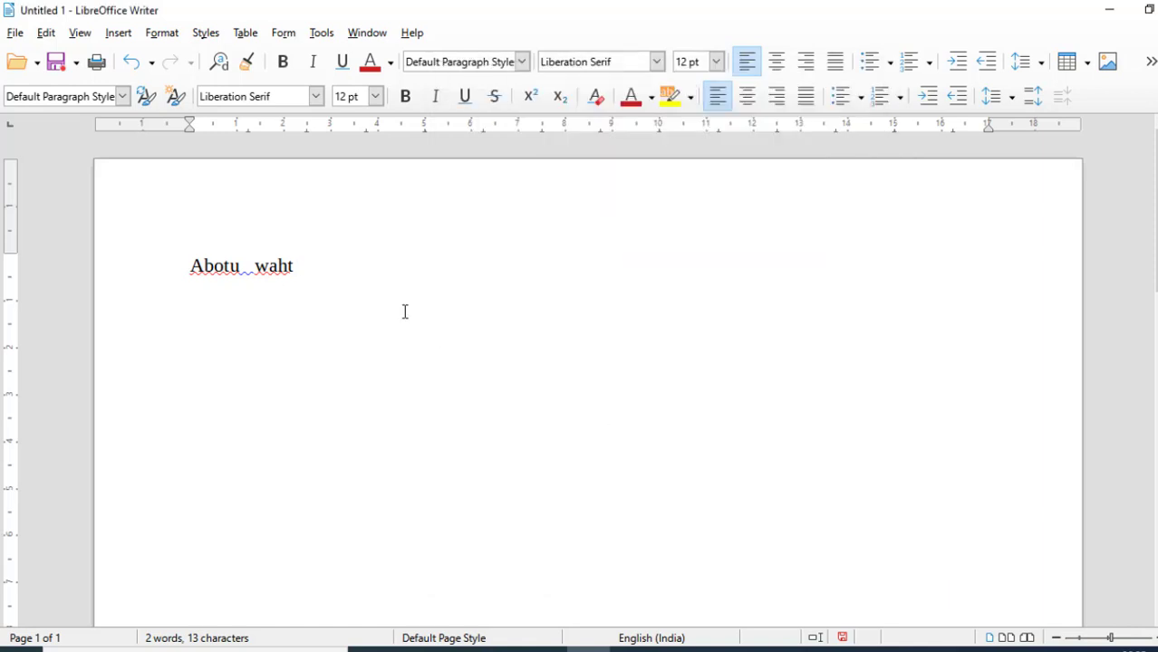
Start a new paragraph two lines below "Abotu waht", enter "aza" as a test and erase it.
key(Return)
key(Return)
text(aza)
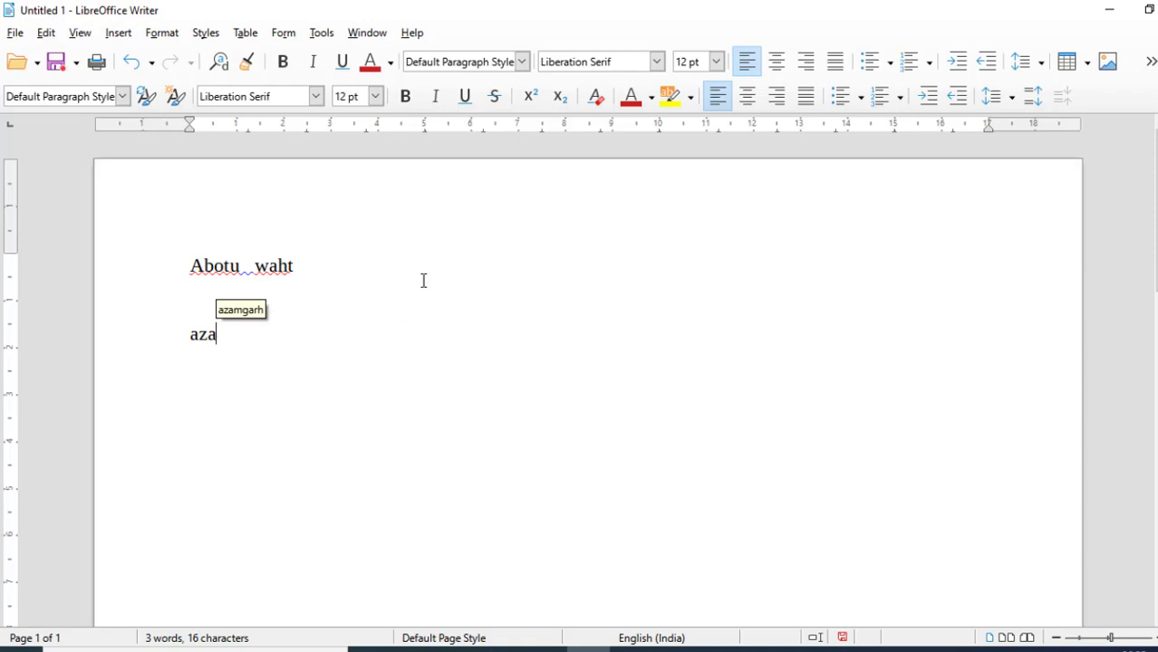
key(BackSpace)
key(BackSpace)
key(BackSpace)
key(BackSpace)
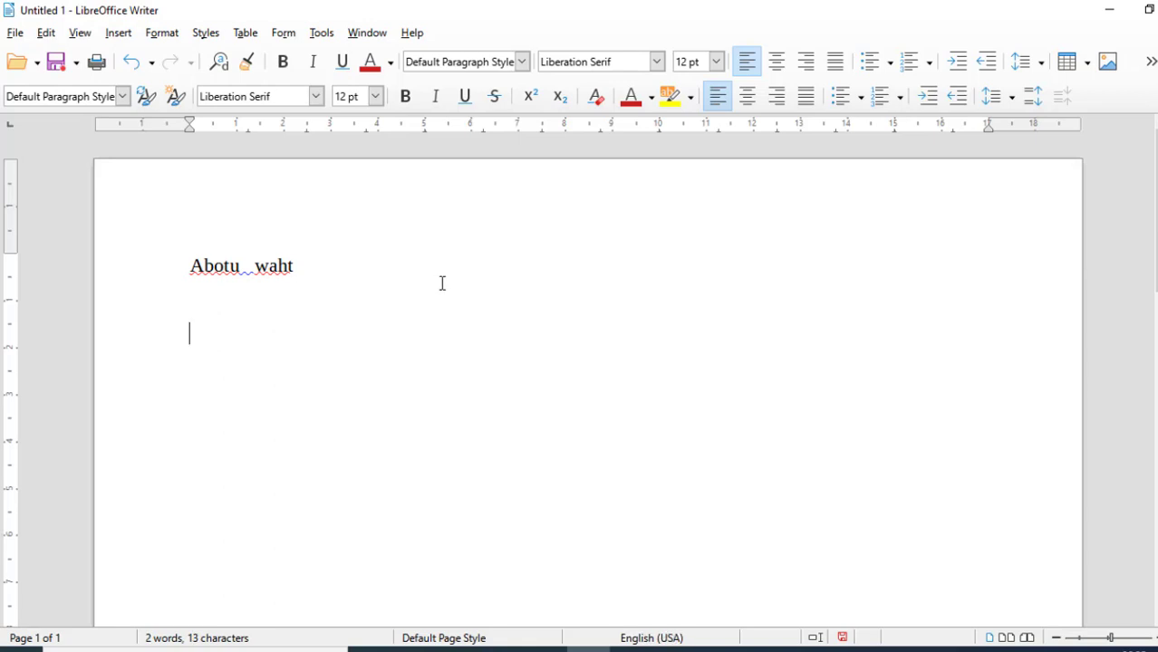
Enter "mau" in the empty paragraph below "Abotu waht".
text(mau)
click(322, 34)
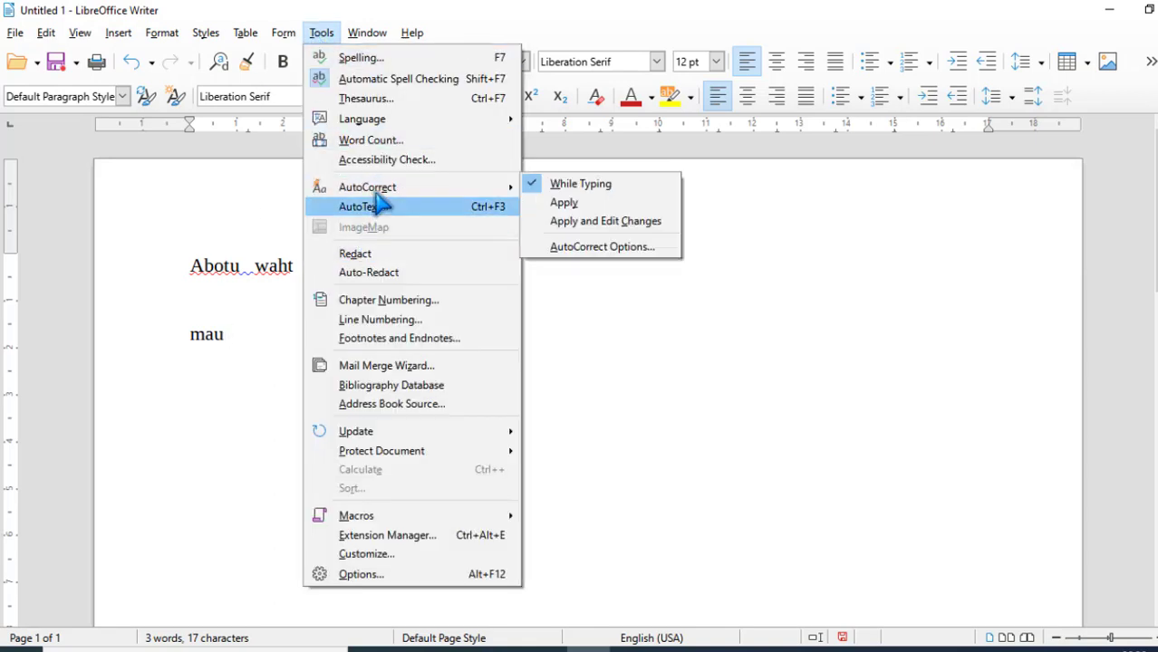
click(277, 343)
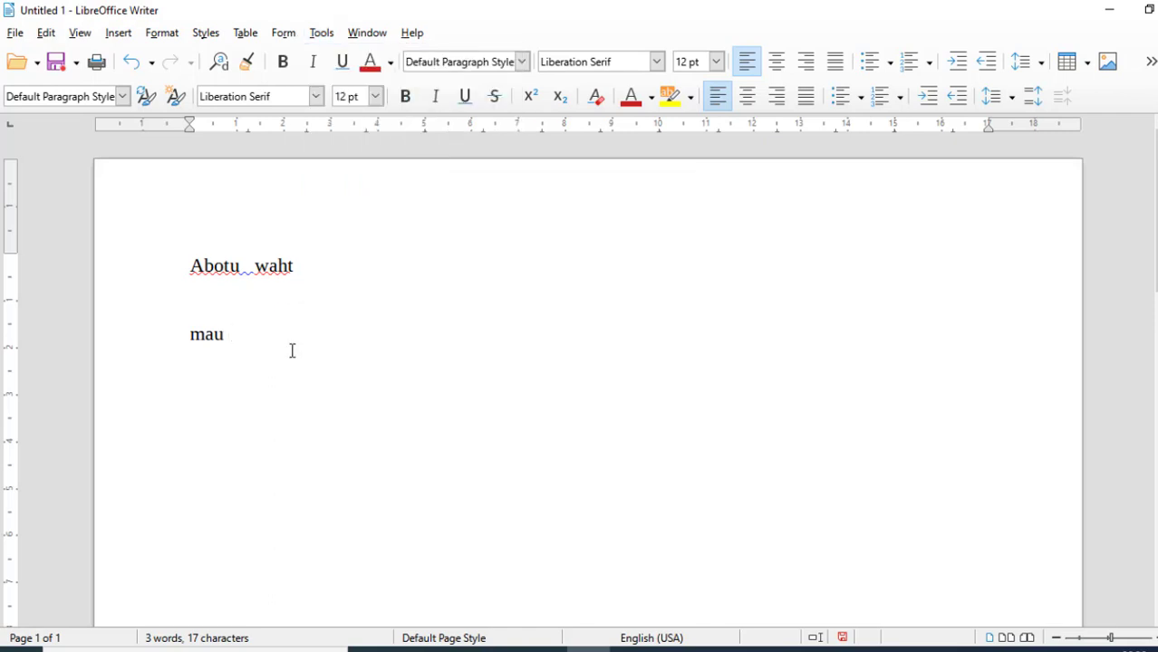
Start a new paragraph two lines below "mau" and enter "alinagar" there.
key(Return)
key(Return)
text(a)
key(BackSpace)
text(alin)
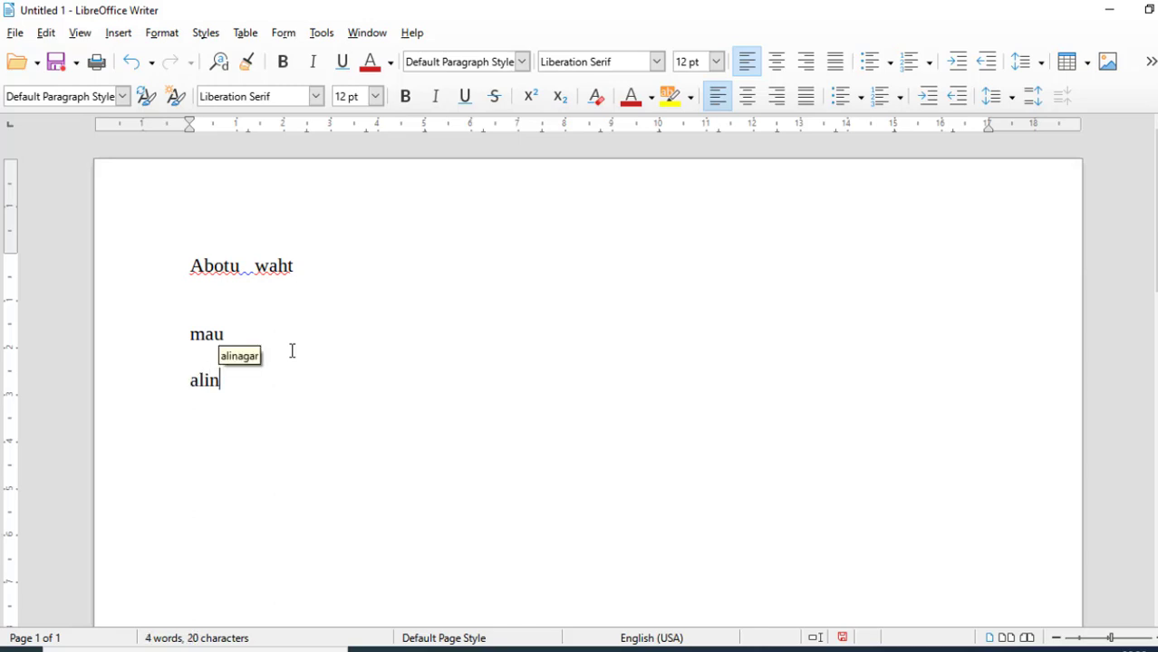
text(agar)
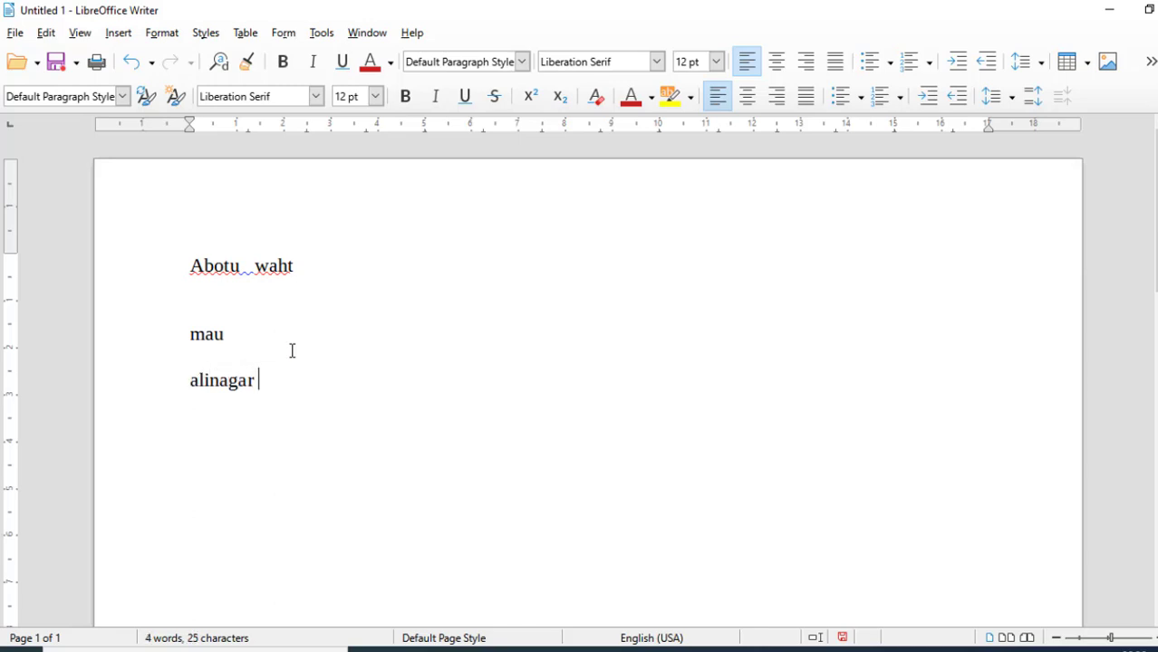
Add a new English (USA) AutoCorrect replacement of "ali" with "alinagar" and accept the settings.
click(321, 35)
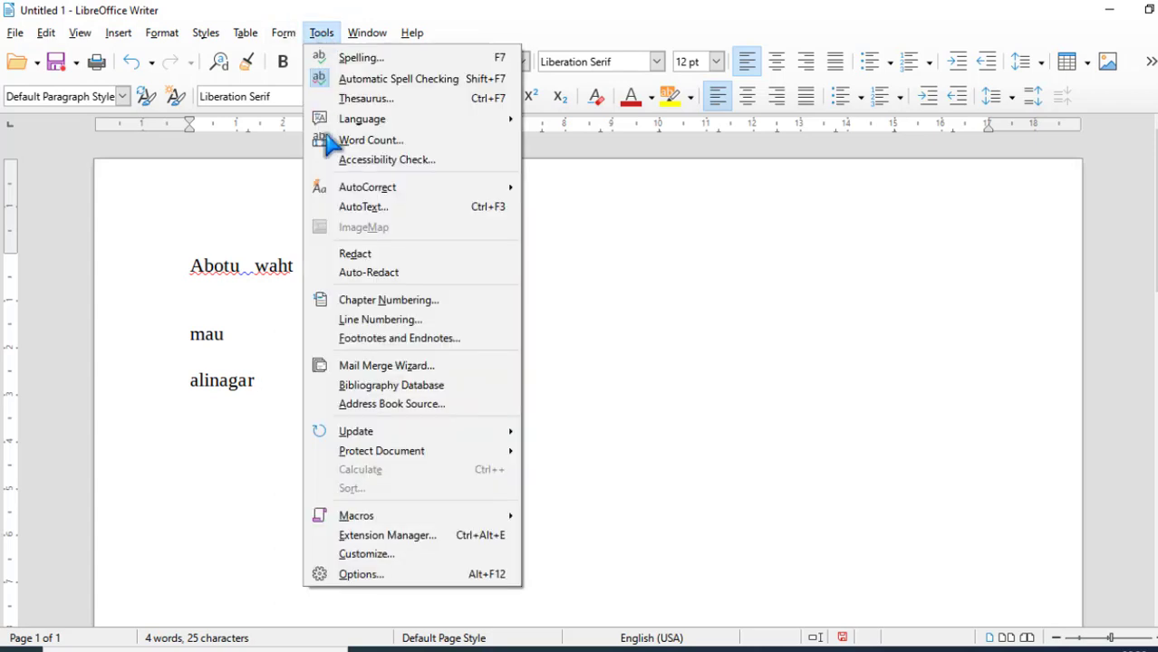
mouse_move(426, 189)
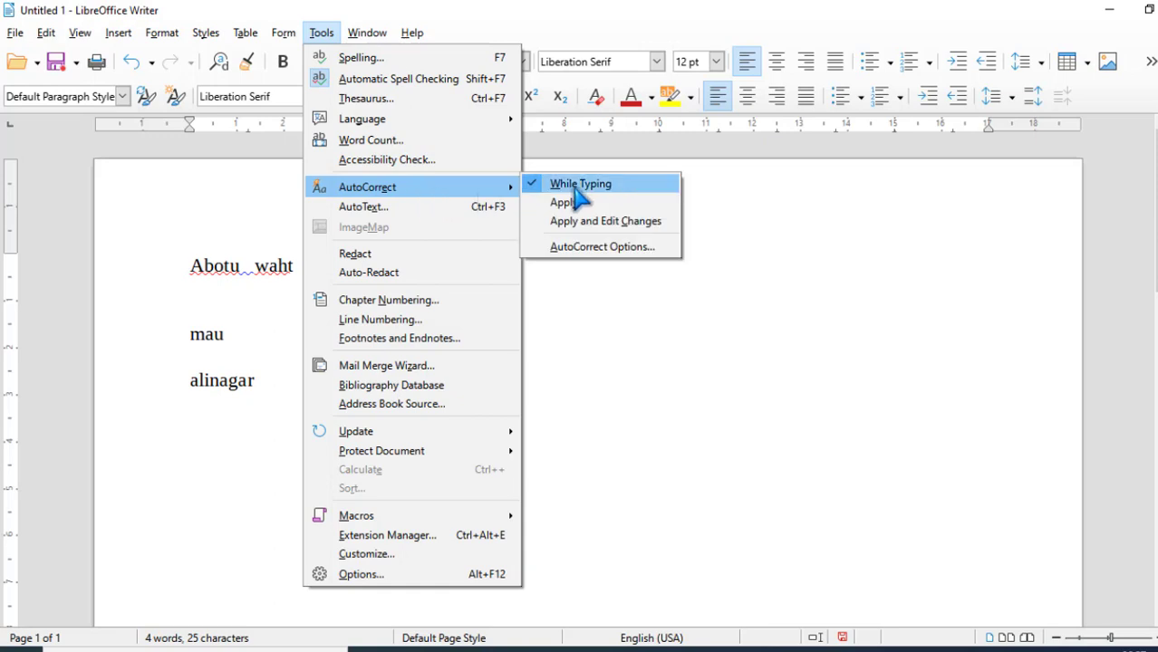
click(591, 248)
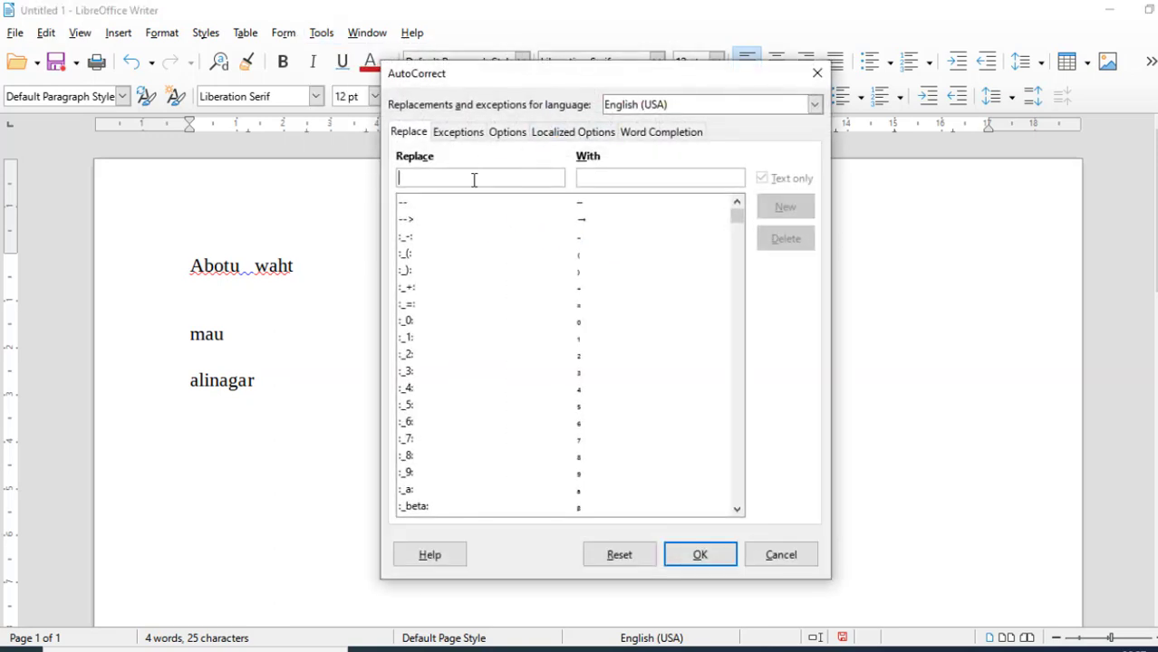
text(ali)
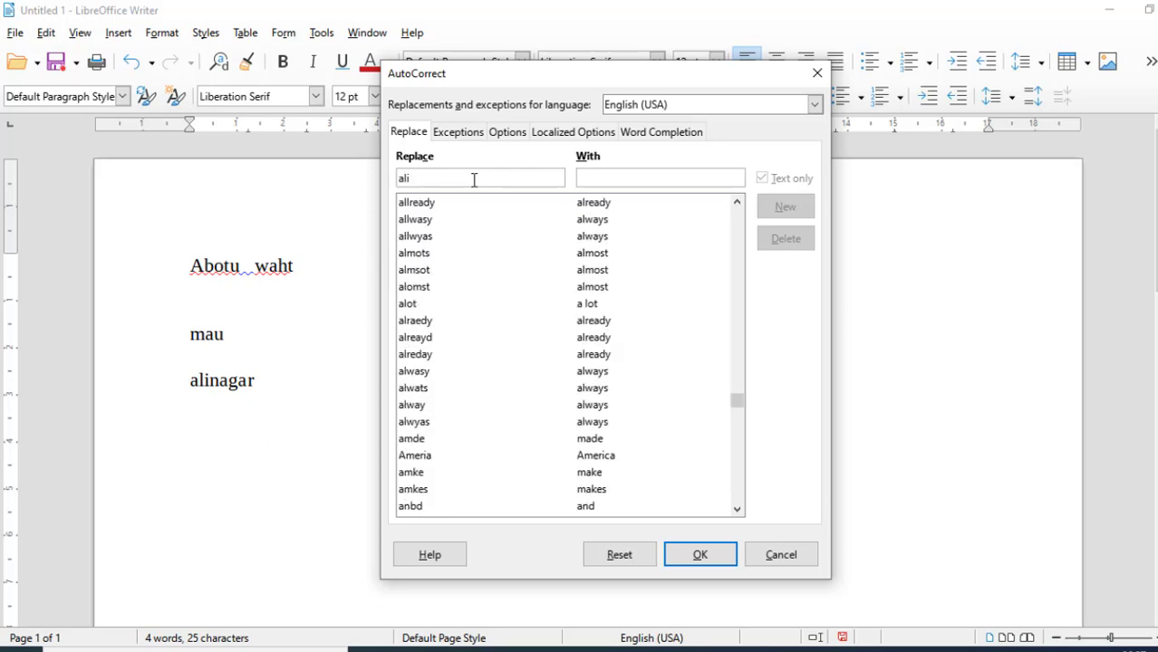
click(617, 178)
text(ali)
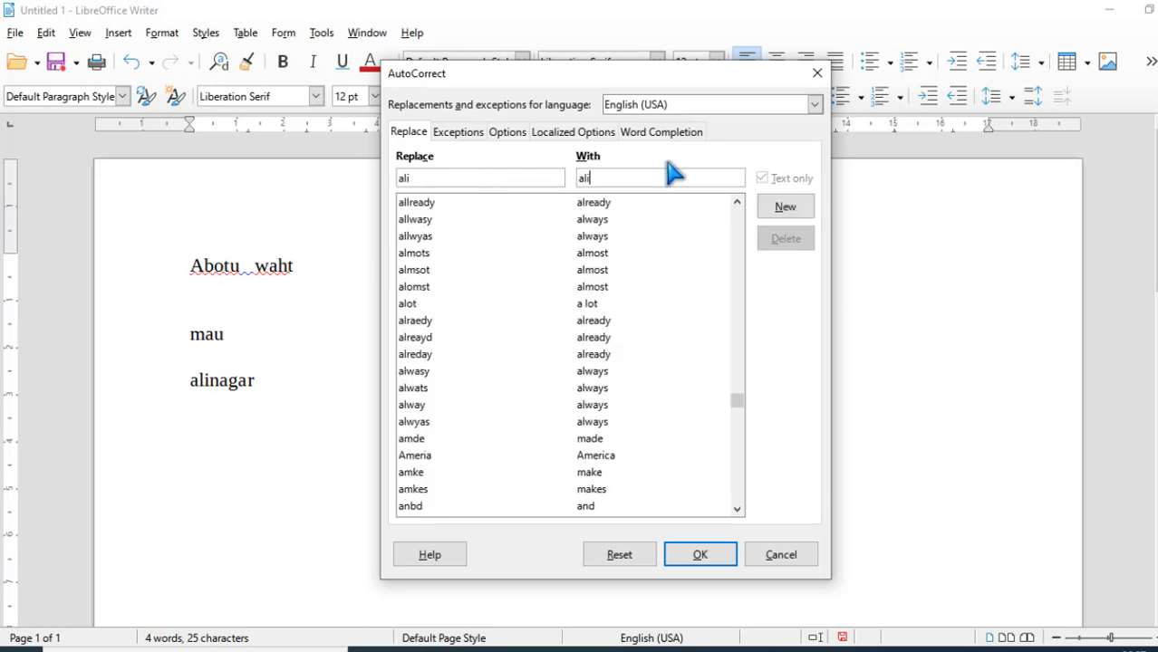
text(nagr)
text(agar)
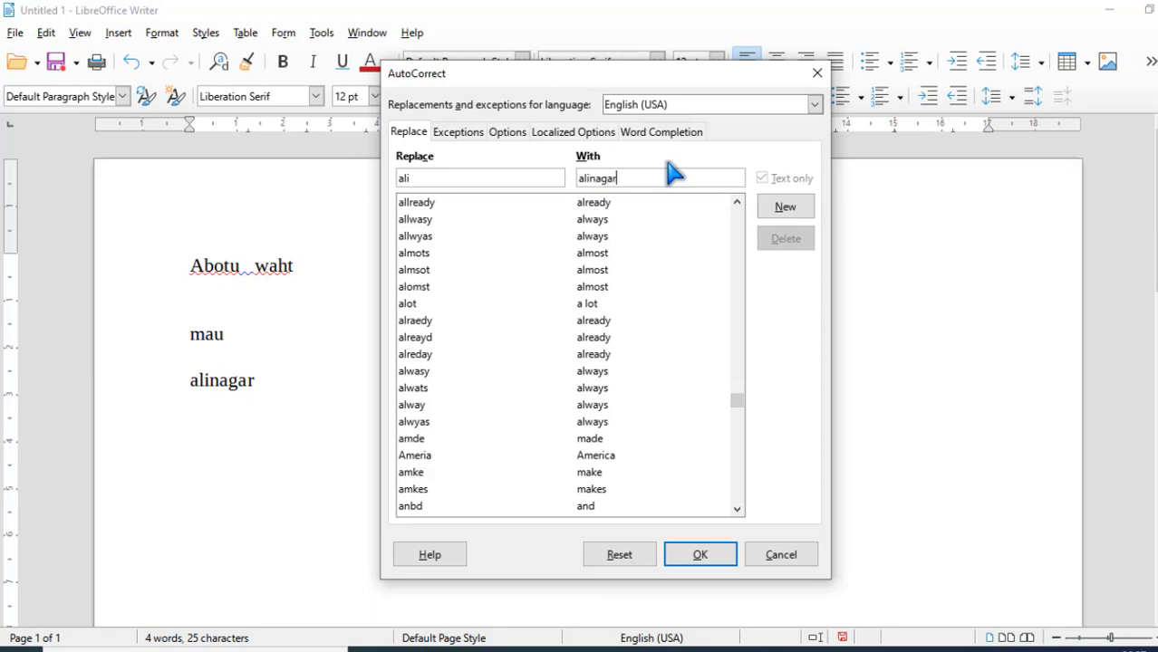
click(763, 209)
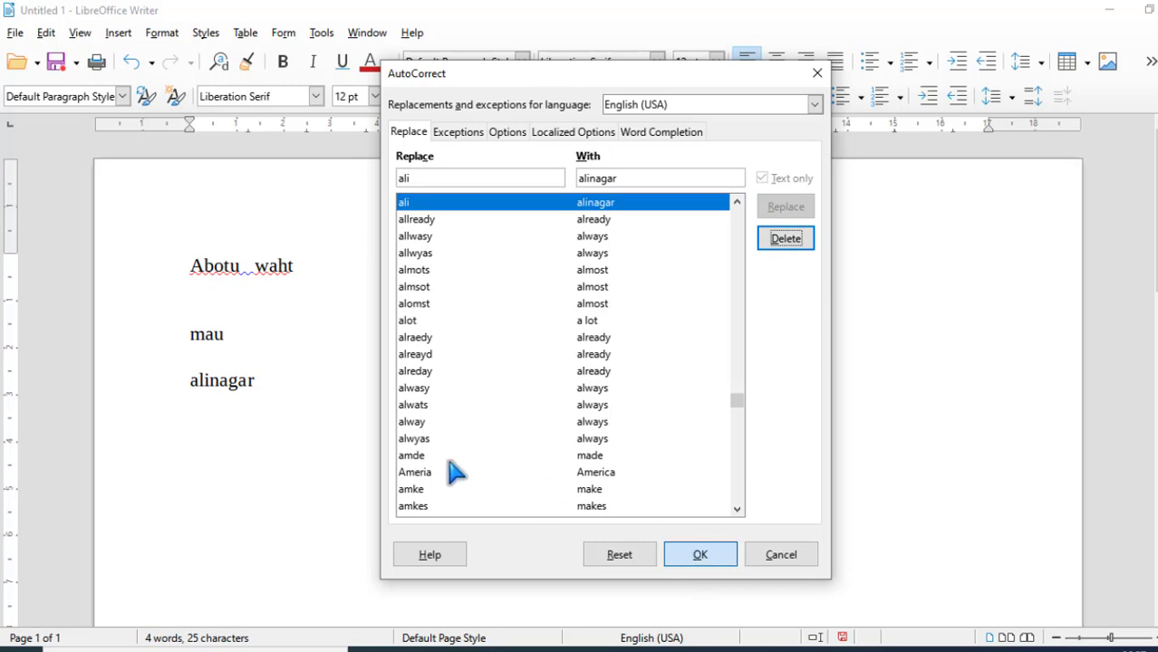
click(708, 549)
Delete the word "alinagar" below "mau" and enter it again in the same paragraph.
drag(260, 380, 152, 375)
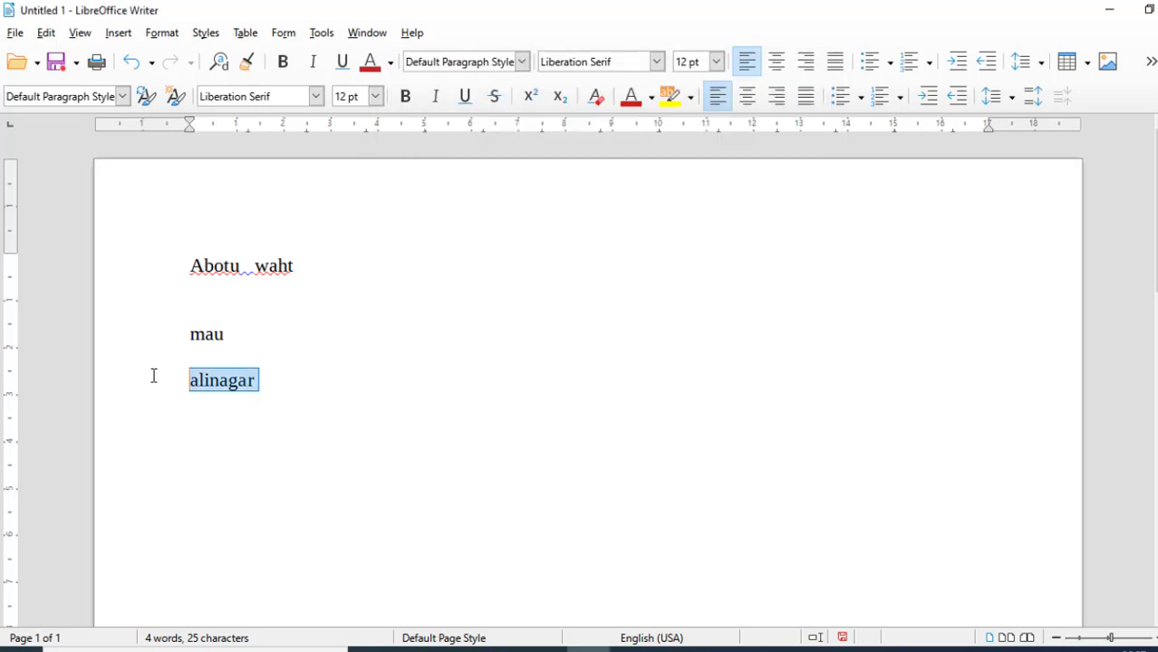
key(Delete)
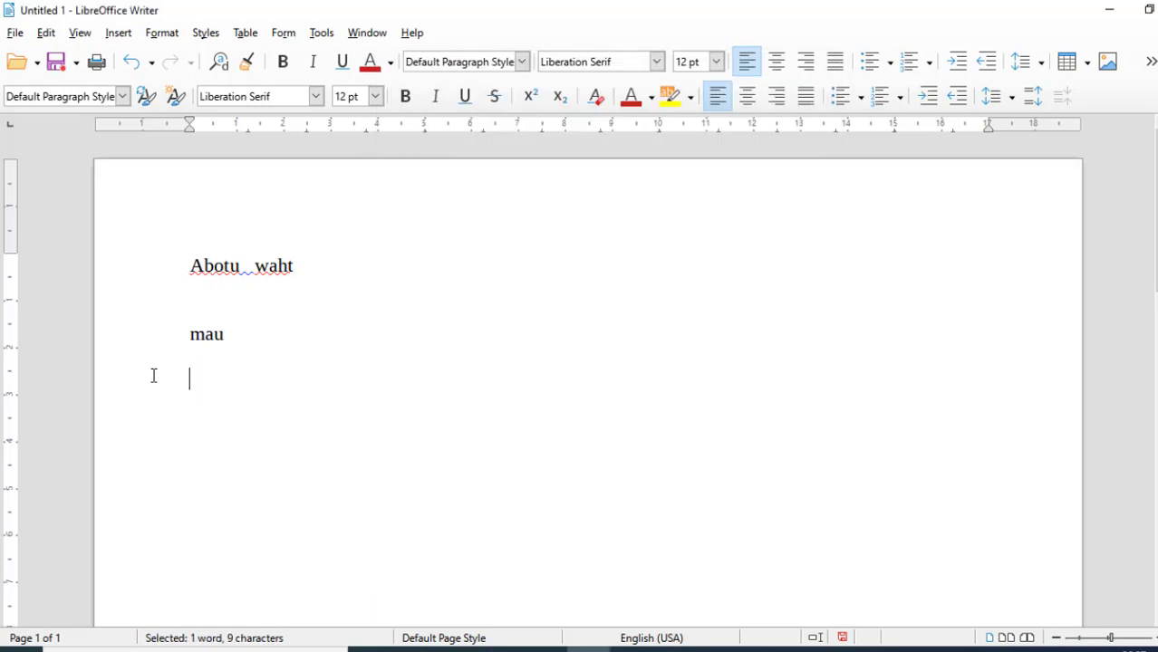
text(al)
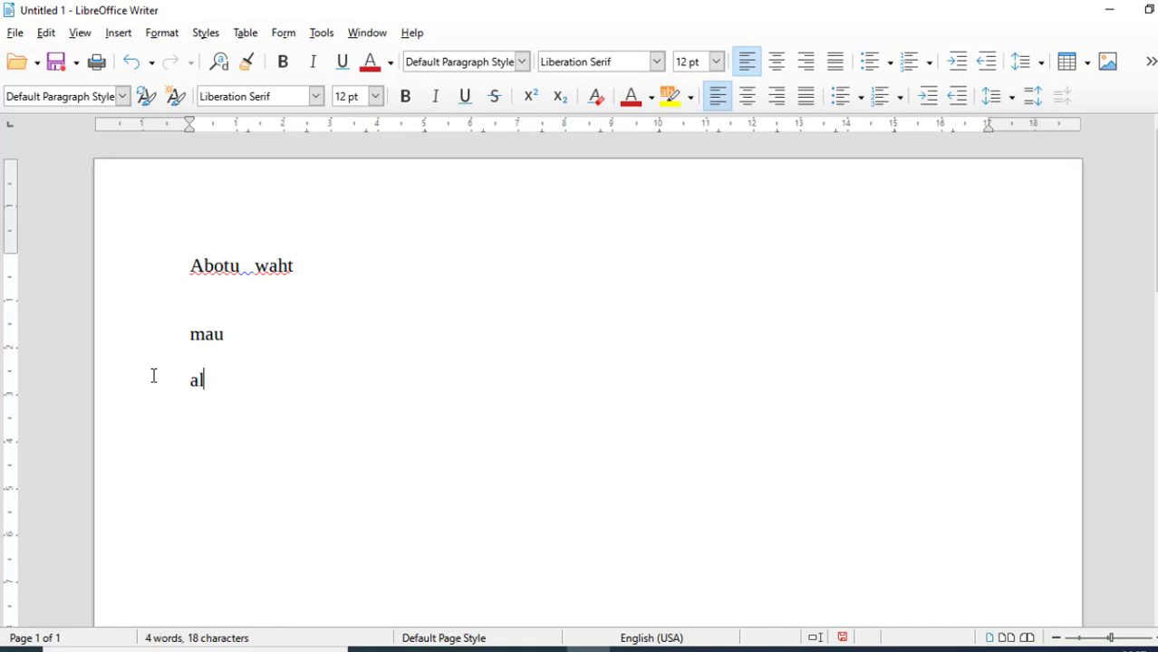
text(inagar)
Insert the "Elegant, with Name" AutoText from the Business Cards, Work category after "alinagar".
click(323, 34)
mouse_move(381, 187)
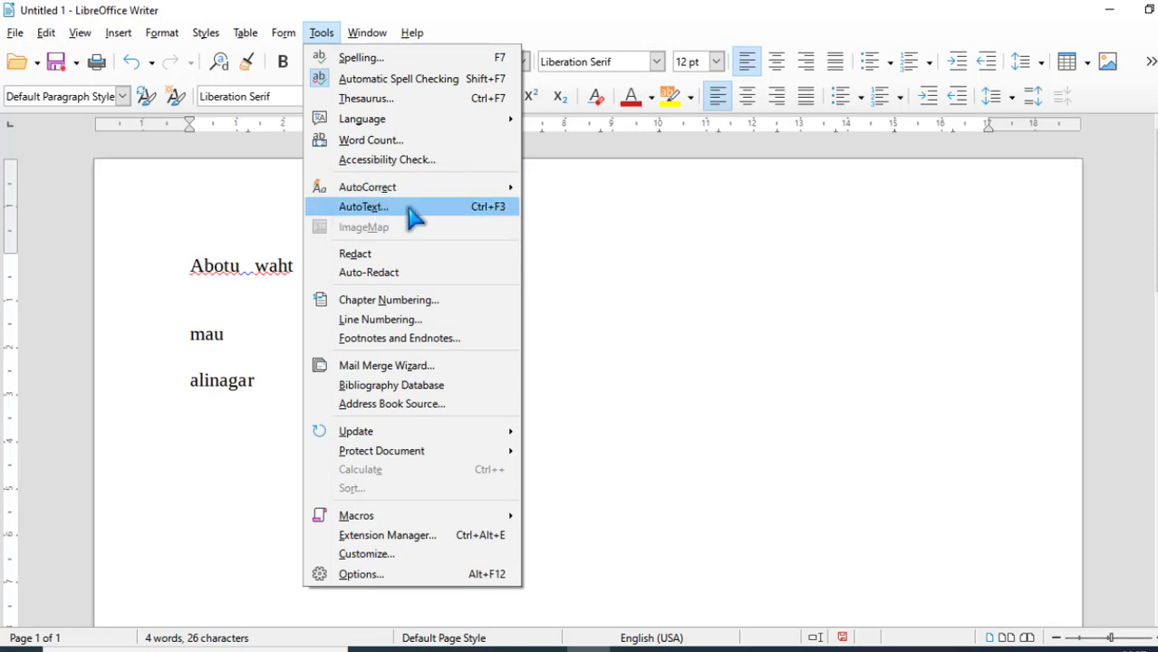
click(412, 217)
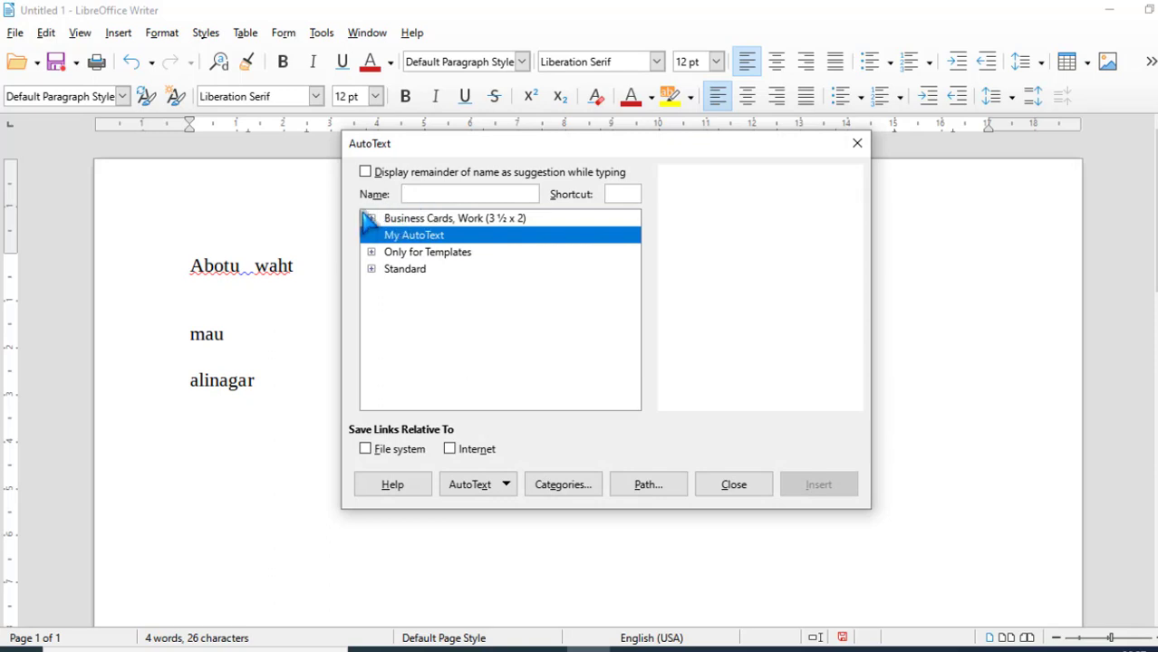
click(372, 219)
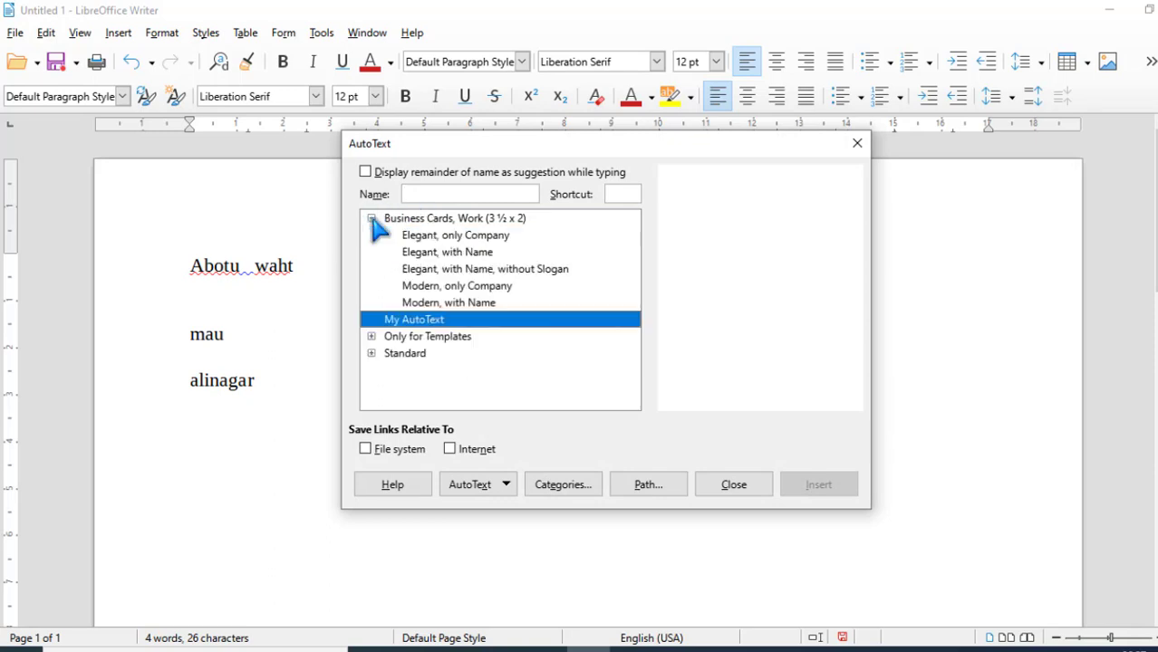
click(461, 239)
click(510, 253)
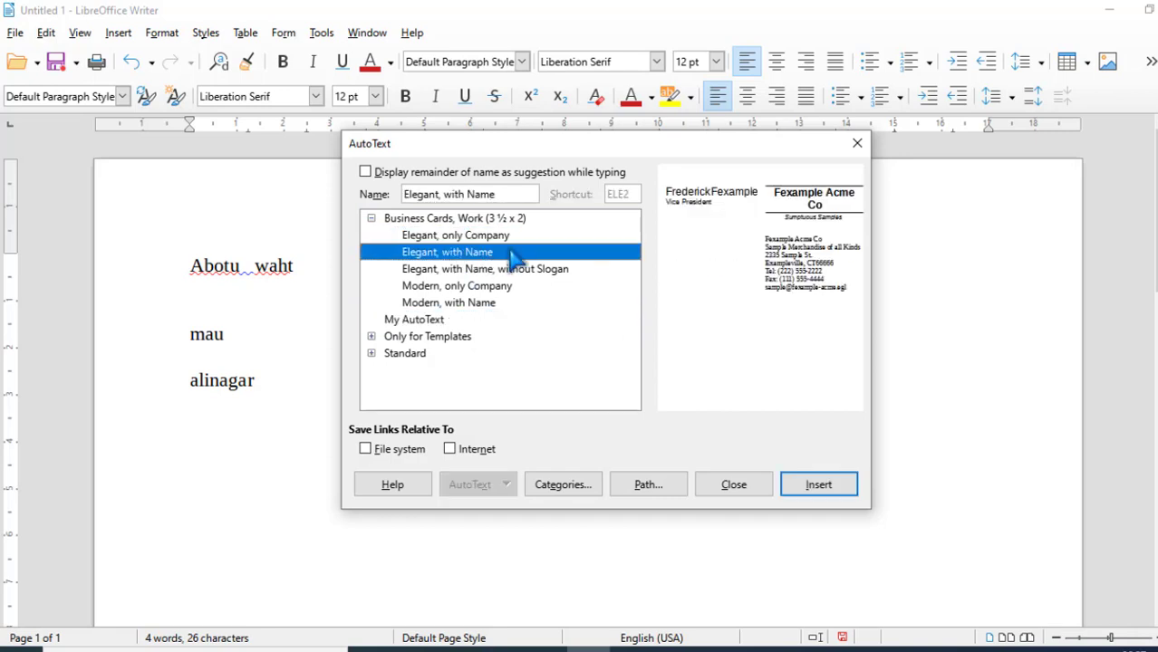
click(514, 238)
click(505, 252)
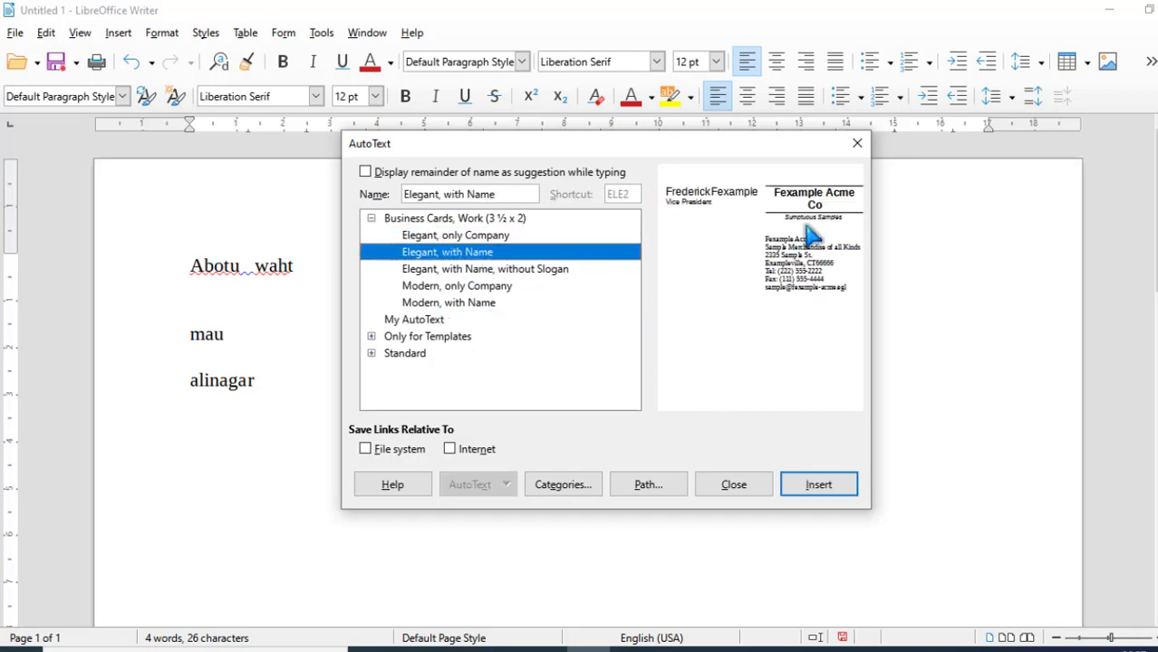
click(819, 489)
scroll(663, 346, down, 3)
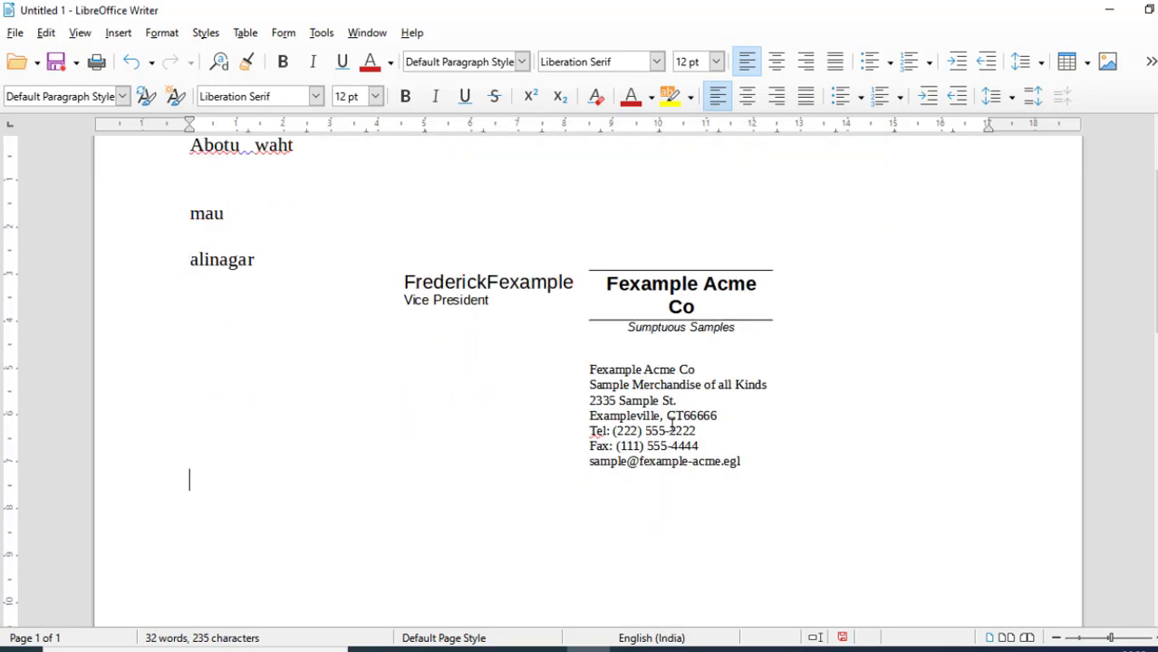
Replace the "Sample Merchandise of all Kinds" line of the inserted business card with "gfgfdg".
click(322, 33)
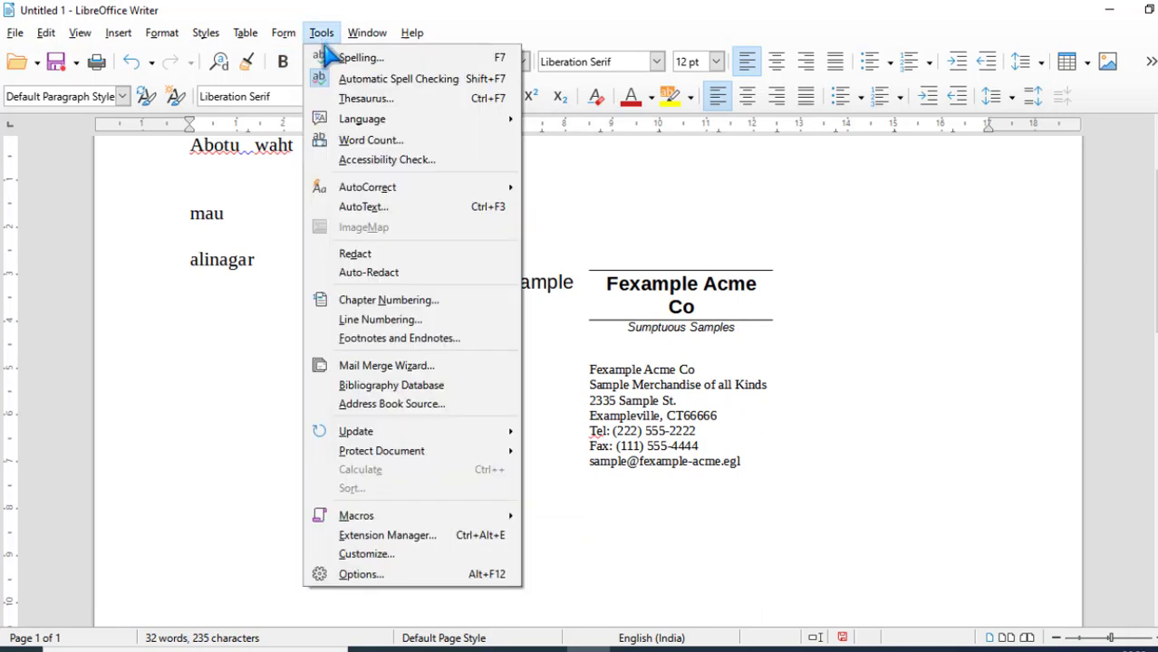
click(657, 351)
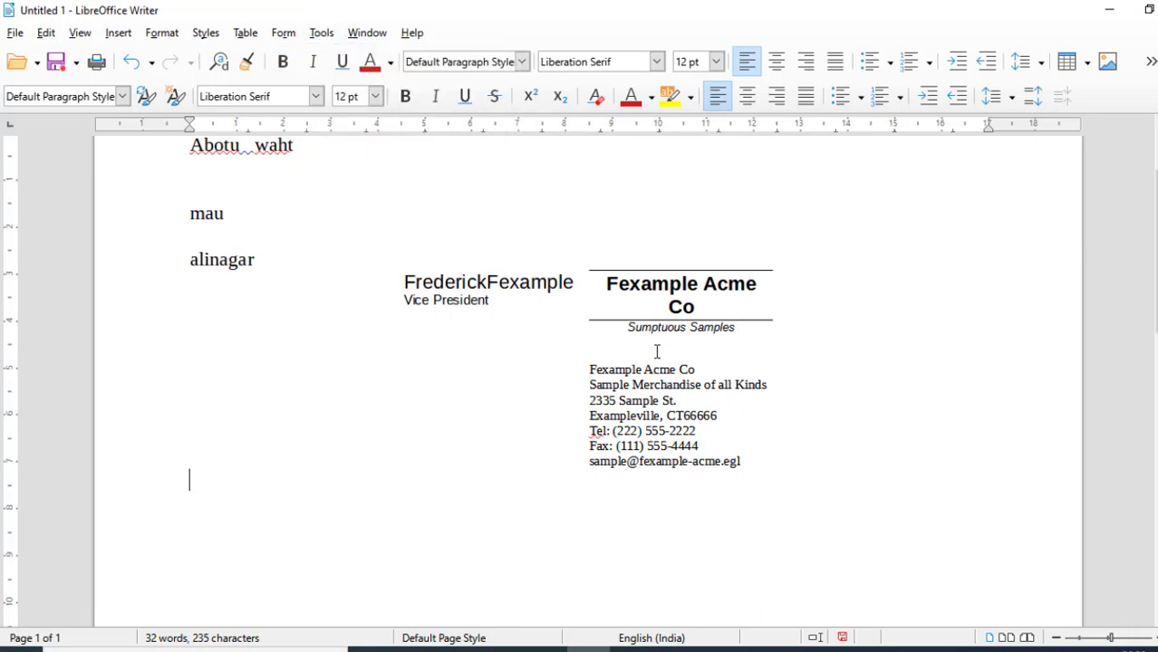
click(668, 398)
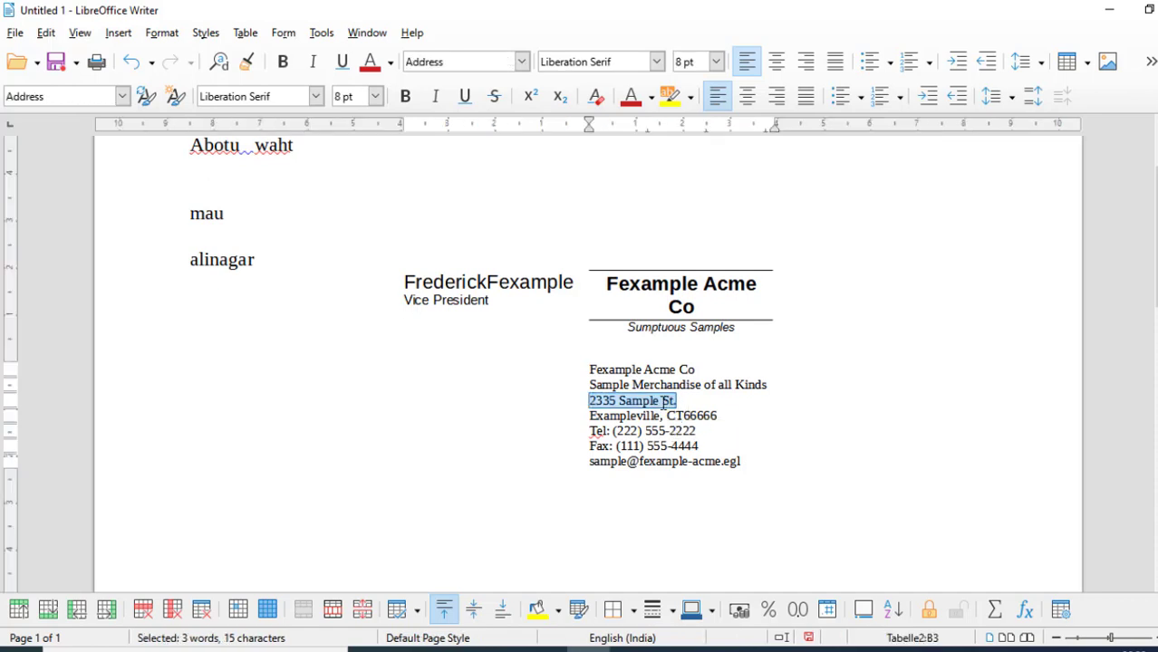
click(686, 382)
text(g)
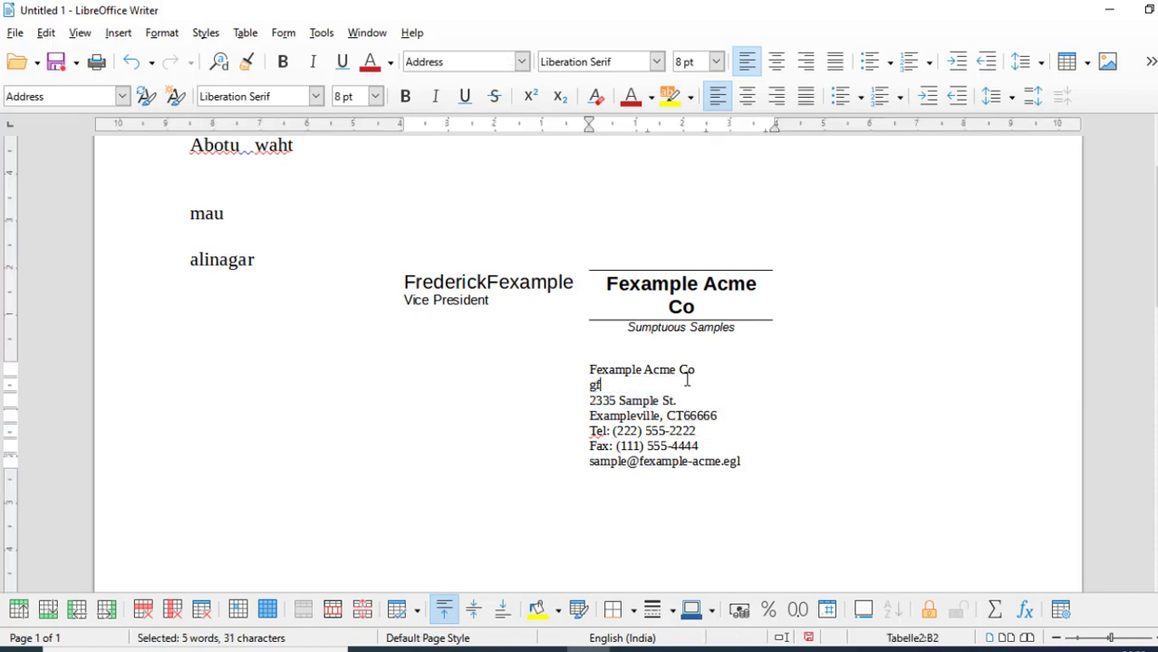
text(fgfdg)
click(645, 430)
click(666, 297)
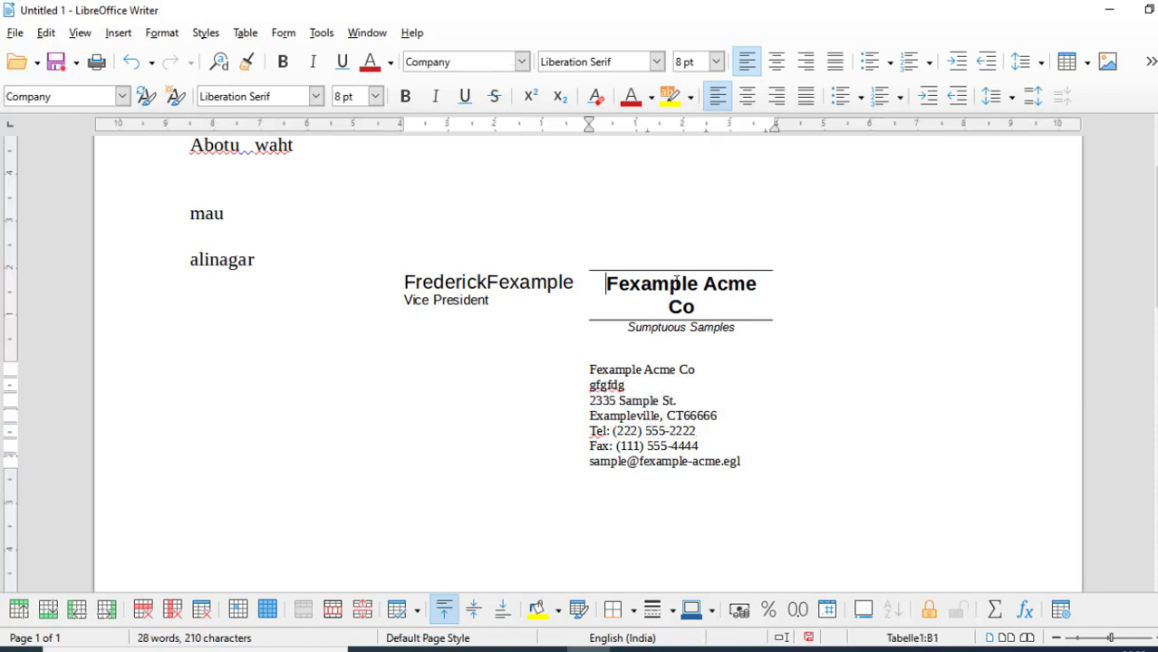
key(Left)
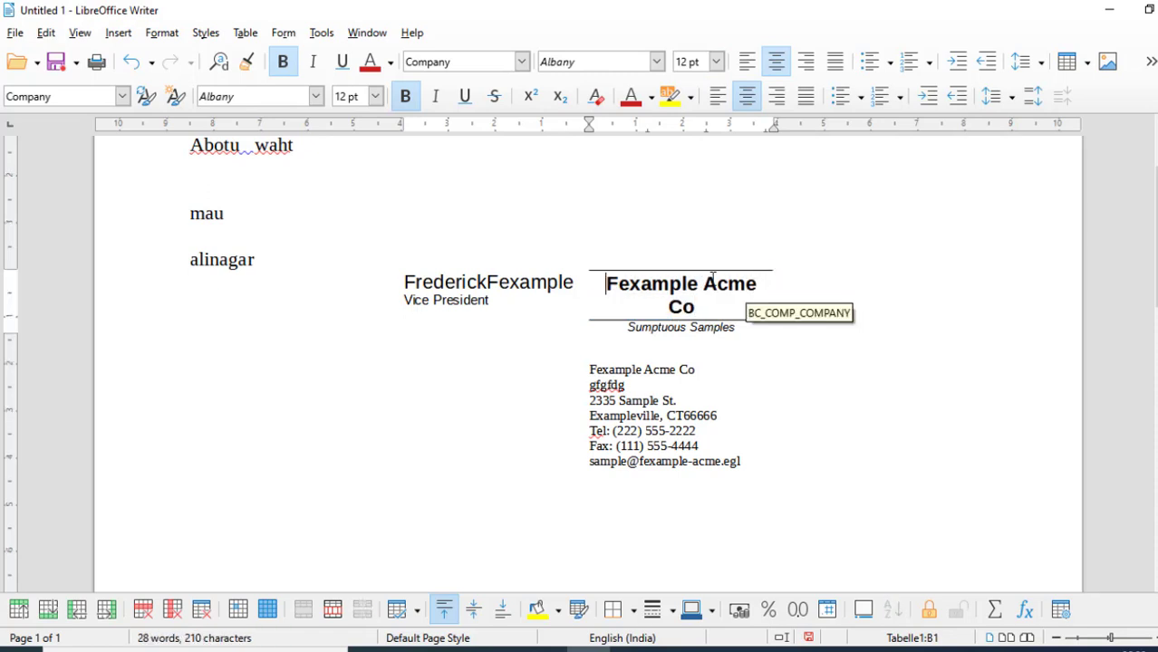
Preview the Header Left Newsletter and Header Left Brochure AutoText entries in the Only for Templates category.
click(320, 33)
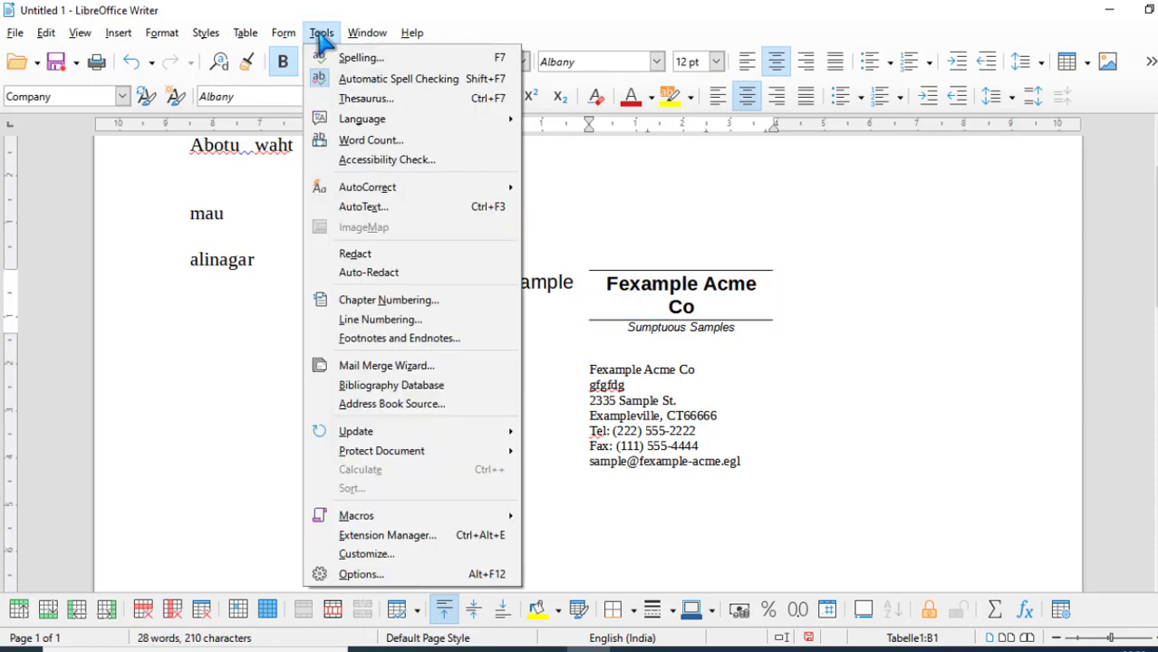
click(362, 207)
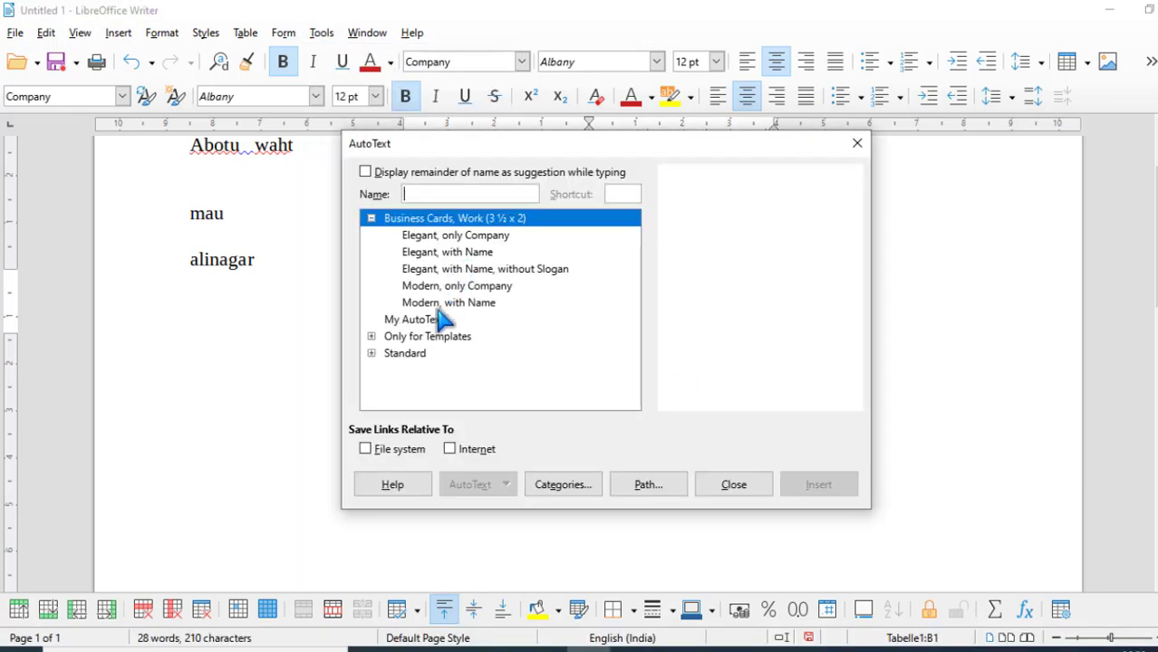
click(371, 337)
scroll(470, 369, down, 2)
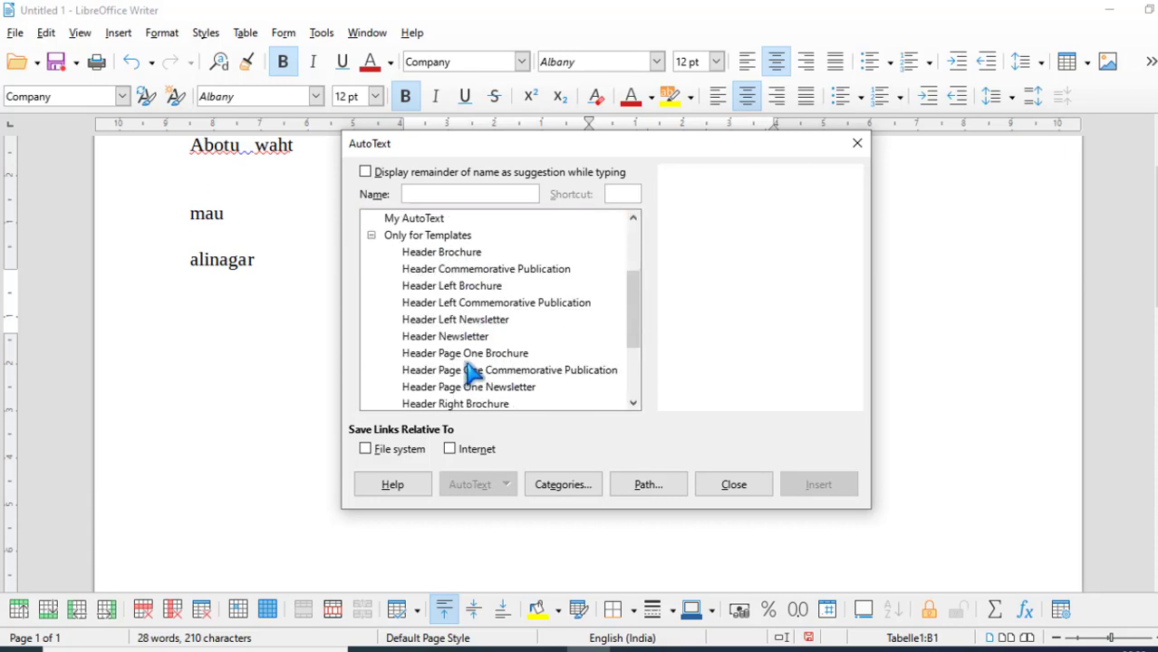
click(489, 319)
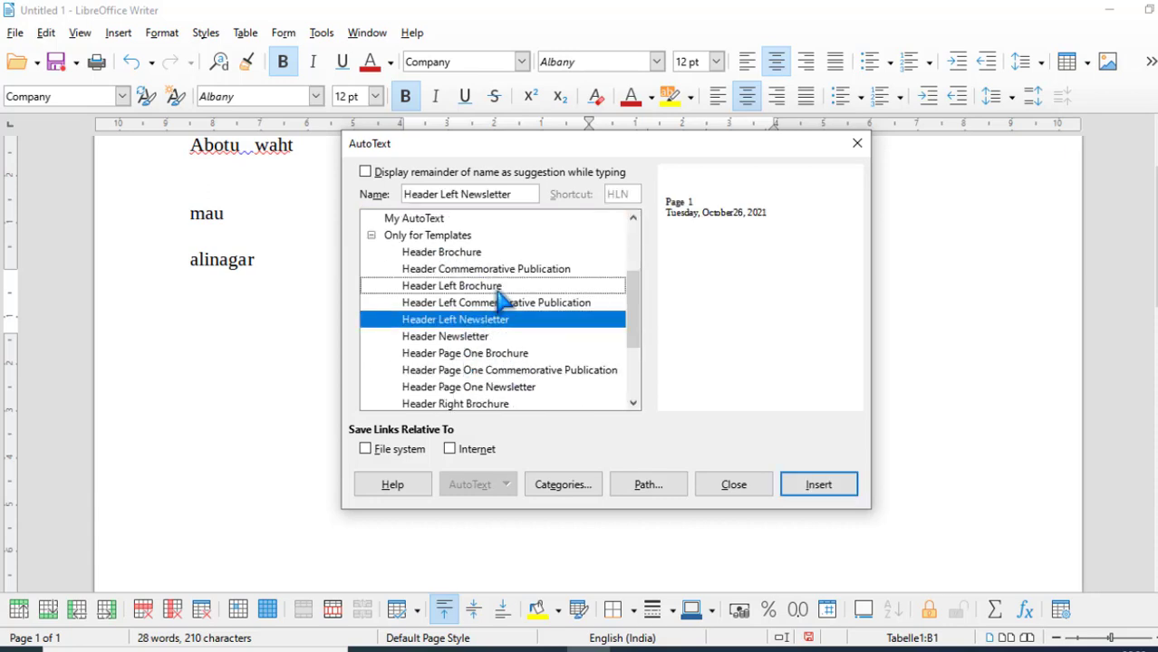
click(498, 286)
scroll(444, 232, up, 2)
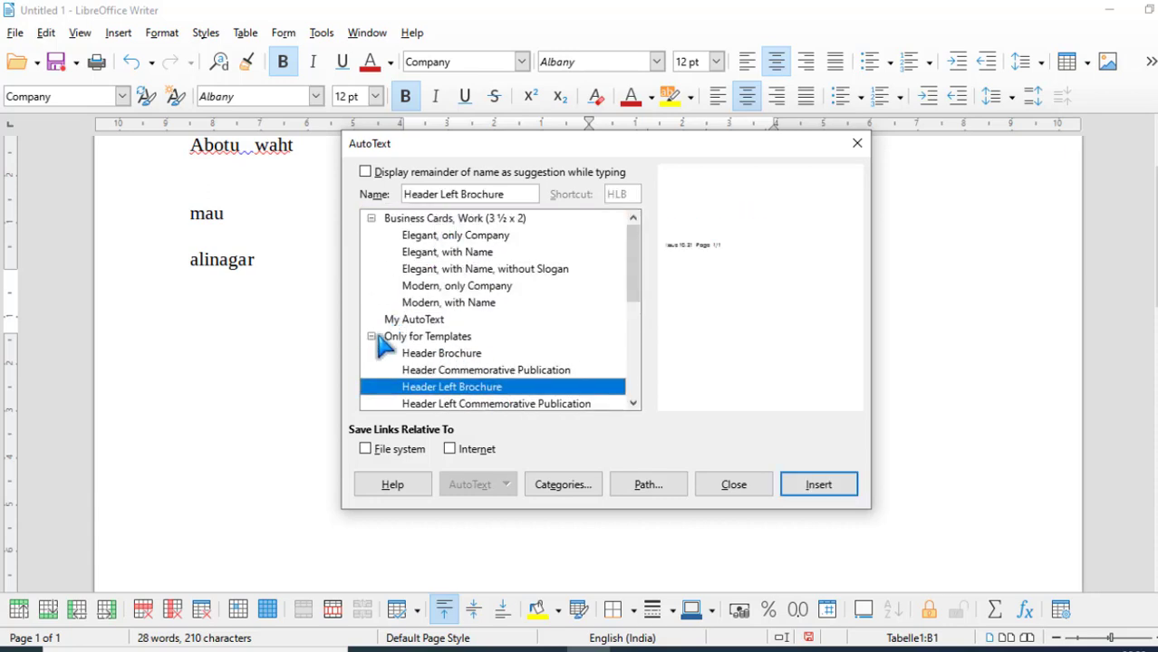
click(372, 337)
Preview the Standard AutoTexts "Best wishes," and "Cancellation, General", and the "Elegant, with Name, without Slogan" business card.
click(373, 353)
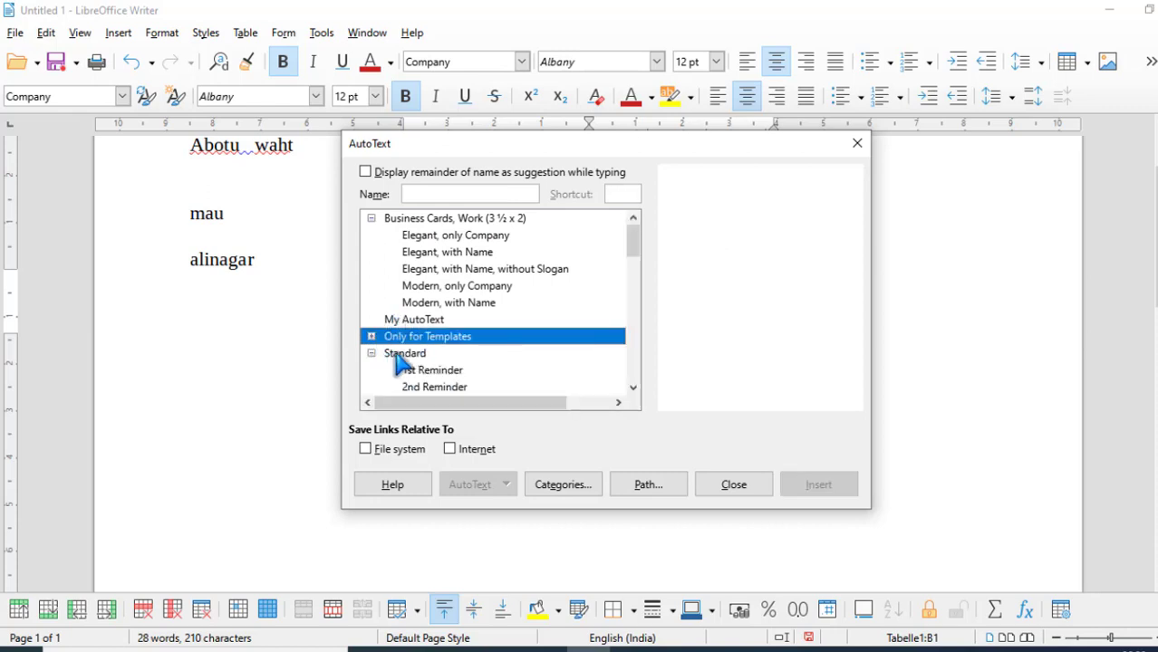
scroll(416, 367, down, 2)
click(432, 341)
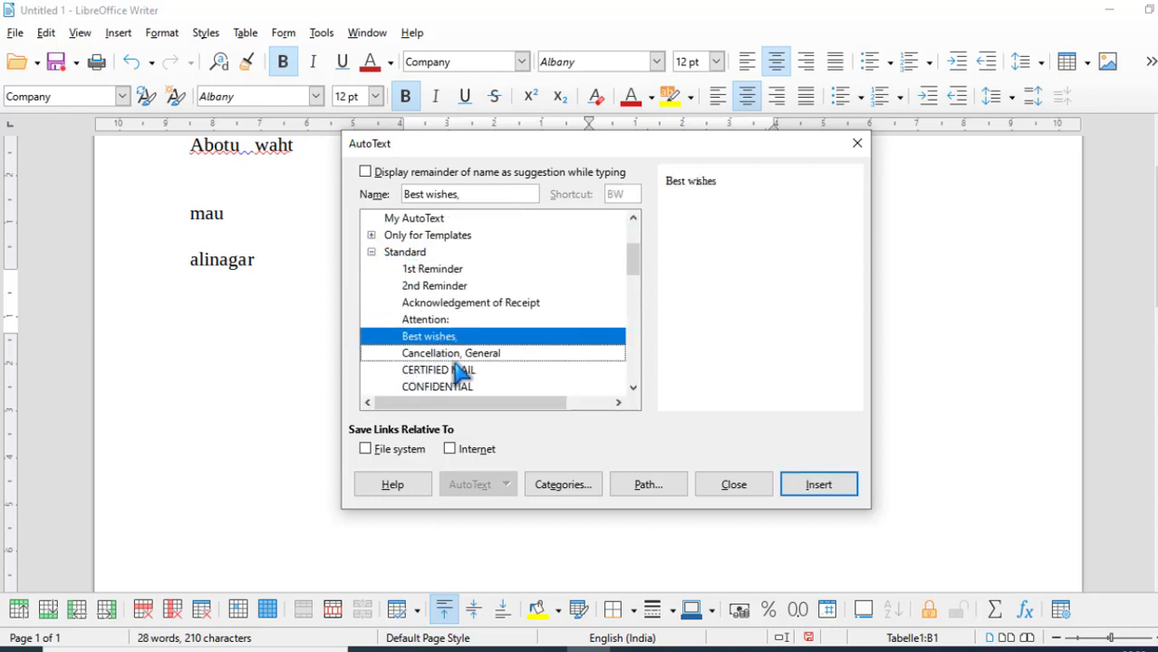
click(456, 357)
scroll(480, 303, up, 2)
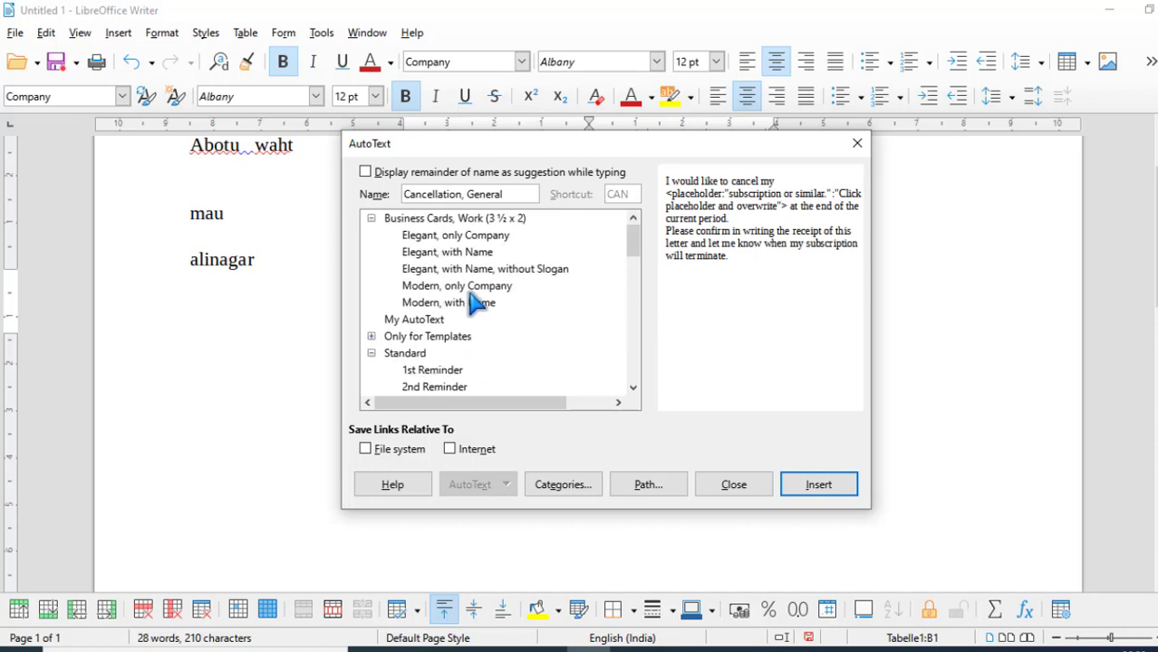
click(444, 270)
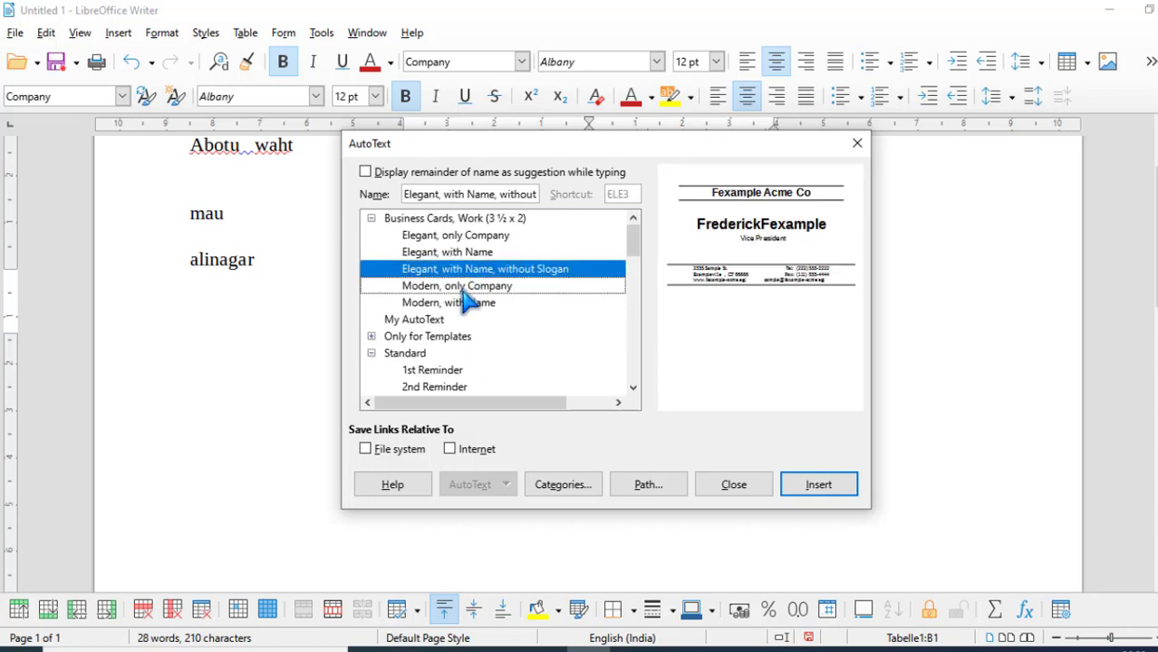
Insert the "Modern, only Company" AutoText from the Business Cards, Work category.
click(523, 288)
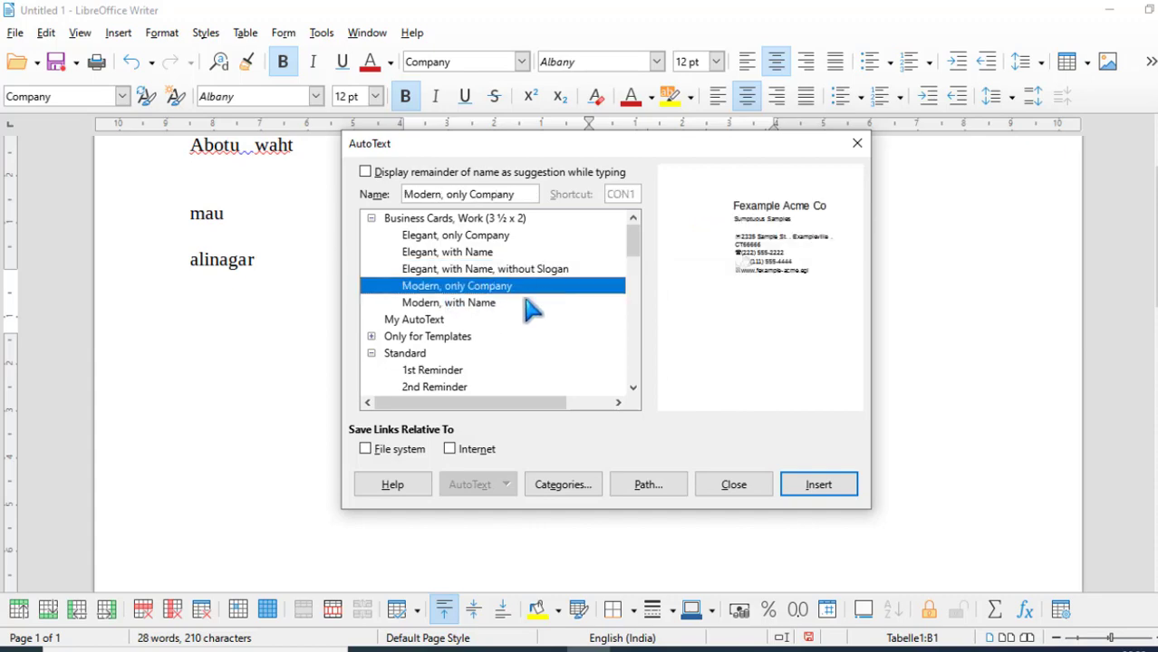
click(809, 485)
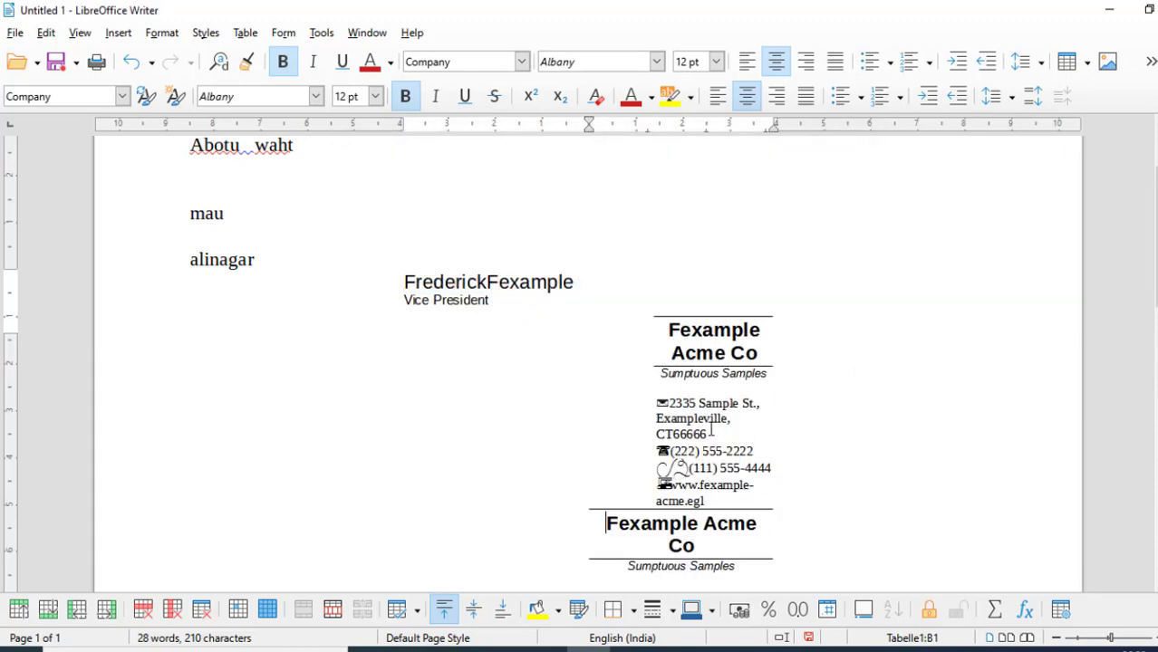
scroll(698, 356, down, 4)
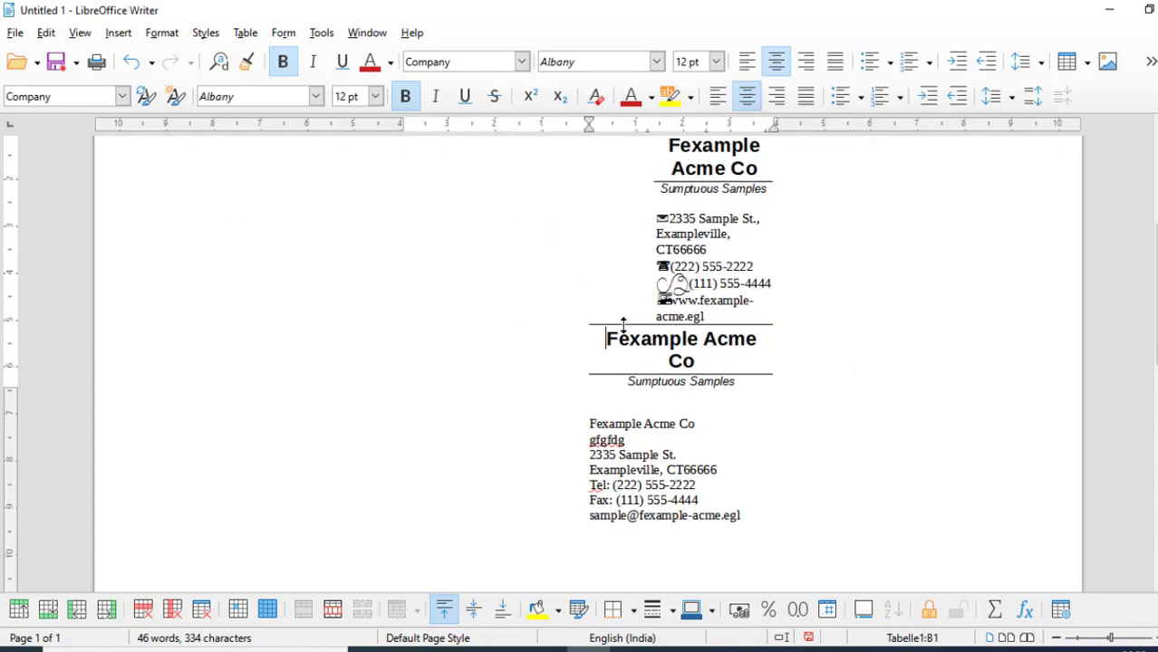
scroll(623, 323, up, 5)
Delete the entire document content, from the "Abotu waht" line through the last inserted business card.
click(321, 32)
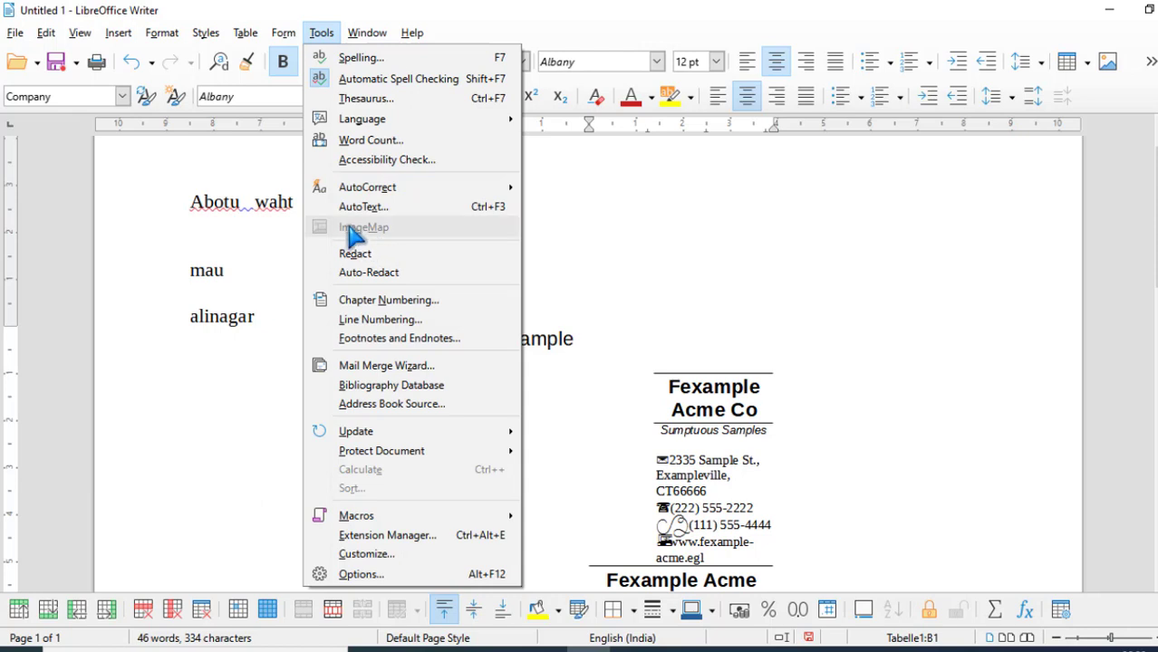
click(646, 256)
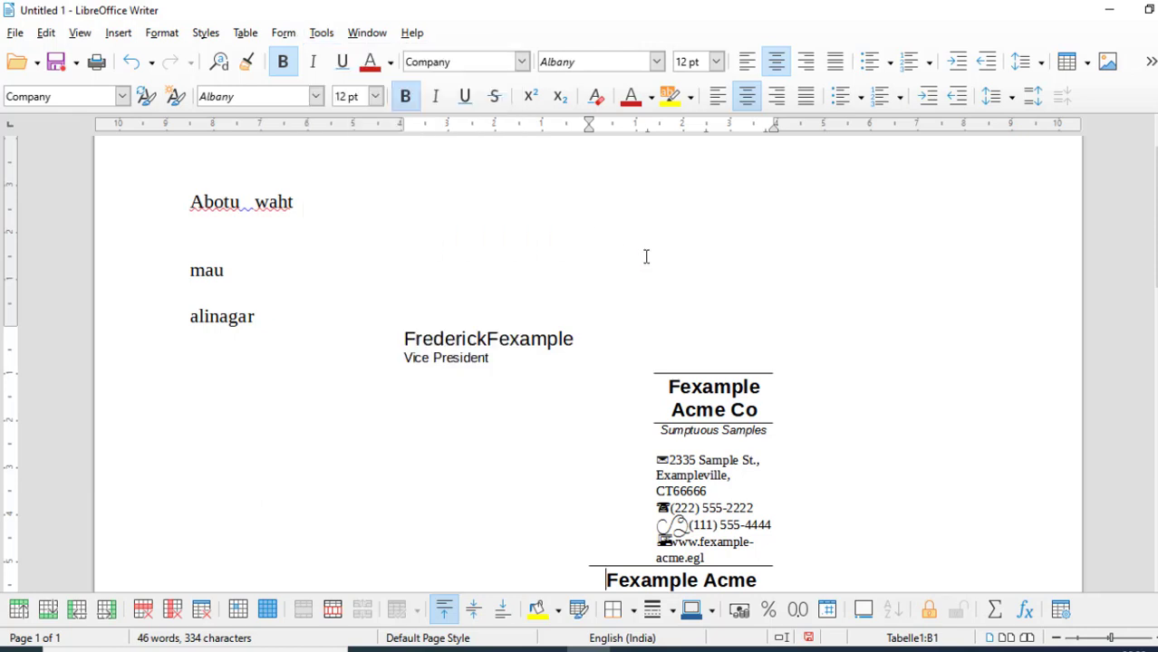
scroll(386, 289, up, 2)
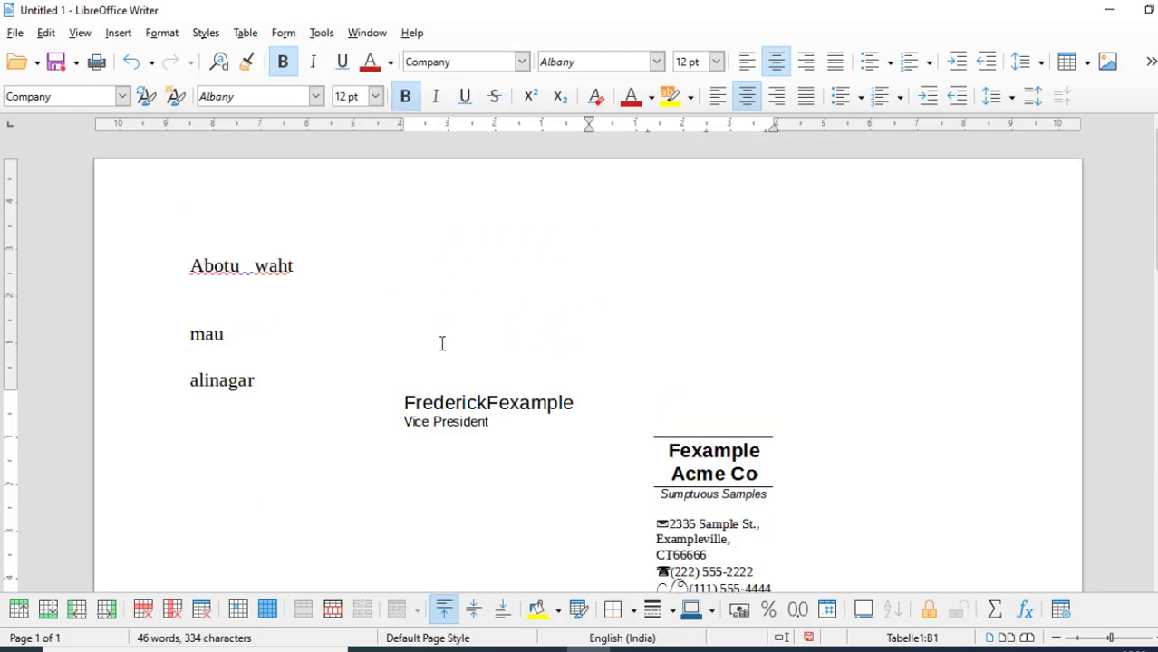
drag(442, 343, 273, 326)
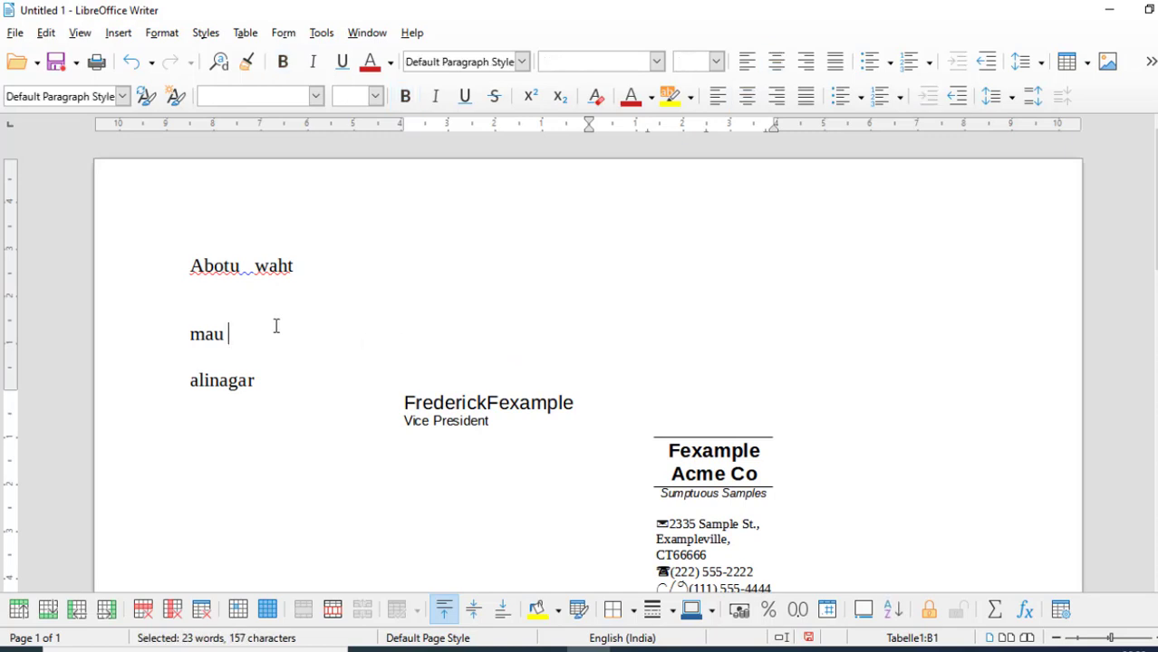
drag(175, 264, 689, 624)
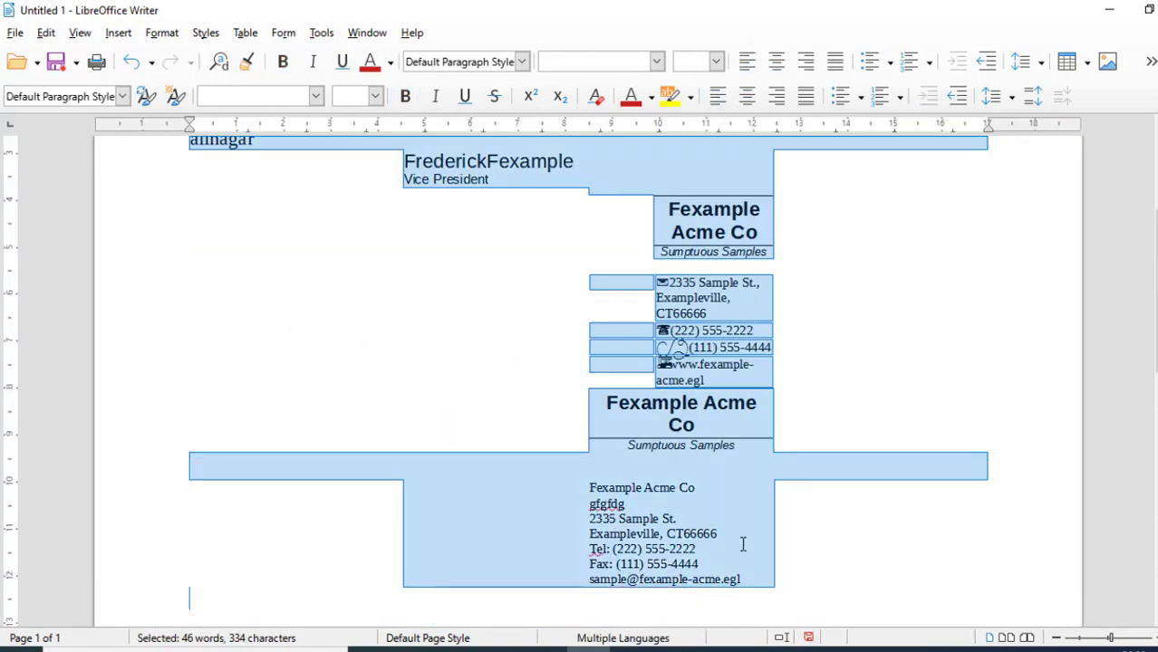
key(Delete)
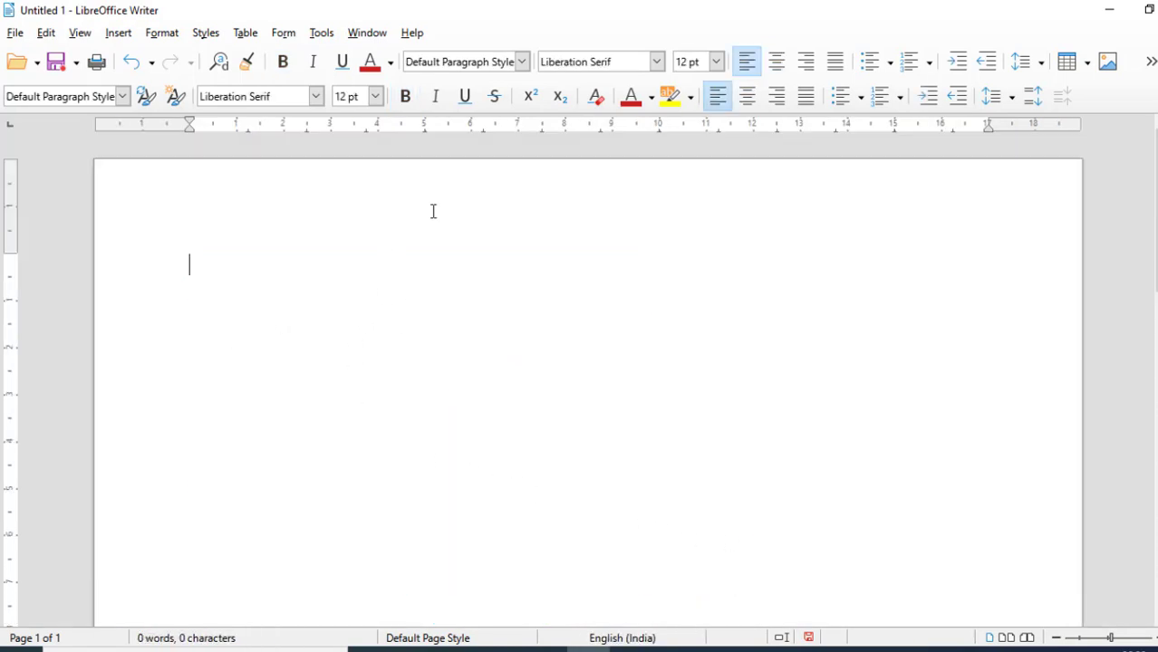
Insert the image "map" from the Desktop into the empty document.
click(322, 35)
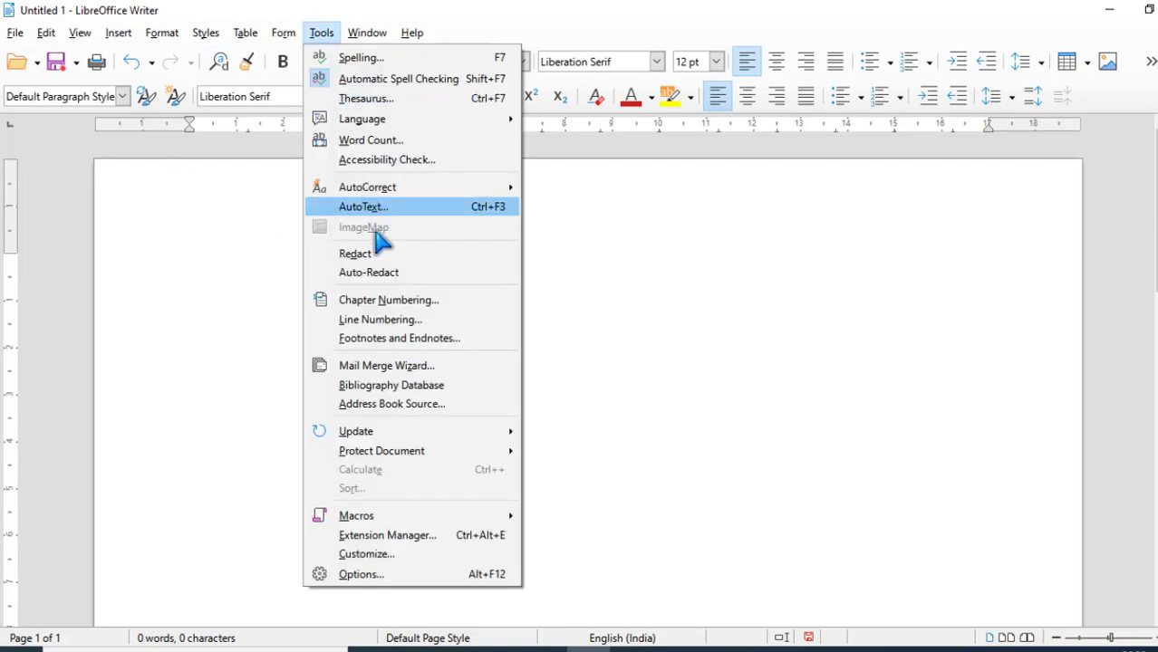
click(621, 264)
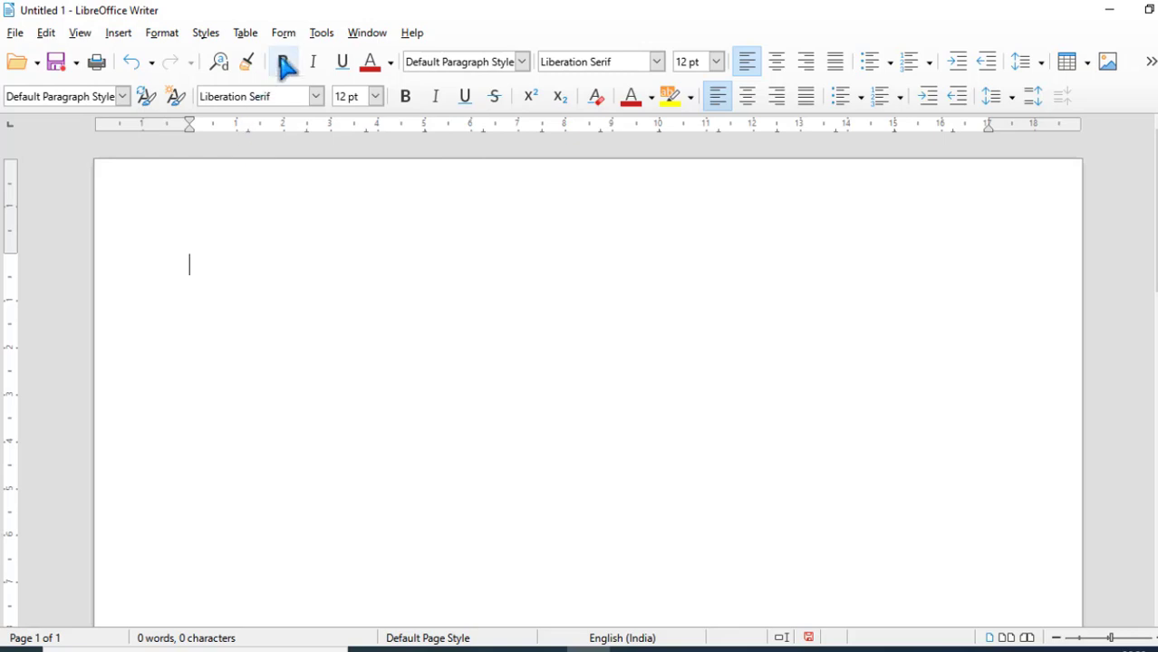
click(121, 34)
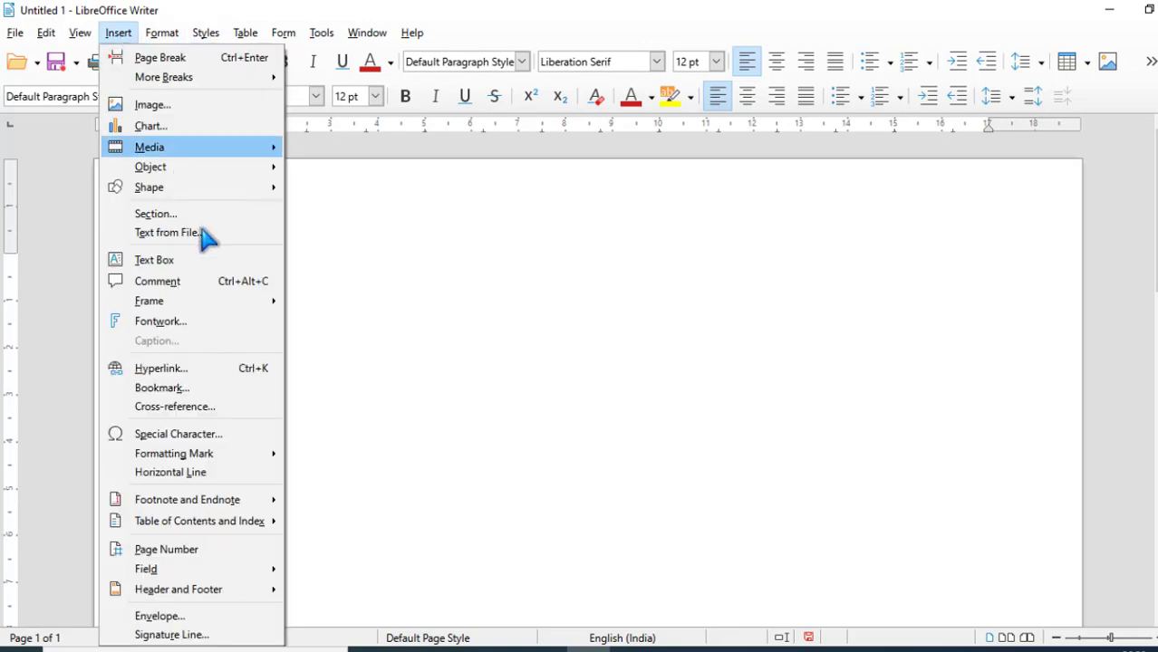
click(198, 105)
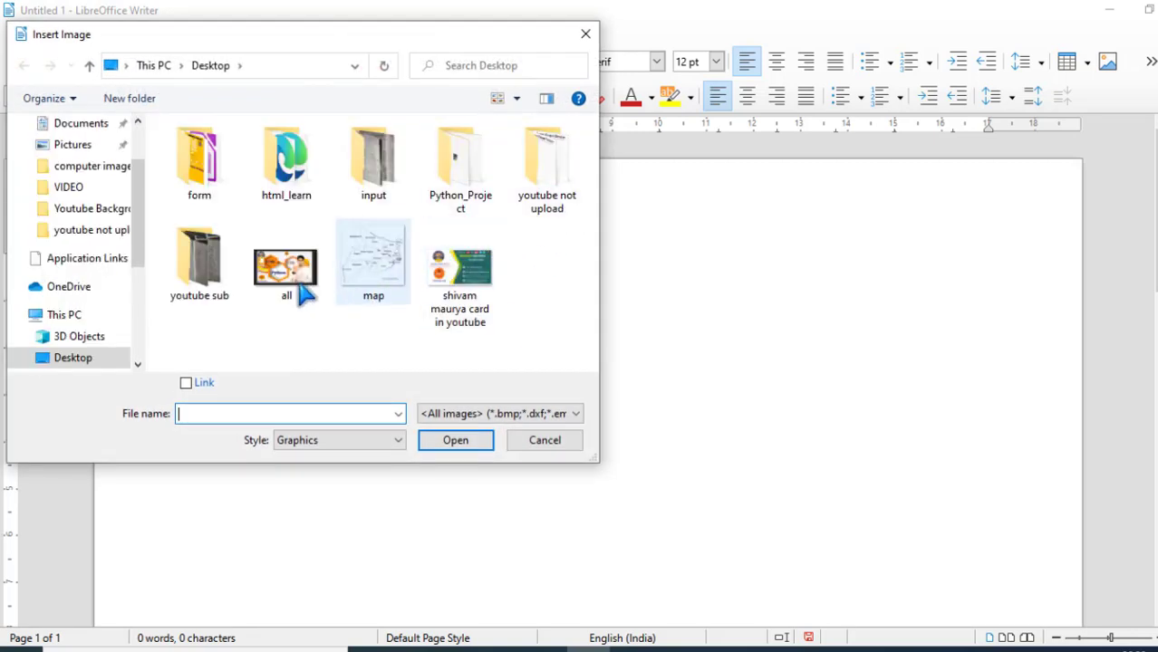
click(378, 268)
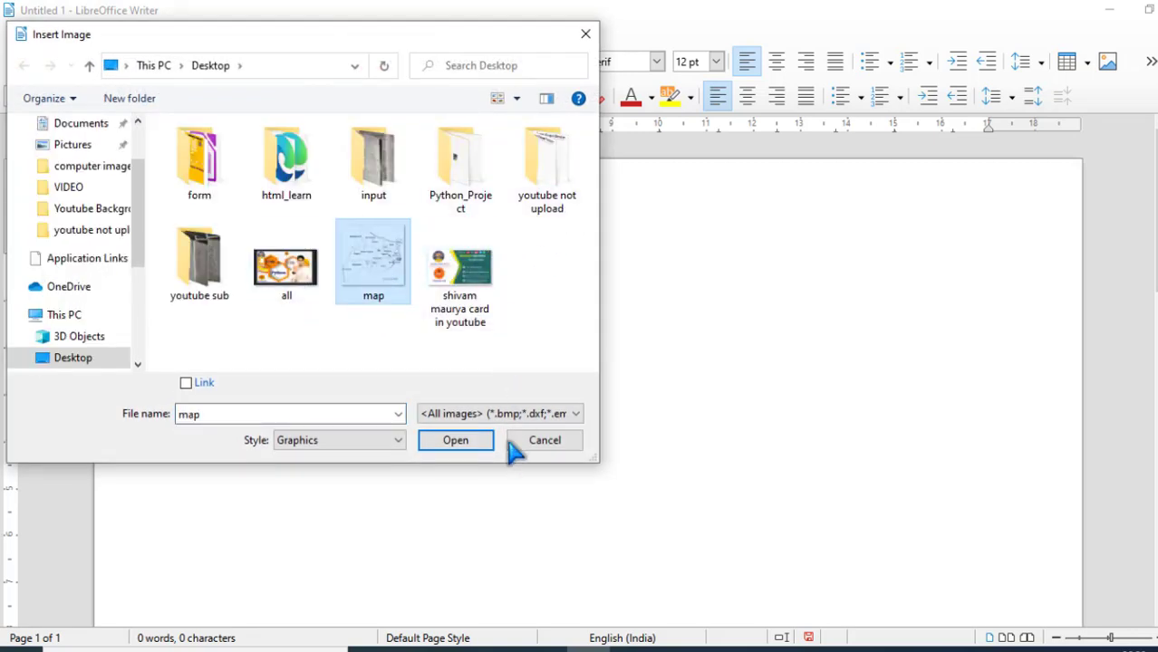
click(455, 441)
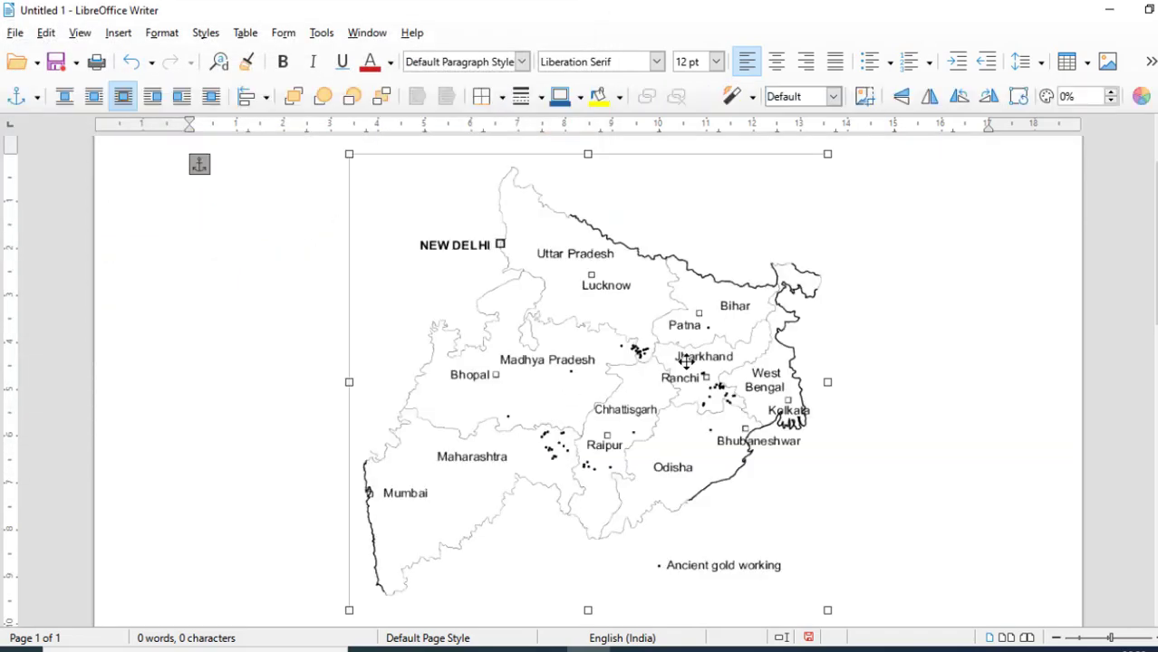
Enlarge the inserted map image to about 15.6 by 14.8 cm.
scroll(684, 358, down, 3)
click(712, 405)
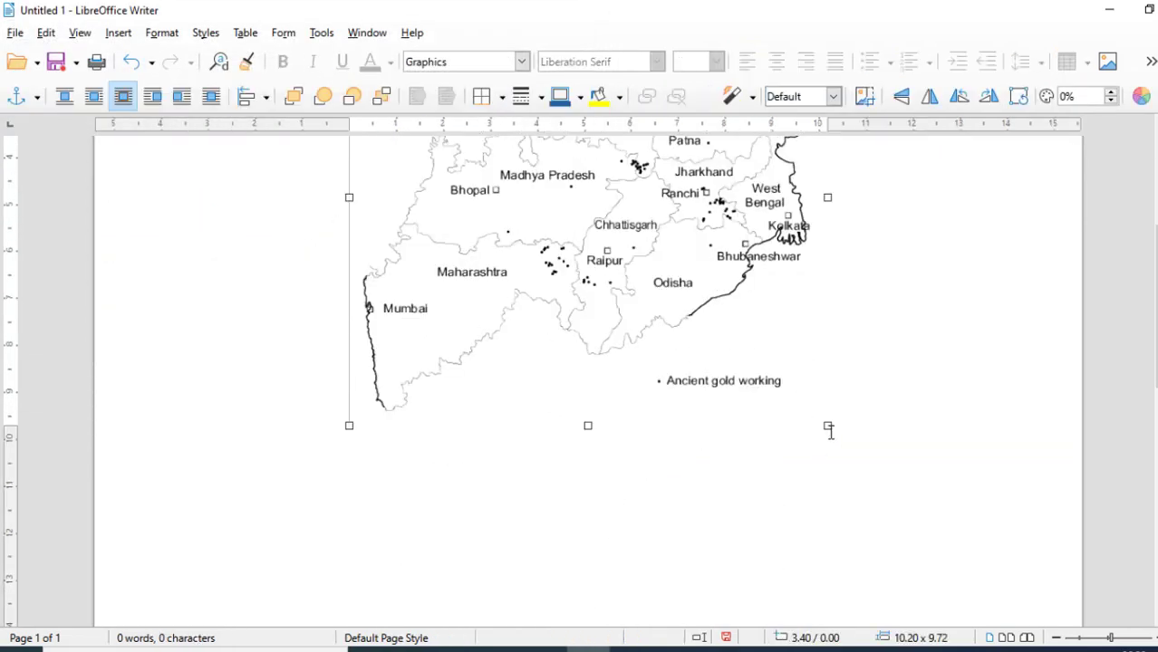
drag(855, 452, 1076, 577)
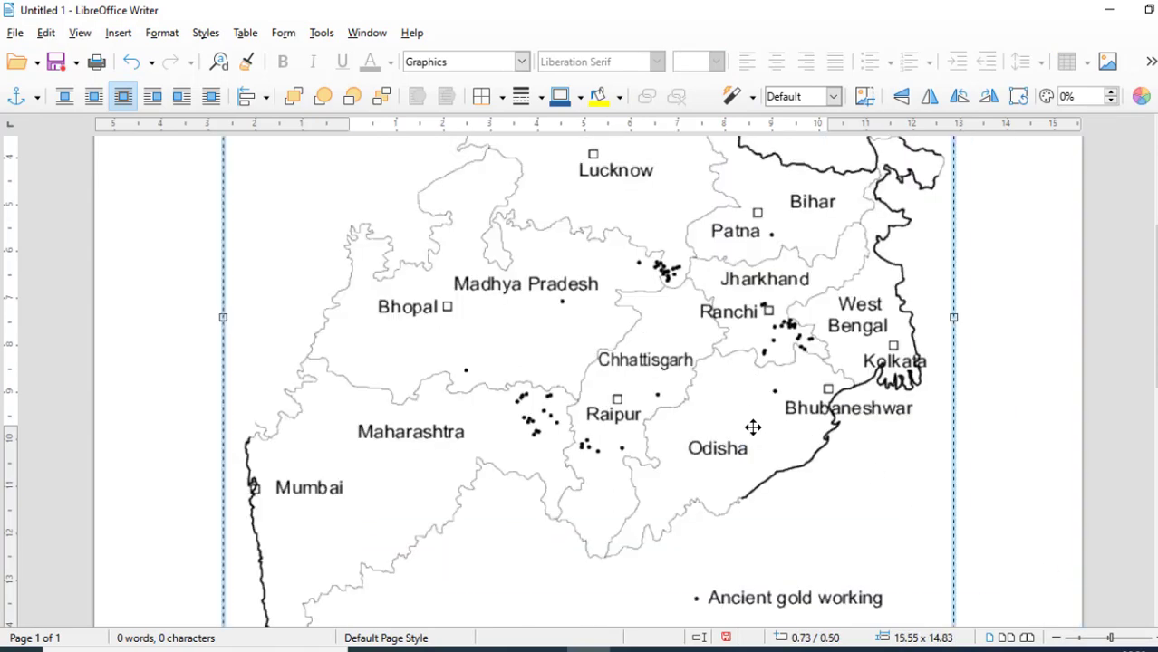
scroll(755, 432, up, 1)
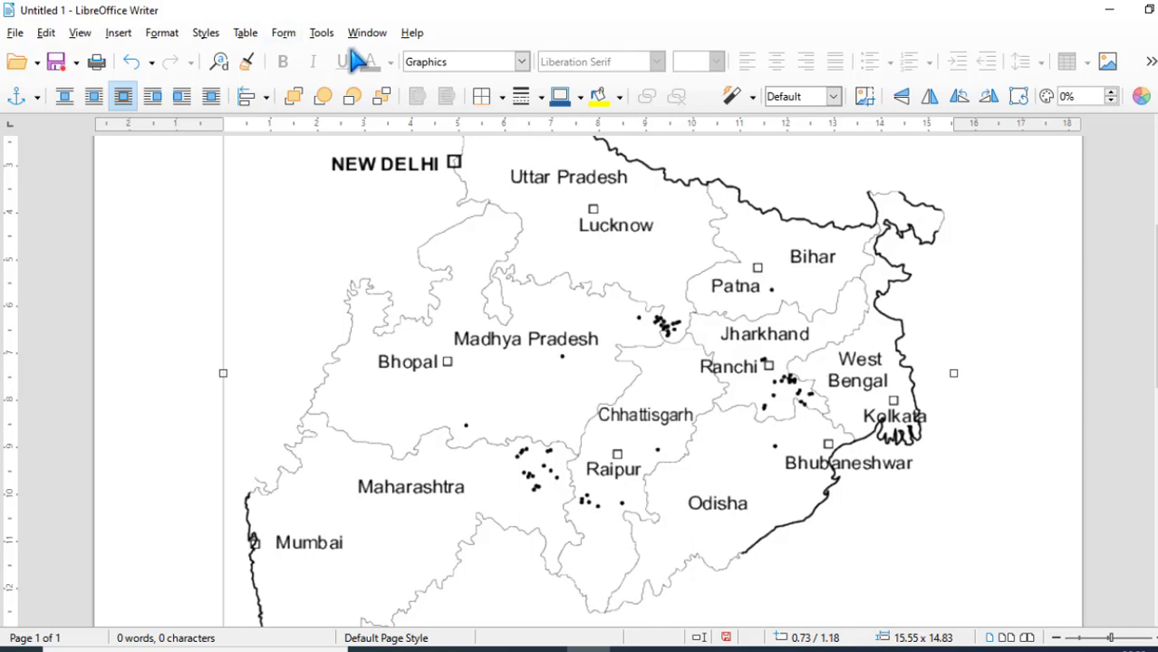
Open the ImageMap editor for the selected map image.
click(323, 33)
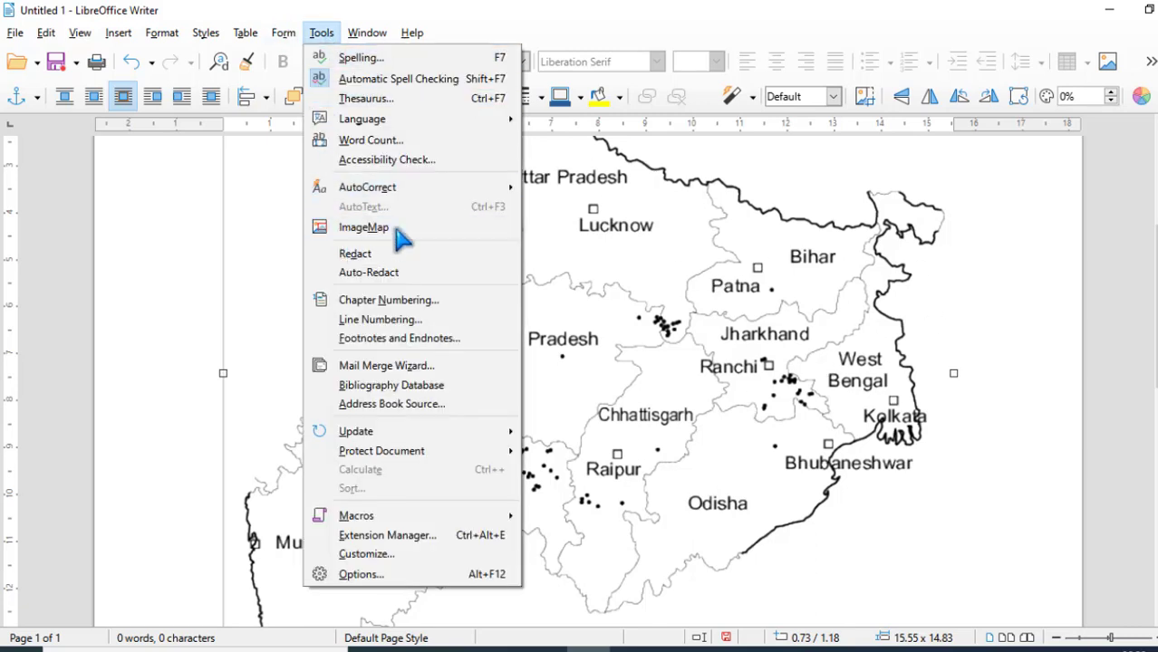
click(465, 238)
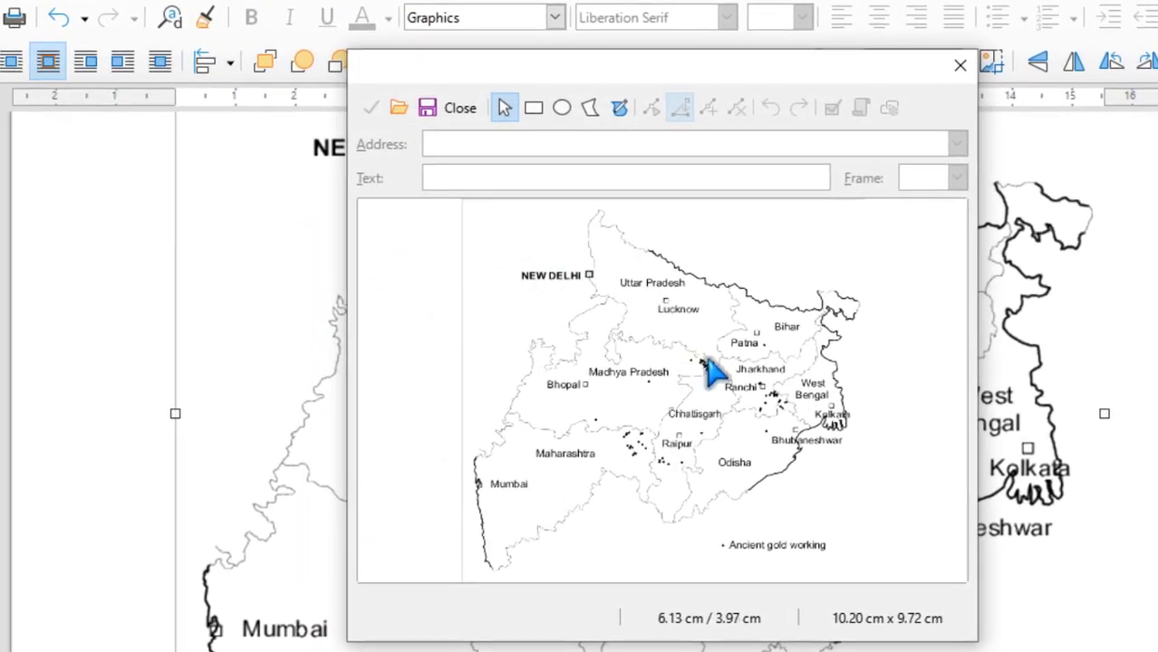
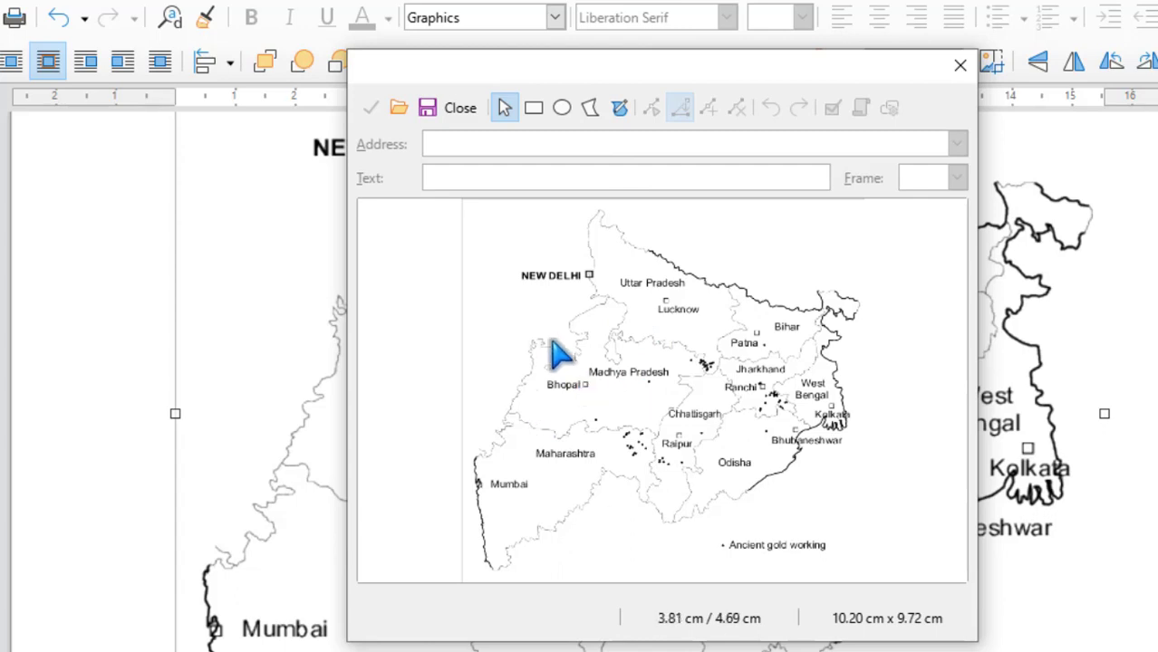
click(309, 2)
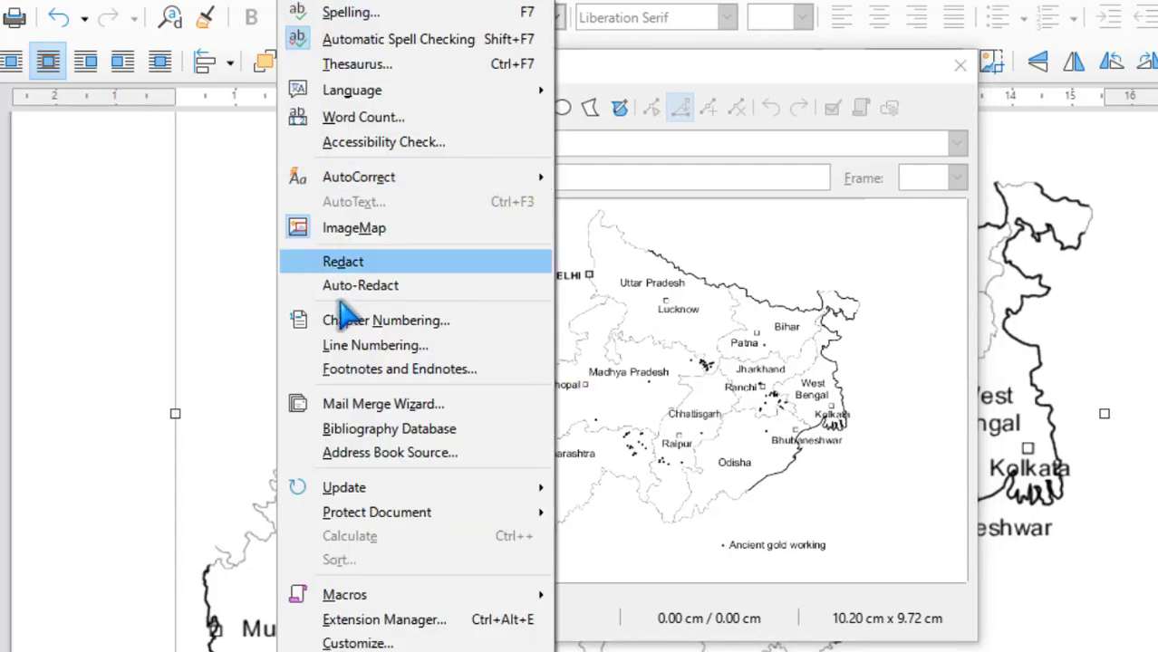
click(777, 364)
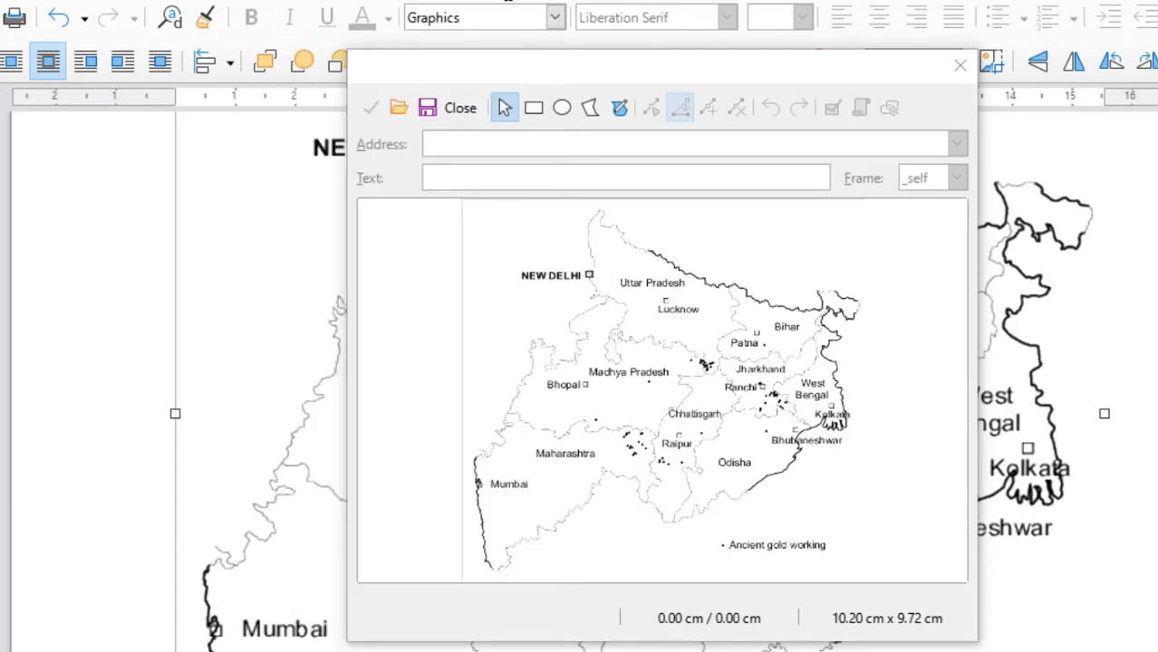
Draw a freeform polygon hotspot around Madhya Pradesh on the map and set its frame to _blank.
click(620, 109)
drag(654, 317, 632, 311)
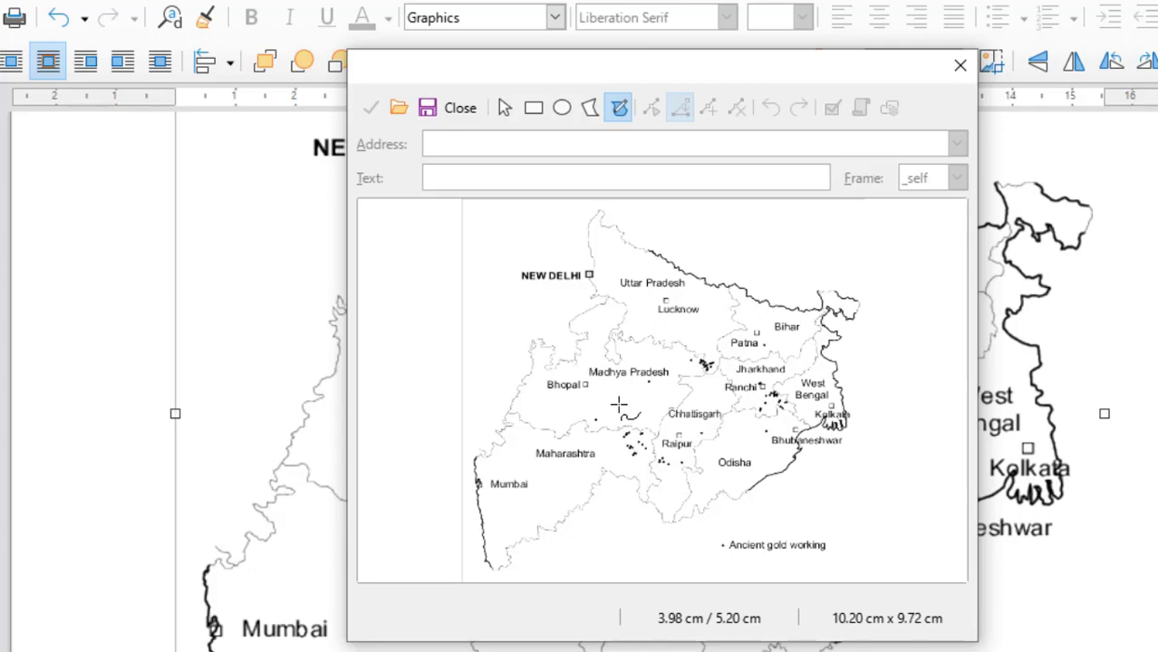
drag(619, 405, 583, 362)
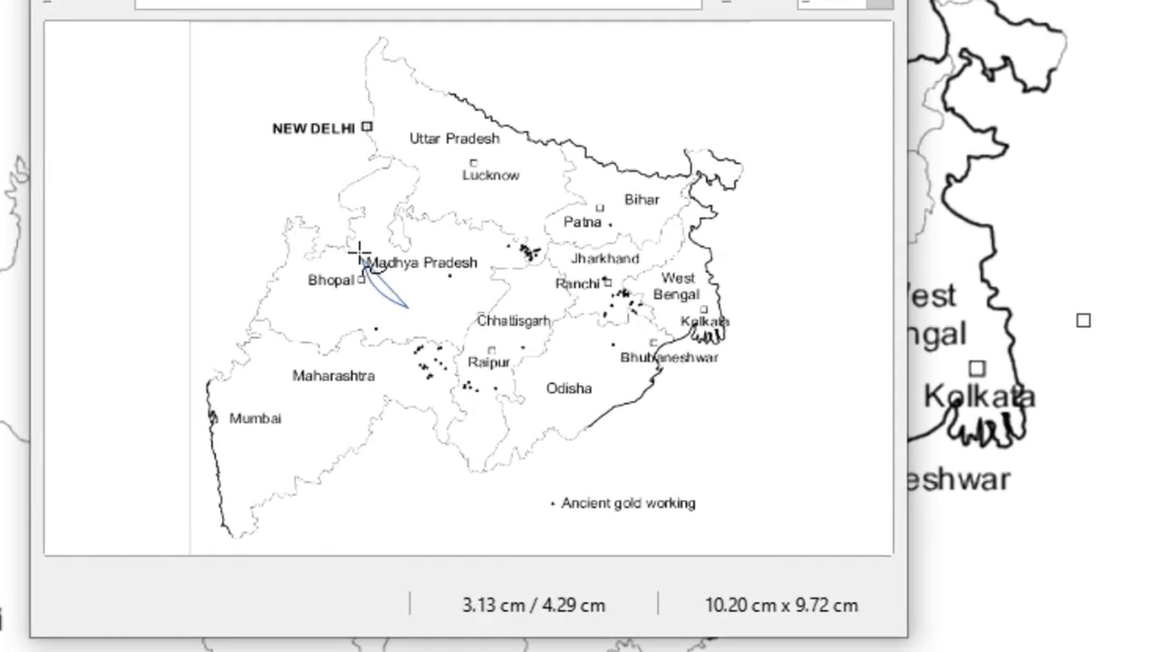
mouse_move(359, 251)
mouse_down()
mouse_move(353, 236)
mouse_move(390, 197)
mouse_move(412, 201)
mouse_move(452, 240)
mouse_move(525, 248)
mouse_move(485, 257)
mouse_move(478, 271)
mouse_move(497, 290)
mouse_move(459, 309)
mouse_move(459, 330)
mouse_move(427, 332)
mouse_move(347, 294)
mouse_move(376, 279)
mouse_move(360, 225)
mouse_up()
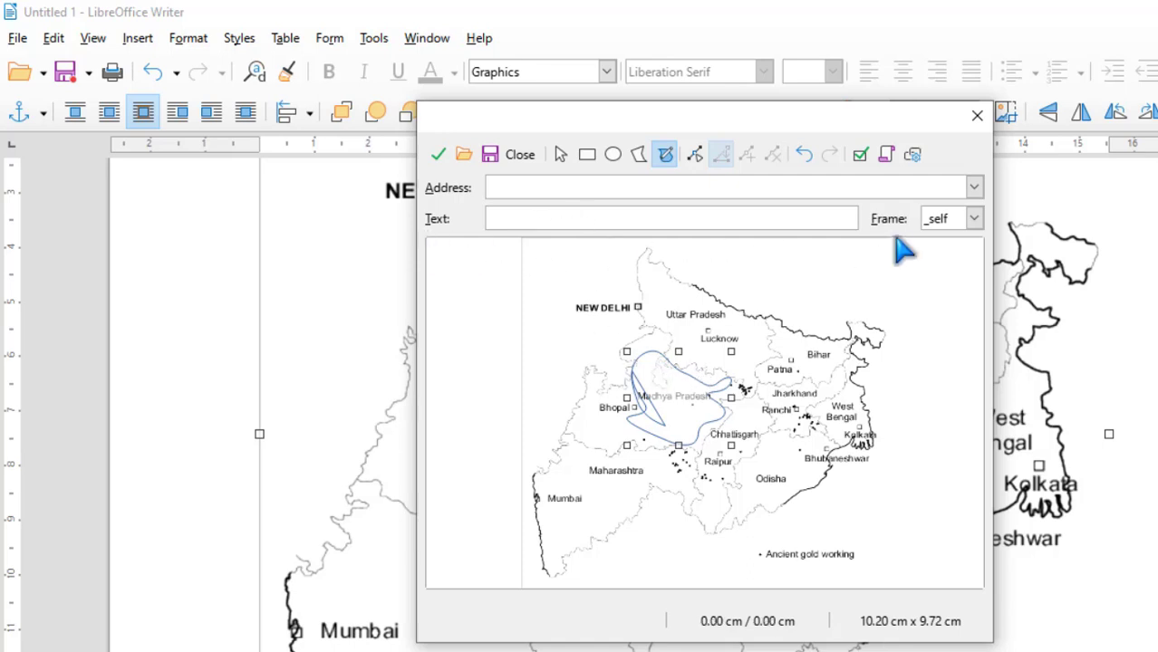
click(974, 219)
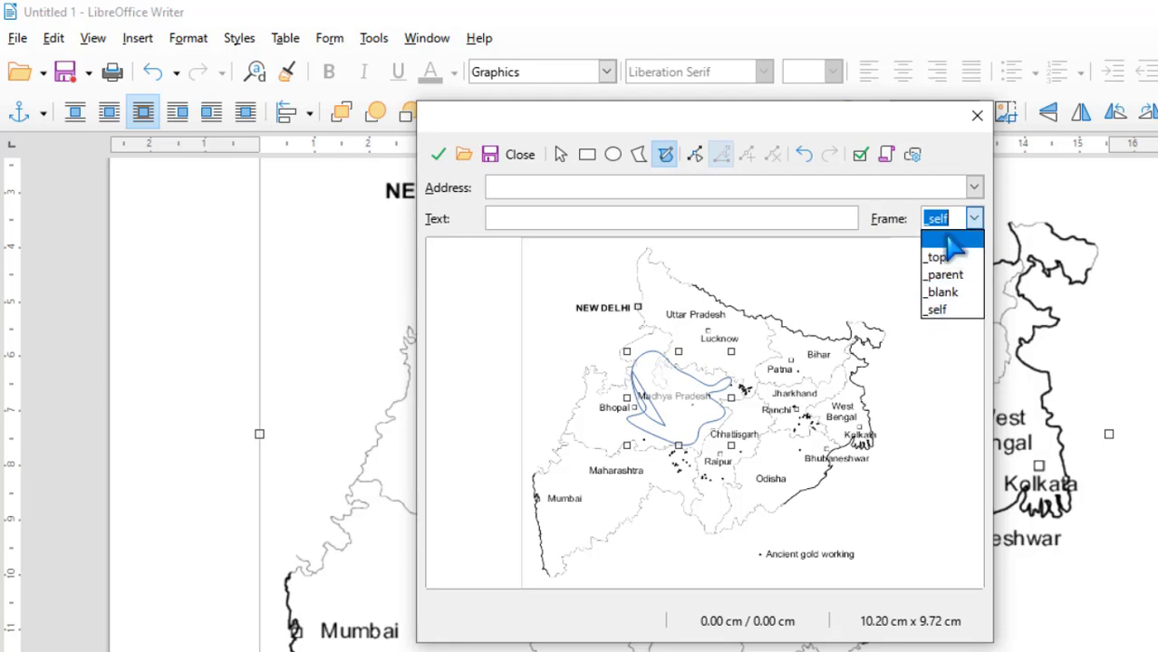
click(944, 294)
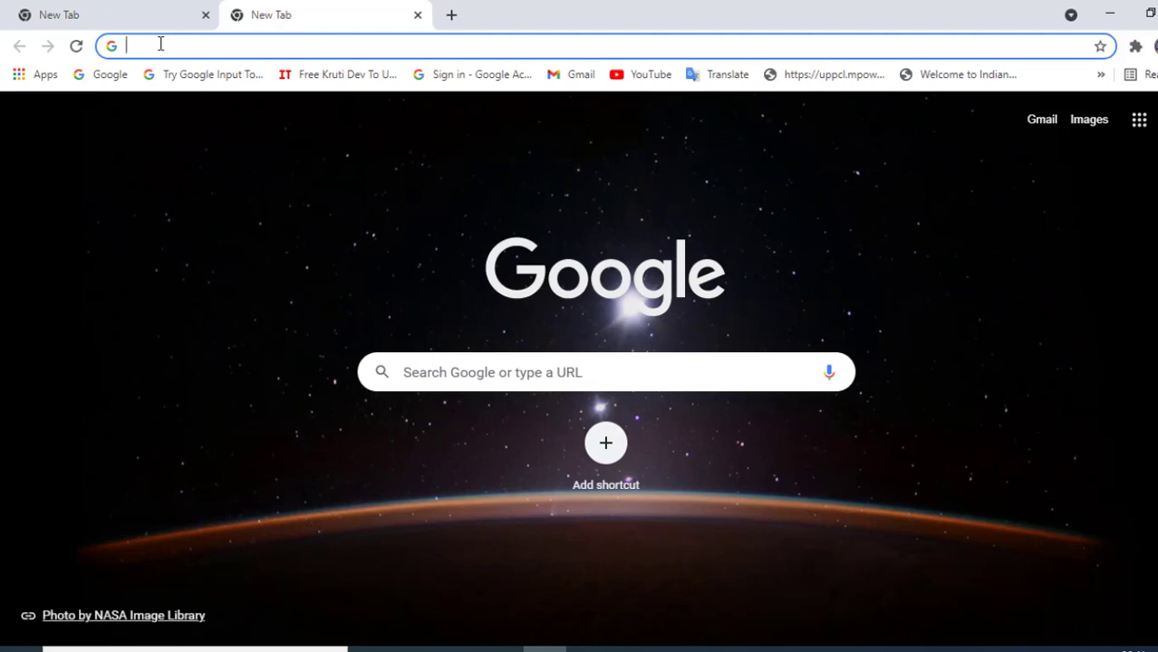
Search Google for "wikipedia maharashtra".
text(wikip)
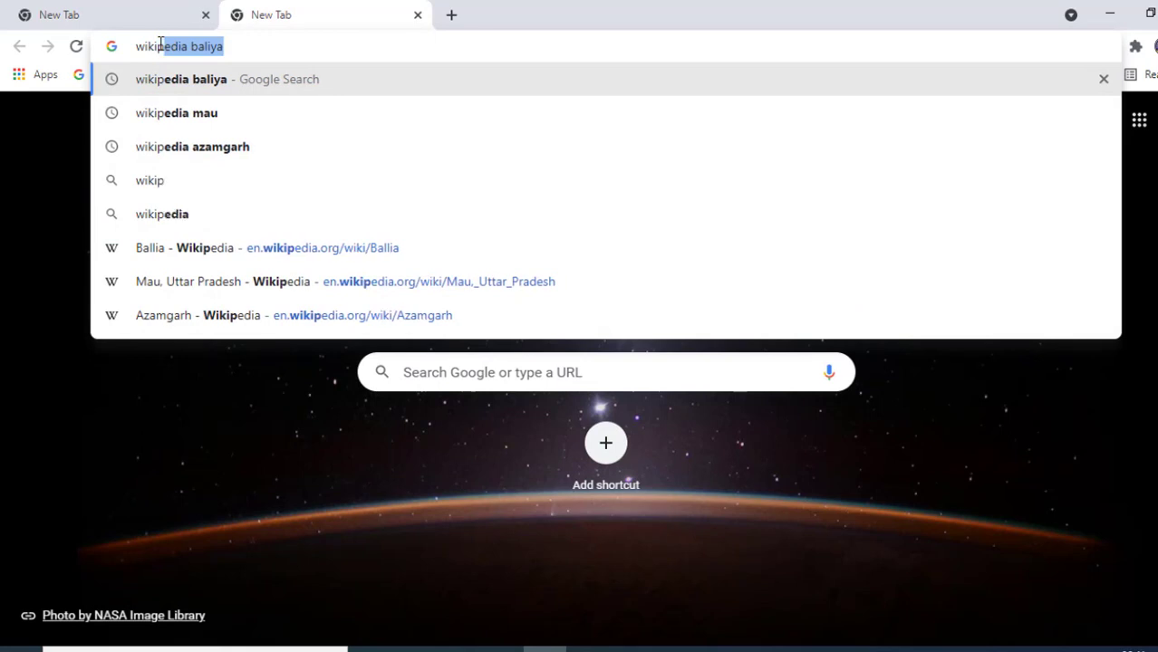
key(Right)
key(BackSpace)
key(BackSpace)
key(BackSpace)
key(BackSpace)
key(BackSpace)
key(BackSpace)
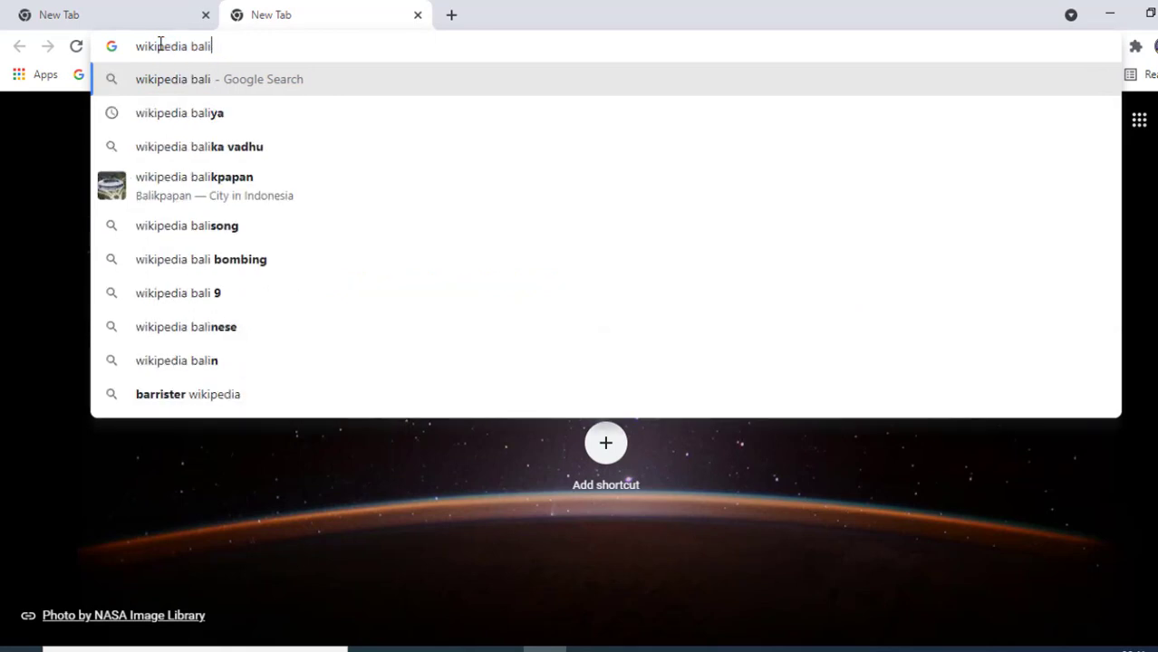
text(m)
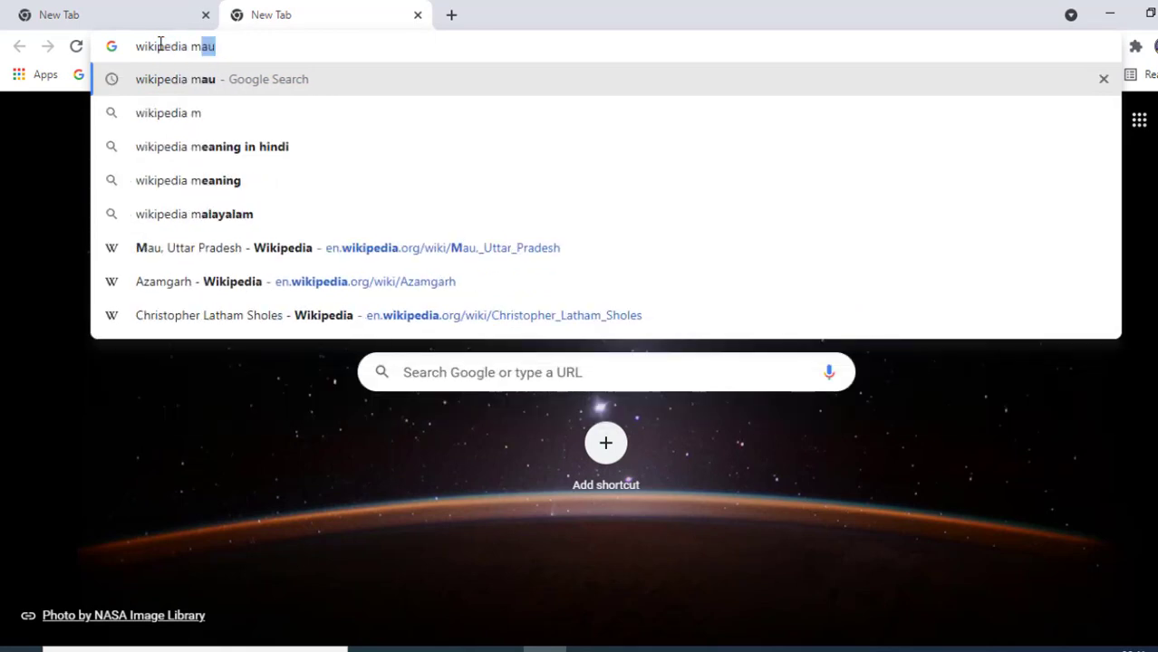
text(aha)
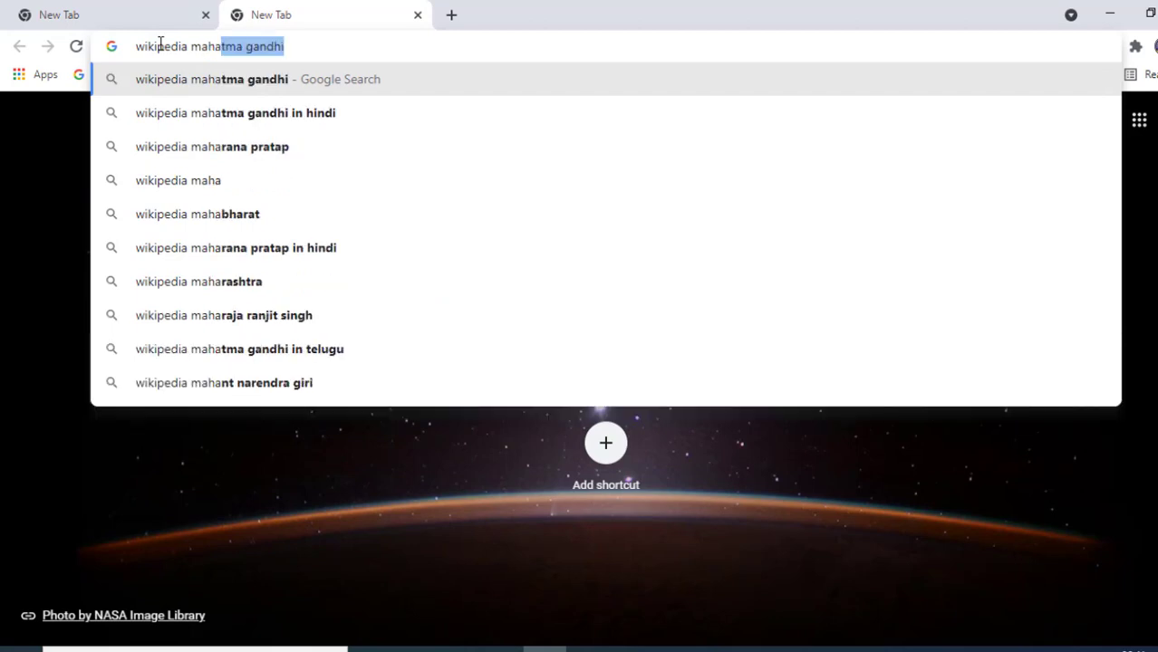
text(ras)
click(204, 110)
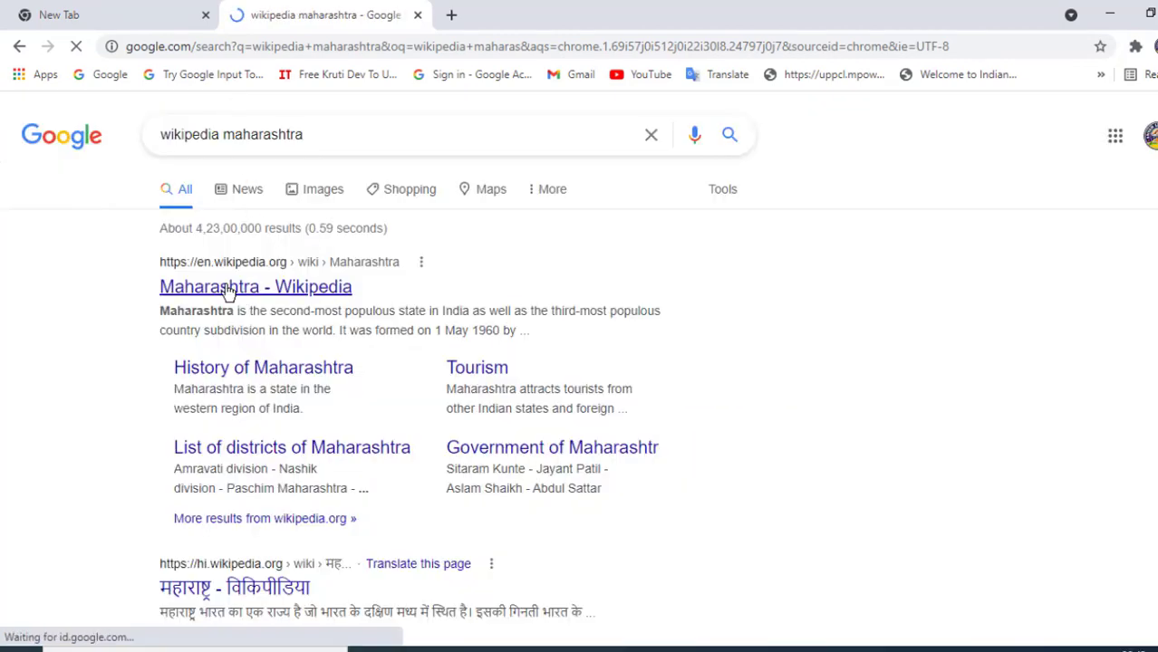
Open the English Wikipedia article on Maharashtra and copy its web address.
click(387, 272)
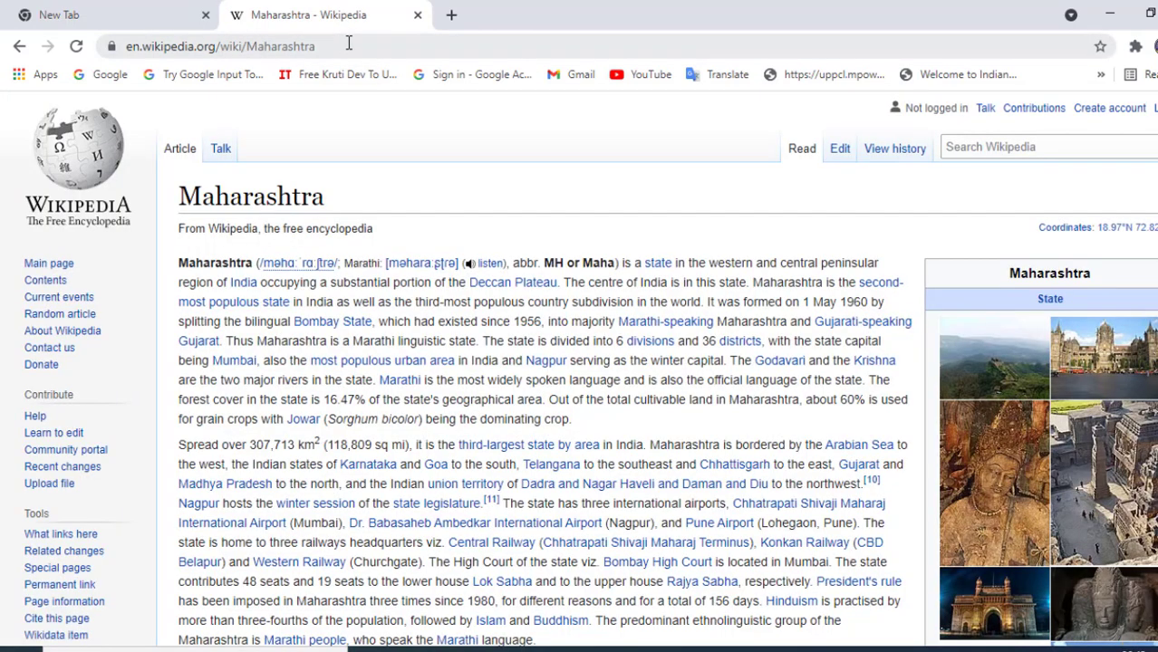
click(348, 43)
key(ctrl+c)
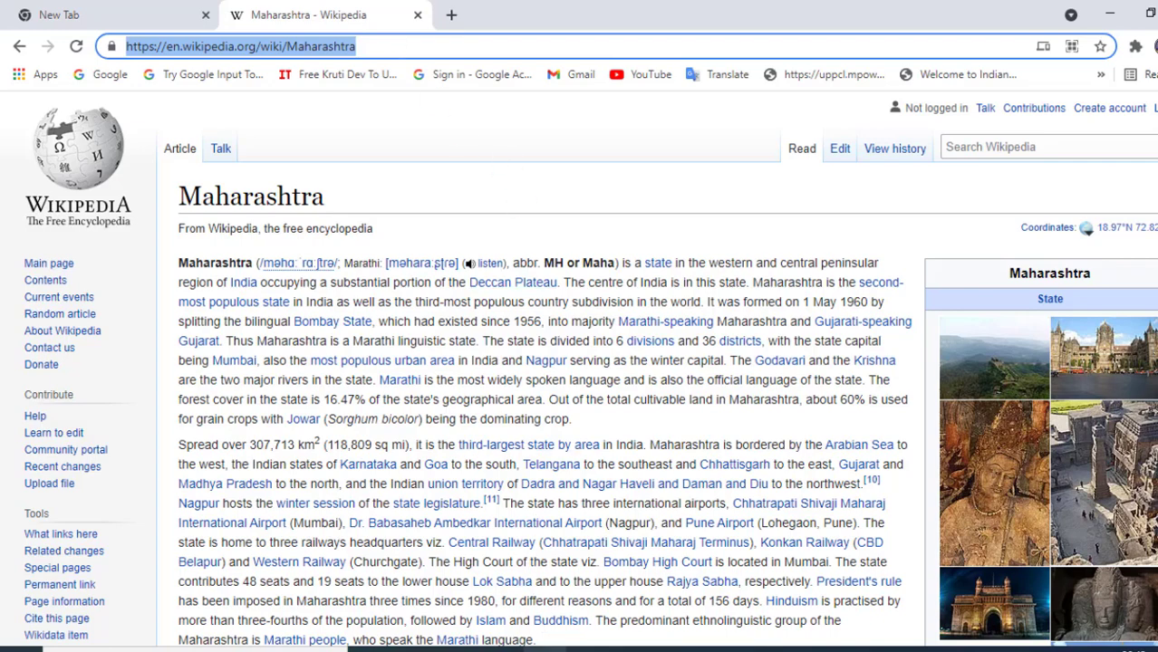
key(alt+Tab)
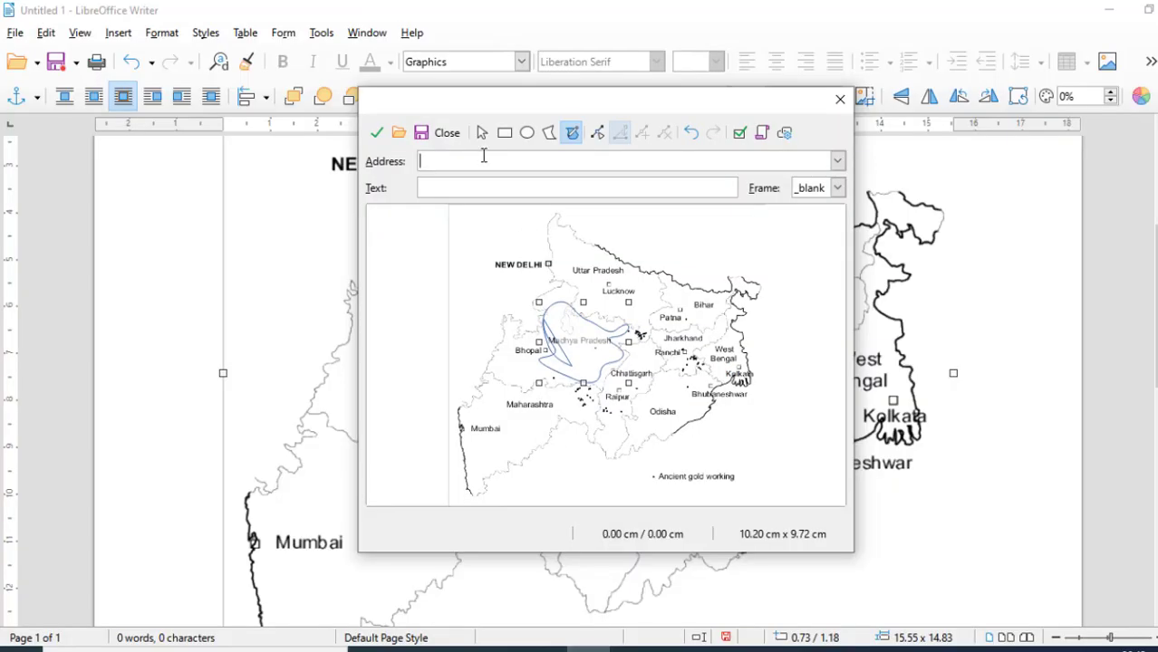
key(ctrl+v)
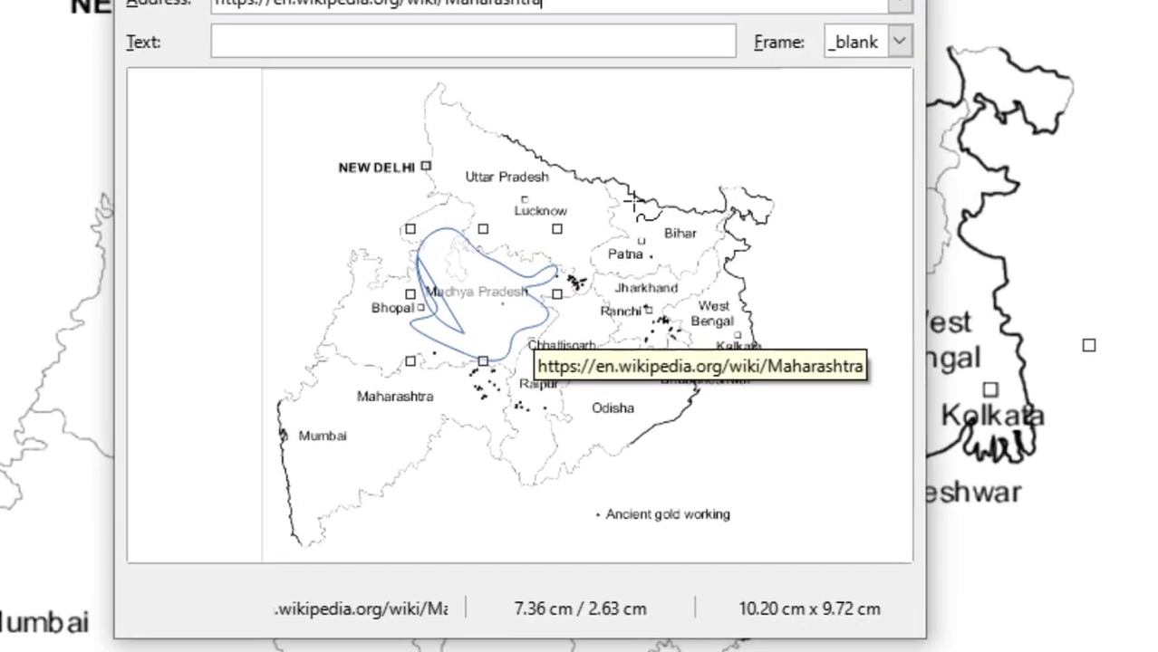
mouse_move(631, 199)
mouse_down()
mouse_move(617, 229)
mouse_move(627, 262)
mouse_move(707, 253)
mouse_move(715, 215)
mouse_up()
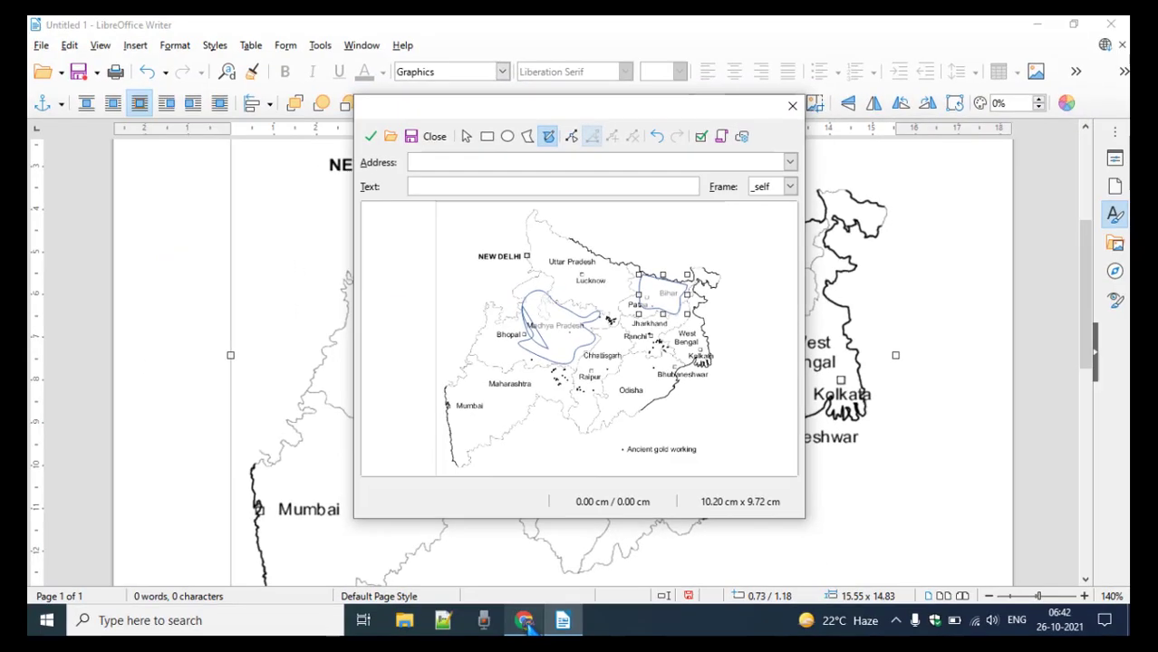
Switch to Chrome and search Google for "wikipidia bihar".
key(alt+Tab)
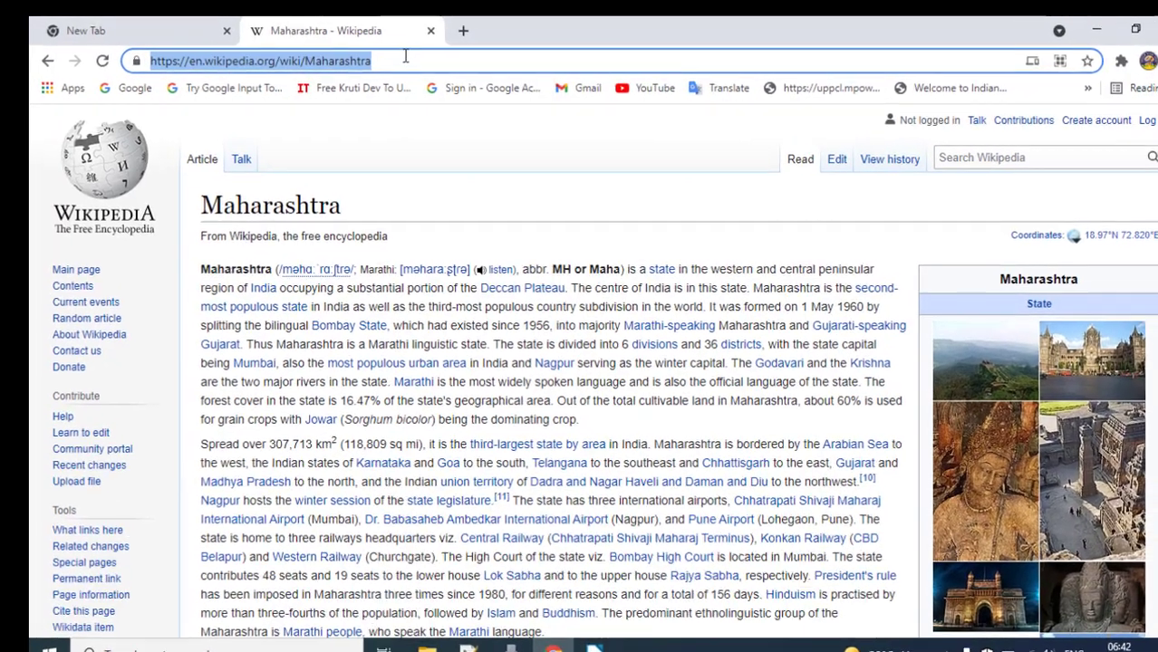
text(w)
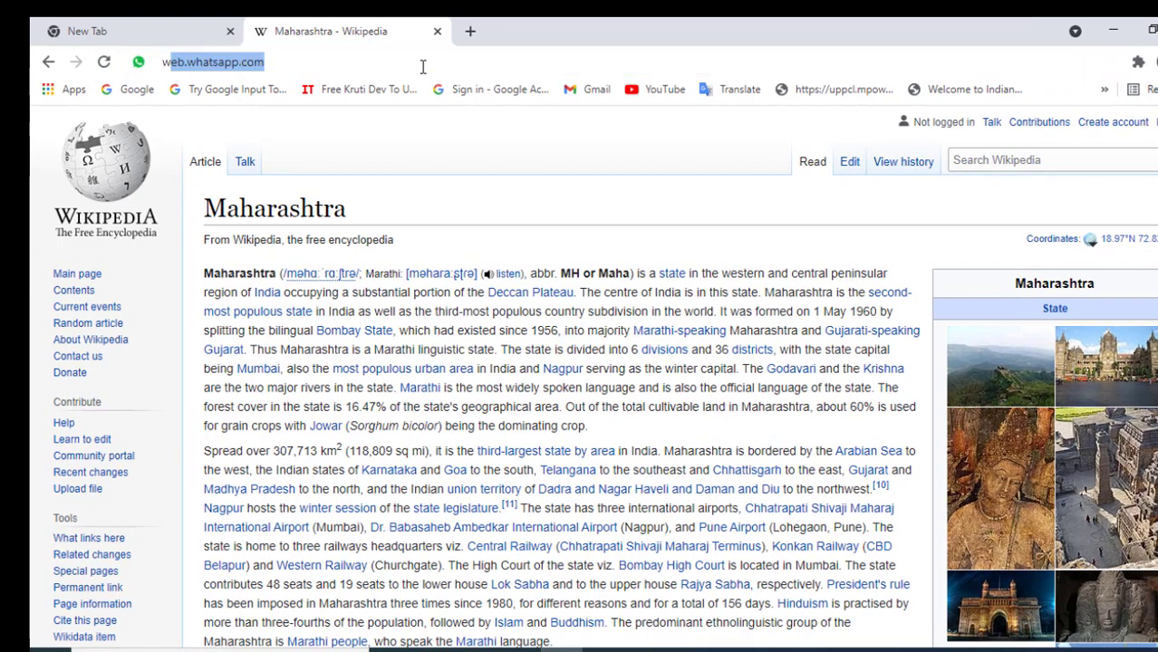
text(ik)
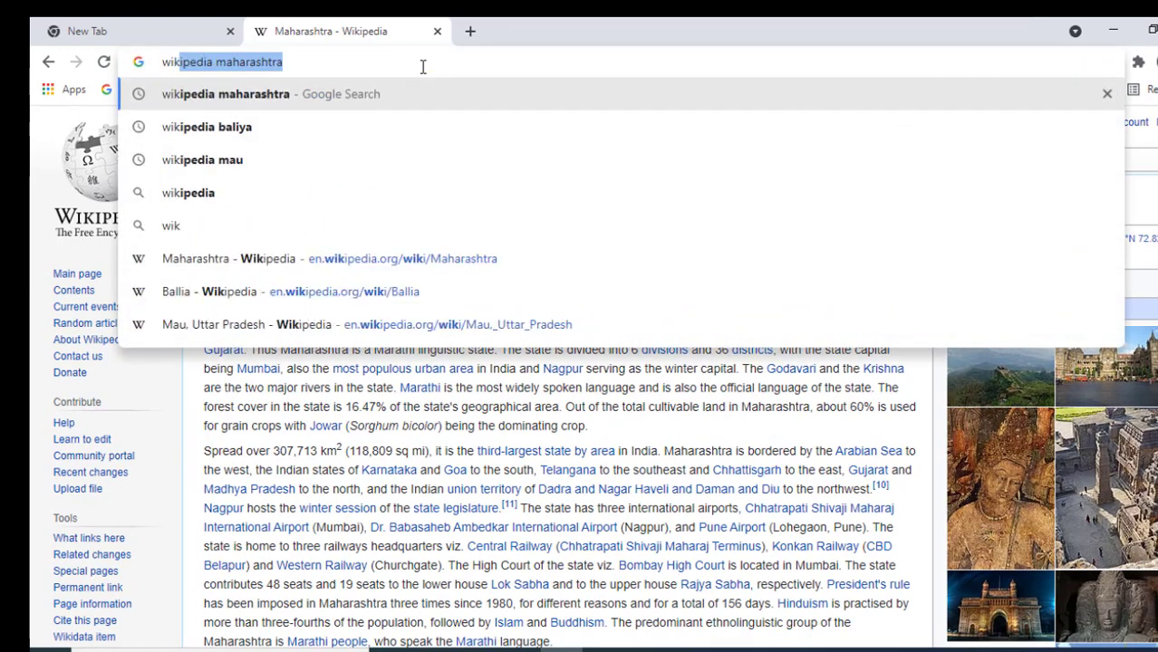
text(ipidia)
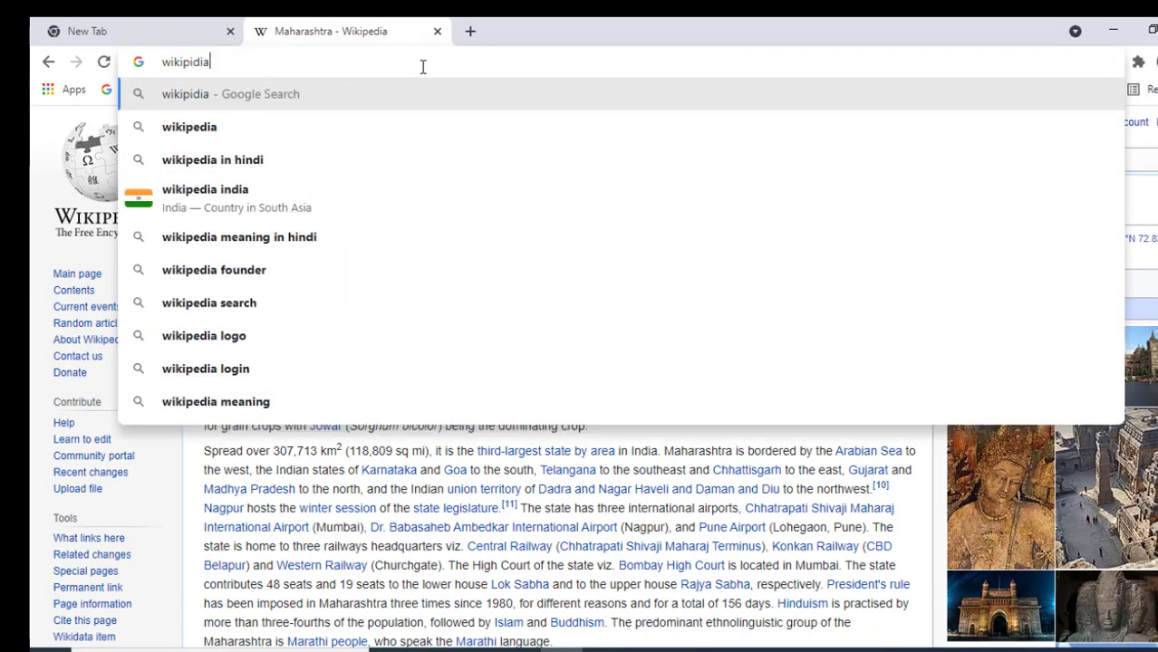
text( b)
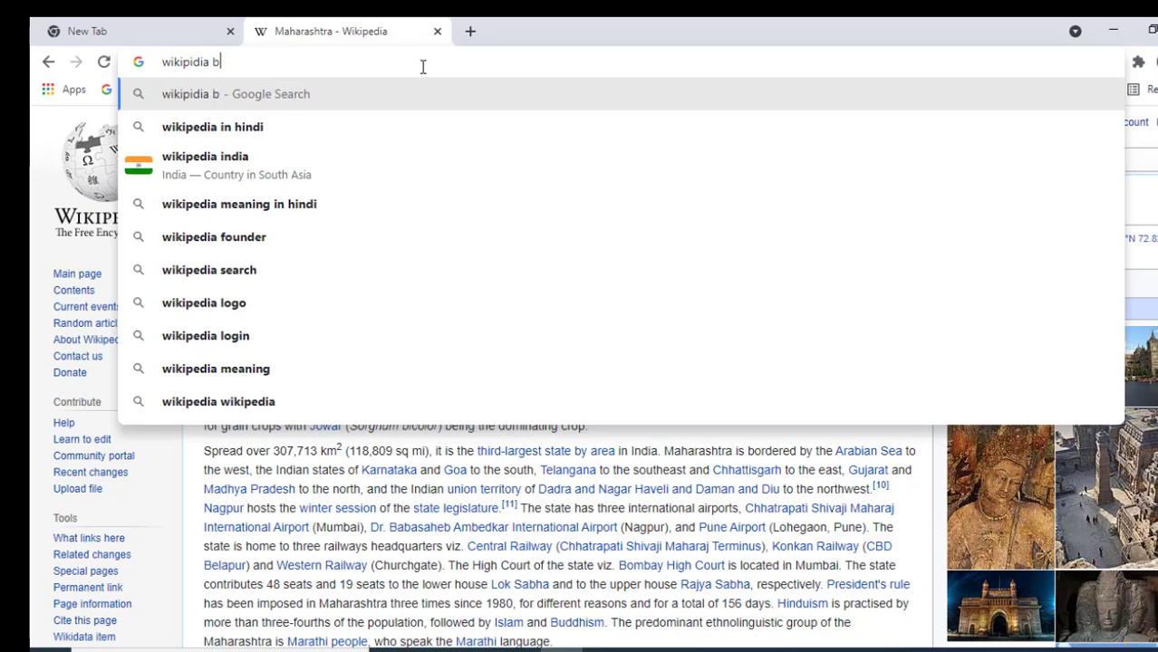
text(ihar)
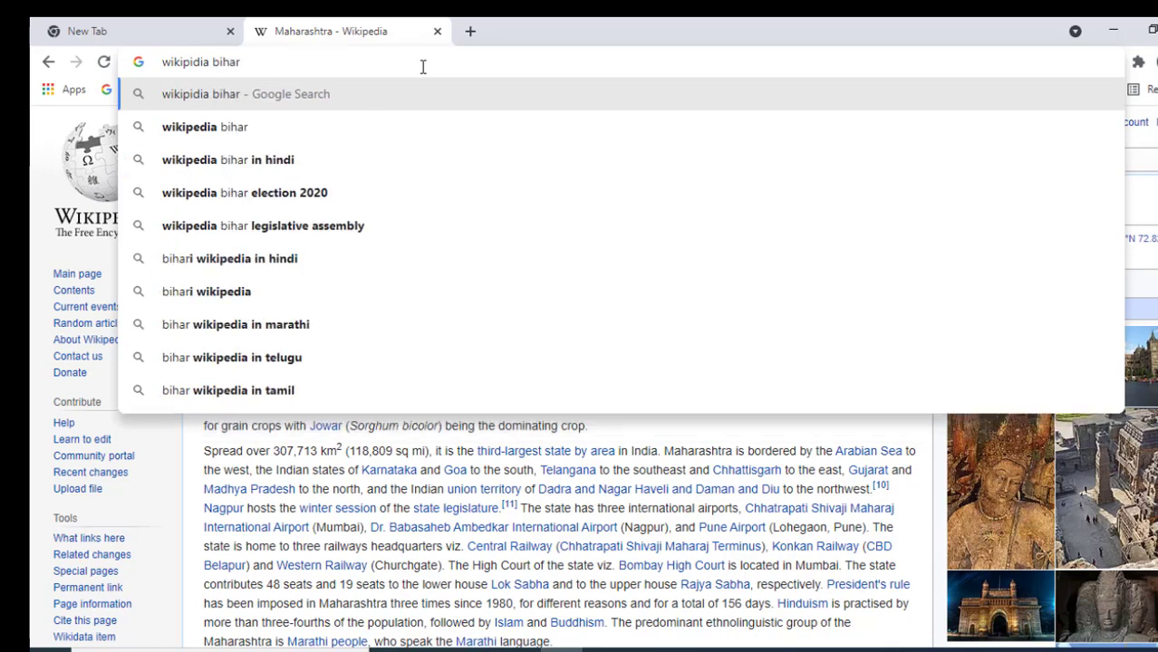
key(Return)
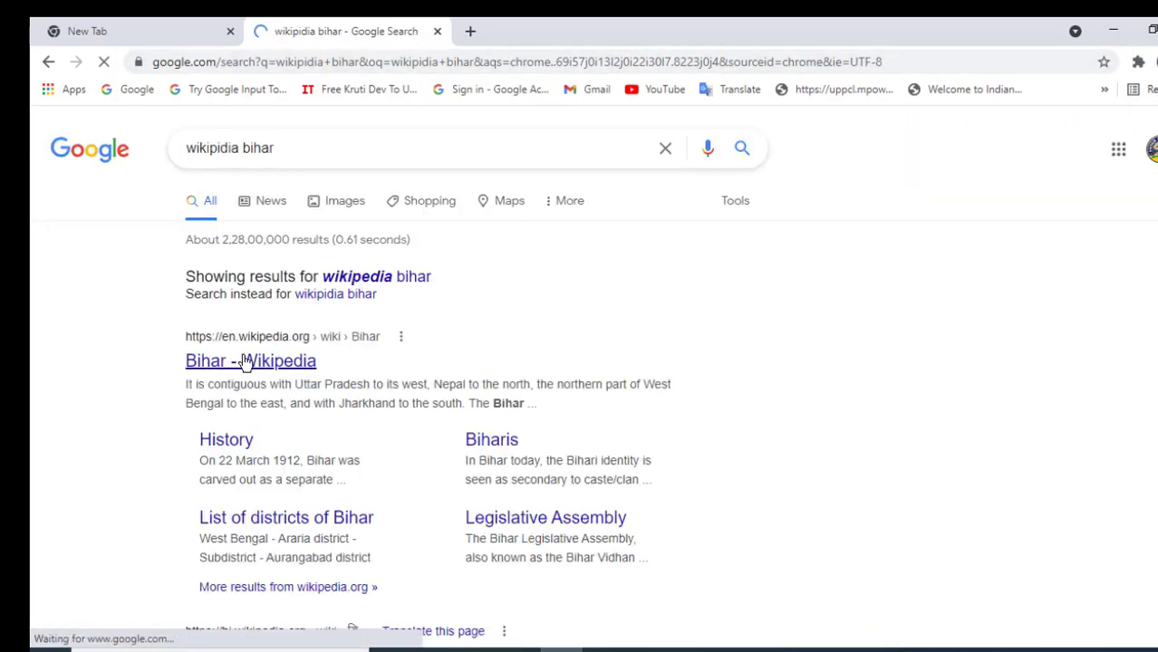
Open the English Wikipedia article on Bihar and copy its web address.
click(244, 362)
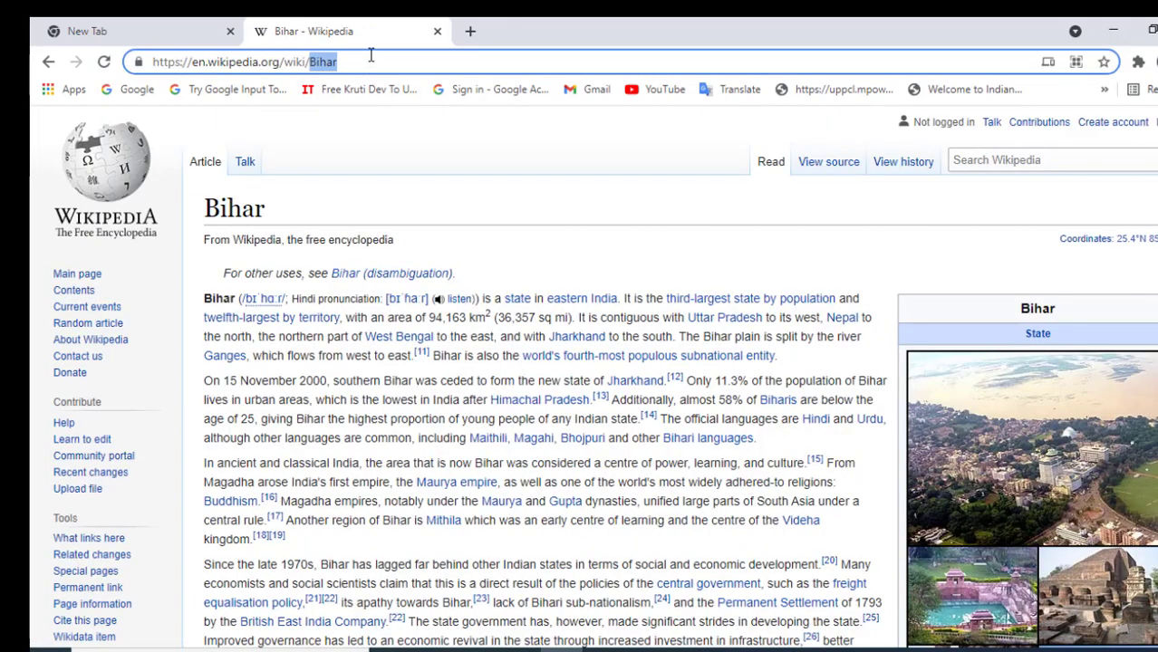
triple_click(370, 55)
key(ctrl+c)
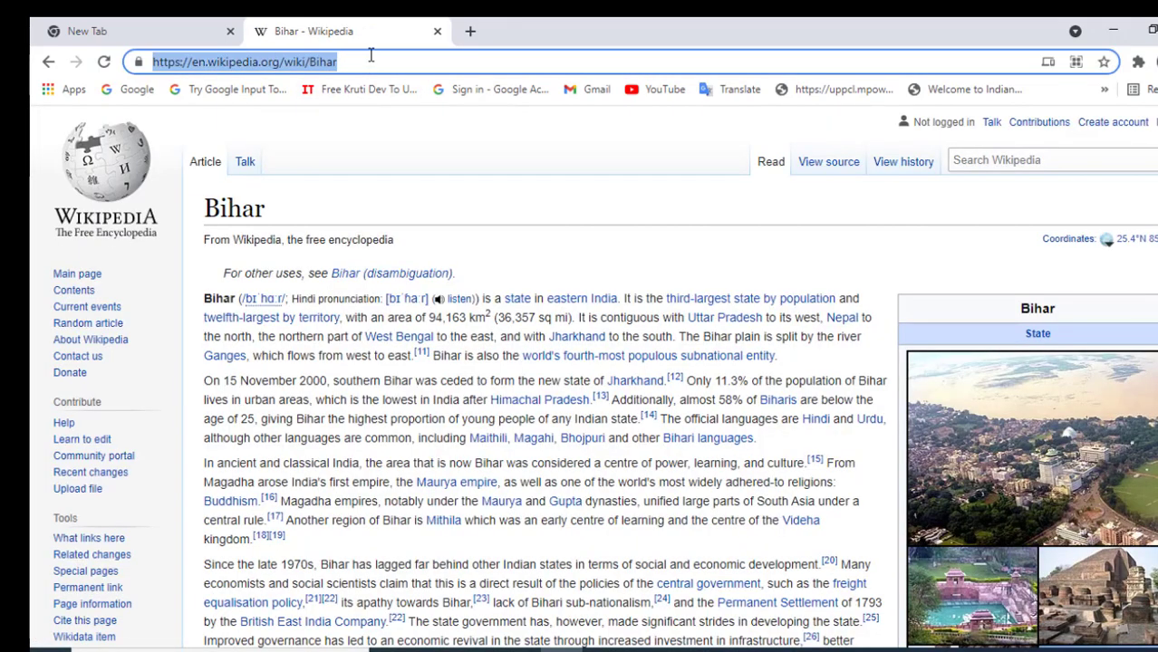
key(alt+Tab)
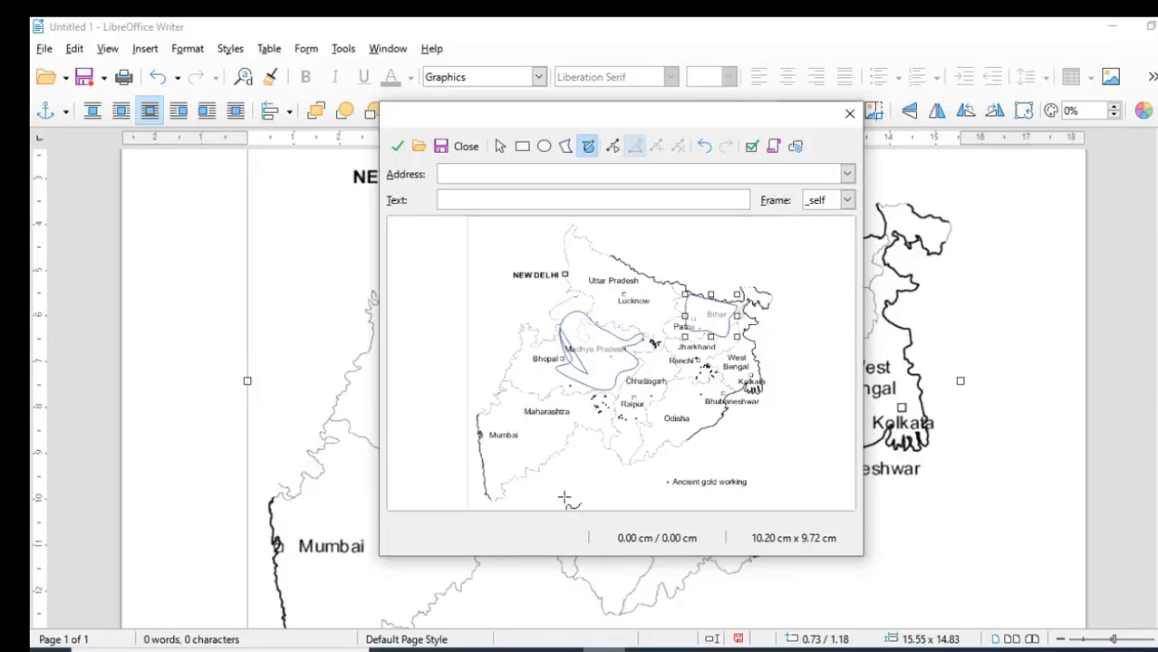
click(536, 177)
key(ctrl+v)
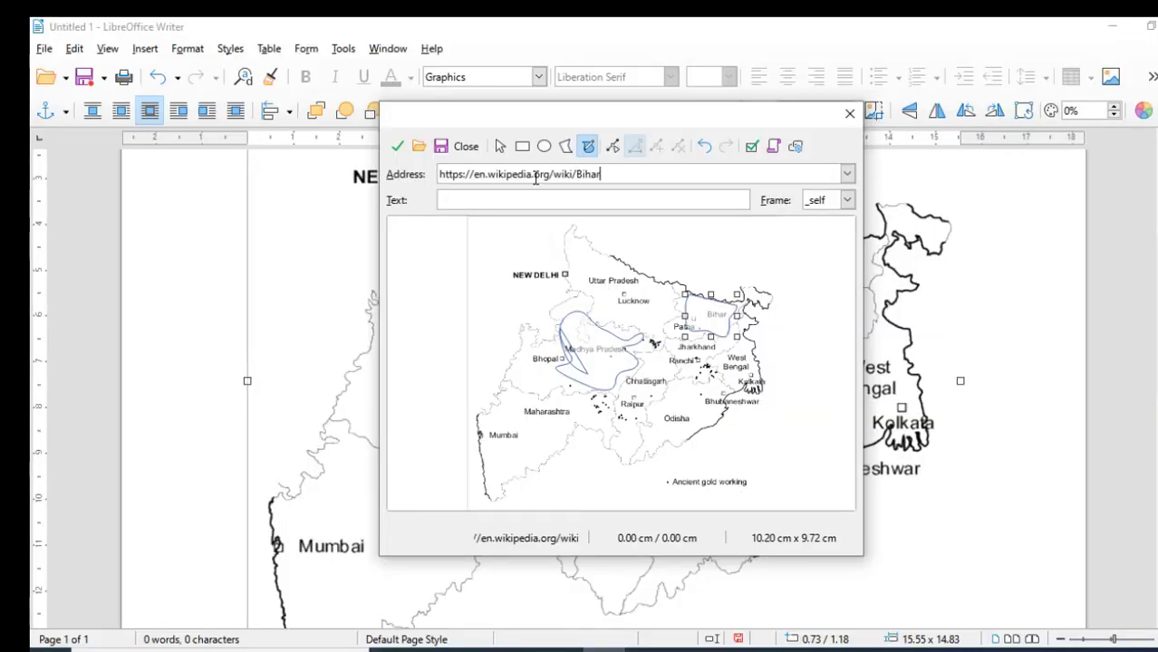
click(846, 200)
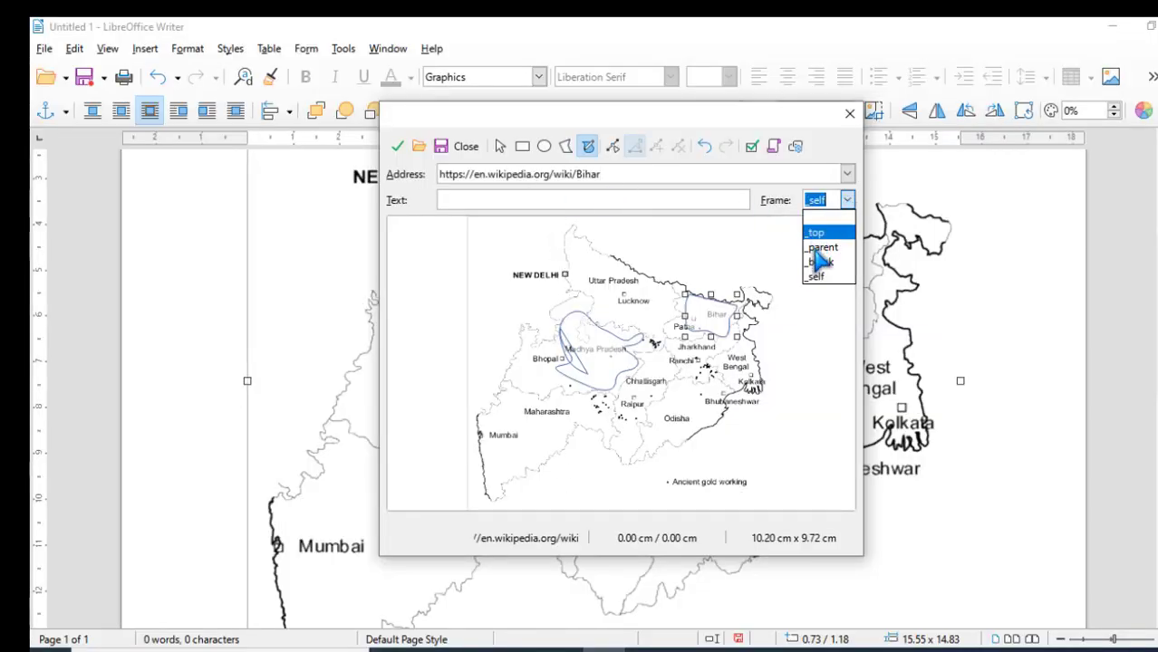
click(821, 261)
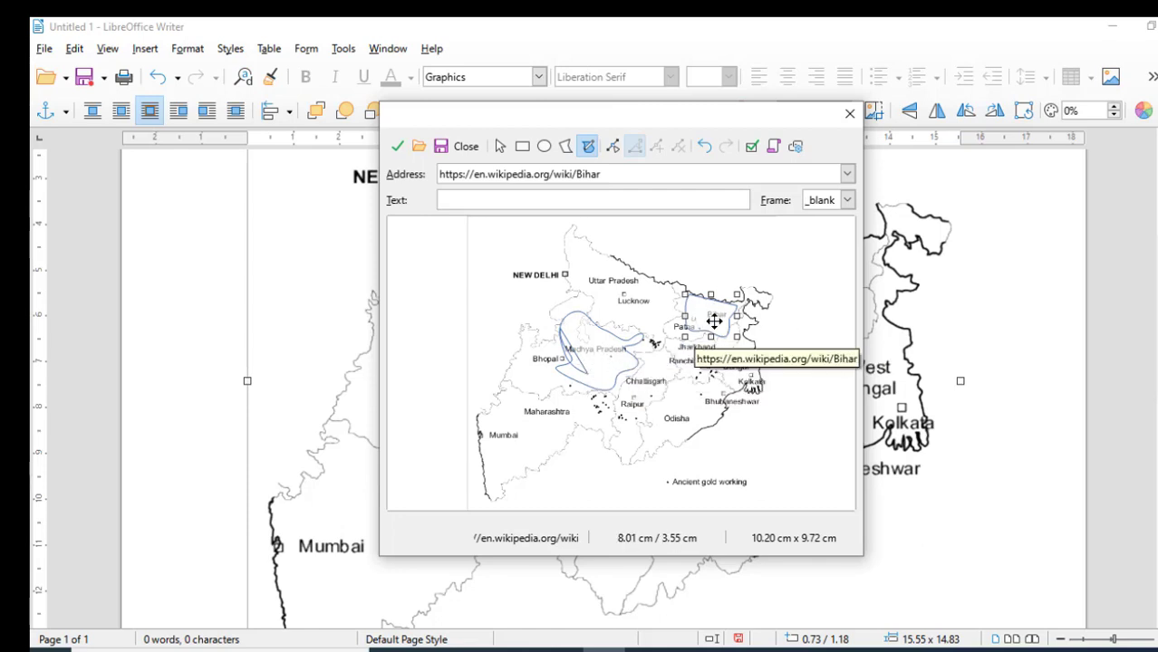
click(398, 149)
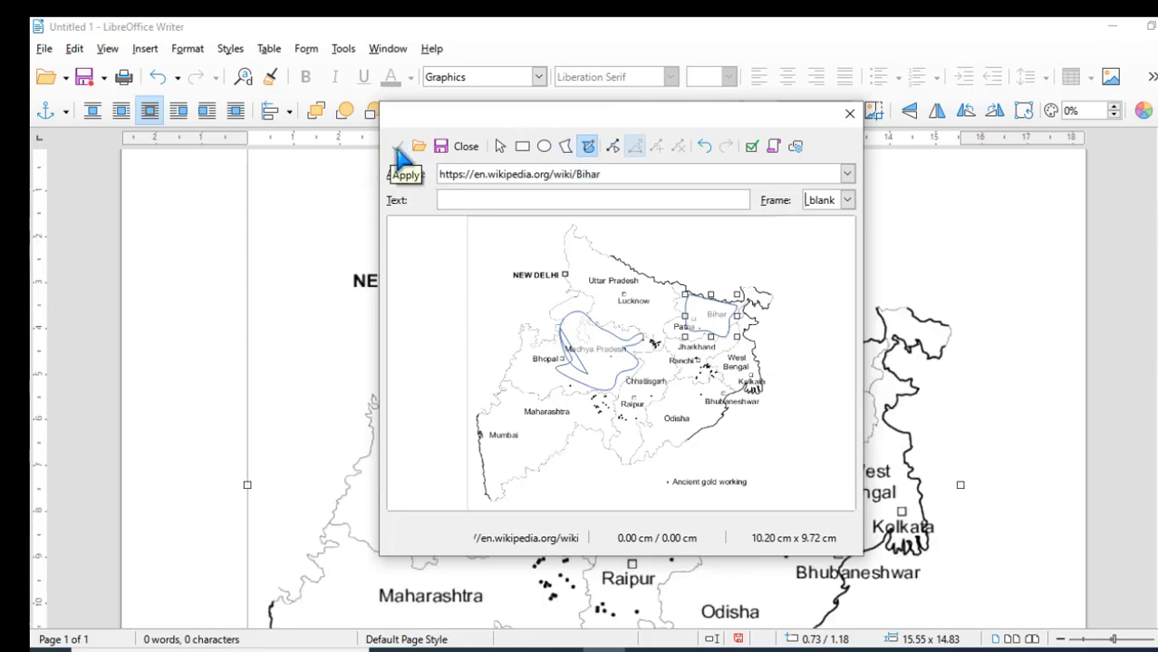
click(465, 146)
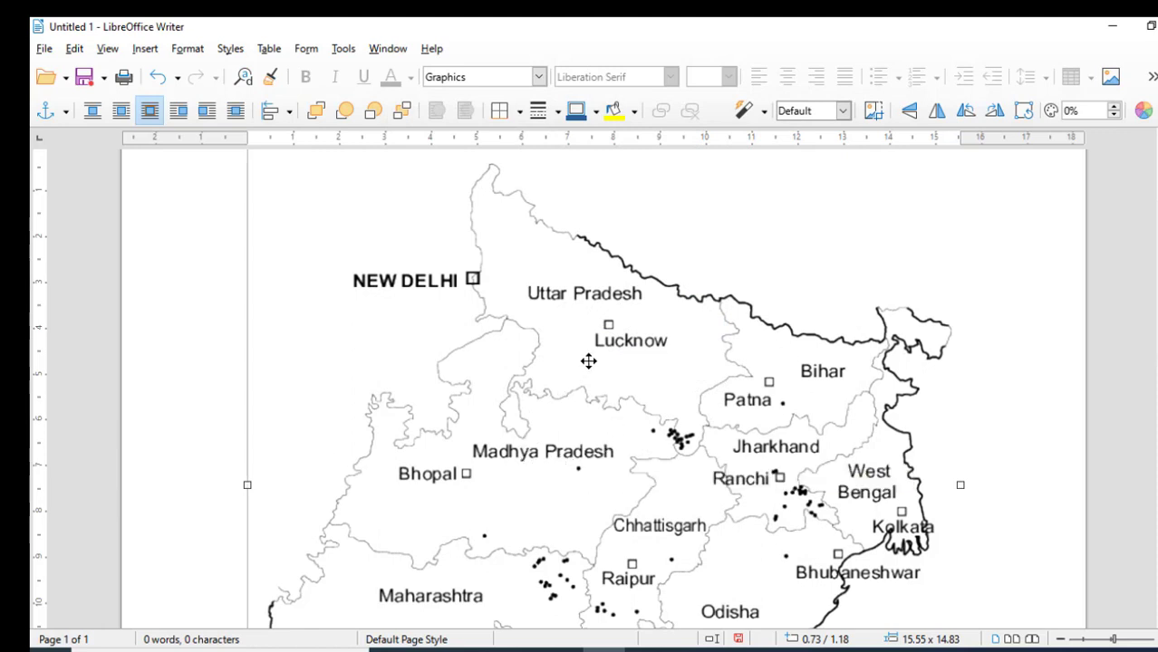
Save the document to the Desktop as map in HTML Document (Writer) format, keeping the HTML format.
mouse_move(807, 366)
click(43, 50)
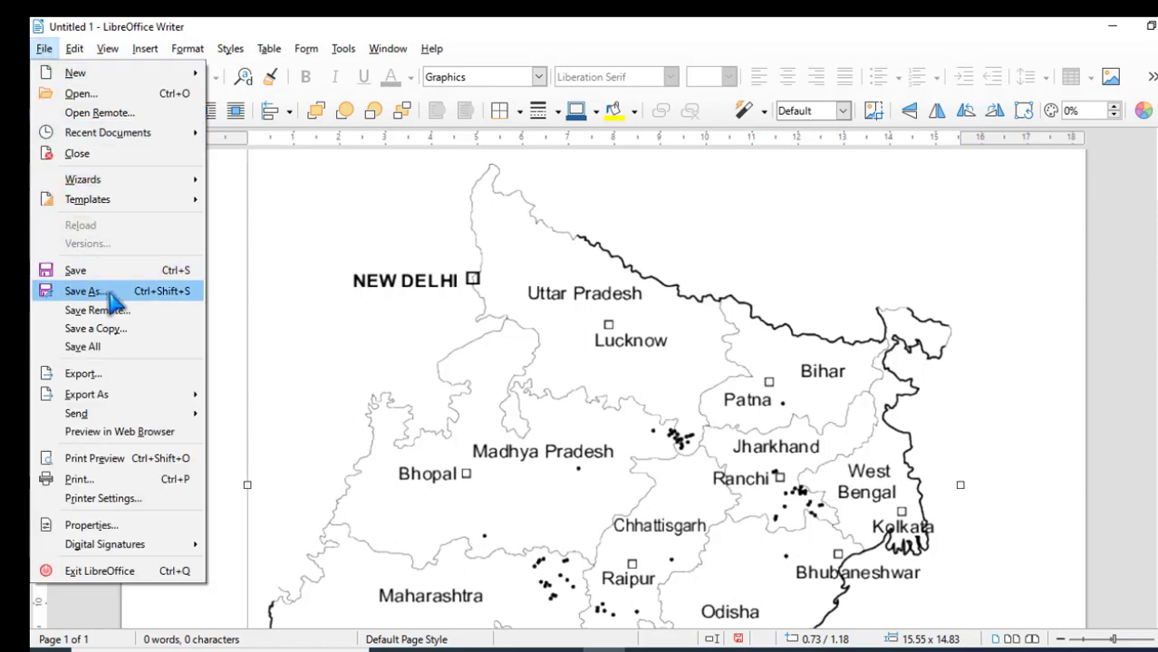
click(112, 300)
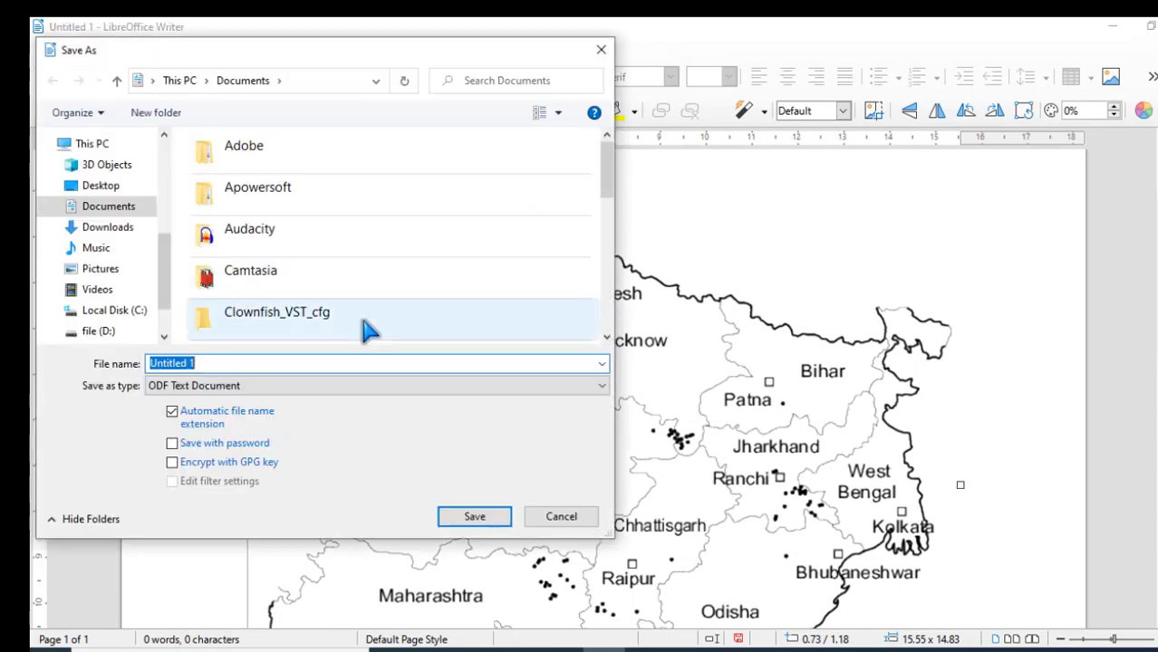
click(102, 187)
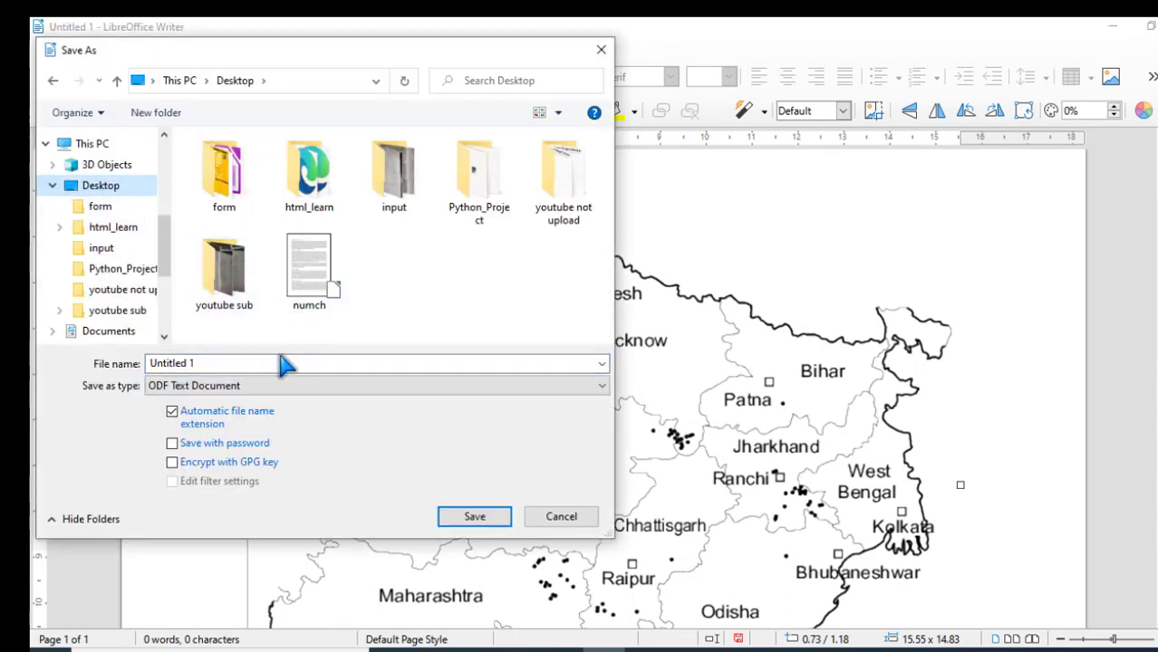
click(229, 365)
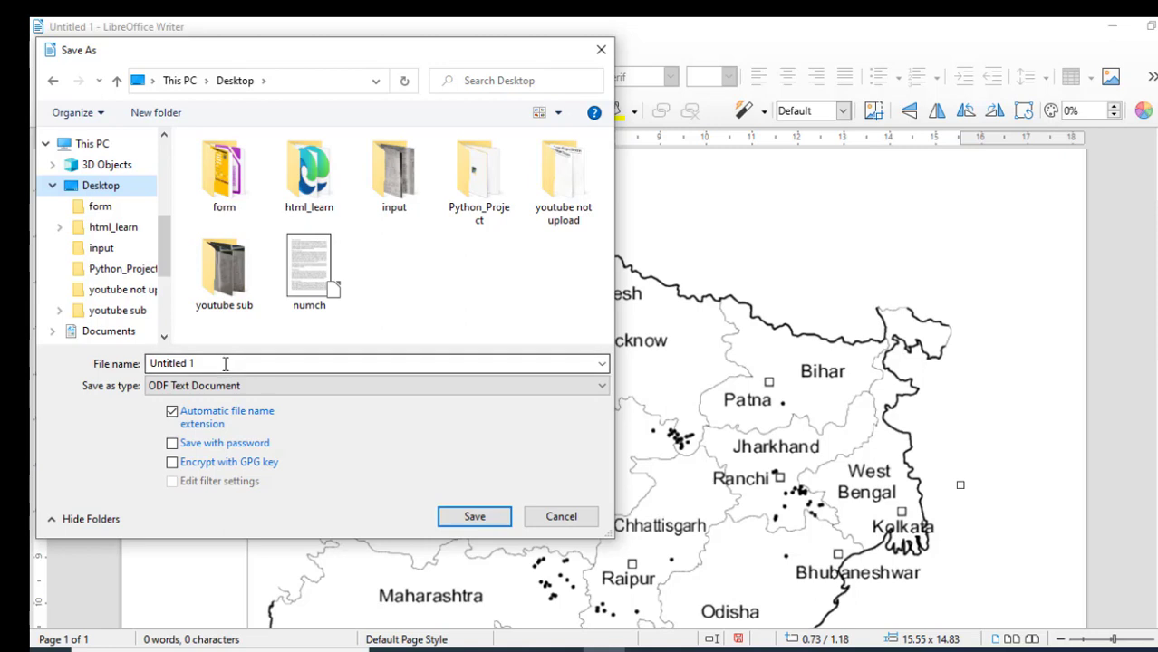
click(225, 363)
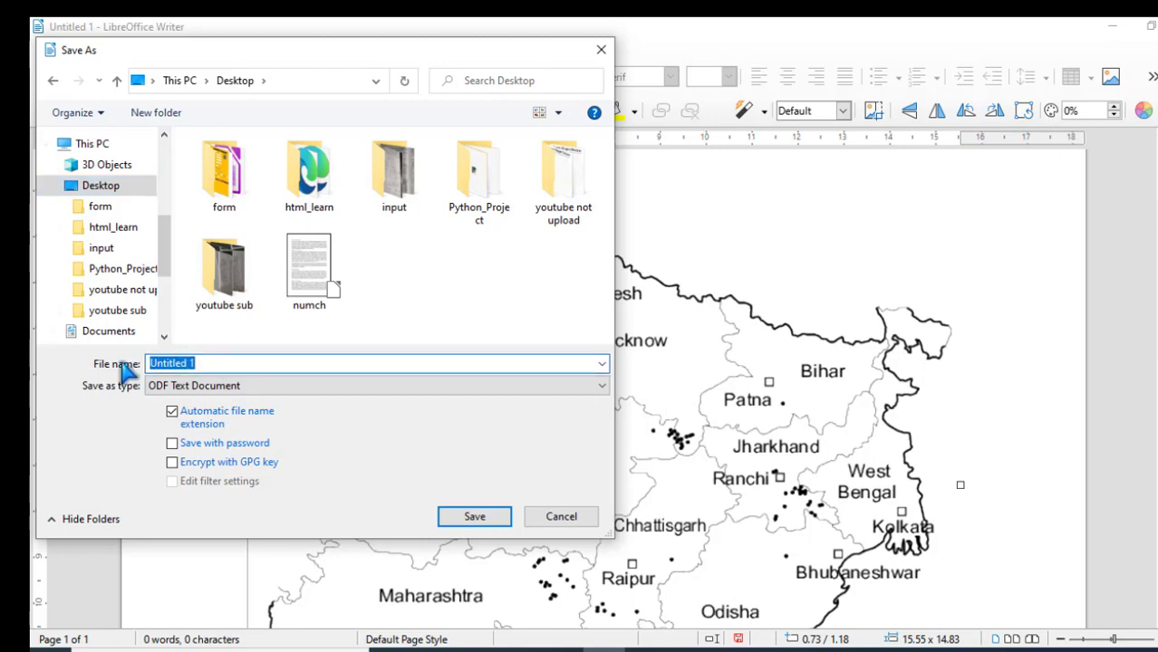
text(map)
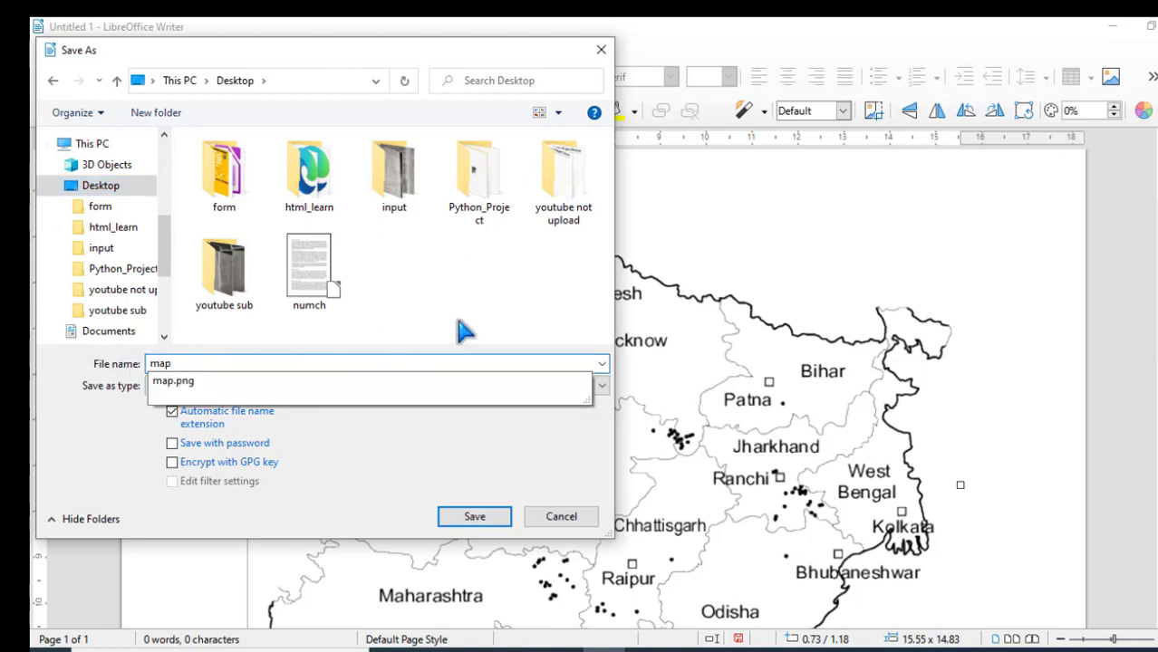
click(503, 452)
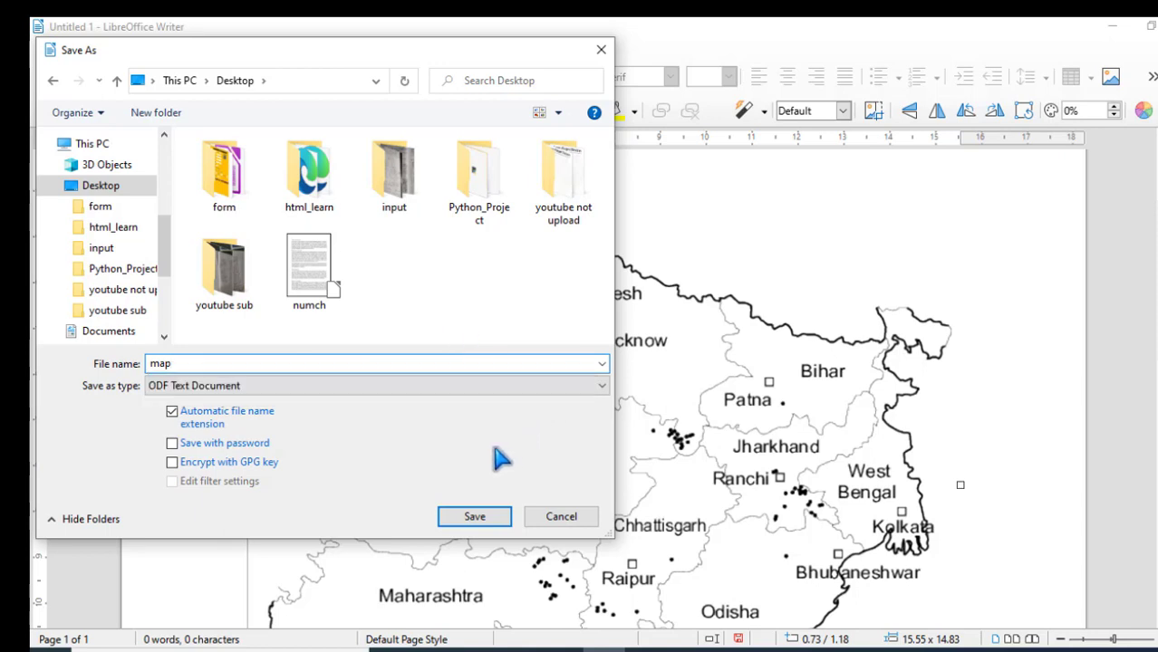
click(270, 389)
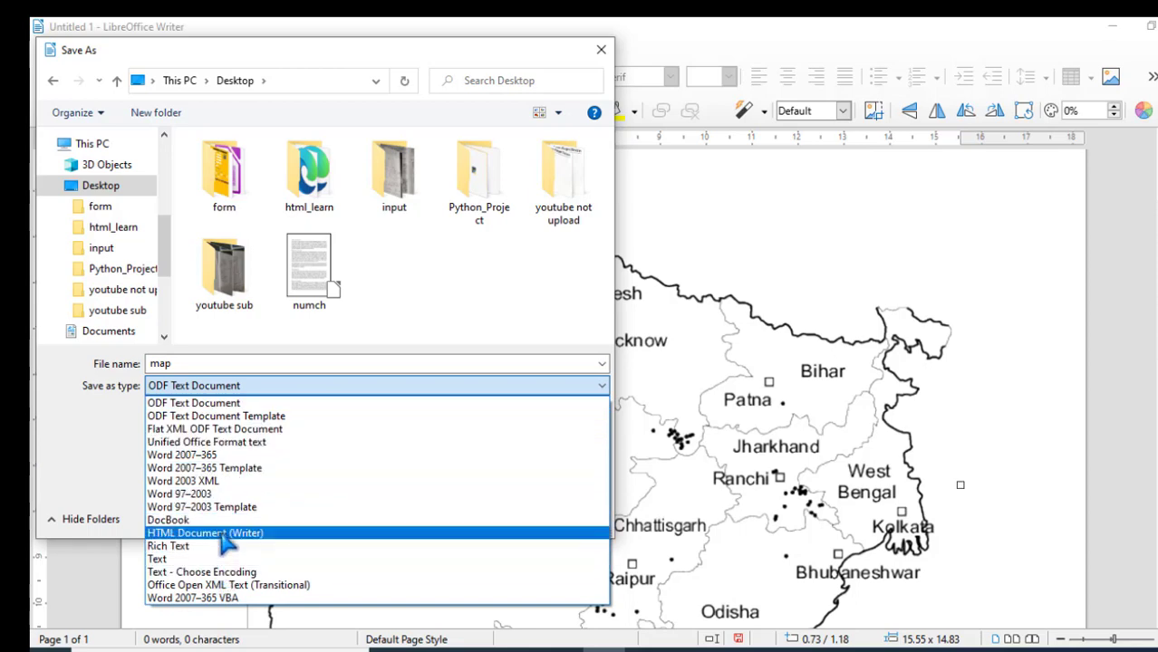
click(224, 536)
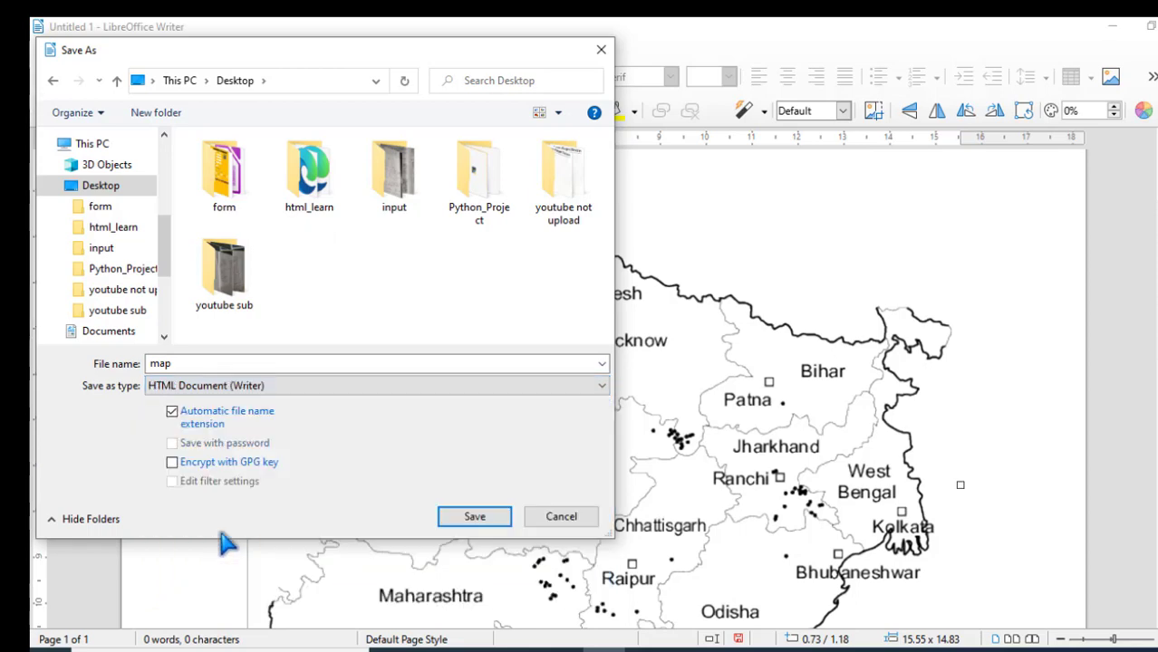
click(472, 516)
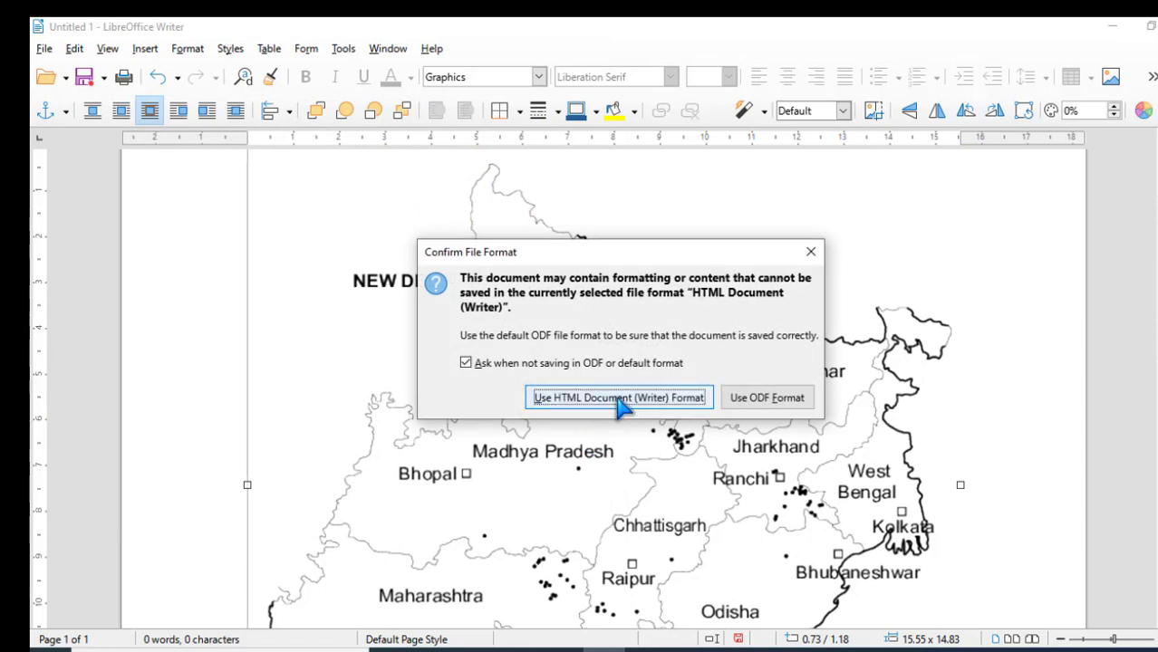
click(620, 398)
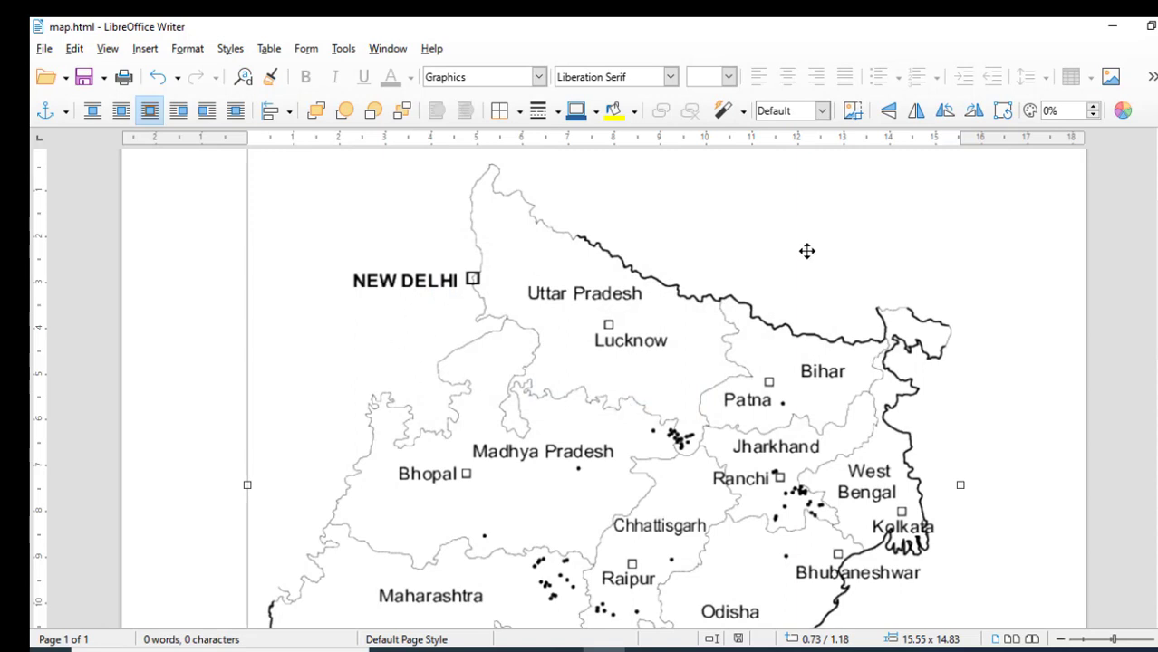
Leave Writer, open map.html from the Desktop in the Edge browser and test the link on the Bihar region, returning to the map page.
click(1113, 28)
click(1113, 30)
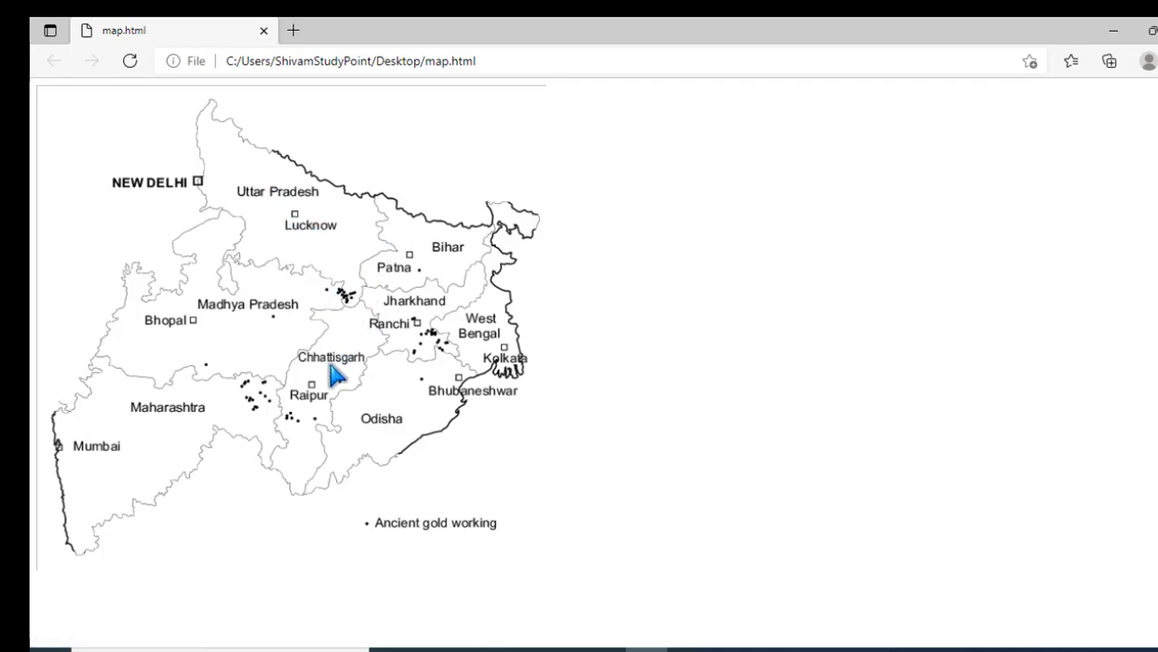
click(443, 254)
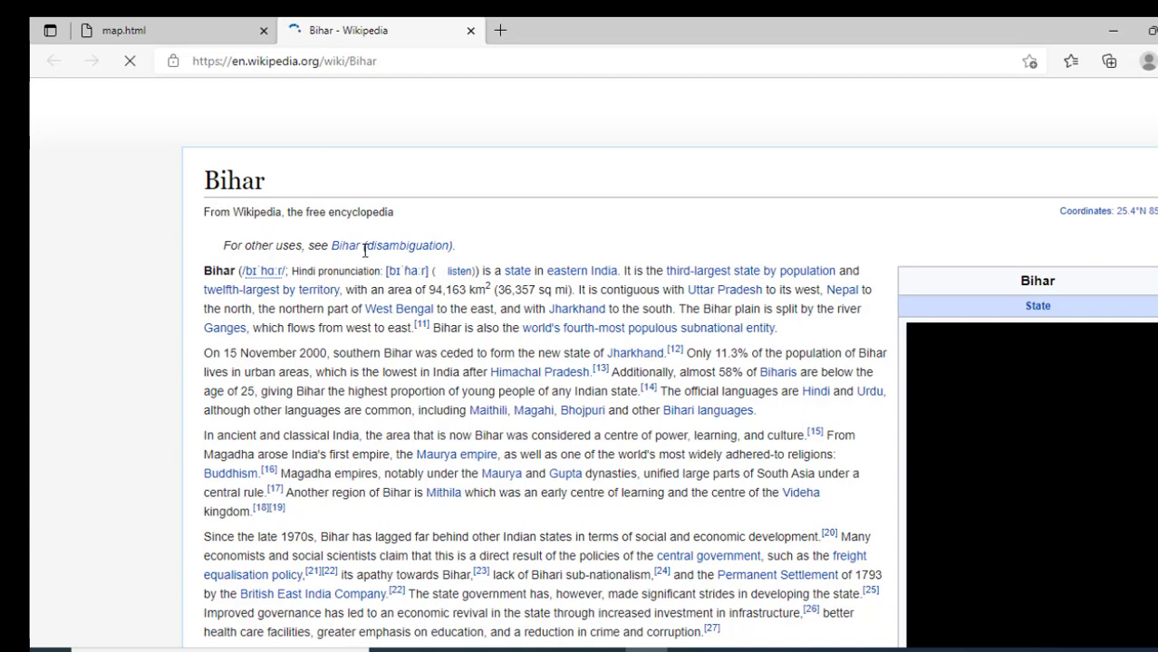
click(158, 30)
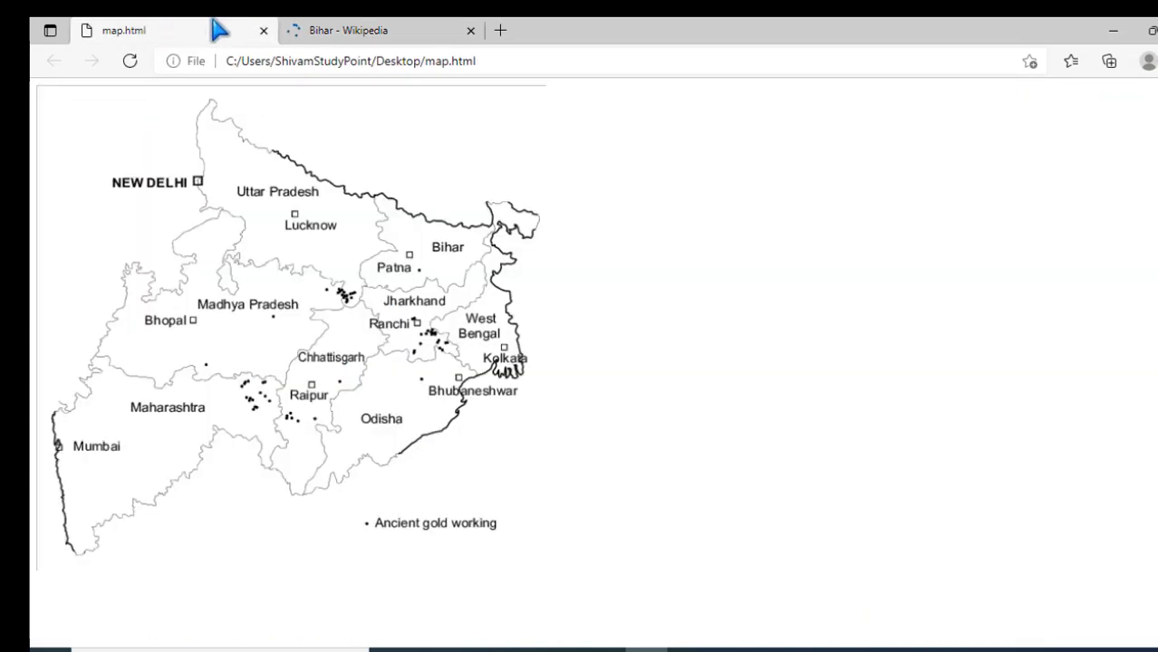
Test the link on the Madhya Pradesh region of the map page and view the Wikipedia article it opens.
click(260, 316)
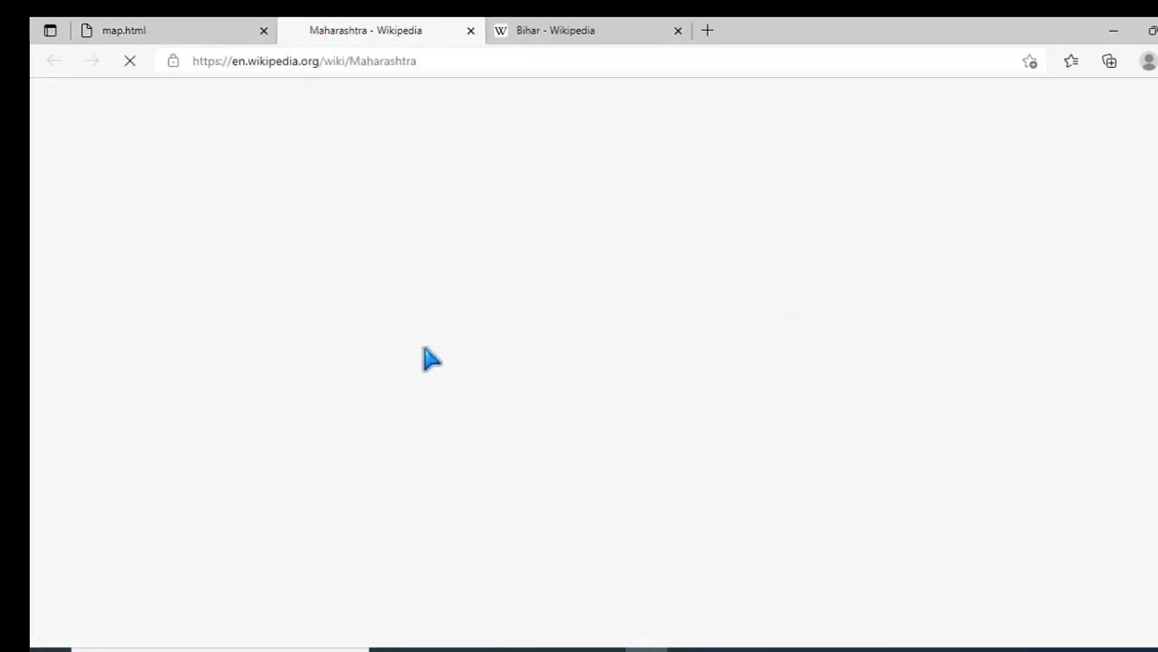
click(116, 30)
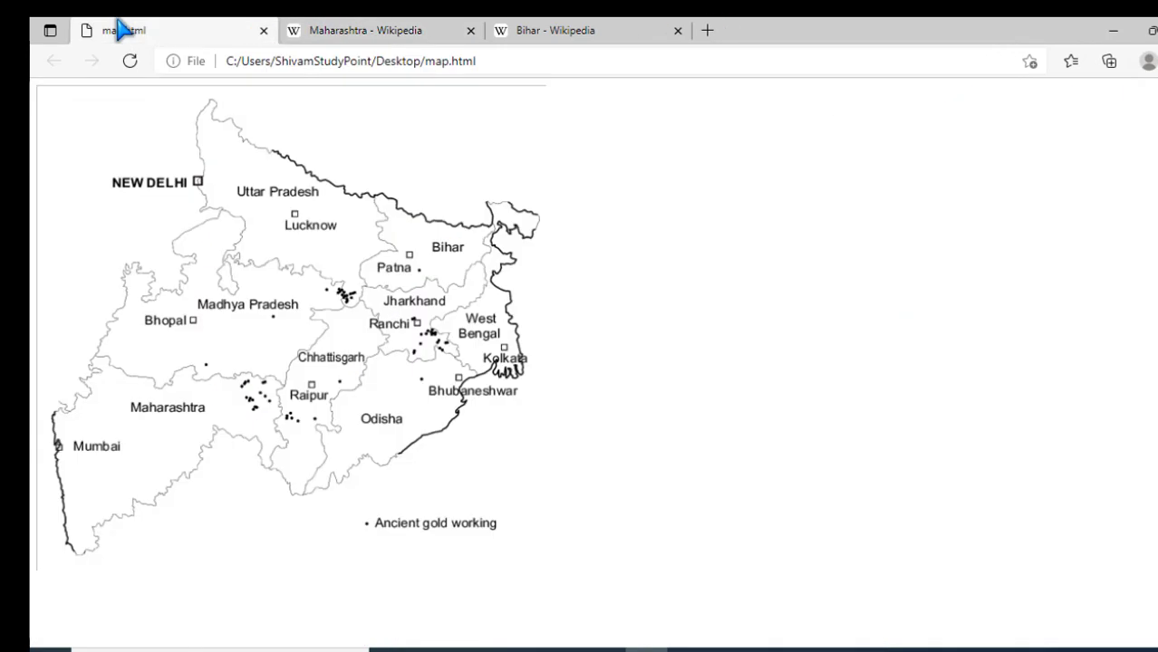
click(331, 30)
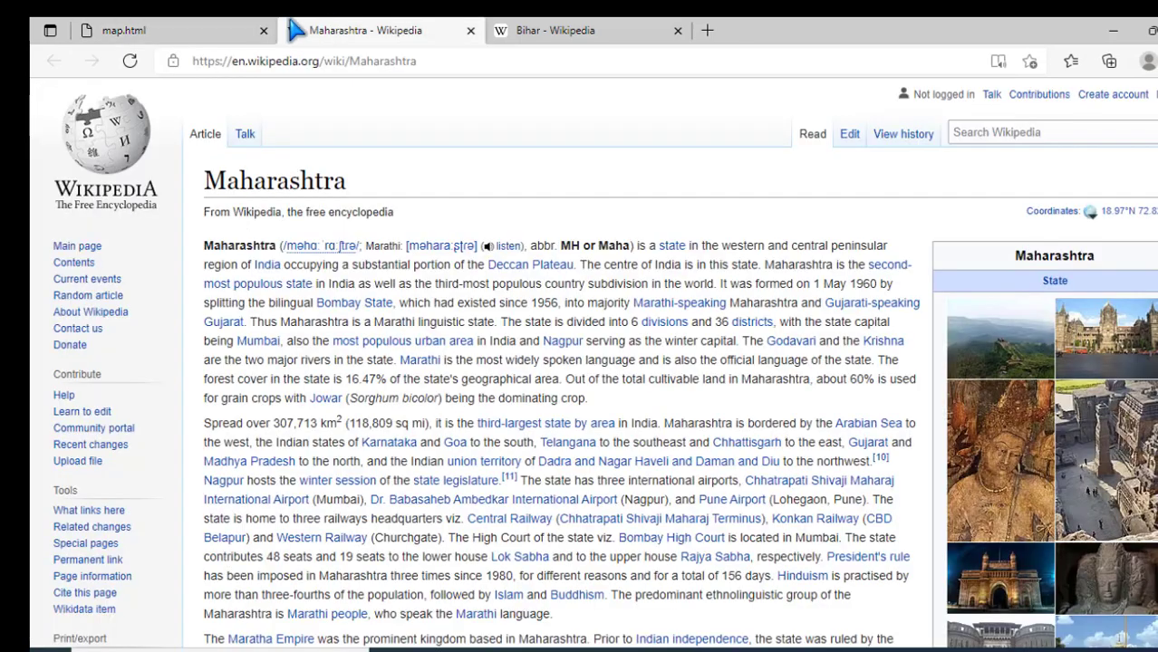
Return from the browser to the map.html document in Writer and delete the map image from the page.
click(246, 27)
click(416, 30)
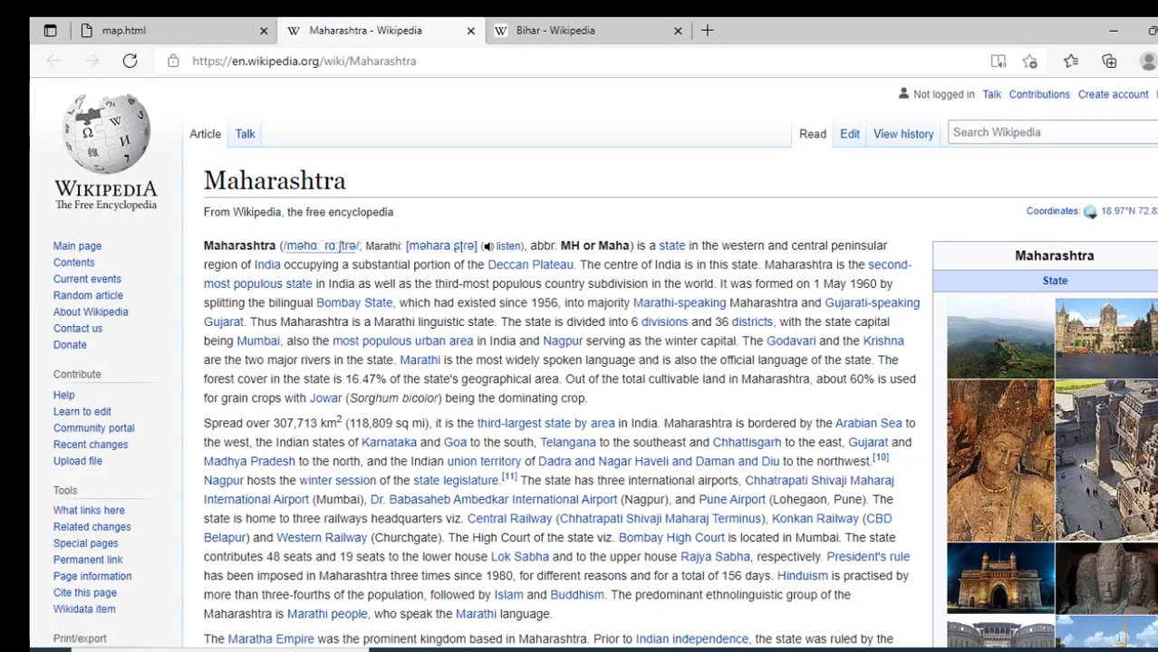
key(super+d)
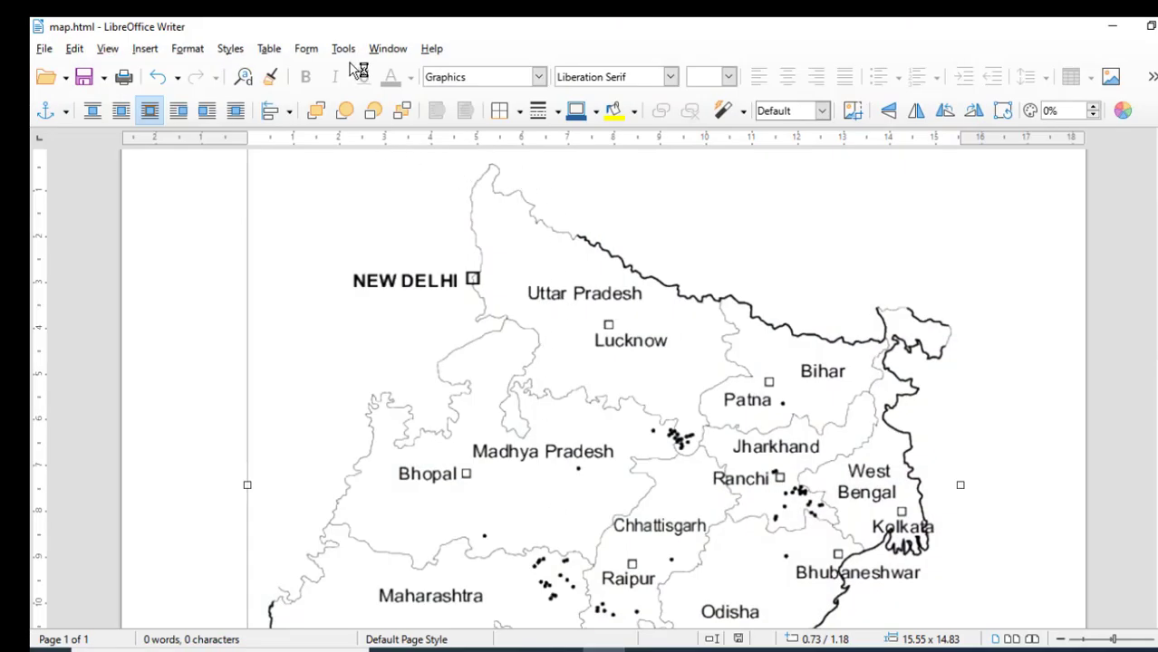
click(343, 49)
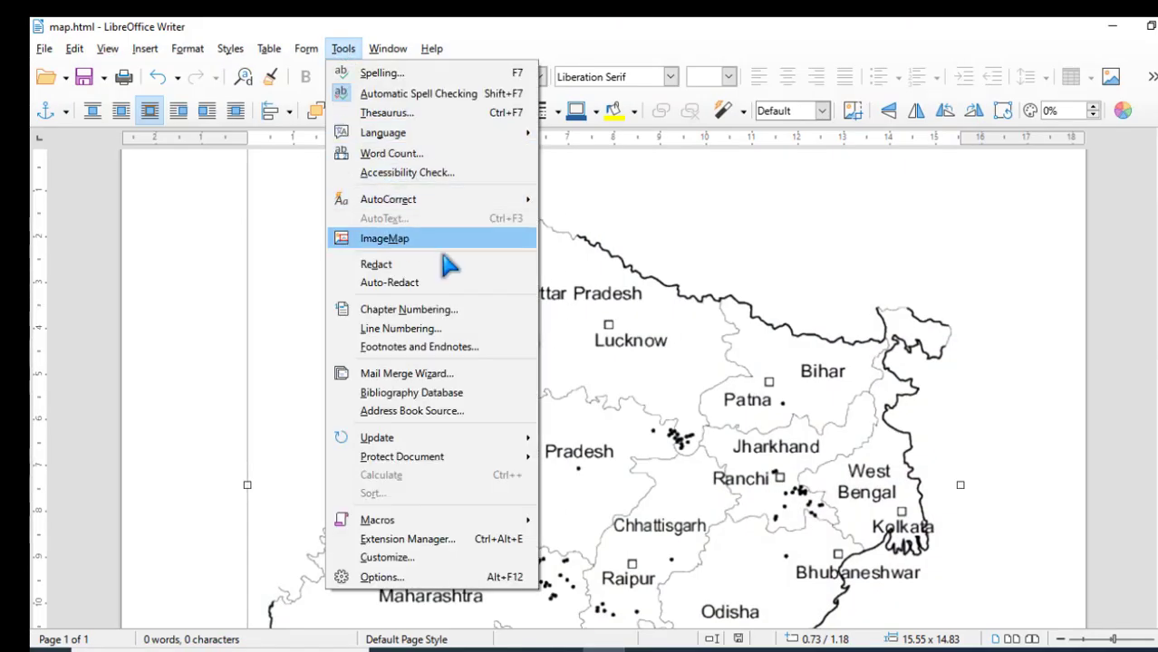
click(725, 345)
key(Delete)
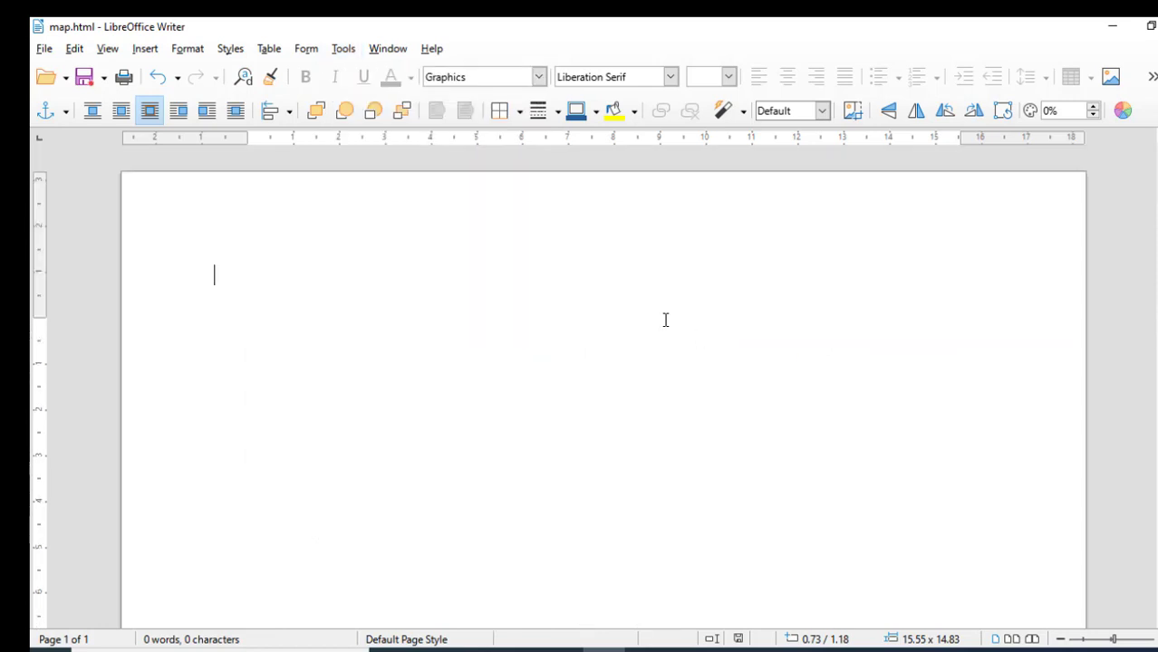
click(349, 51)
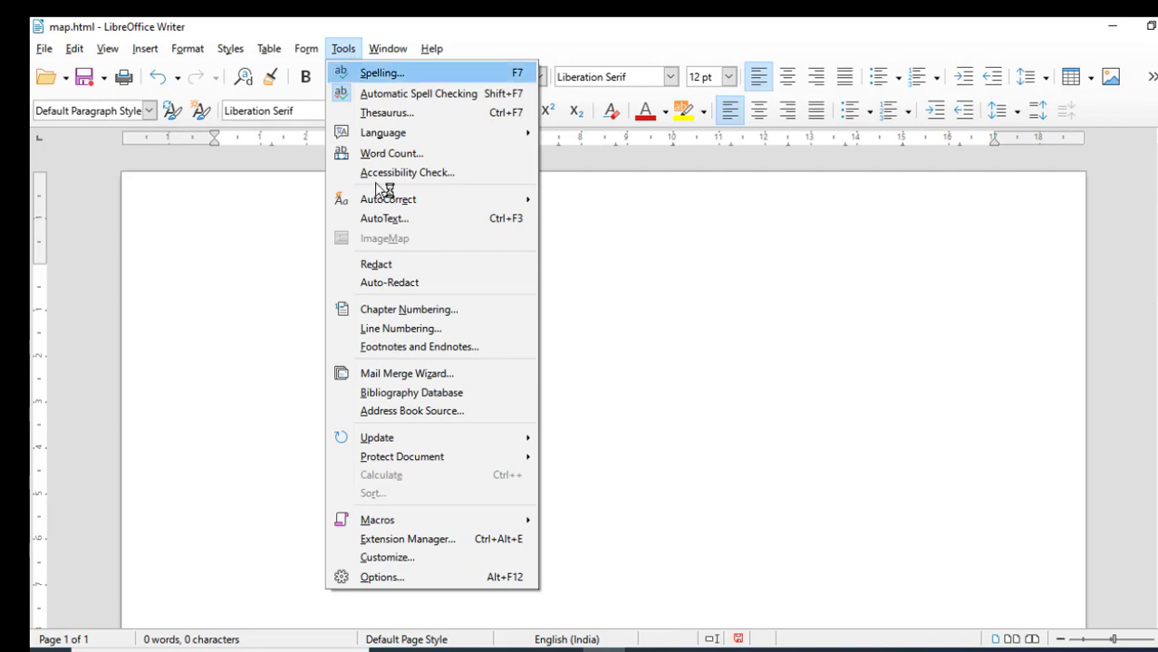
click(444, 265)
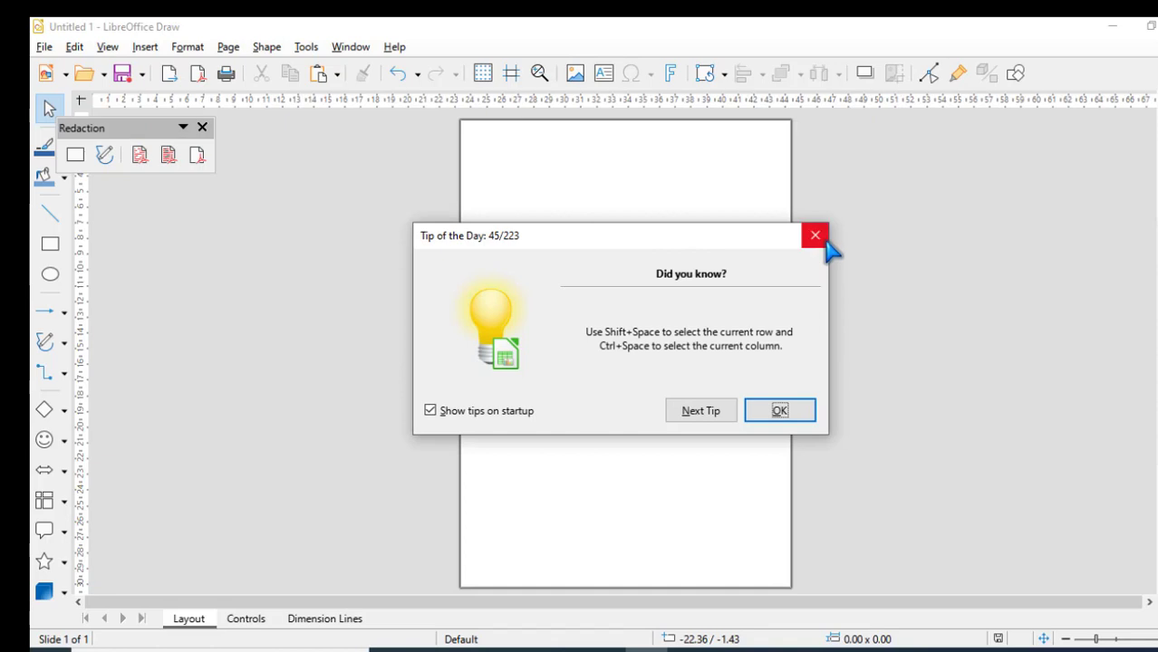
click(818, 236)
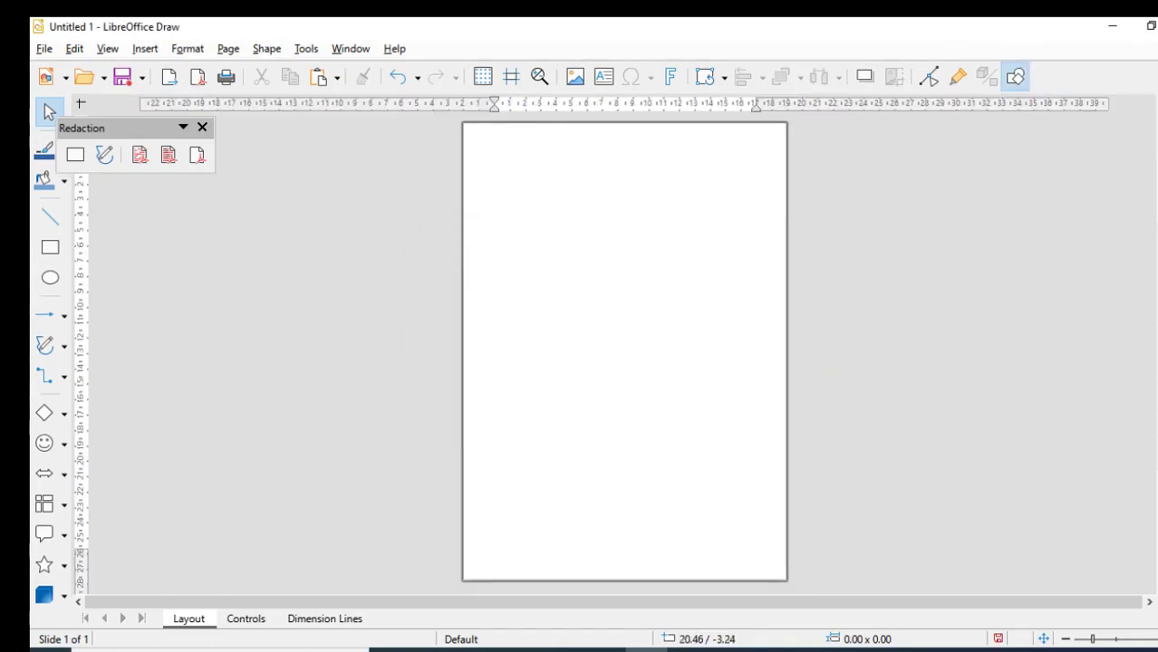
key(ctrl+w)
click(679, 379)
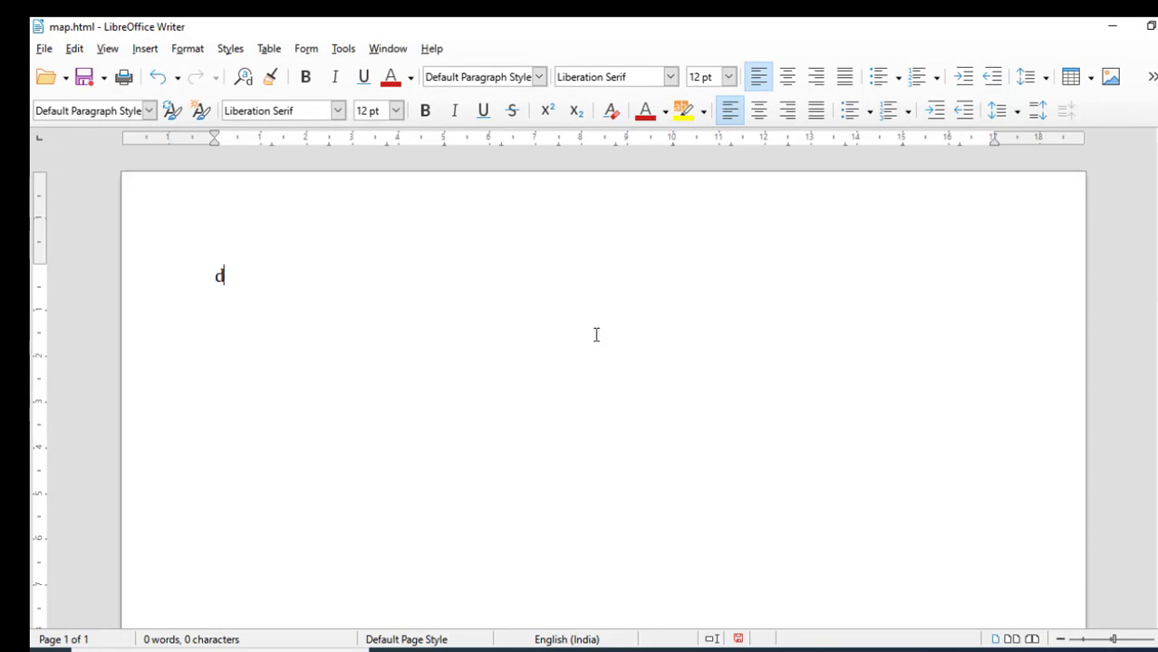
Insert the dummy text through its AutoText shortcut and open the document for redaction with the Redact command.
key(F3)
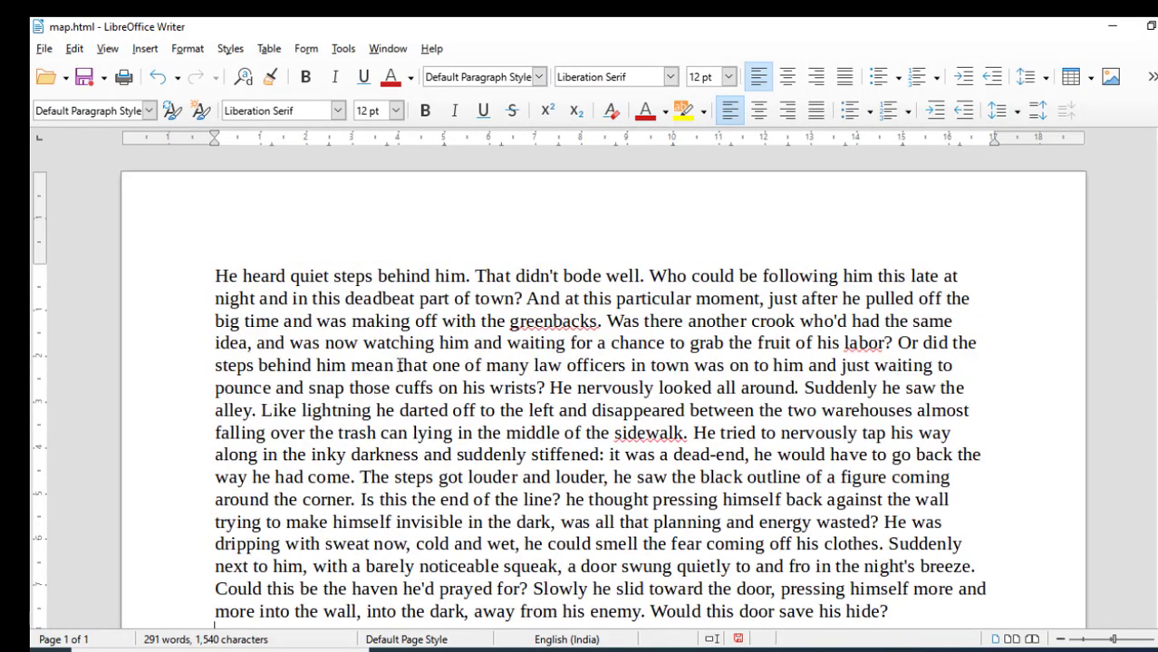
click(342, 49)
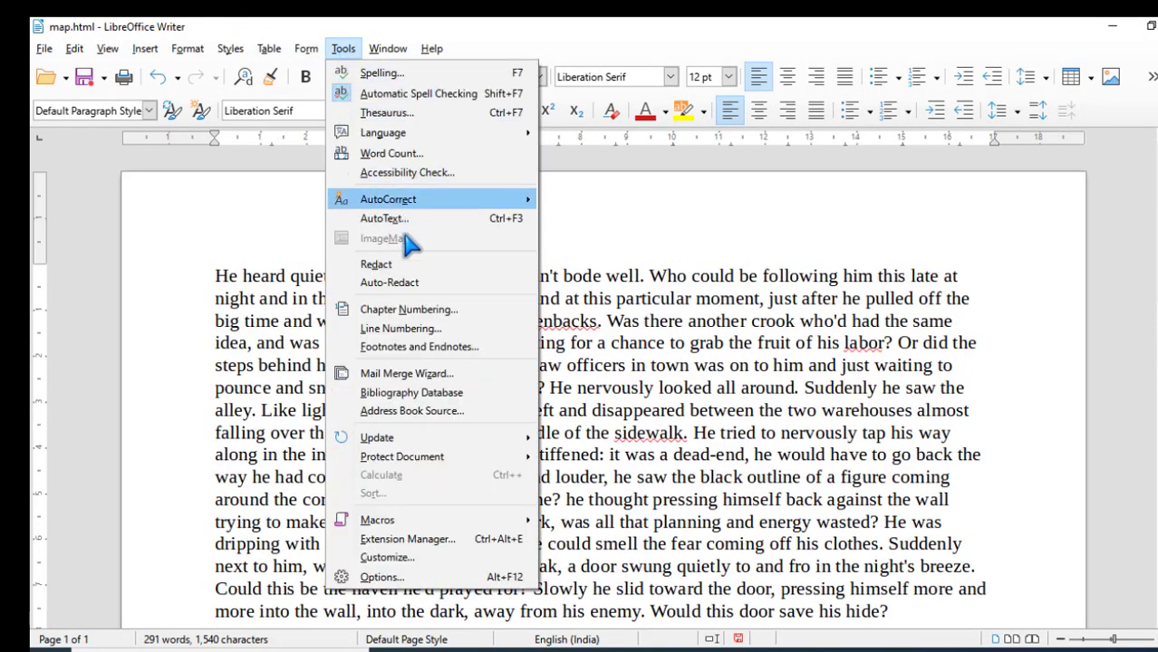
click(407, 270)
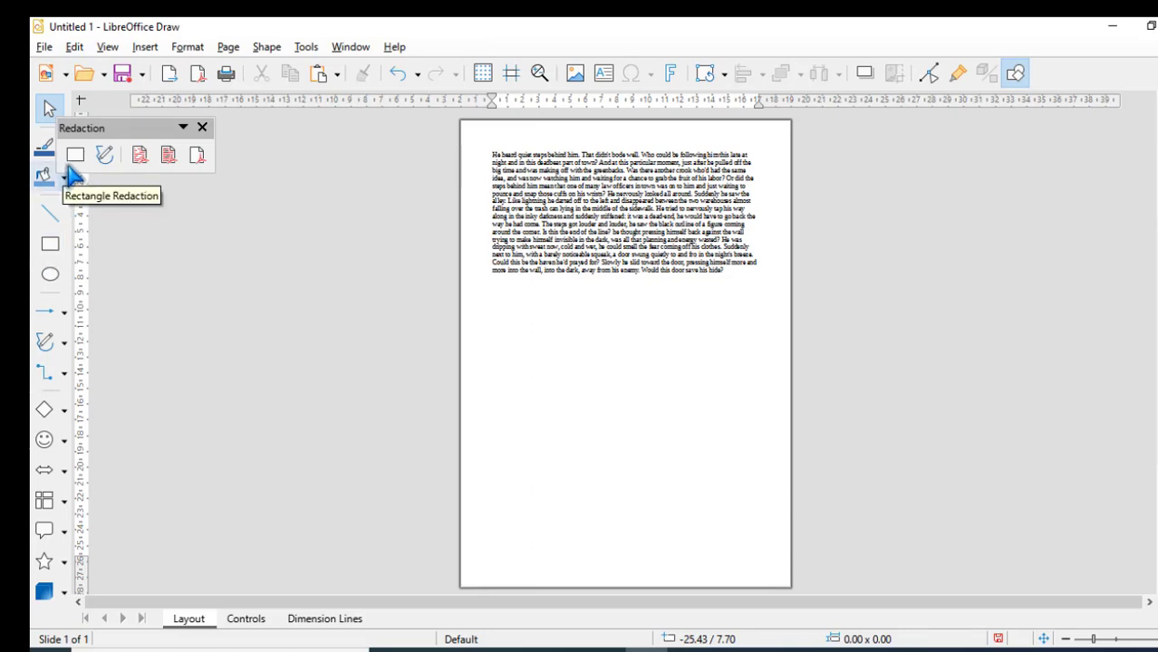
Draw a rectangle about 8.75 × 5.50 over part of the text and a cloud shape about 8.00 × 10.75 below it.
click(50, 243)
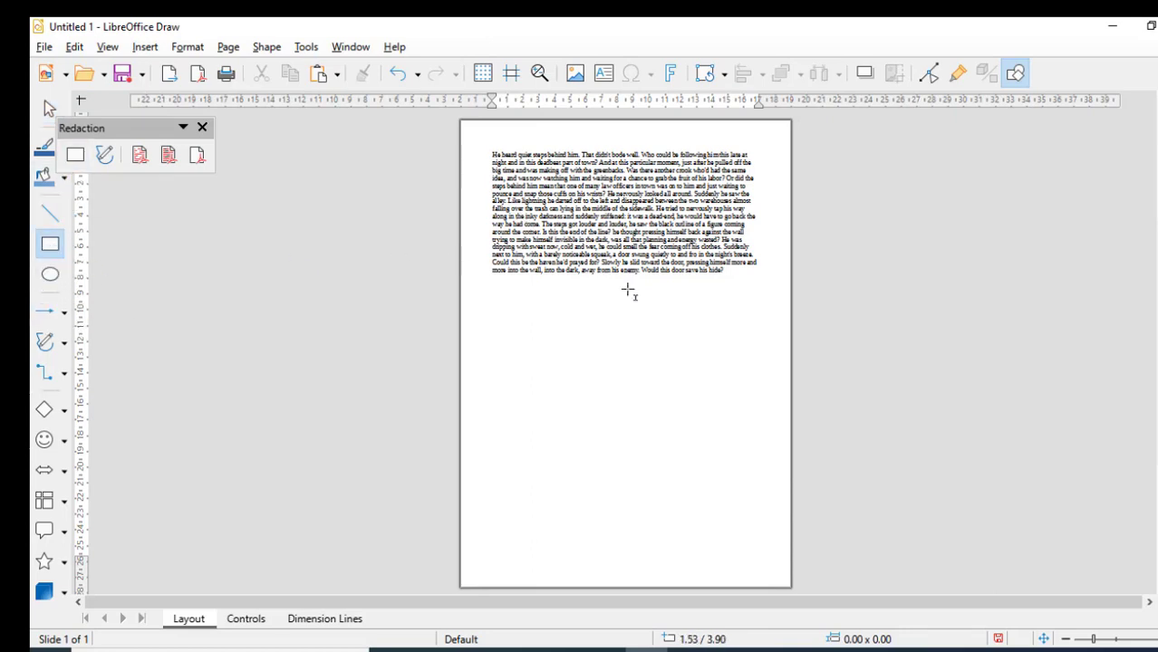
drag(515, 213, 653, 300)
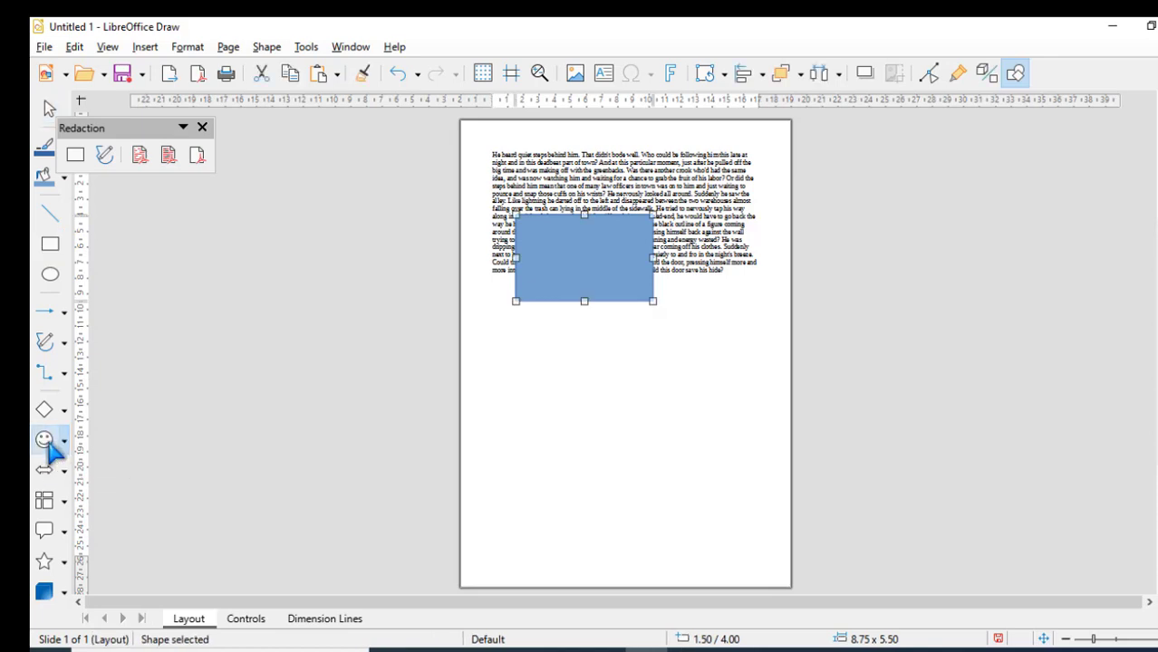
right_click(58, 445)
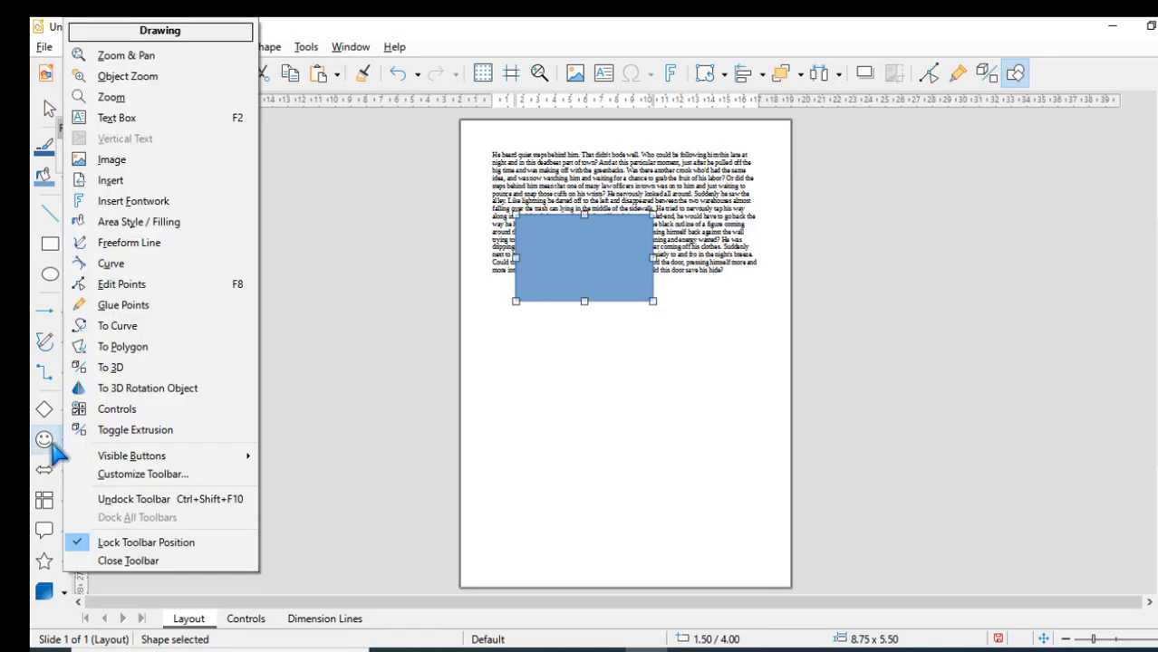
key(Escape)
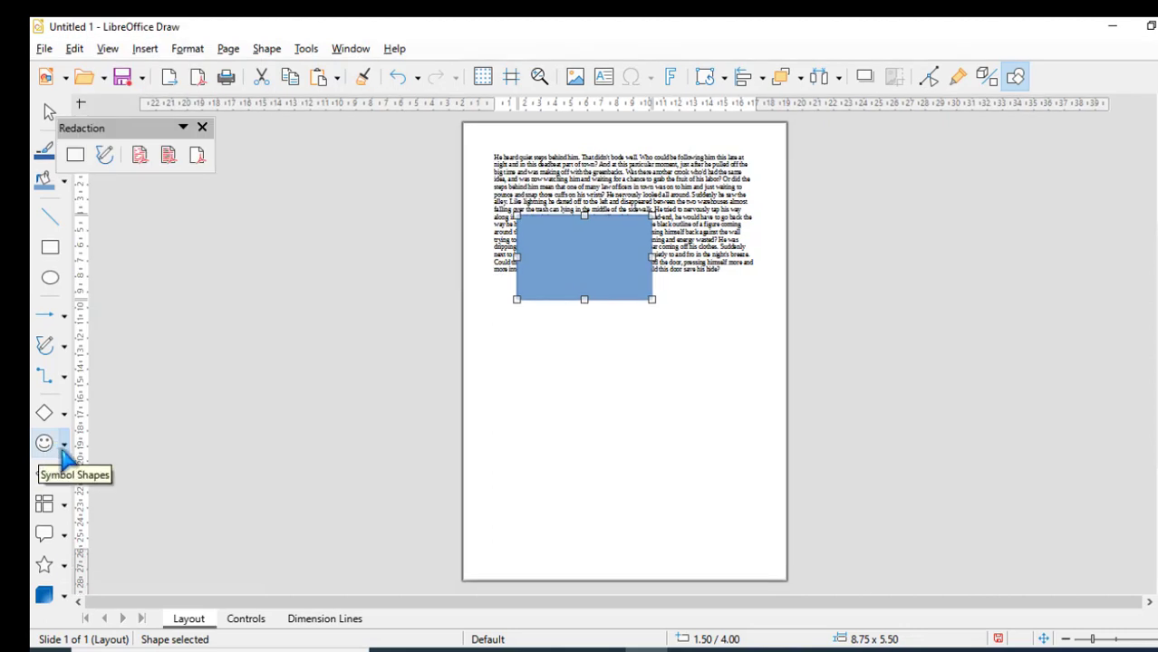
click(63, 447)
click(230, 443)
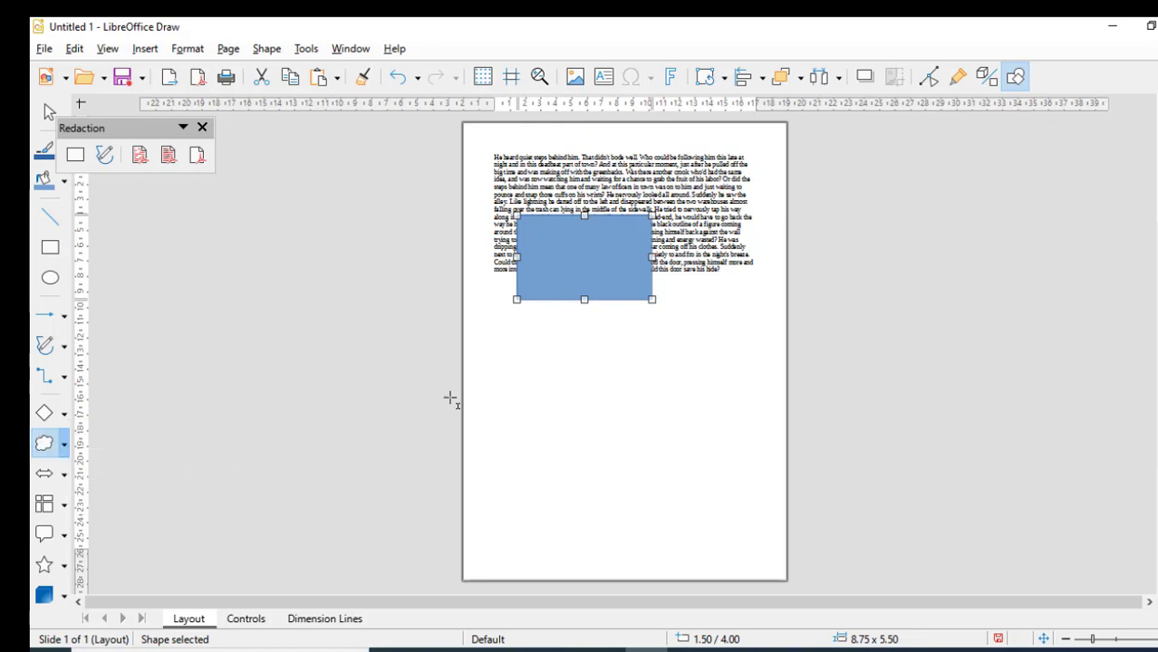
drag(658, 496, 535, 330)
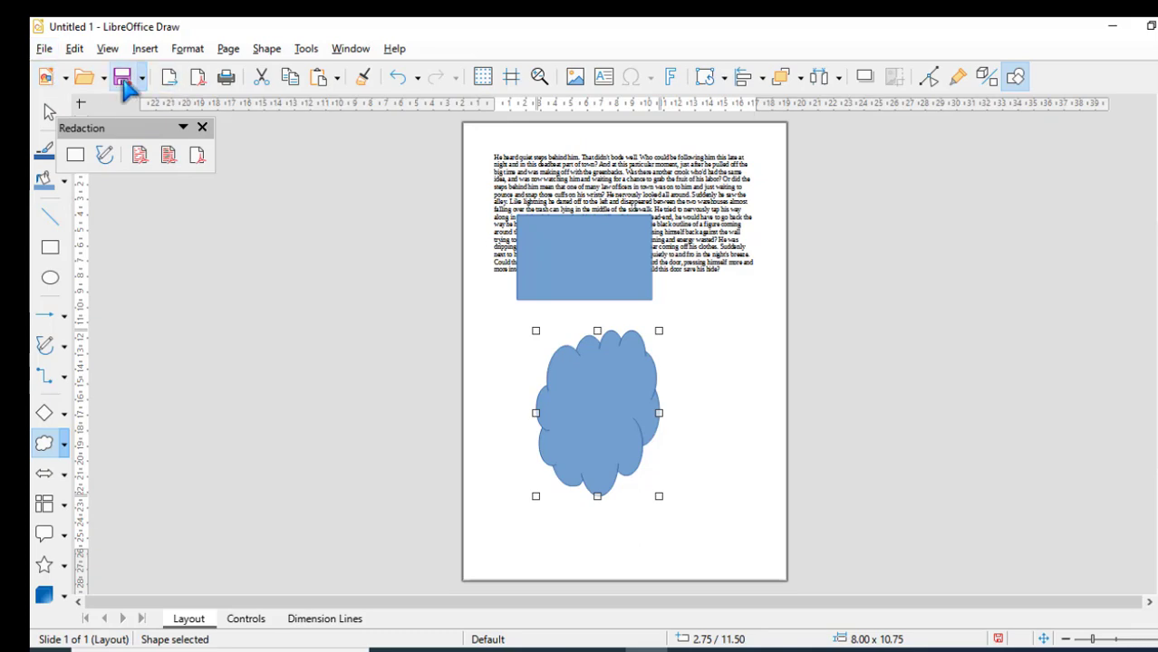
Save the drawing to the Desktop as Untitled 1 in ODF Drawing format, close it and check the file on the desktop.
click(122, 78)
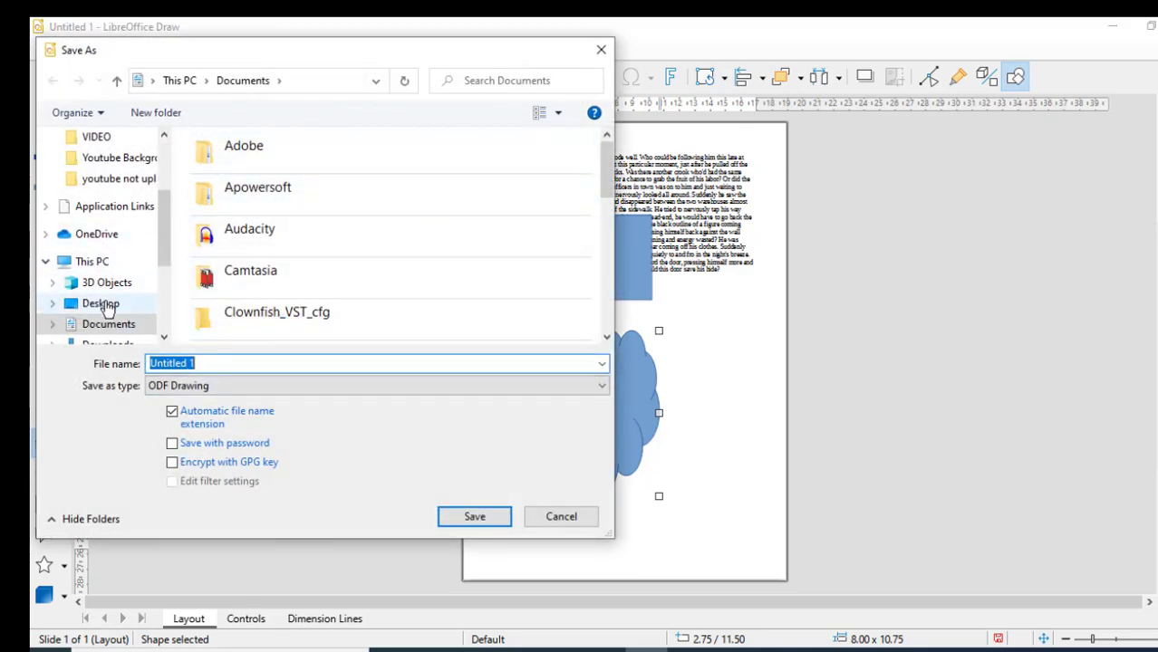
click(100, 304)
click(261, 357)
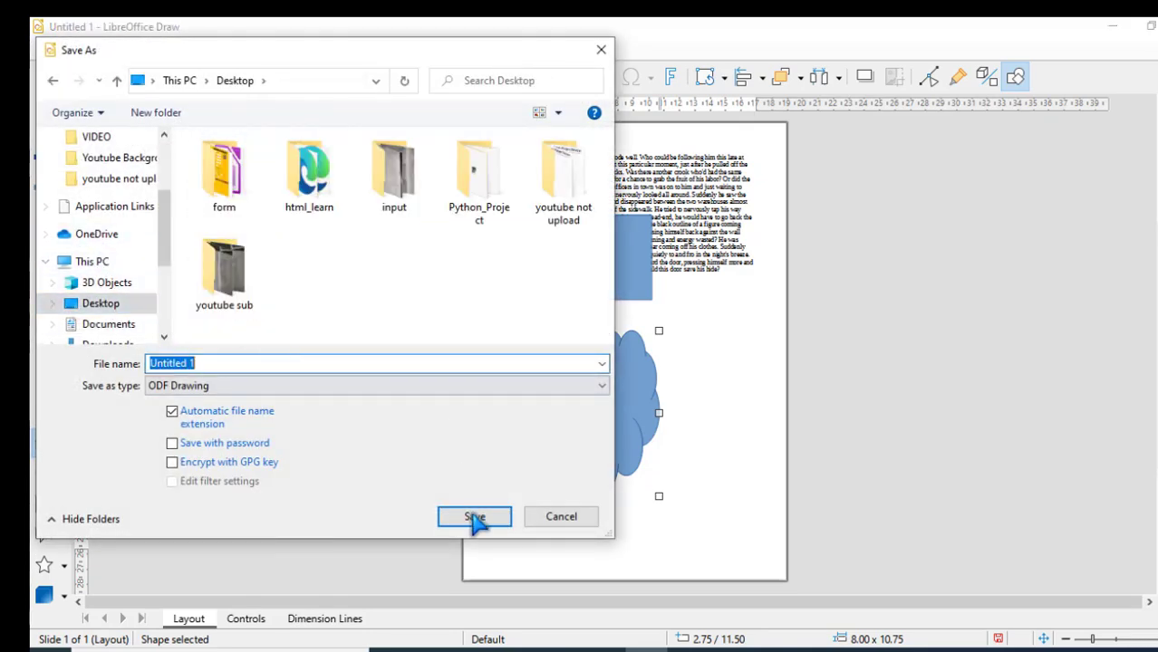
click(475, 516)
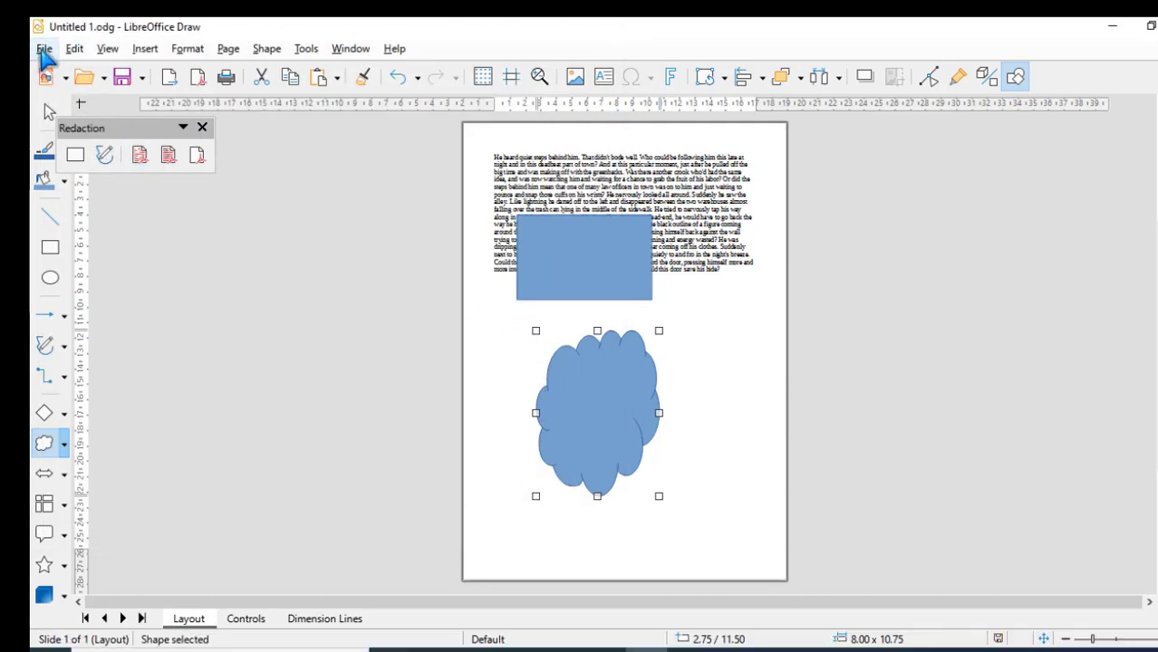
click(44, 48)
click(57, 153)
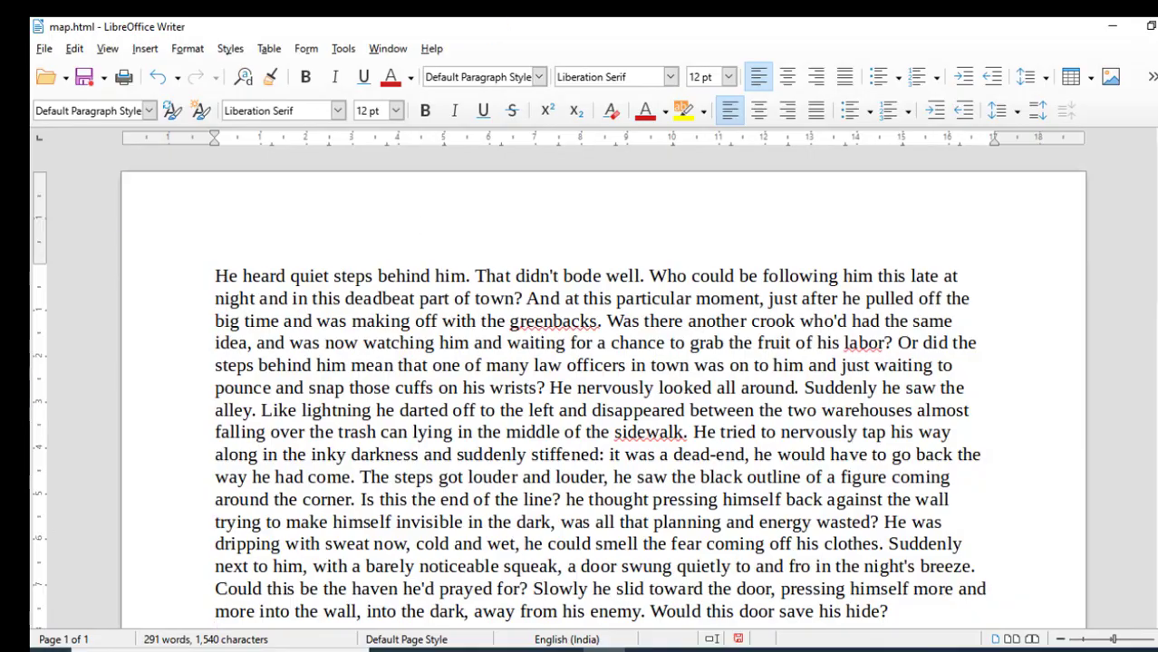
click(1113, 26)
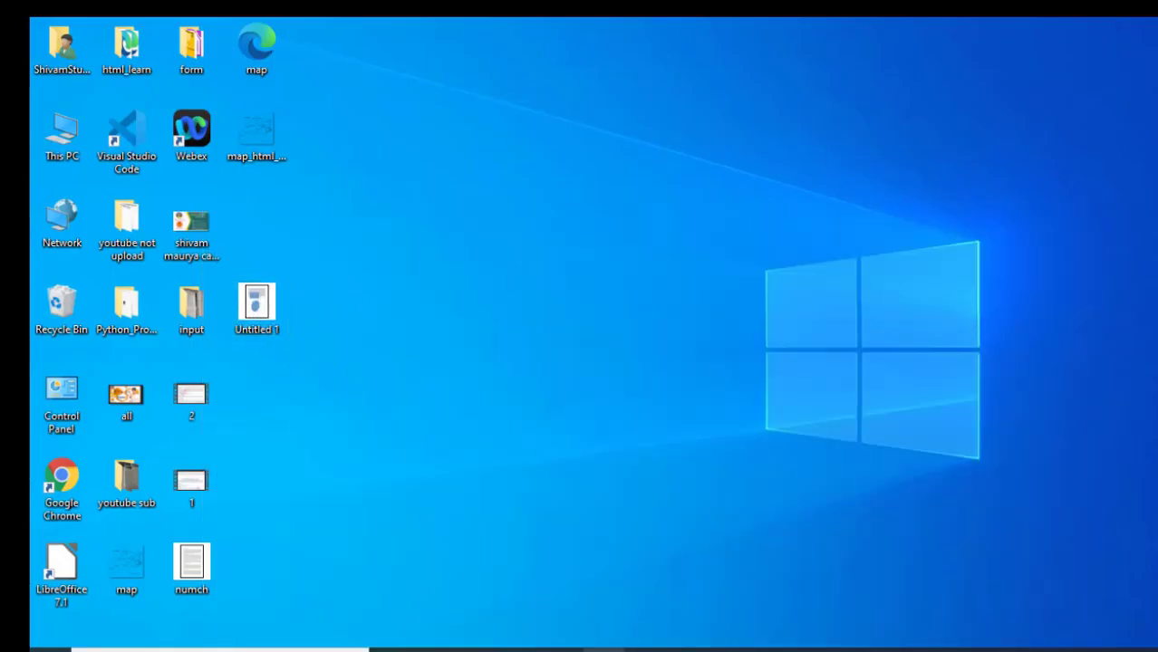
key(alt+Tab)
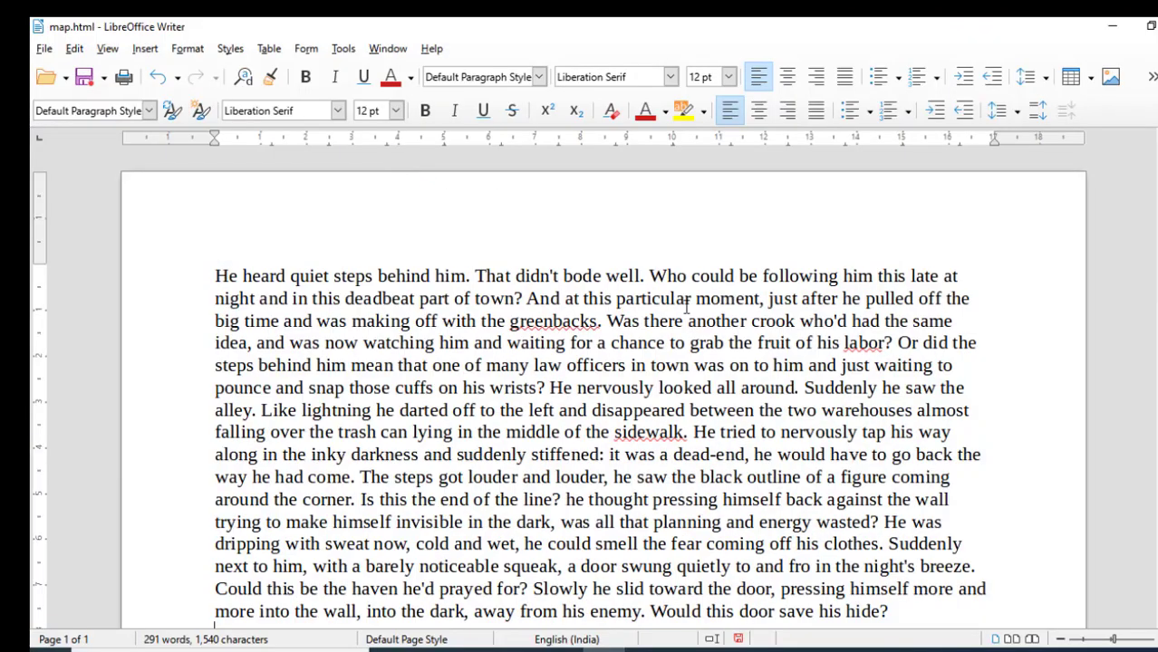
Run Auto-Redact on the Writer document with the existing redaction target, view the result in Draw and return to Writer.
click(345, 52)
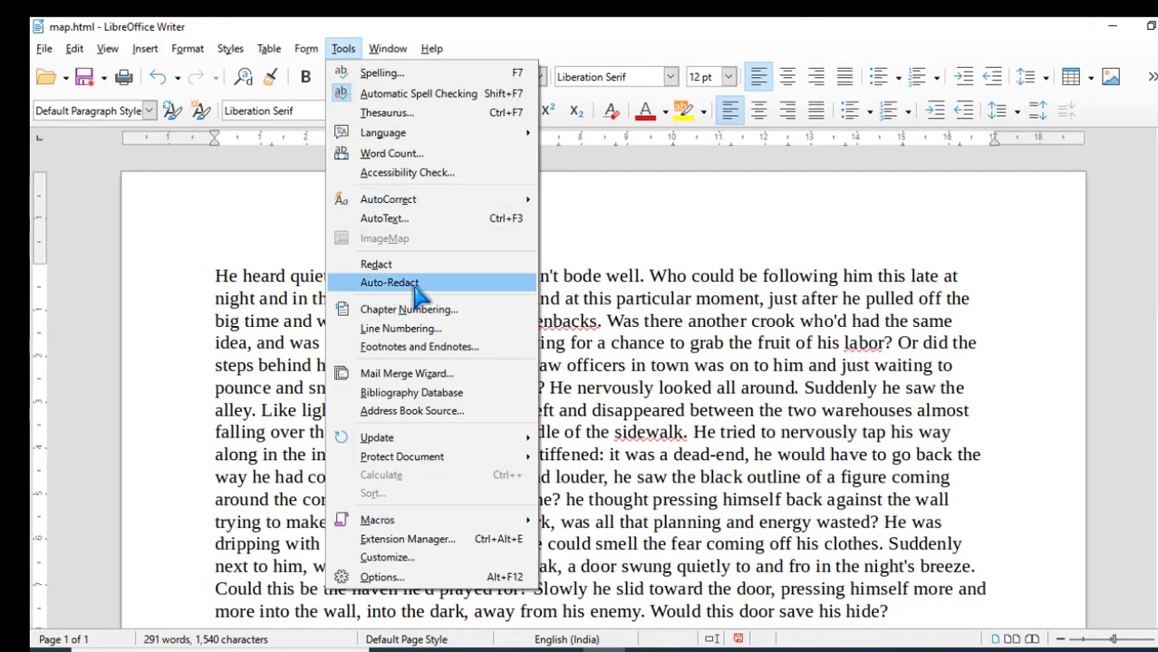
click(416, 285)
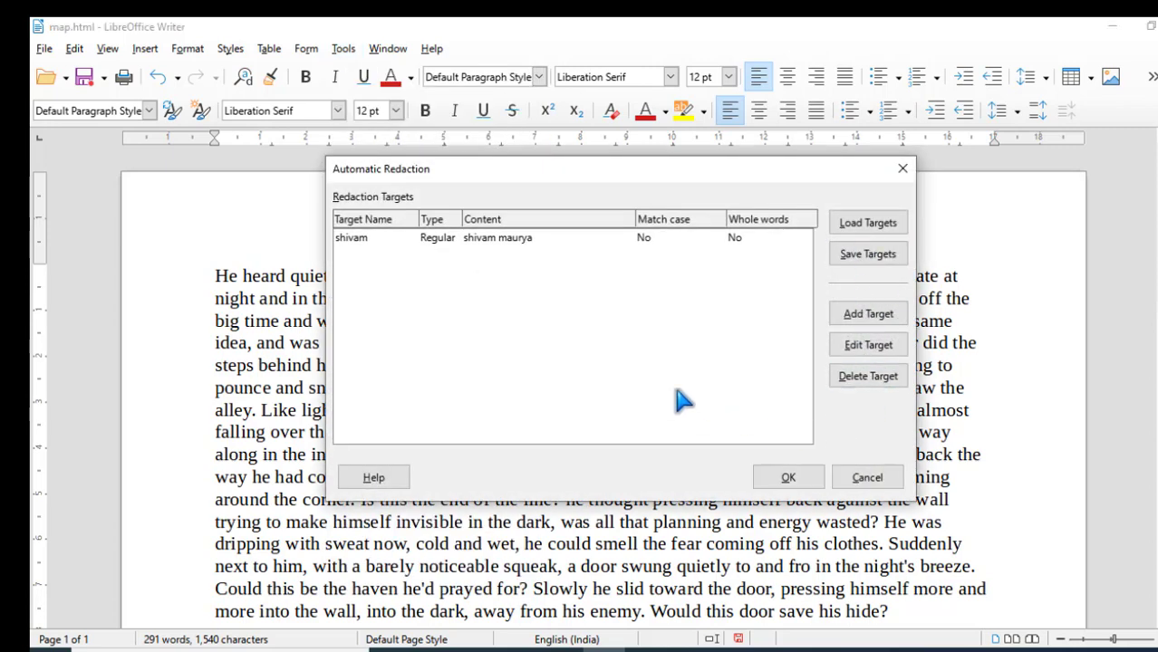
click(484, 240)
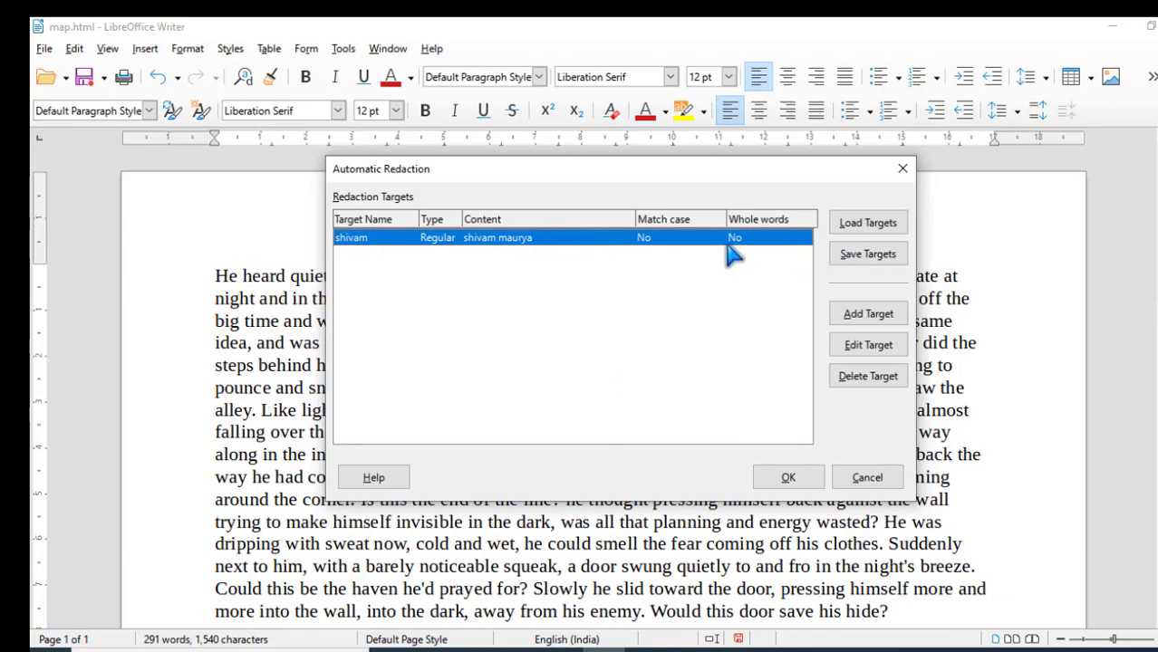
click(788, 477)
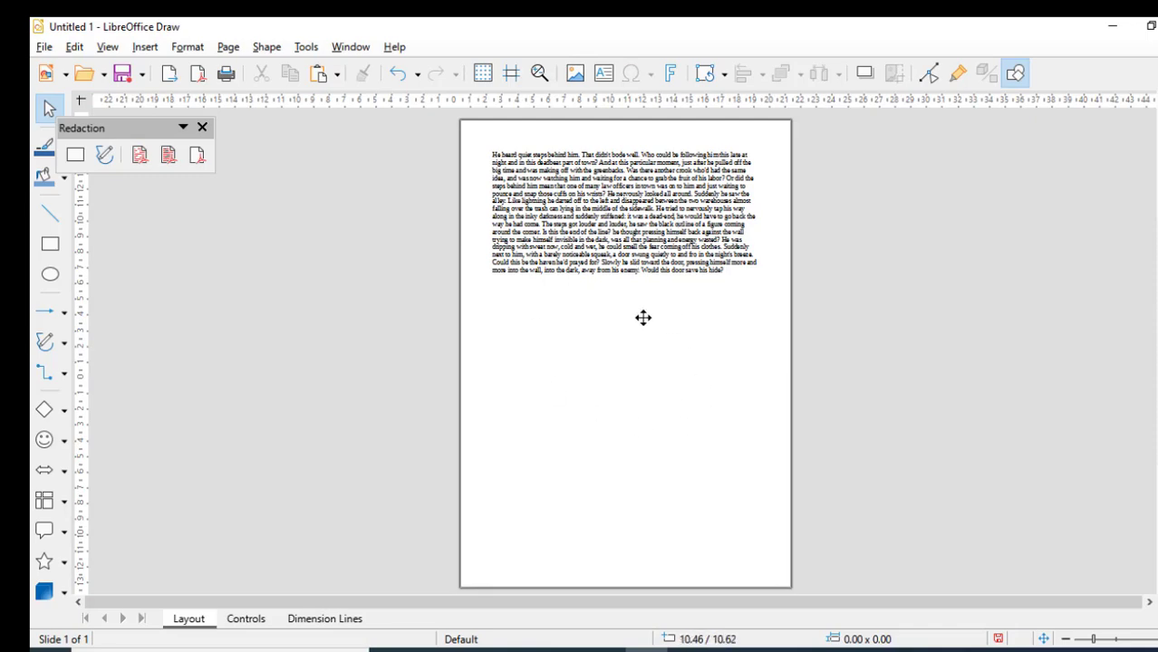
click(603, 650)
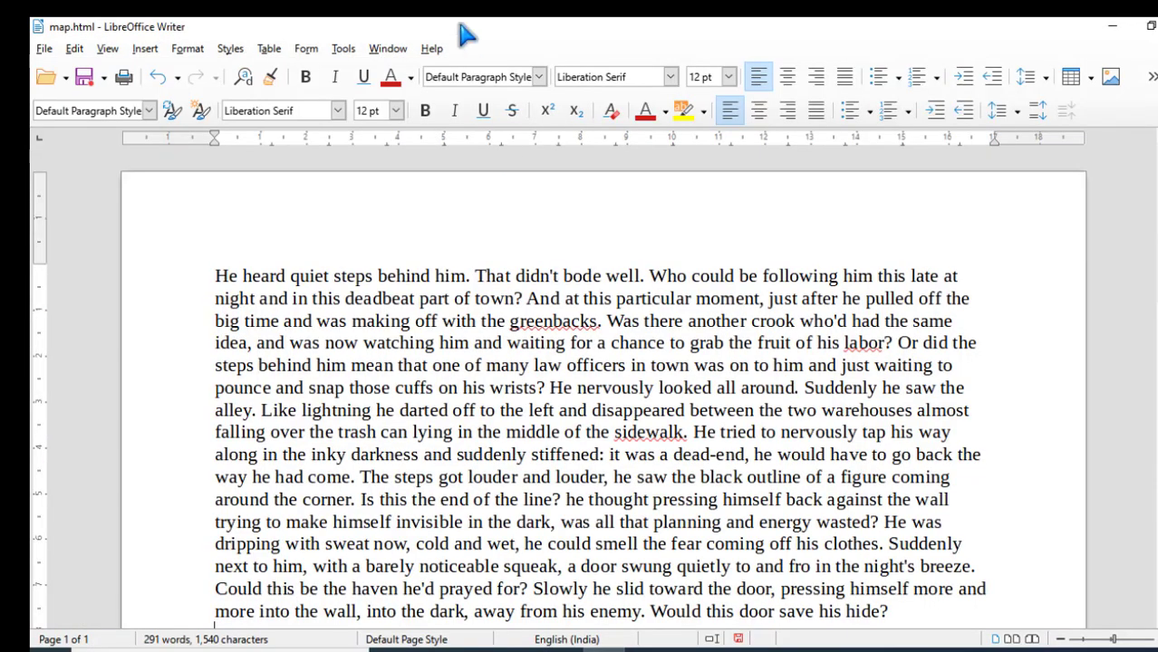
click(344, 49)
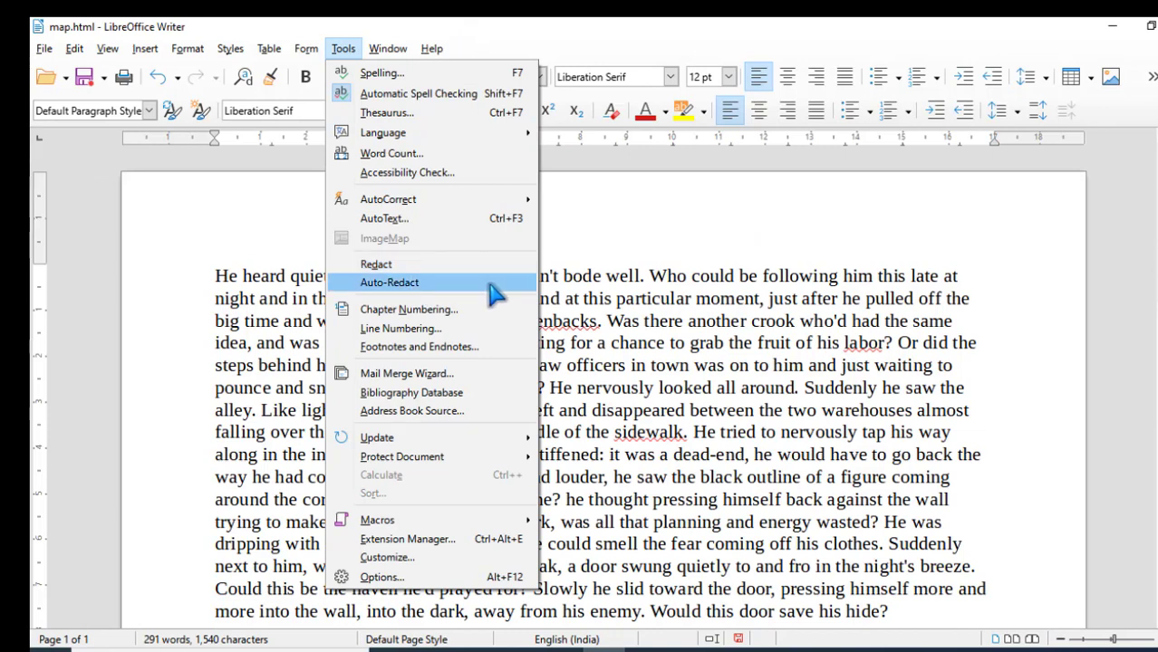
click(629, 259)
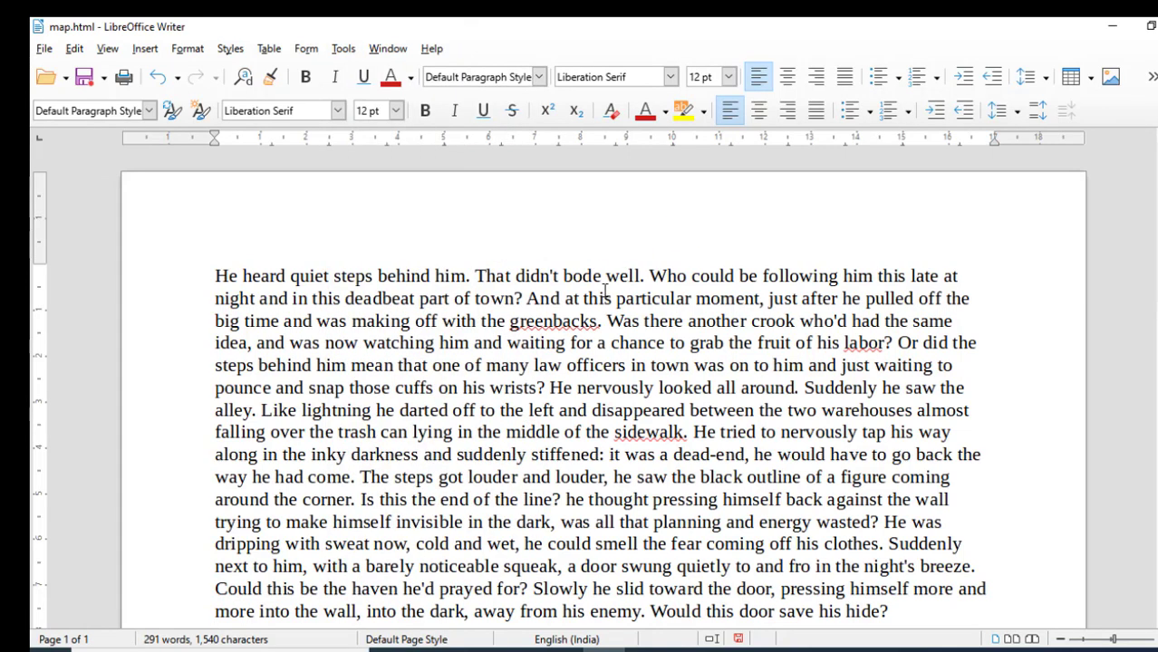
click(343, 49)
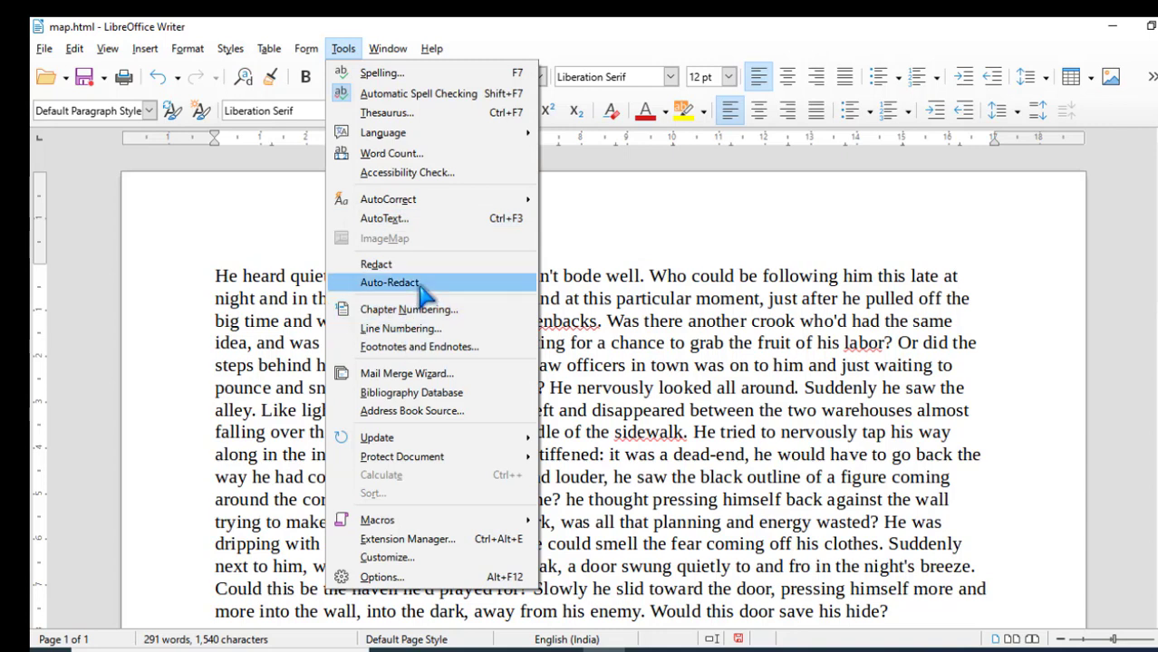